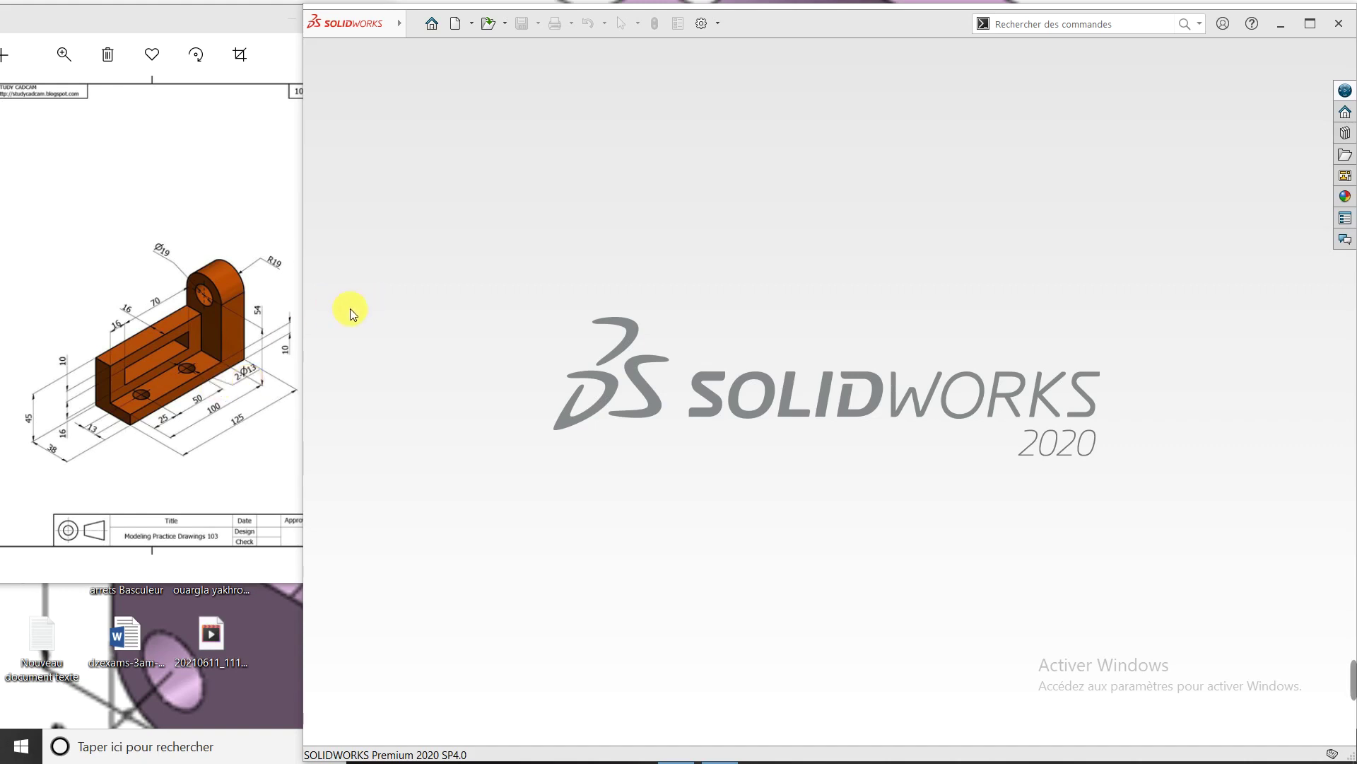
Create a new part (Pièce) and start a sketch on the Plan de face
click(472, 26)
click(472, 49)
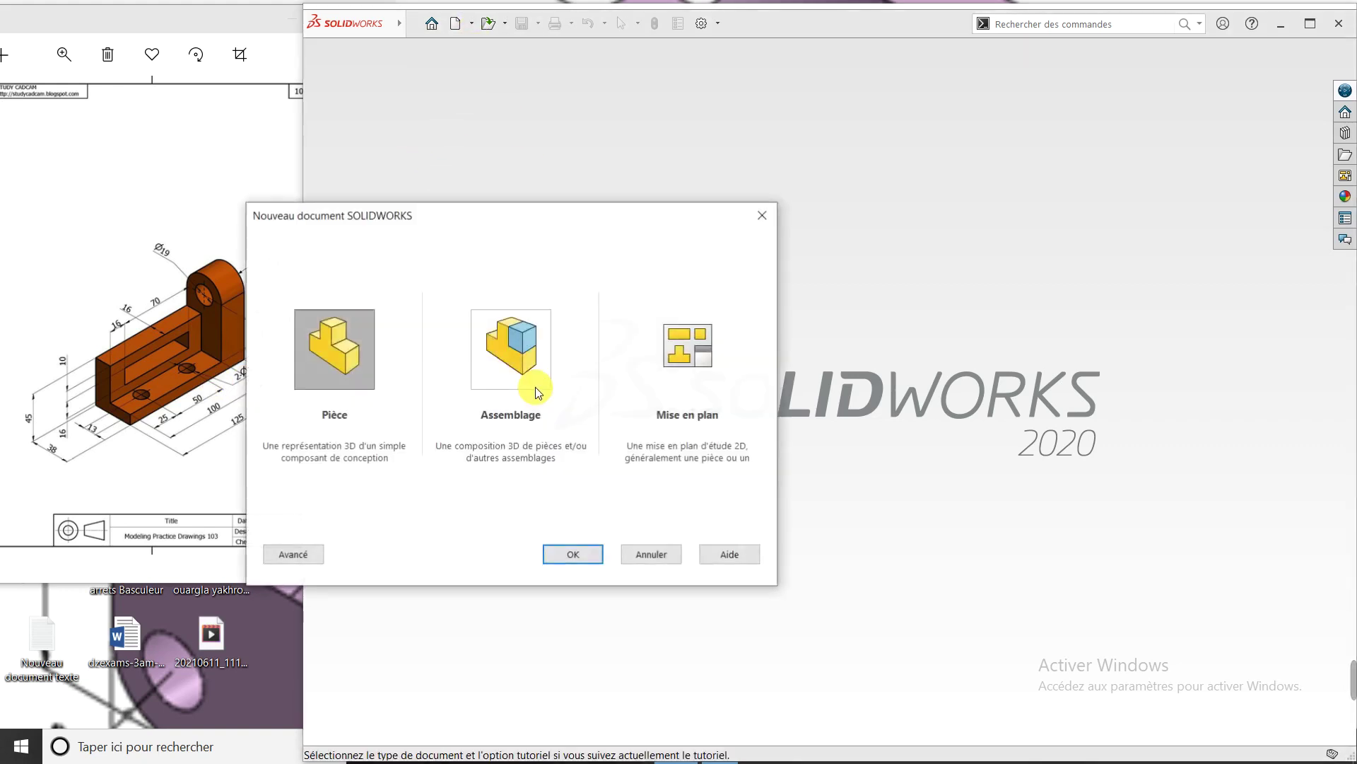
click(586, 559)
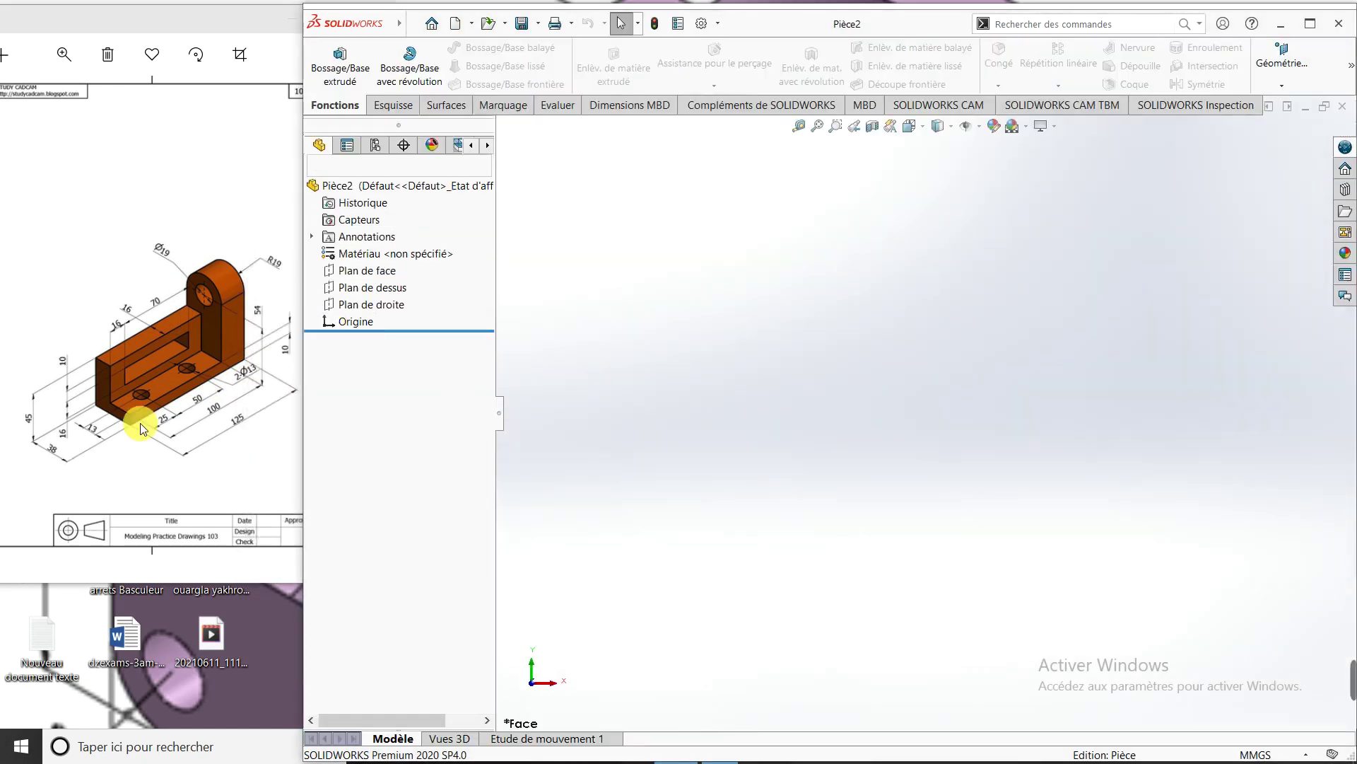
click(391, 278)
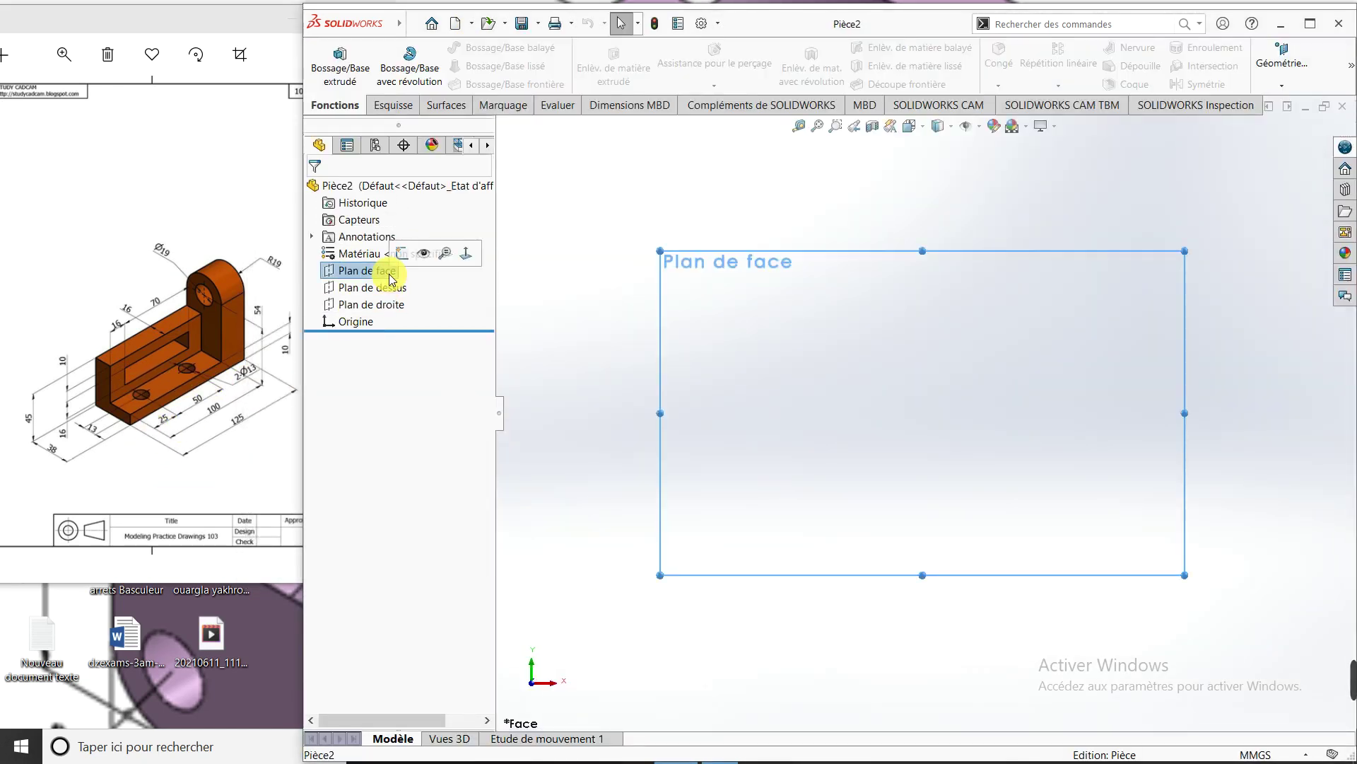
click(393, 105)
click(327, 65)
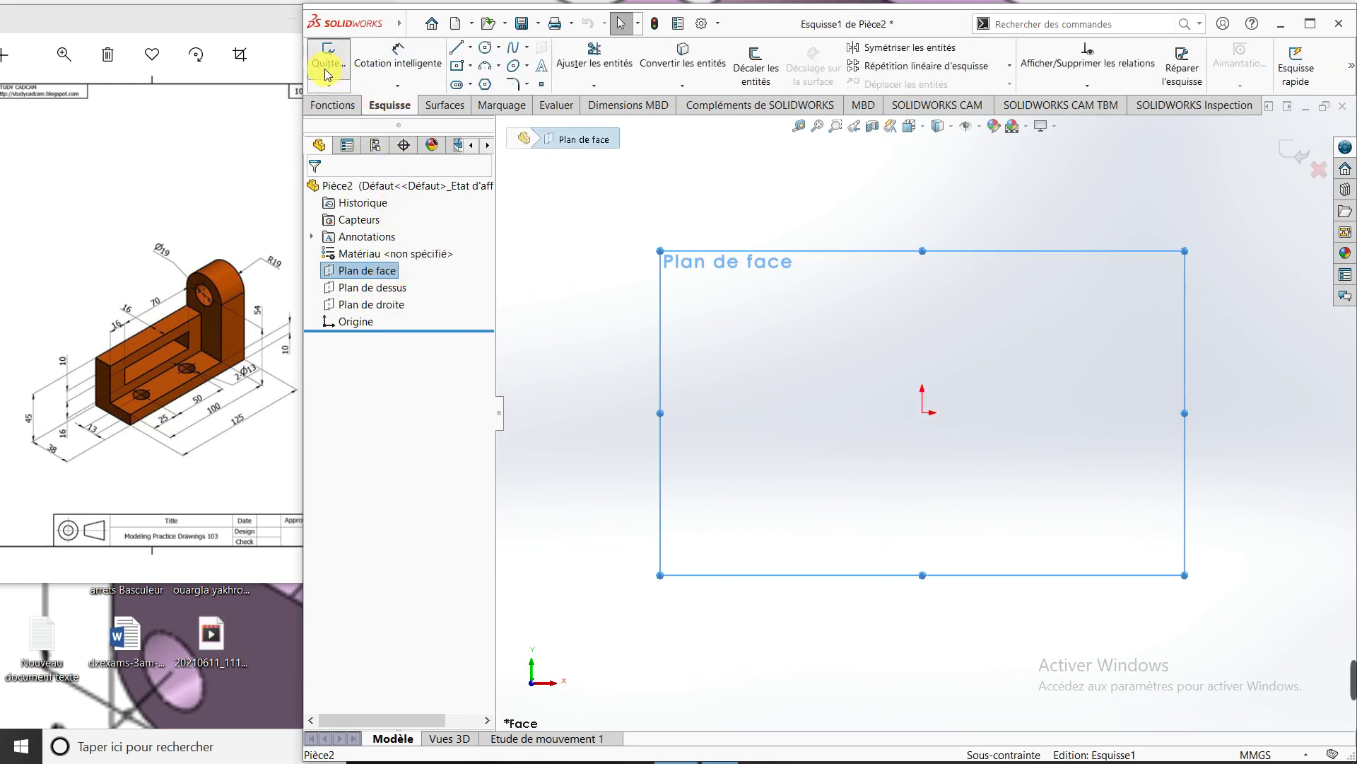
Draw a centre rectangle centred on the origin
click(472, 65)
click(468, 104)
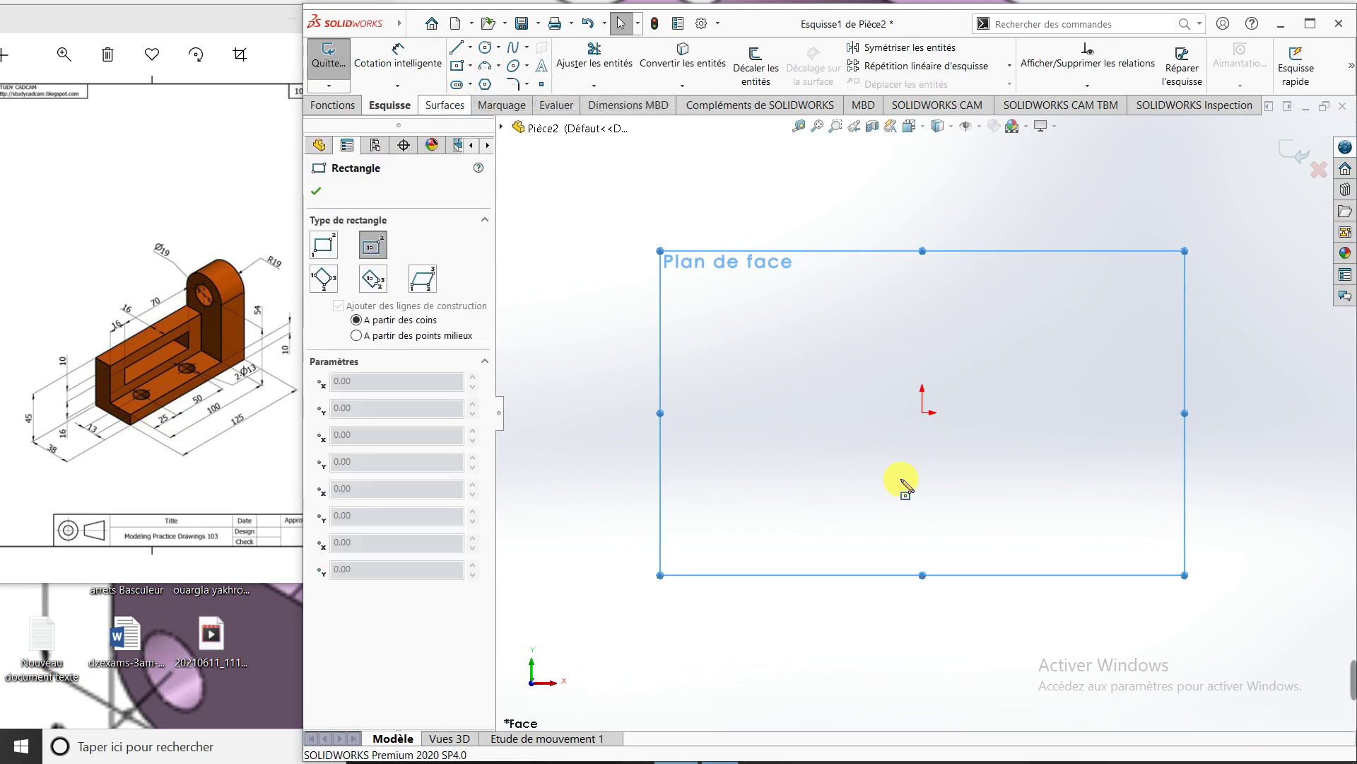
click(922, 412)
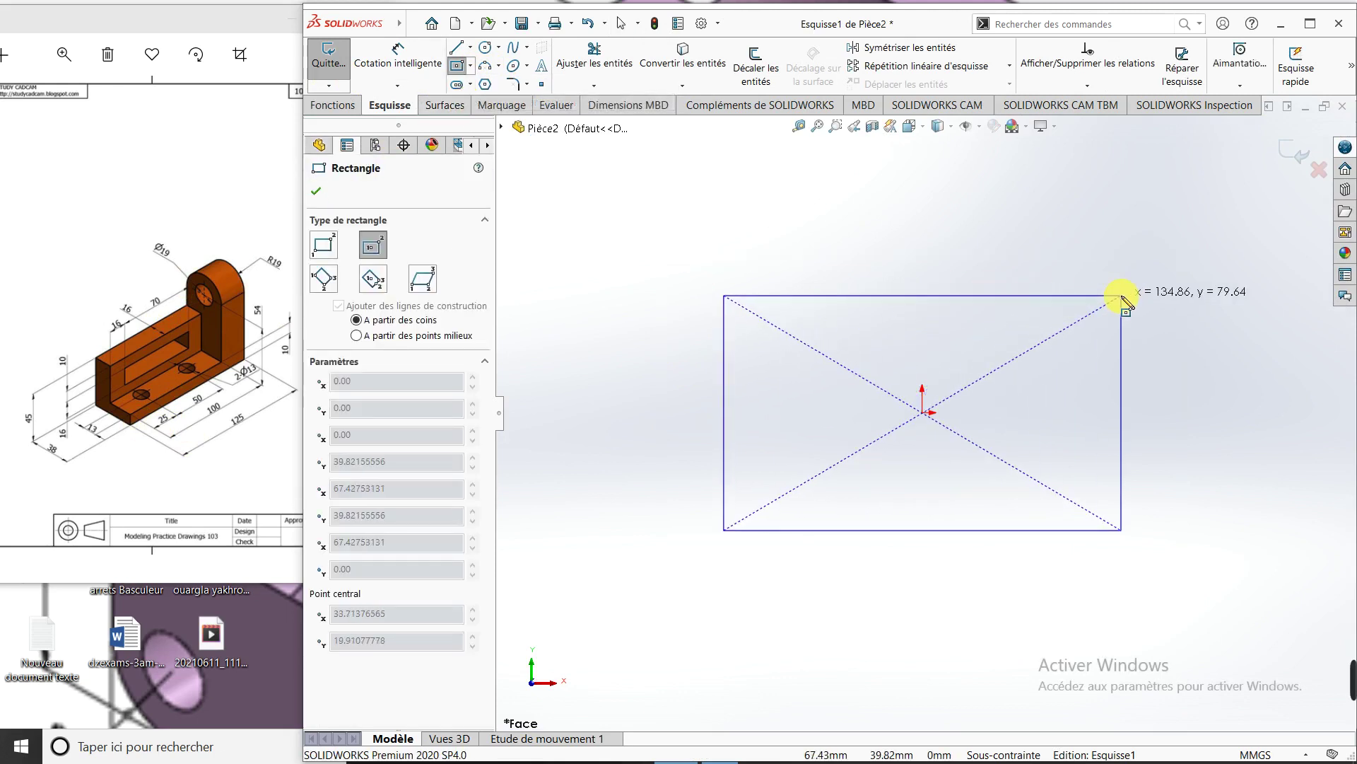
click(1122, 295)
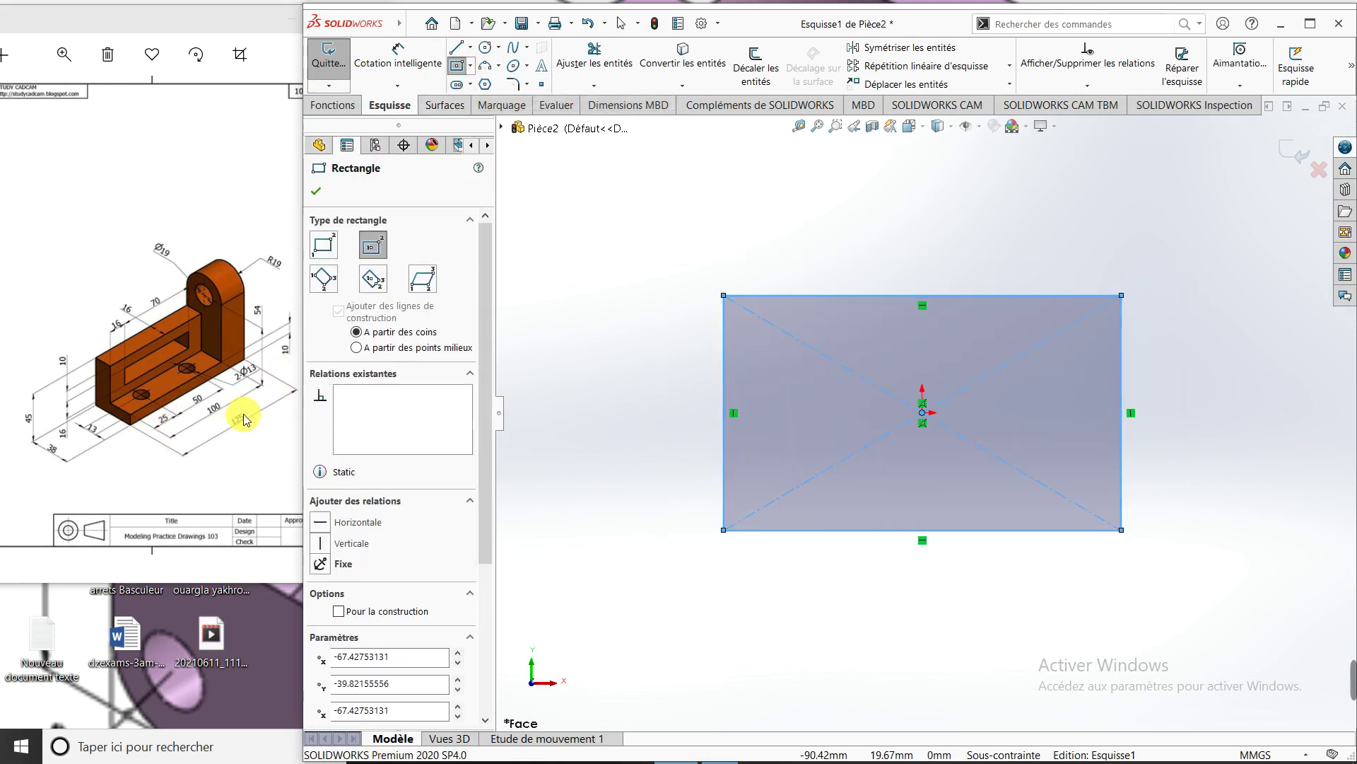
Dimension the rectangle 125 wide and 38 tall
click(413, 53)
click(889, 303)
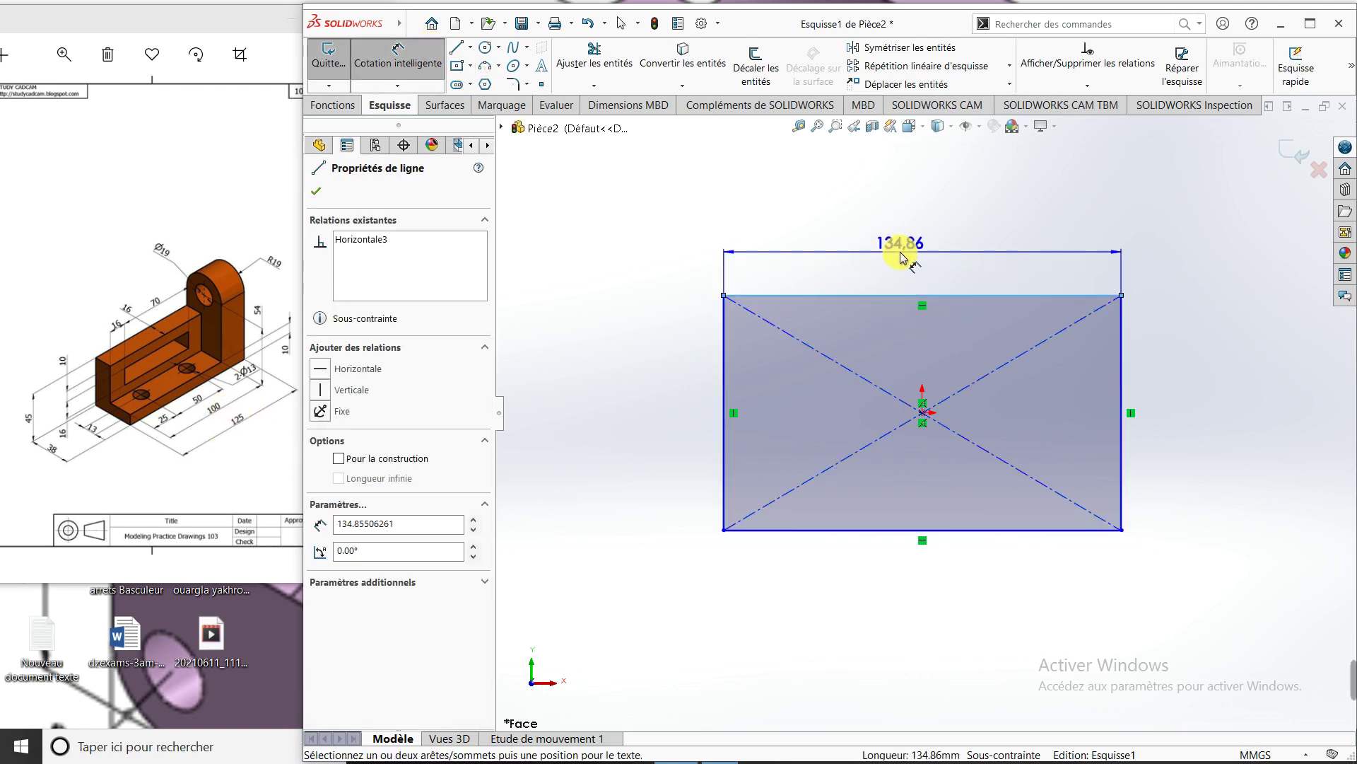
click(903, 254)
text(125)
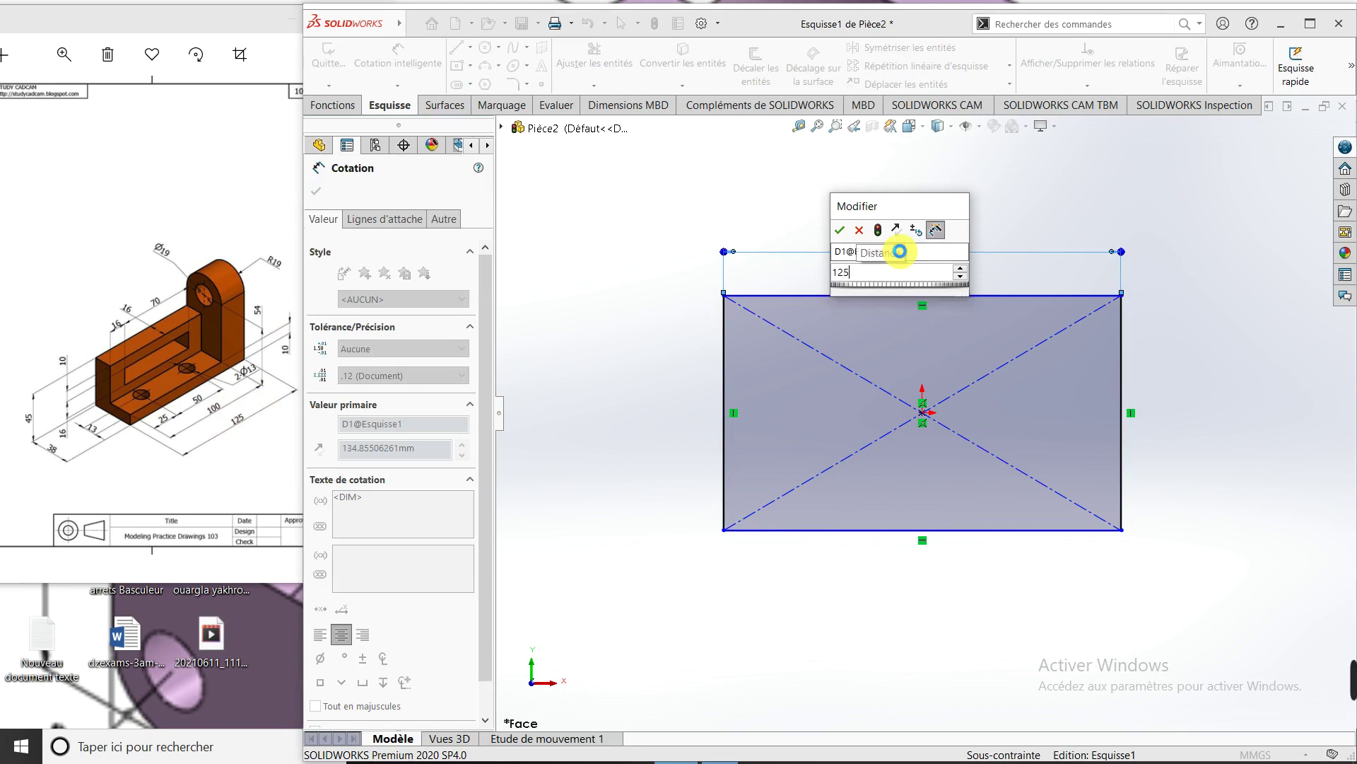
key(Return)
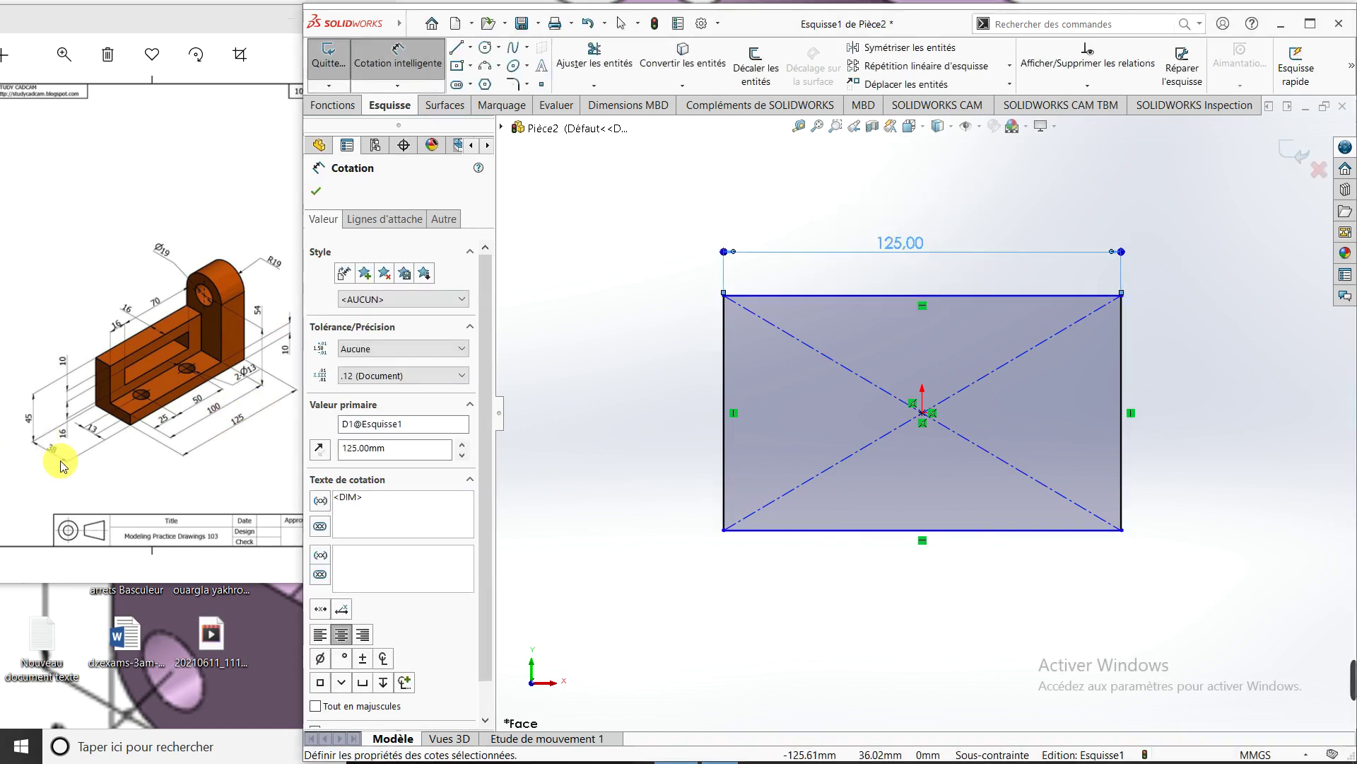
click(721, 388)
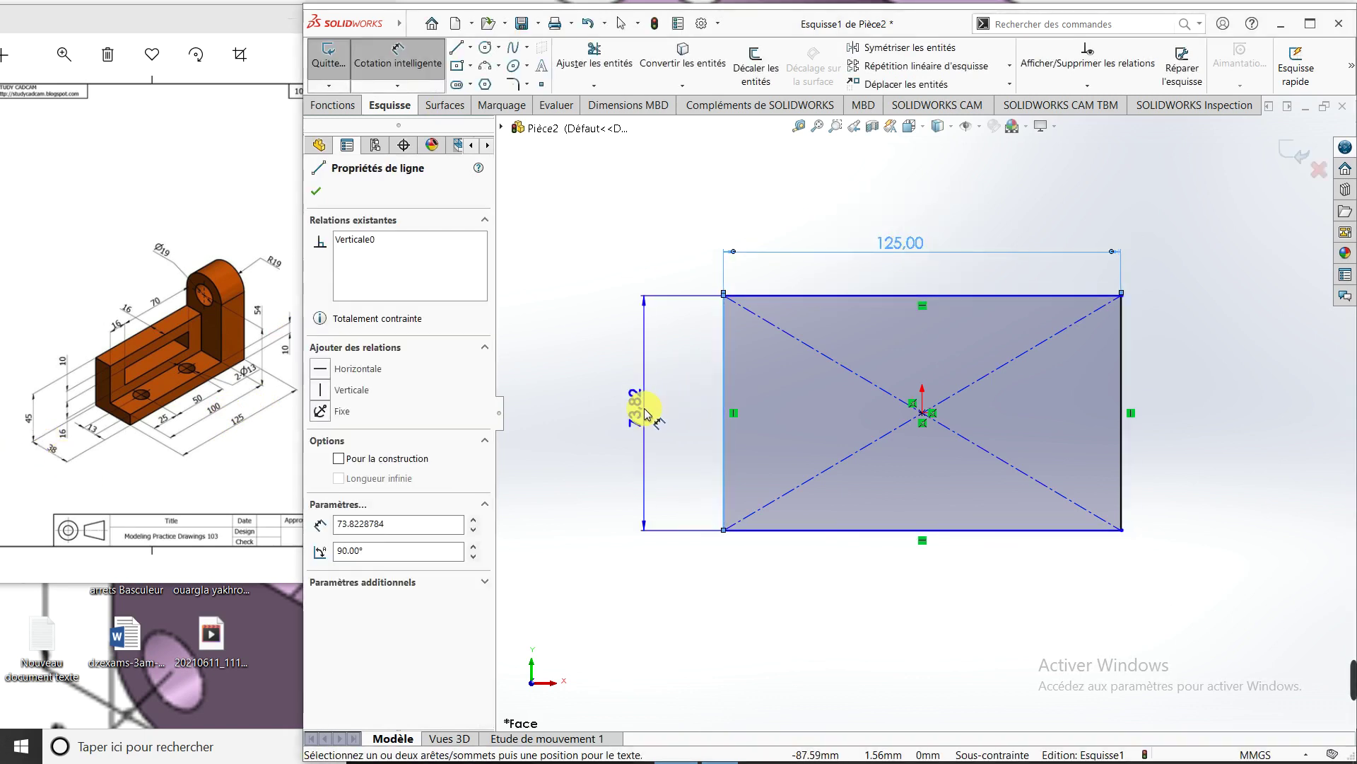
click(644, 404)
text(38)
key(Return)
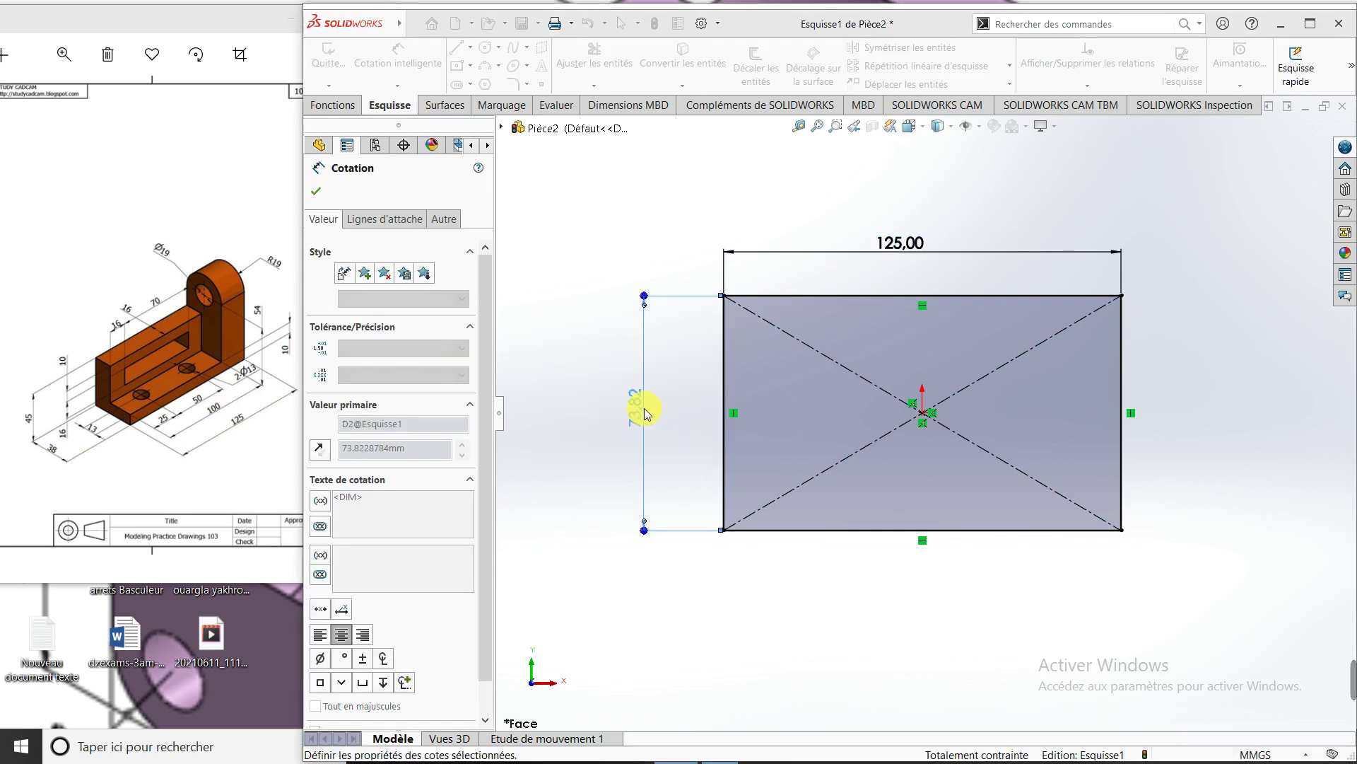
Extrude the 125 × 38 rectangle Blind 10 mm into the base plate
click(341, 107)
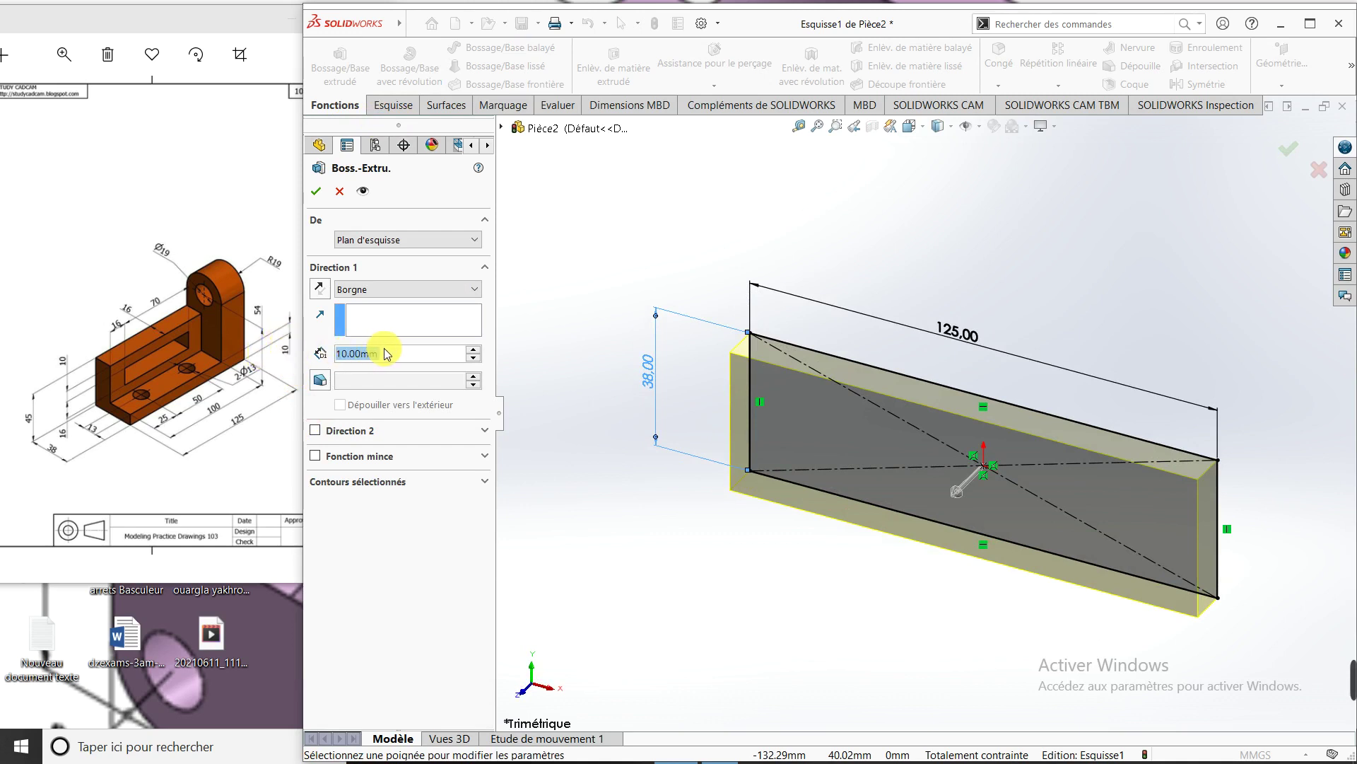
drag(391, 353, 336, 360)
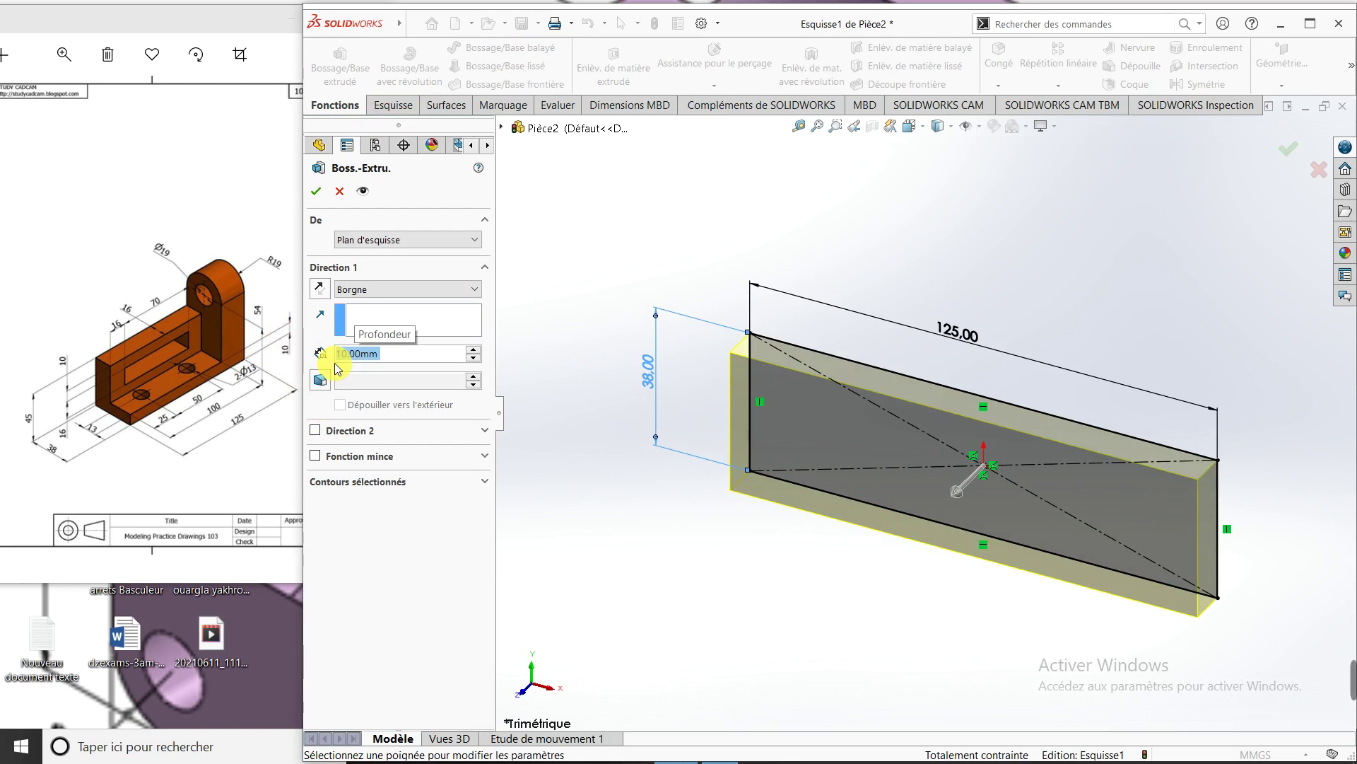
key(Return)
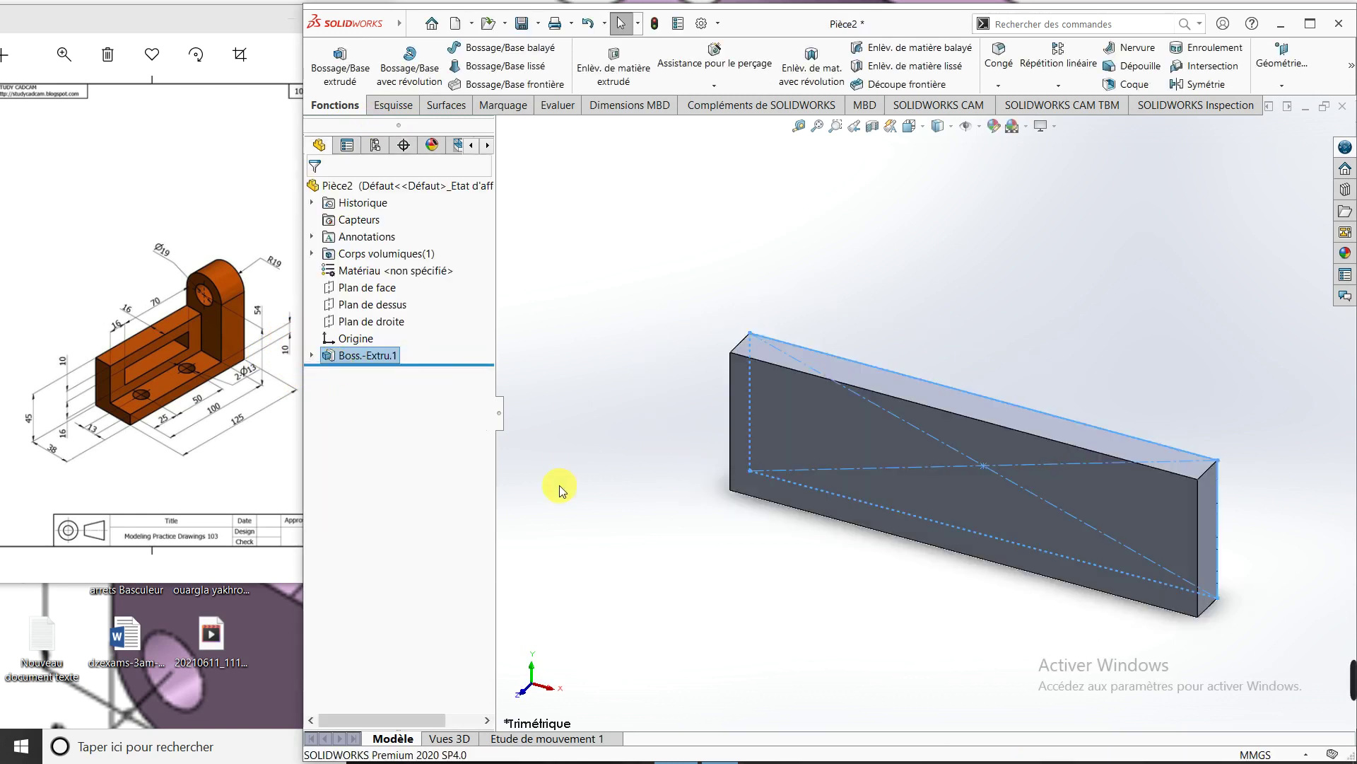
click(812, 564)
mouse_move(813, 564)
middle_down()
mouse_move(959, 309)
mouse_move(808, 286)
middle_up()
scroll(966, 446, down, 2)
scroll(1011, 482, down, 4)
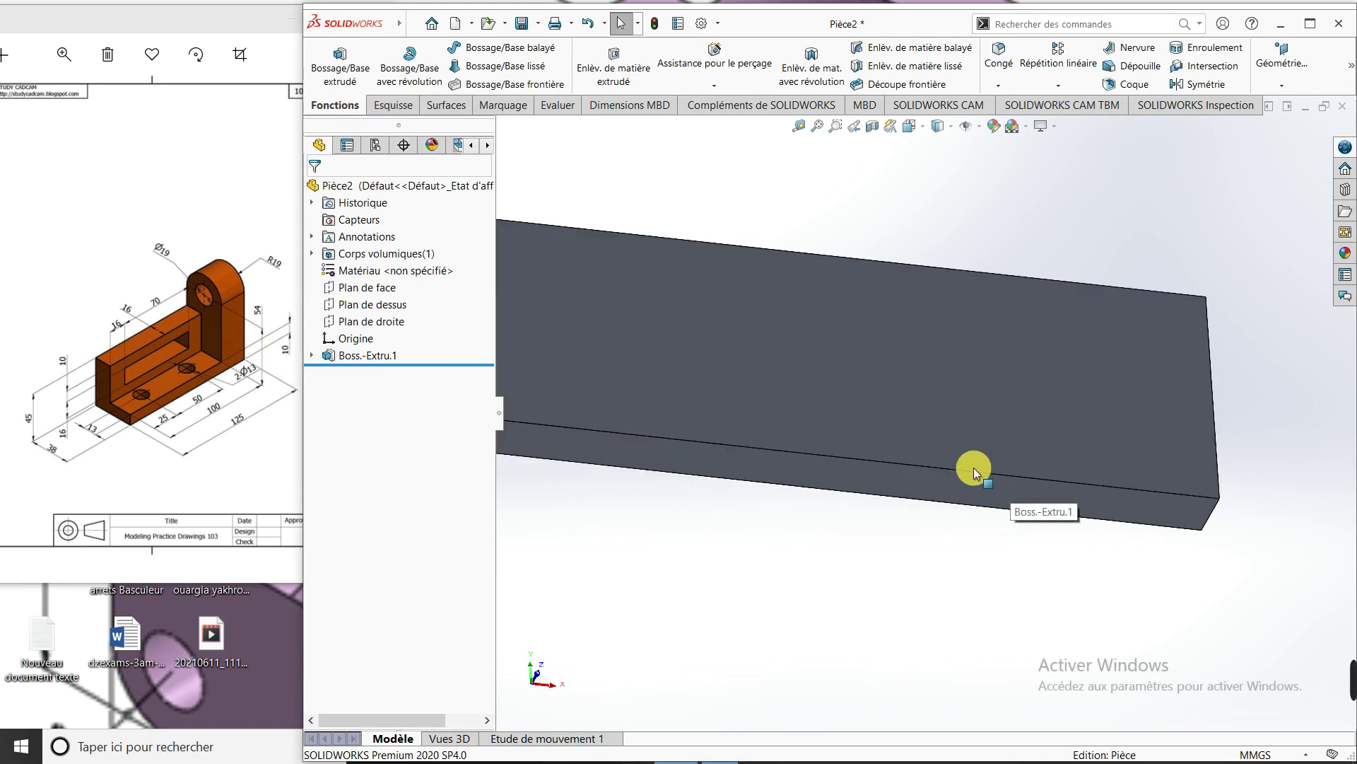
scroll(974, 468, up, 5)
middle_drag(1075, 418, 1054, 436)
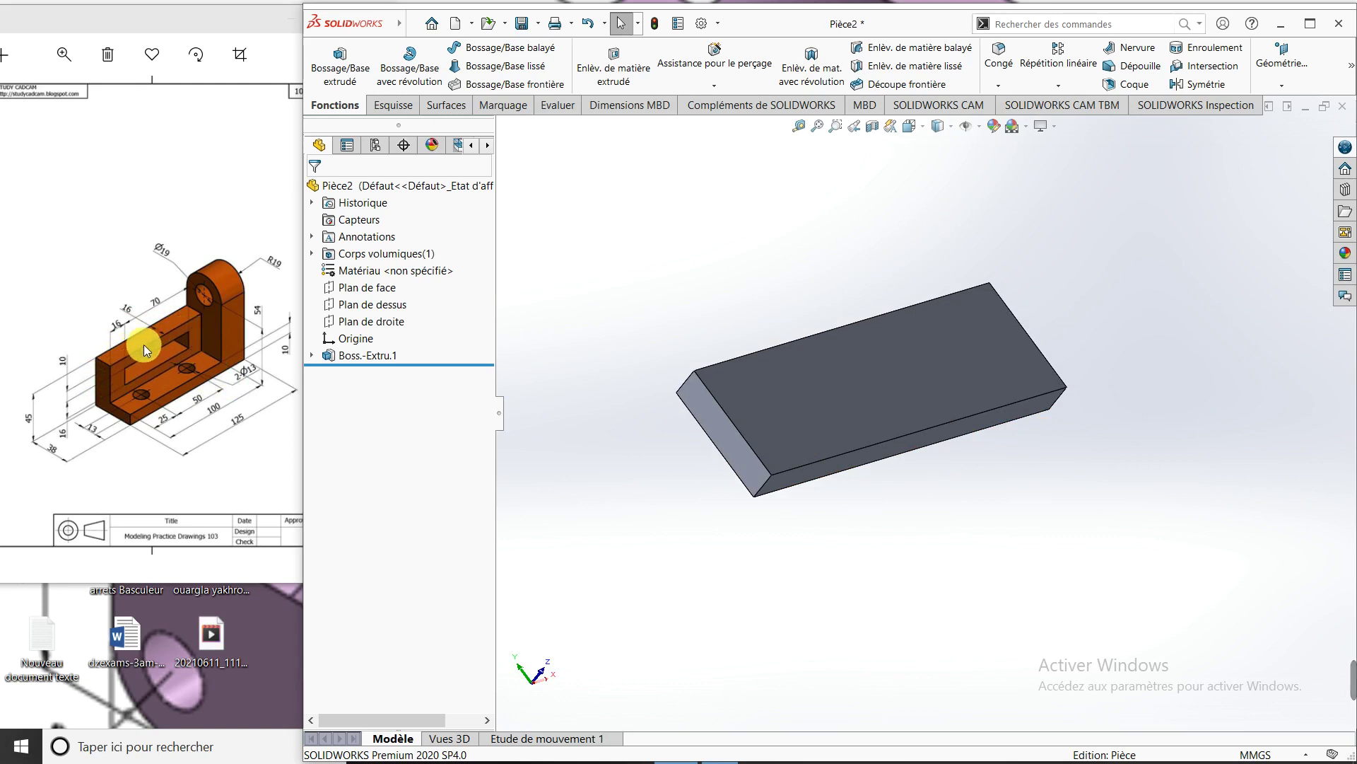
Start a new sketch on the plate's narrow end face, viewed Normal To
scroll(784, 420, down, 2)
click(735, 438)
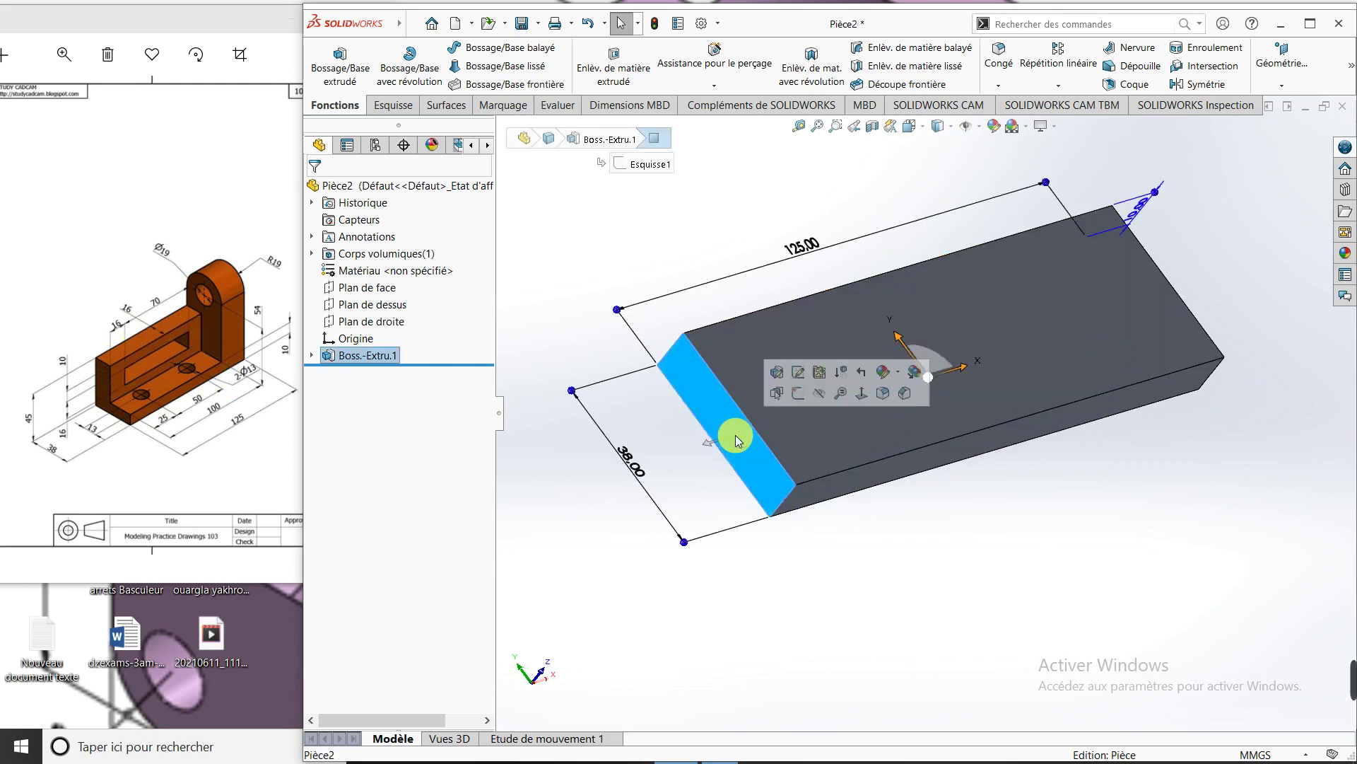
click(868, 396)
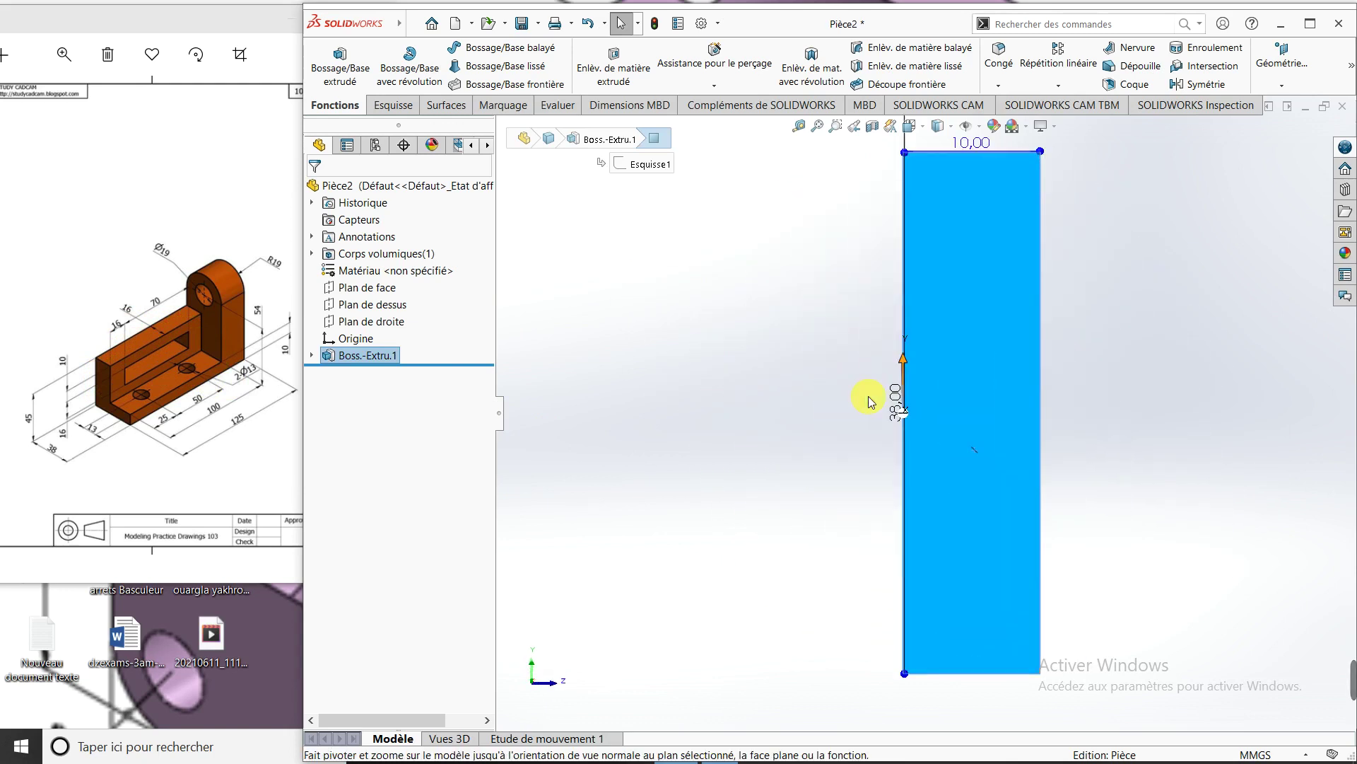
click(393, 105)
click(328, 58)
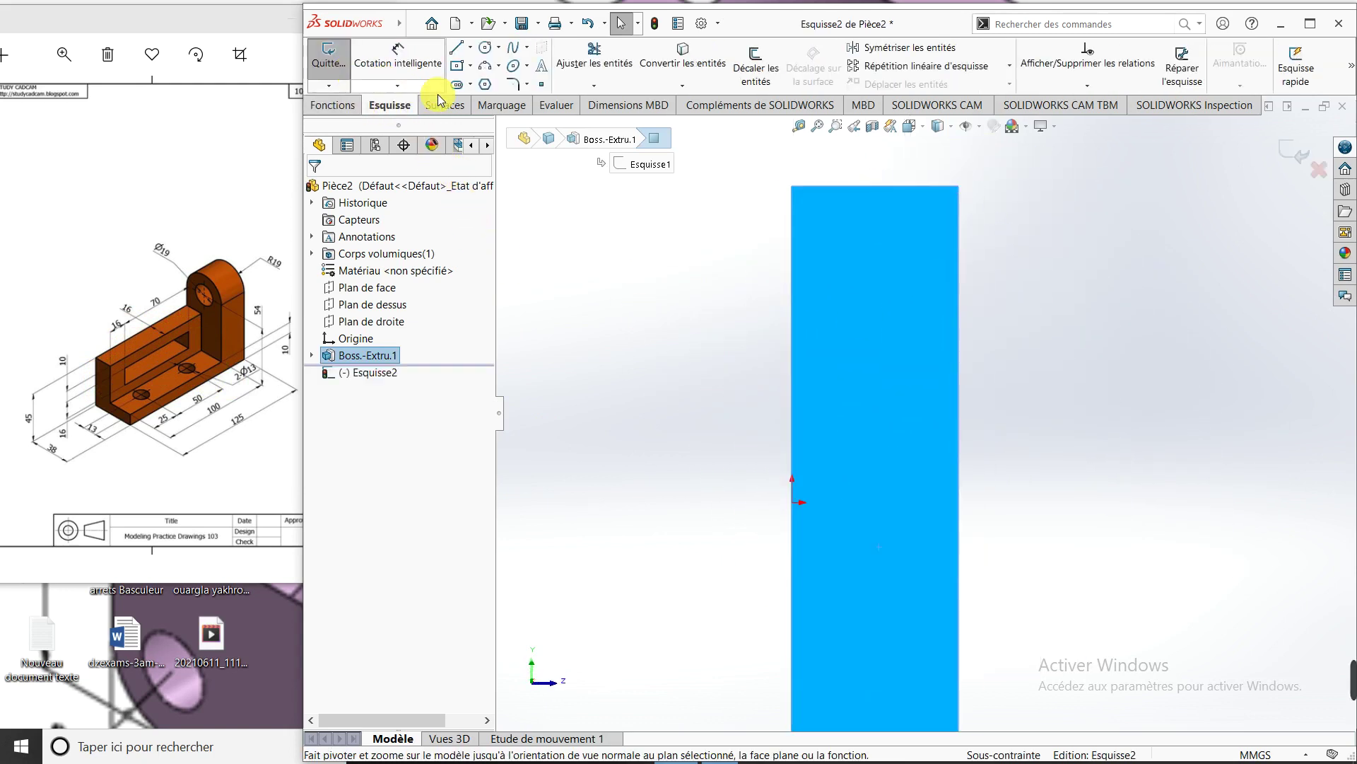
Draw a closed four-line rectangle starting from the face's top corner
click(457, 48)
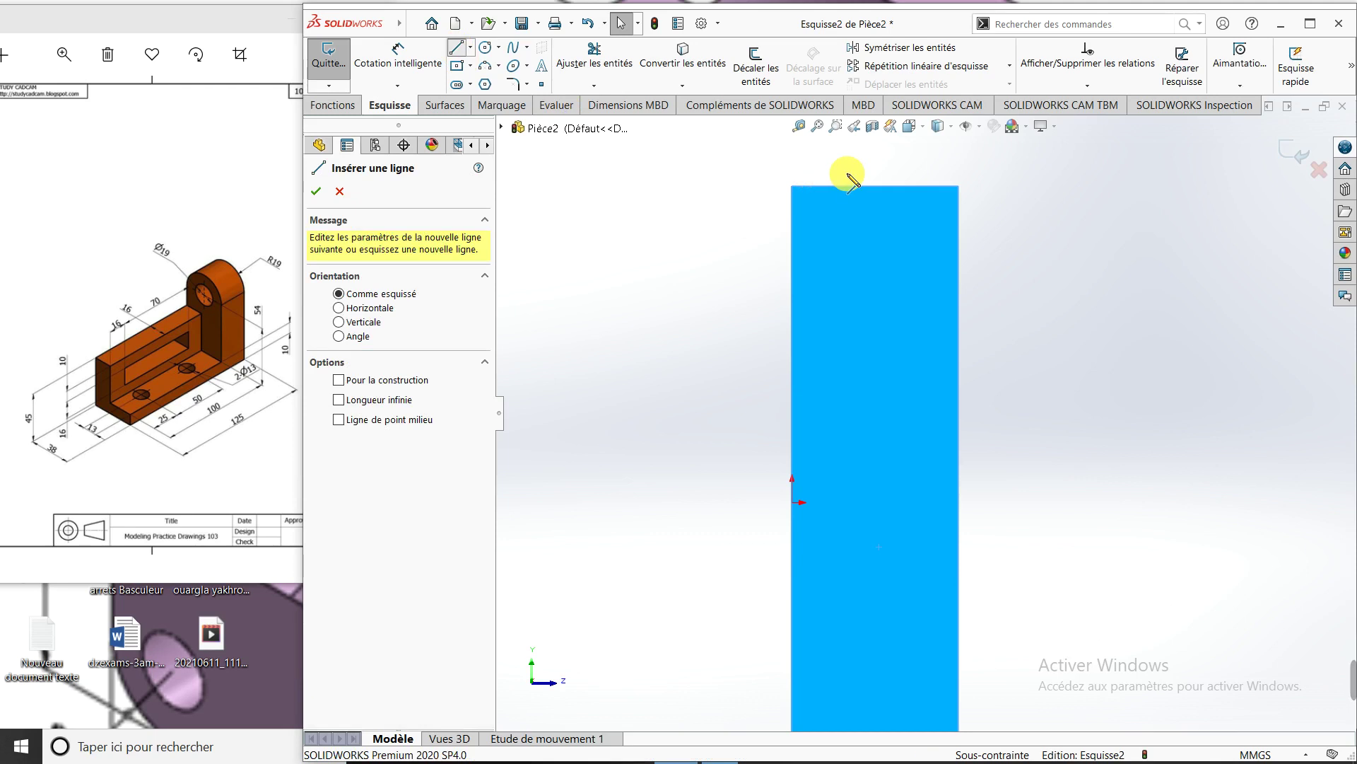
click(960, 186)
click(1225, 186)
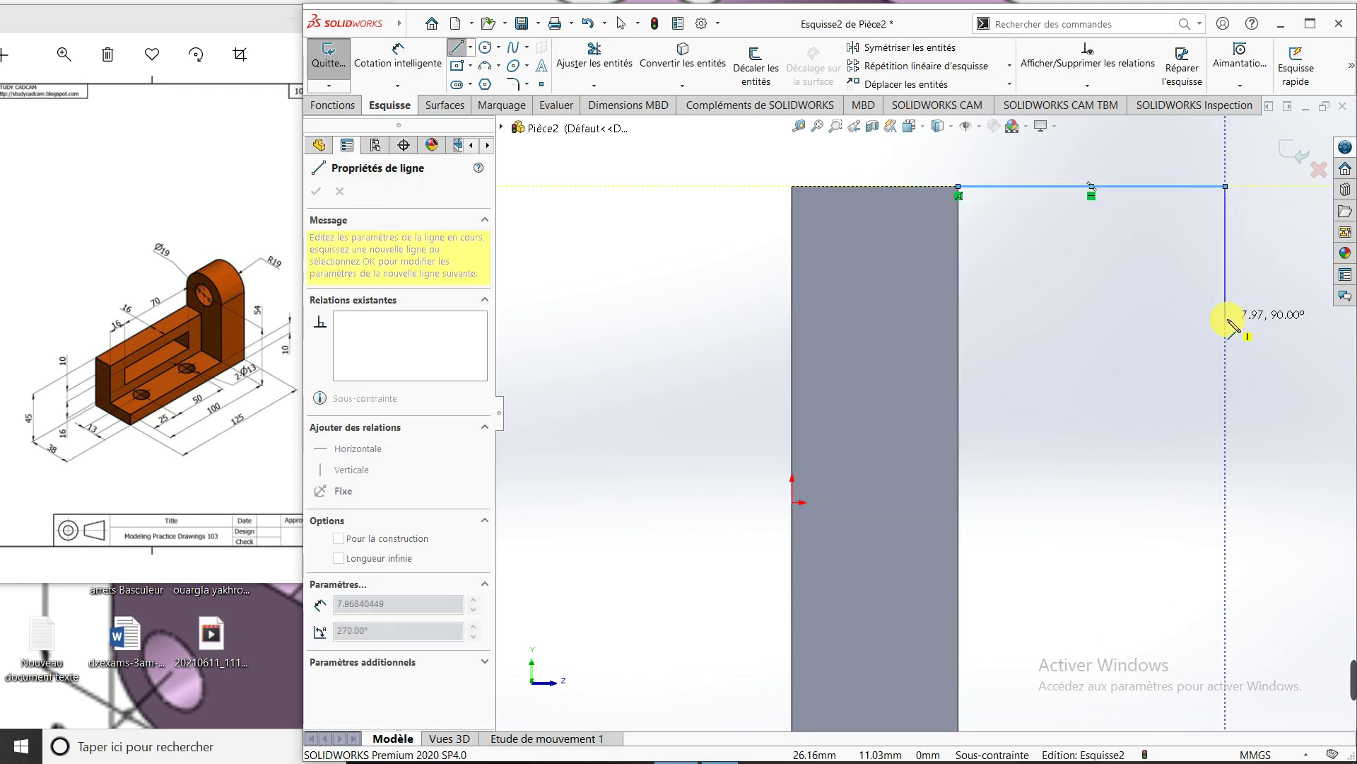
click(1226, 318)
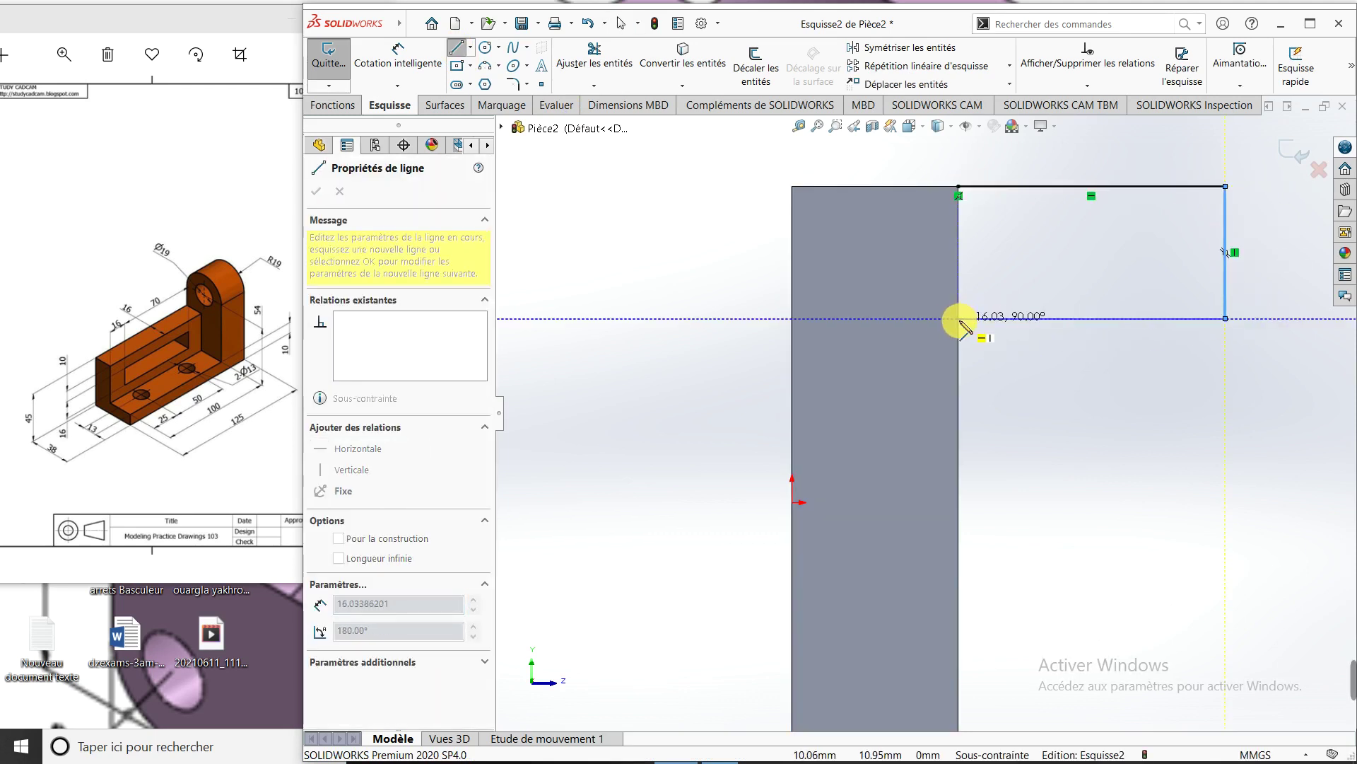
click(958, 318)
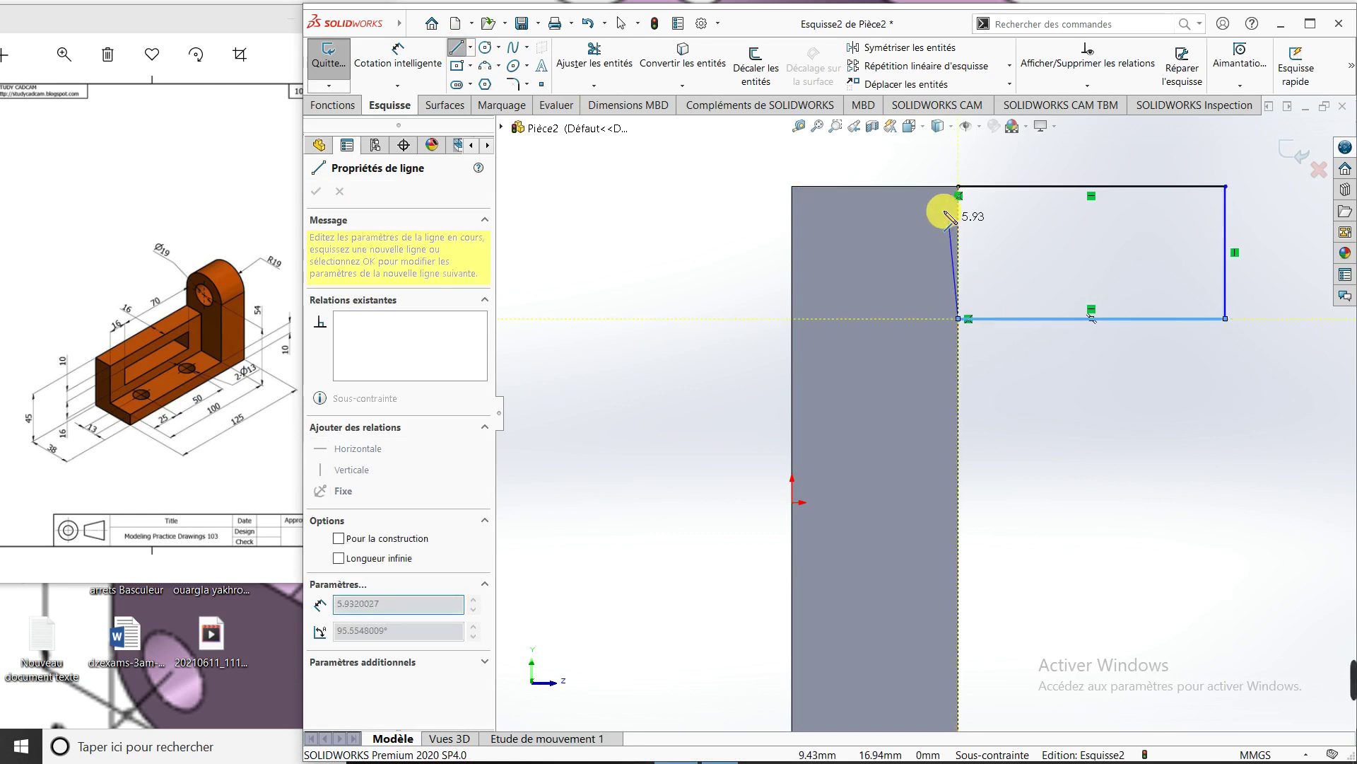
click(958, 187)
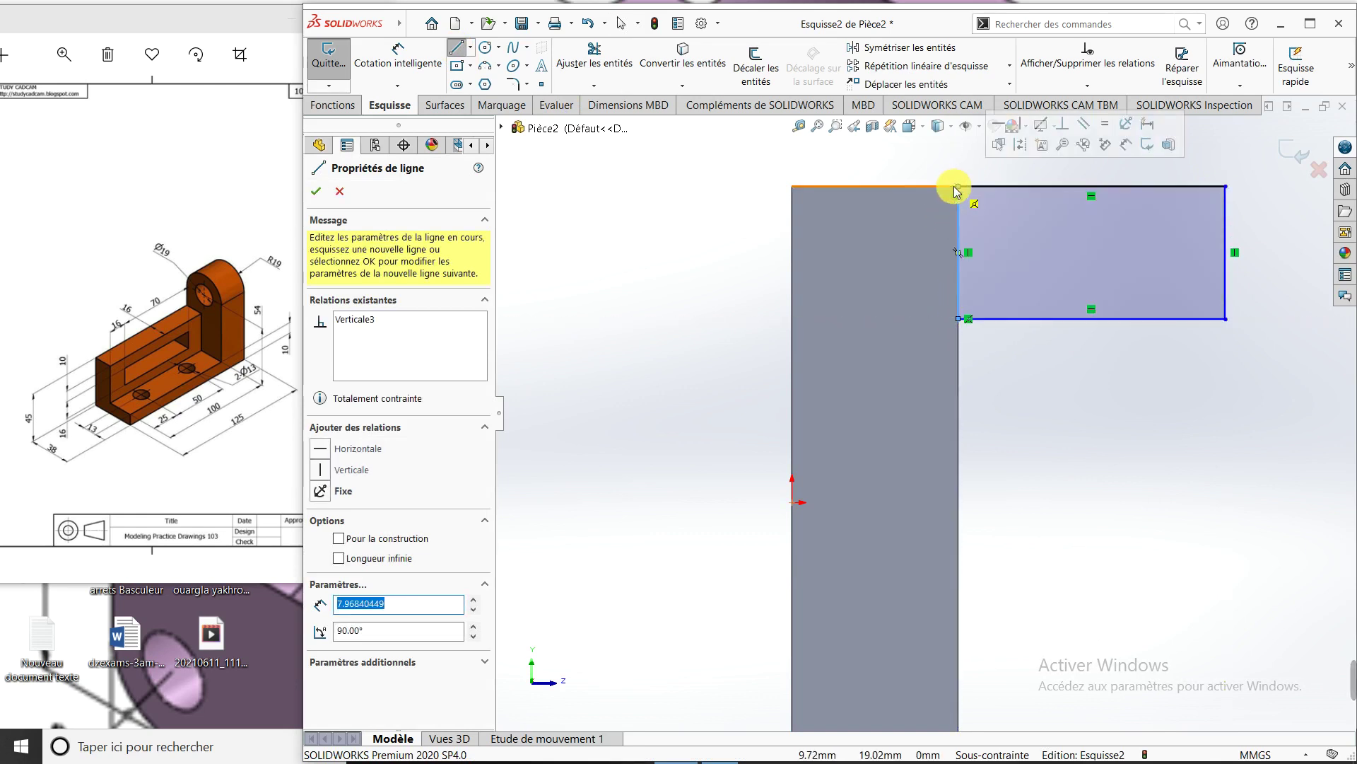
key(Escape)
key(Escape)
scroll(1004, 239, up, 1)
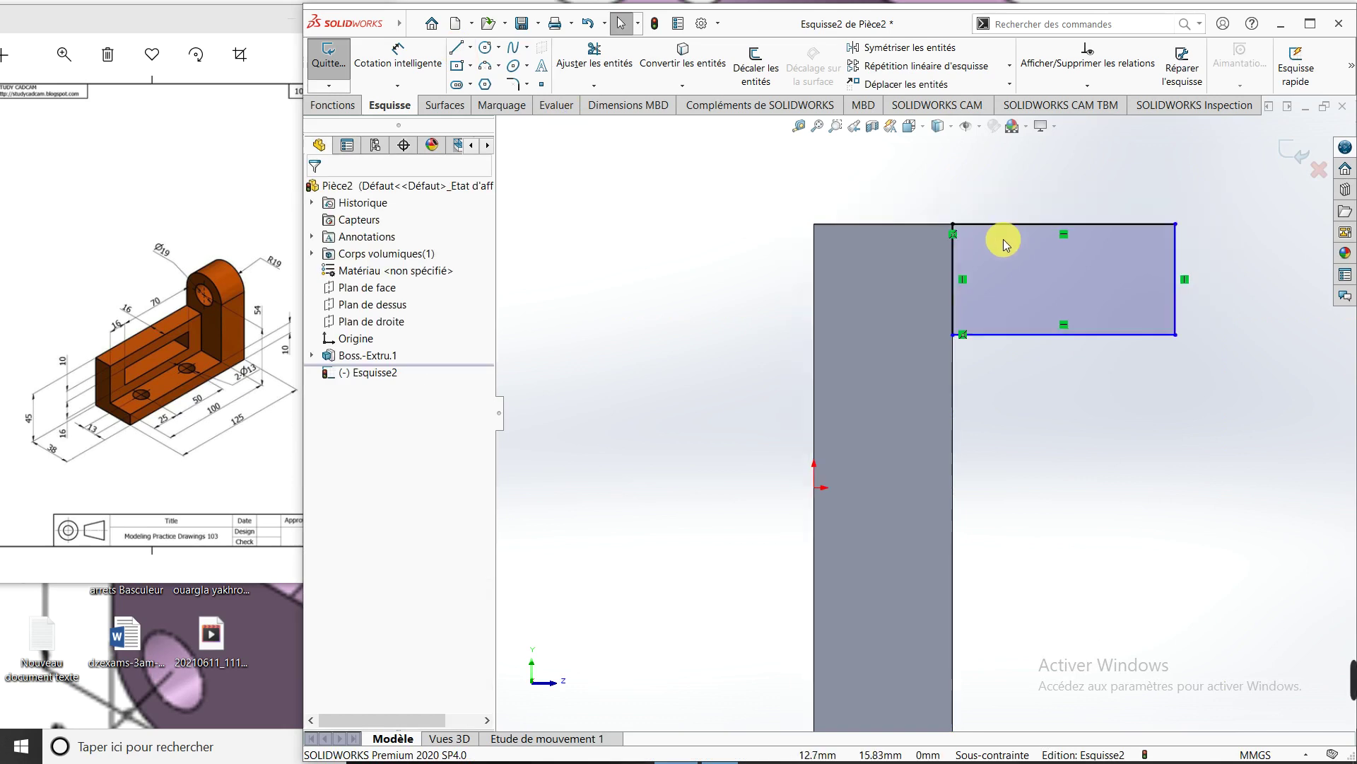
scroll(1061, 262, down, 2)
scroll(1113, 290, up, 3)
scroll(982, 410, down, 1)
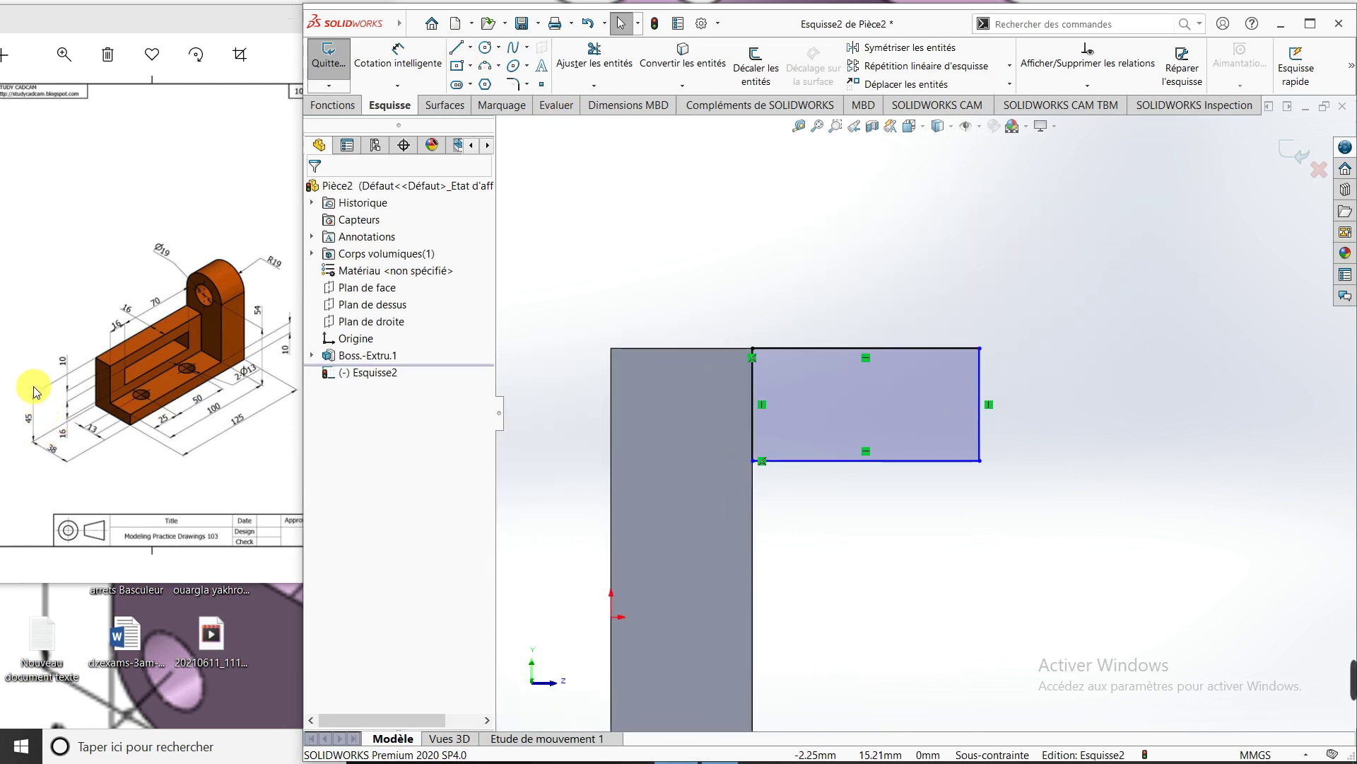
Dimension the end-face rectangle 35 mm wide and 16 mm tall
click(389, 64)
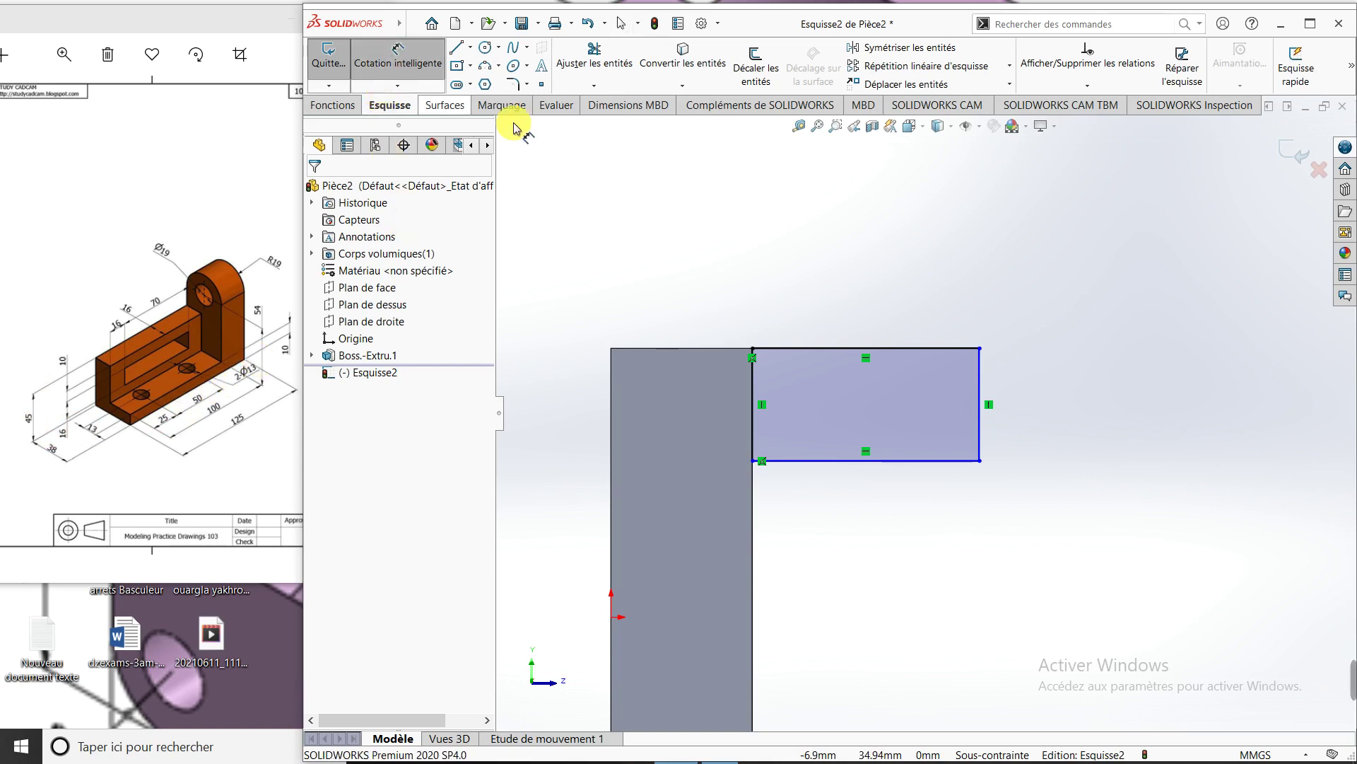
click(816, 350)
click(822, 276)
text(3)
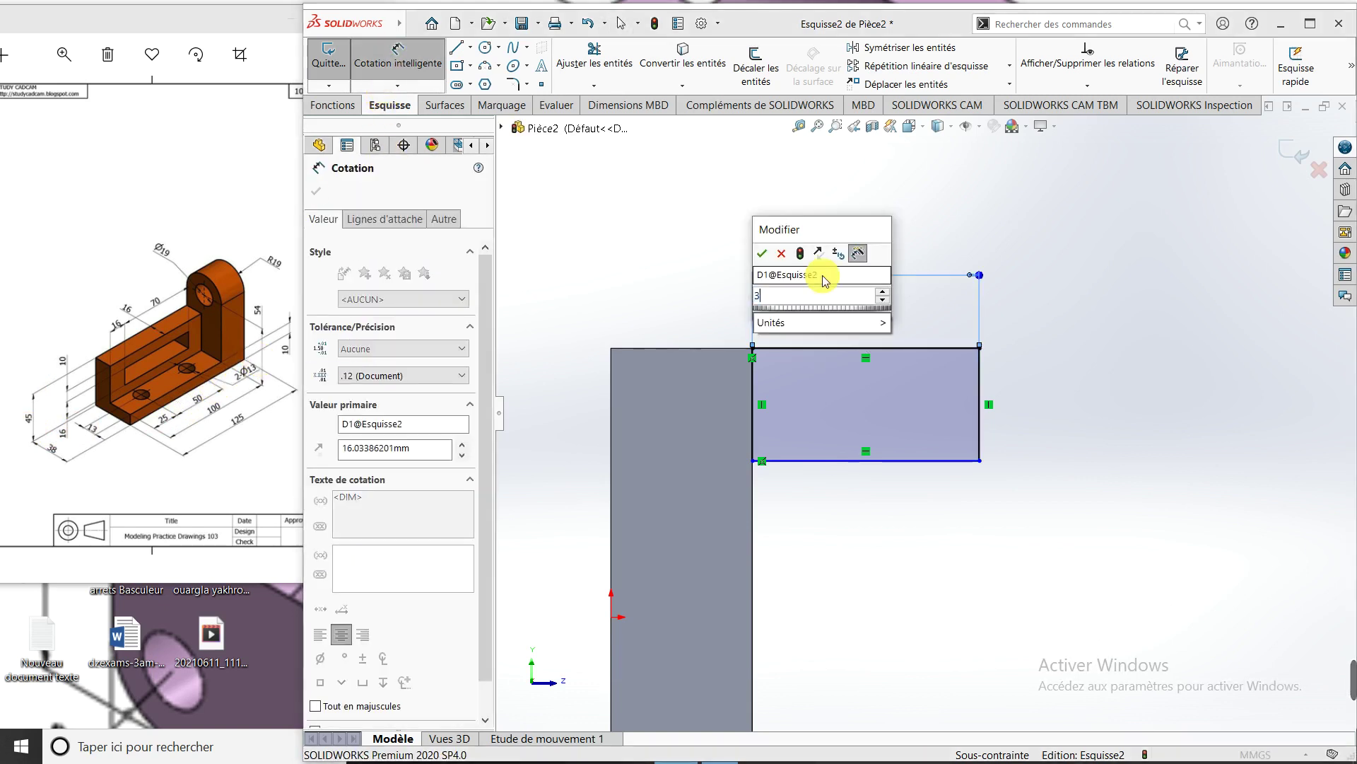
text(5)
key(Return)
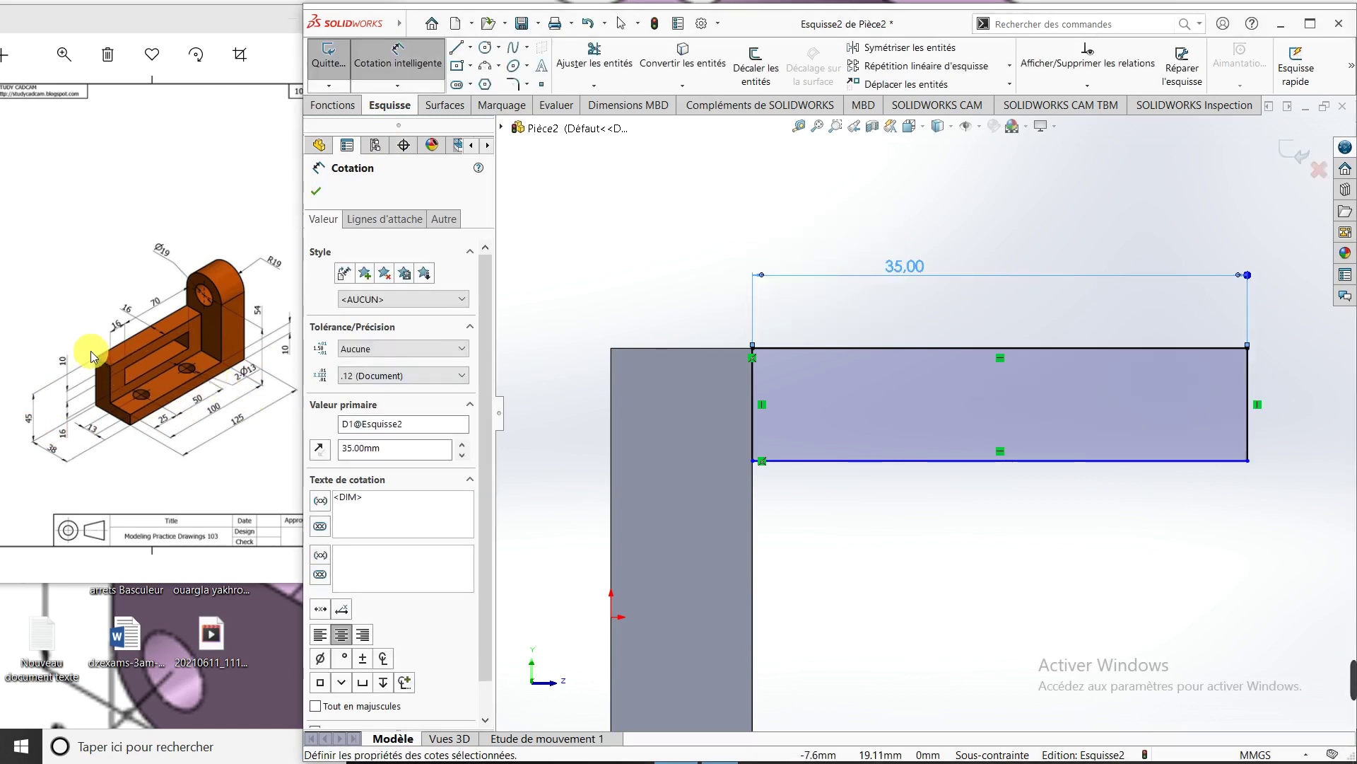
click(1281, 393)
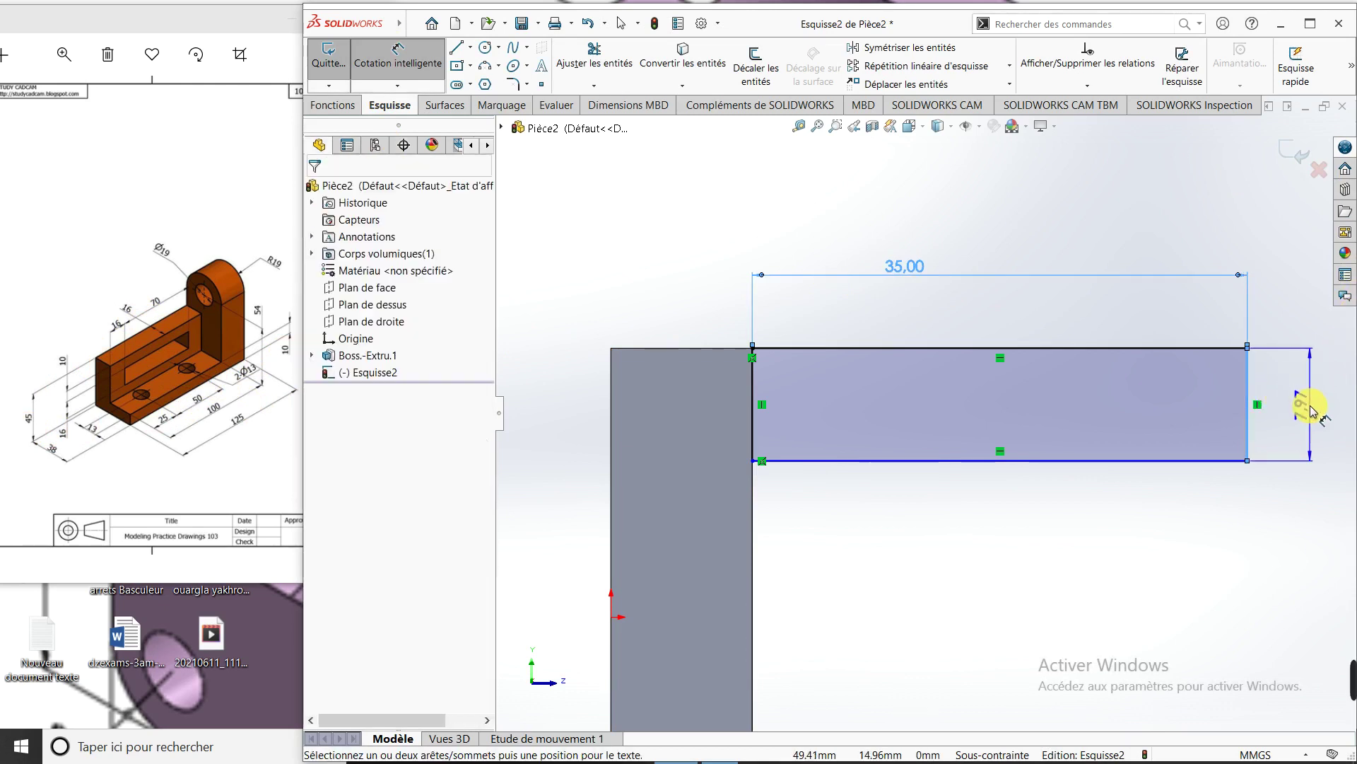
click(1309, 409)
text(16)
key(Return)
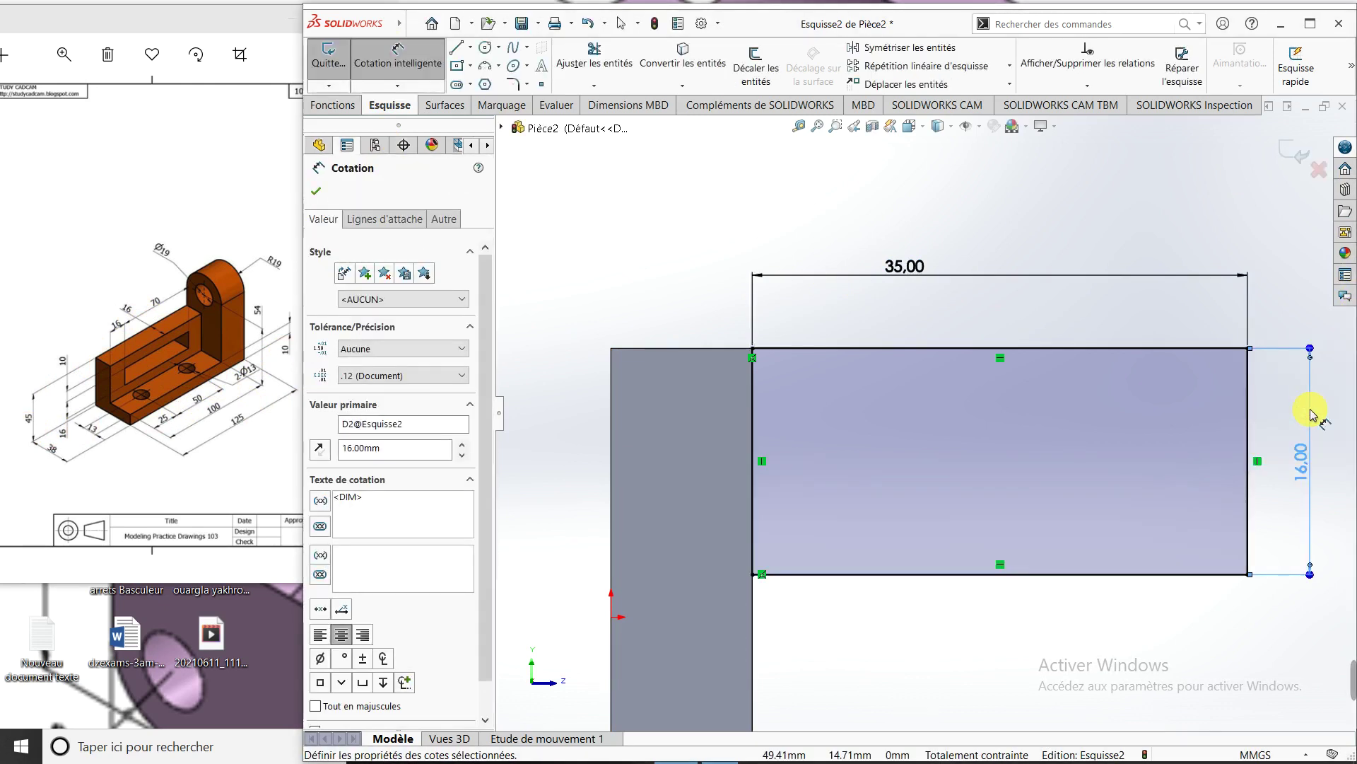
key(z)
mouse_move(1211, 543)
middle_down()
mouse_move(1076, 439)
mouse_move(1145, 455)
mouse_move(1139, 472)
mouse_move(1126, 292)
mouse_move(1115, 431)
mouse_move(1097, 442)
middle_up()
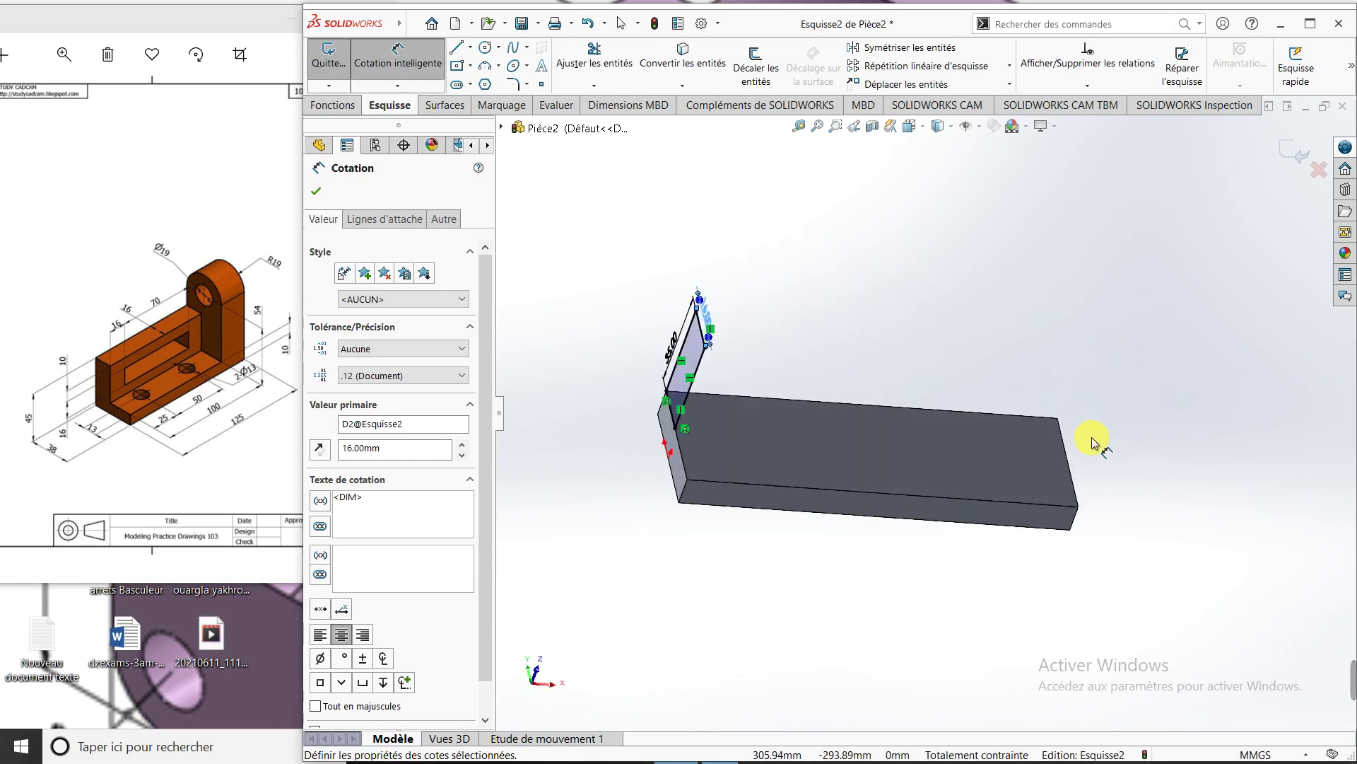
Extrude the 35 × 16 rectangle in reversed direction, Blind 86 mm along the plate
click(342, 106)
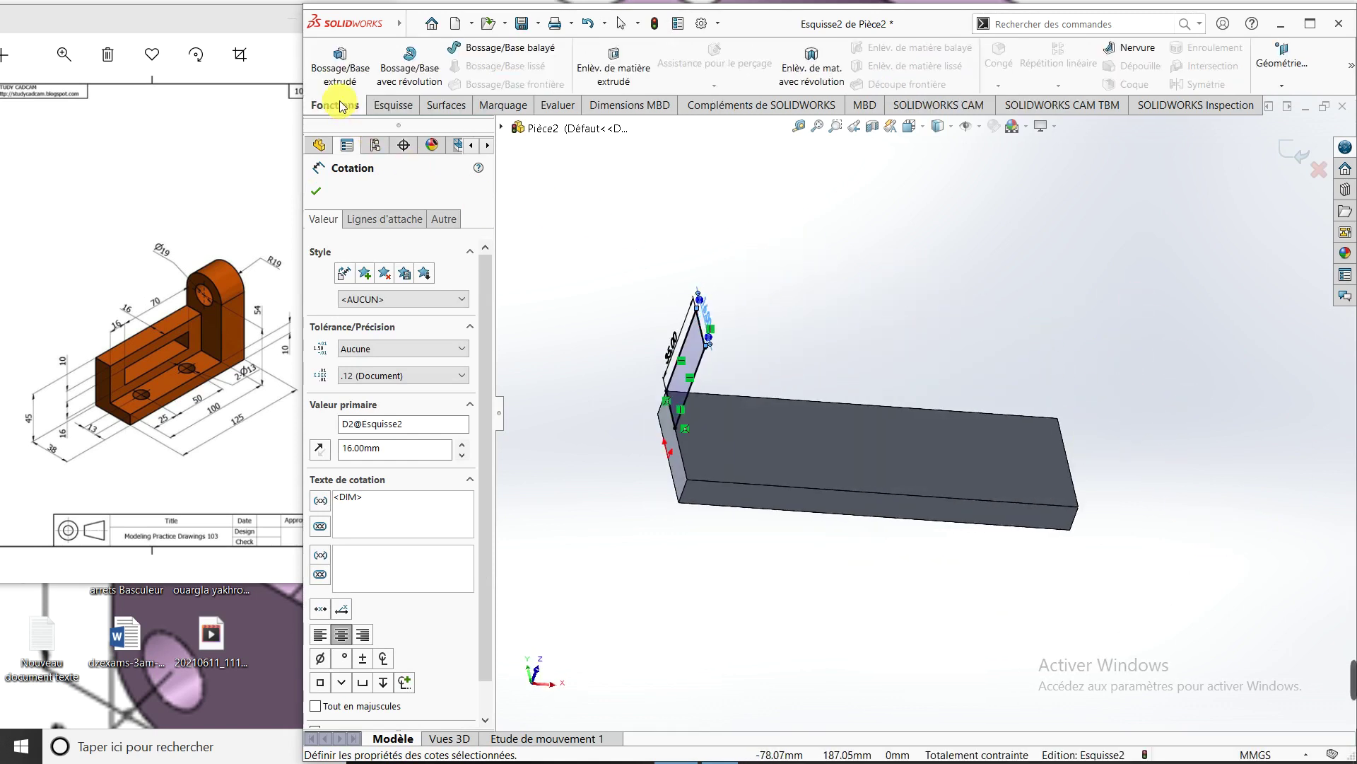
click(341, 63)
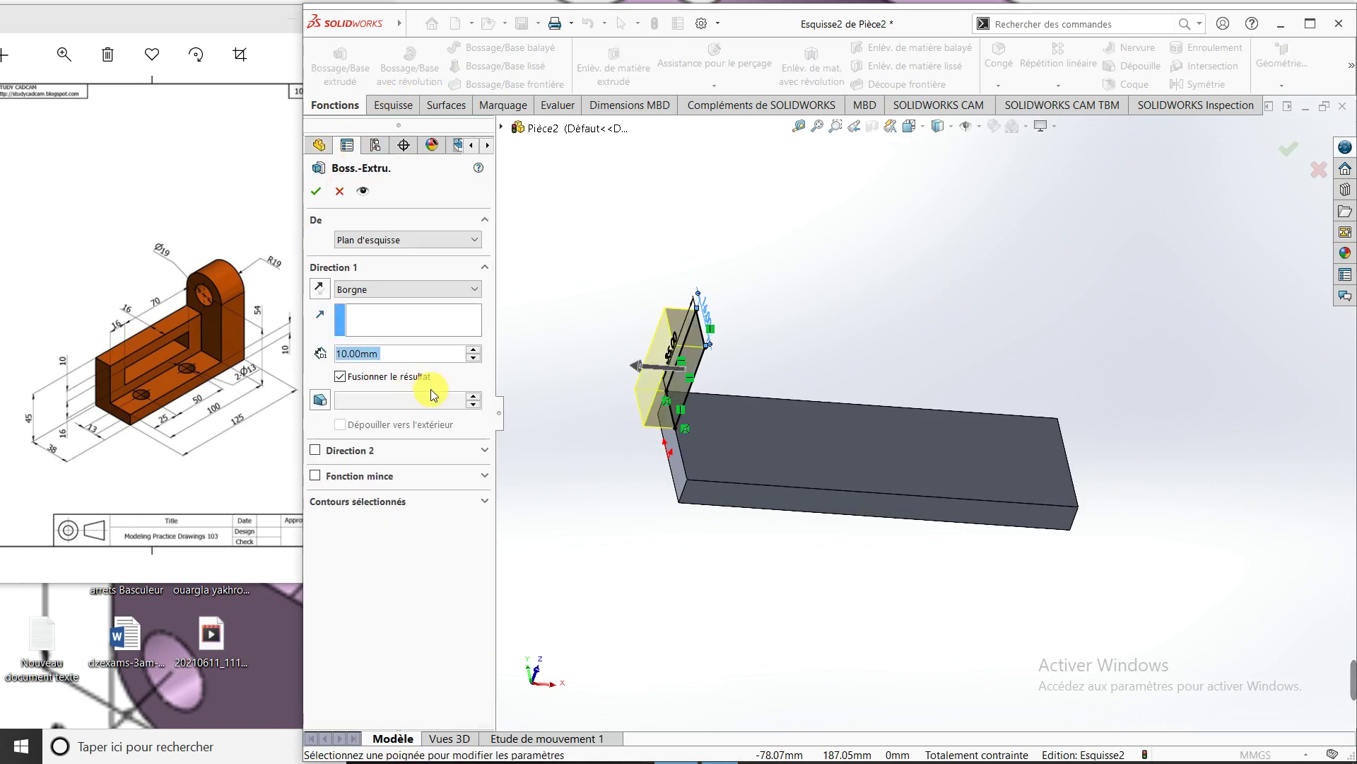
click(314, 290)
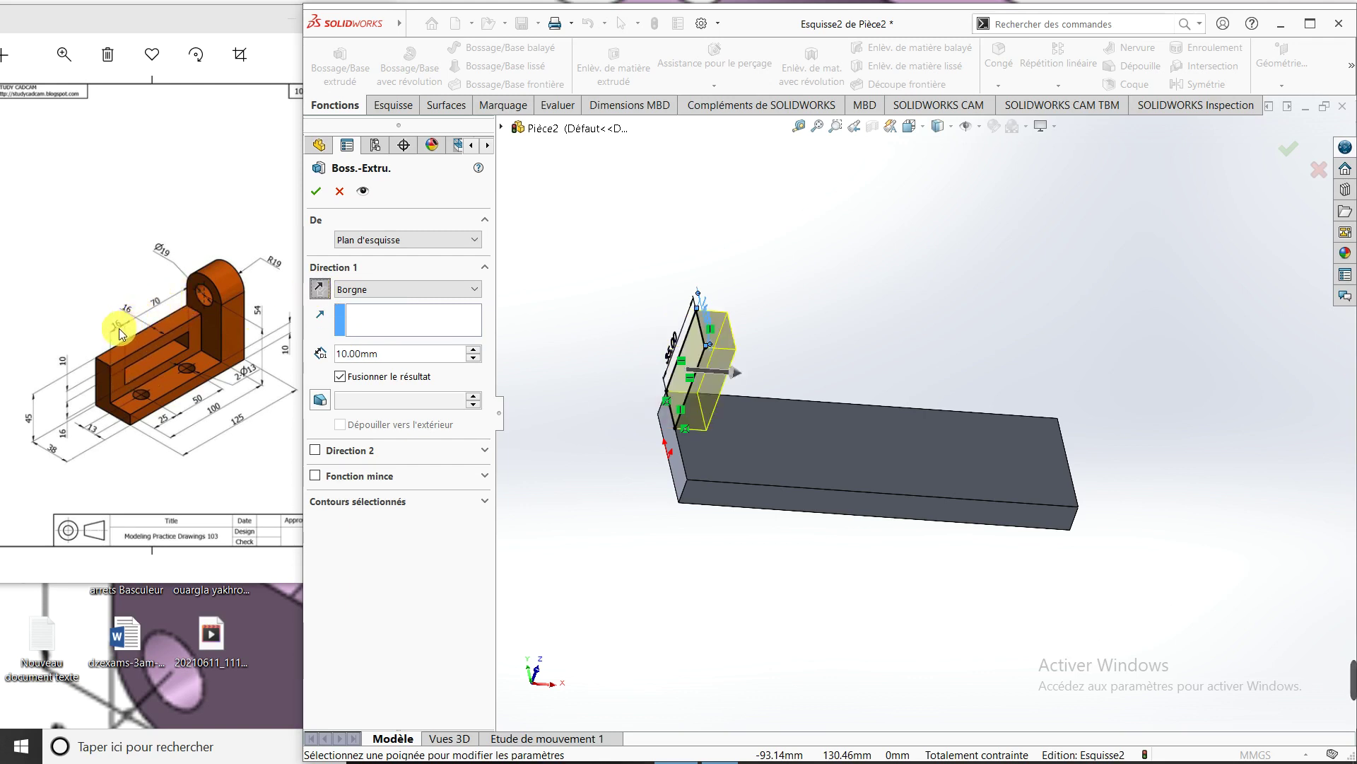
drag(387, 355, 341, 355)
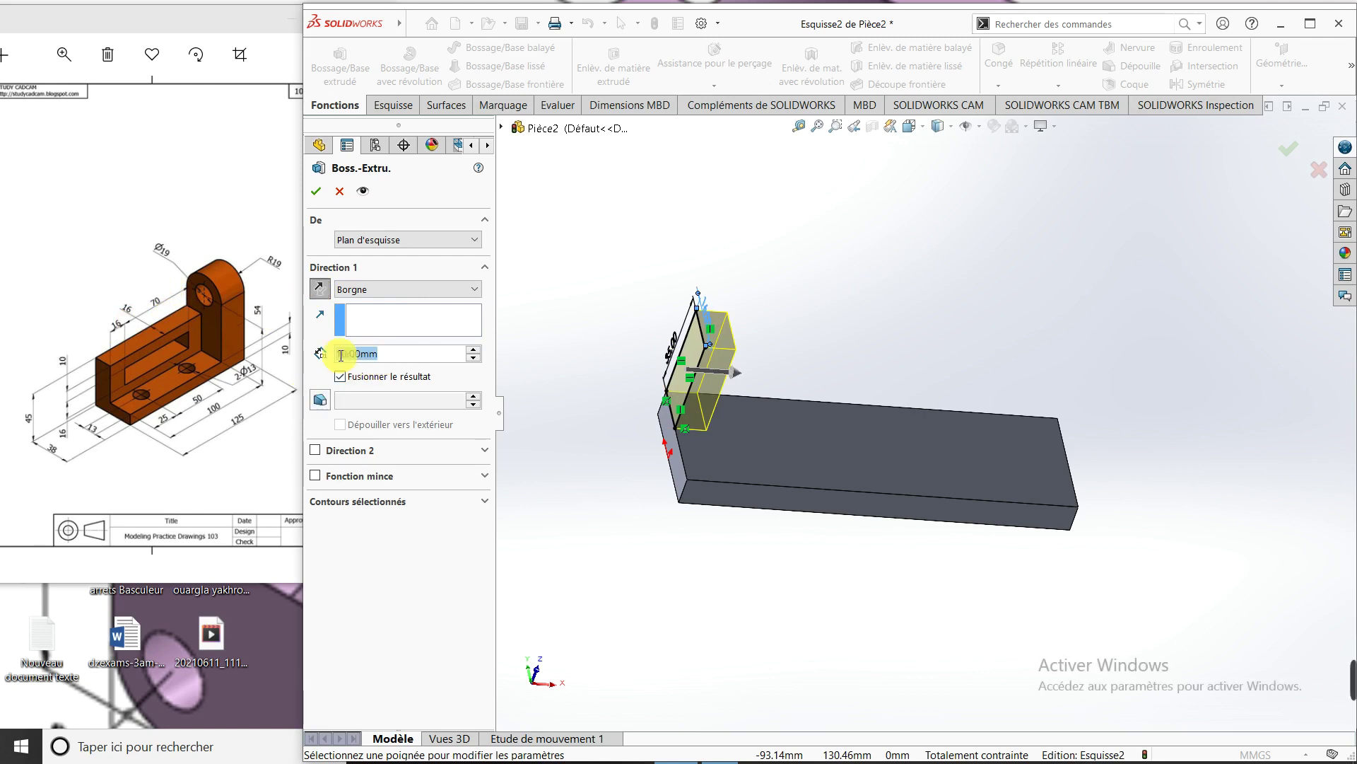
text(86)
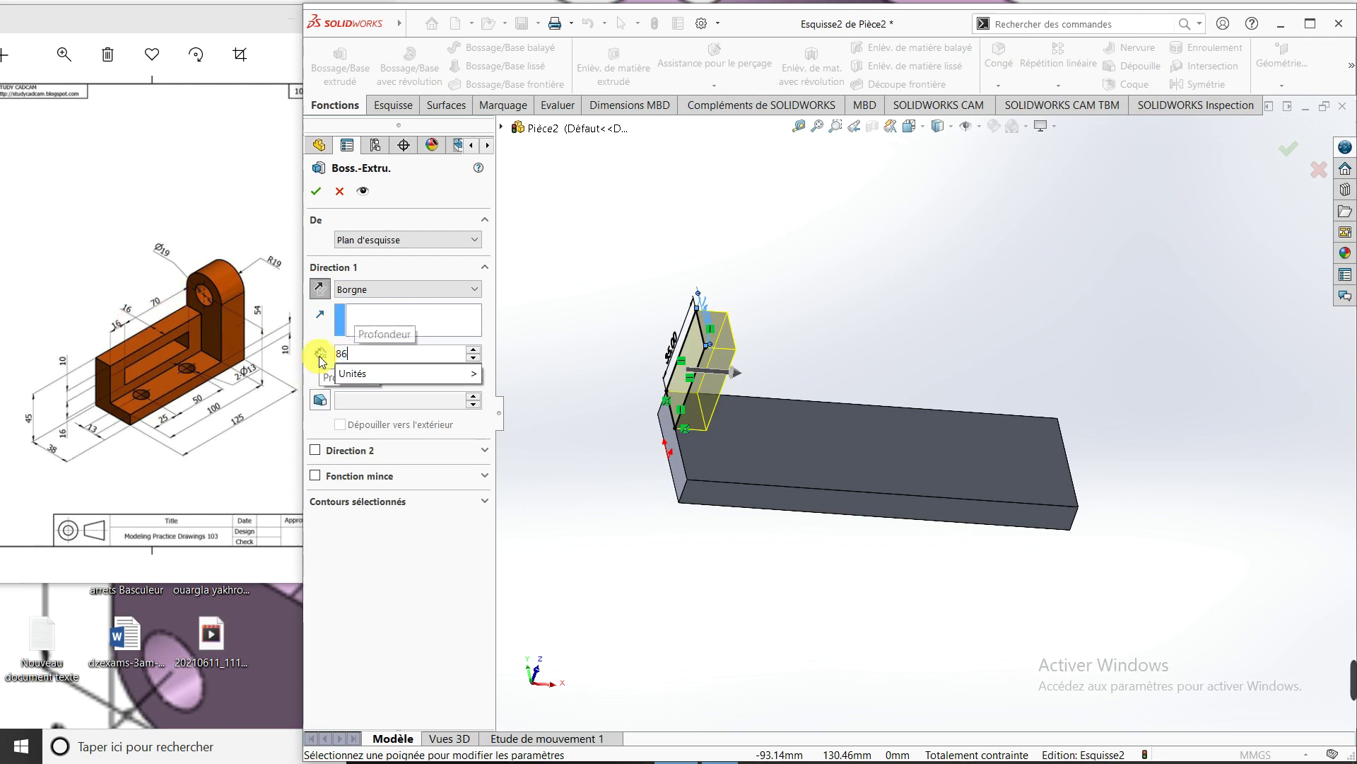
key(Return)
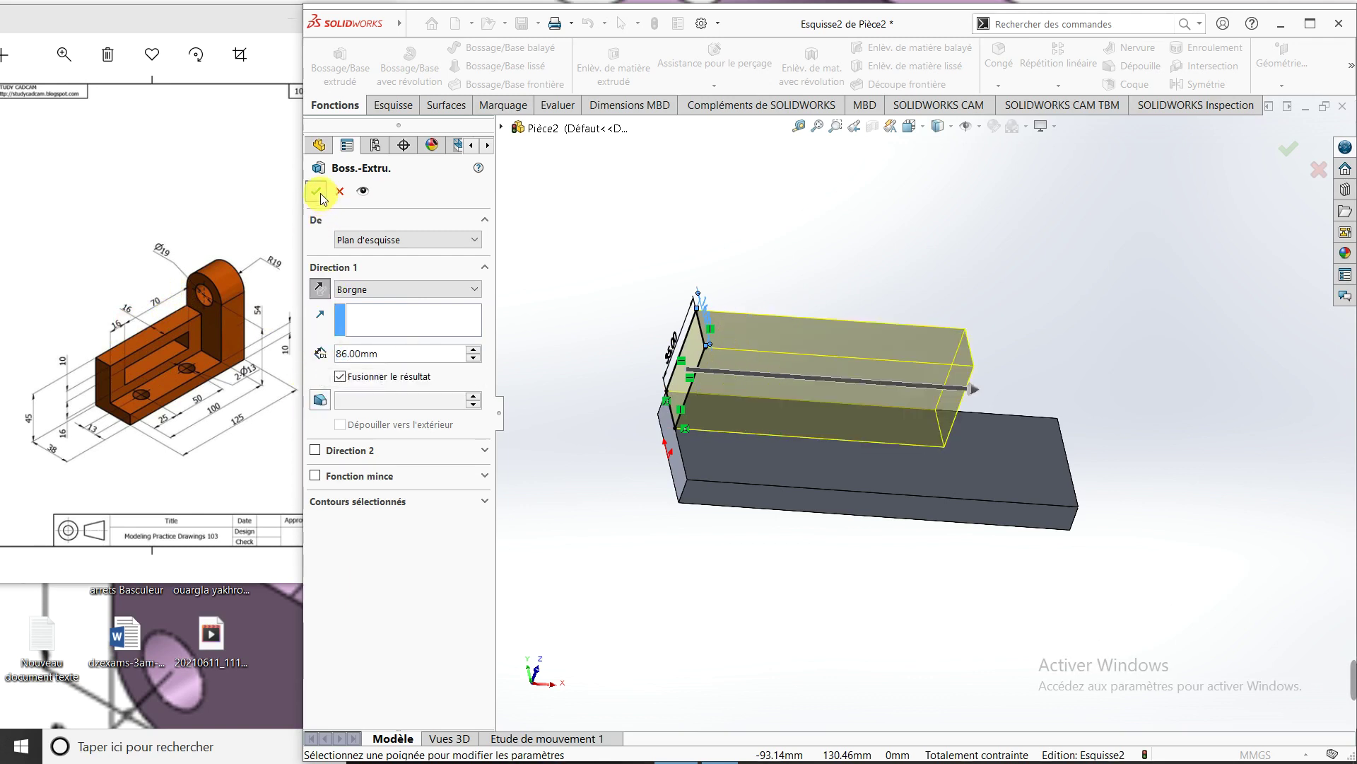
click(316, 191)
click(645, 261)
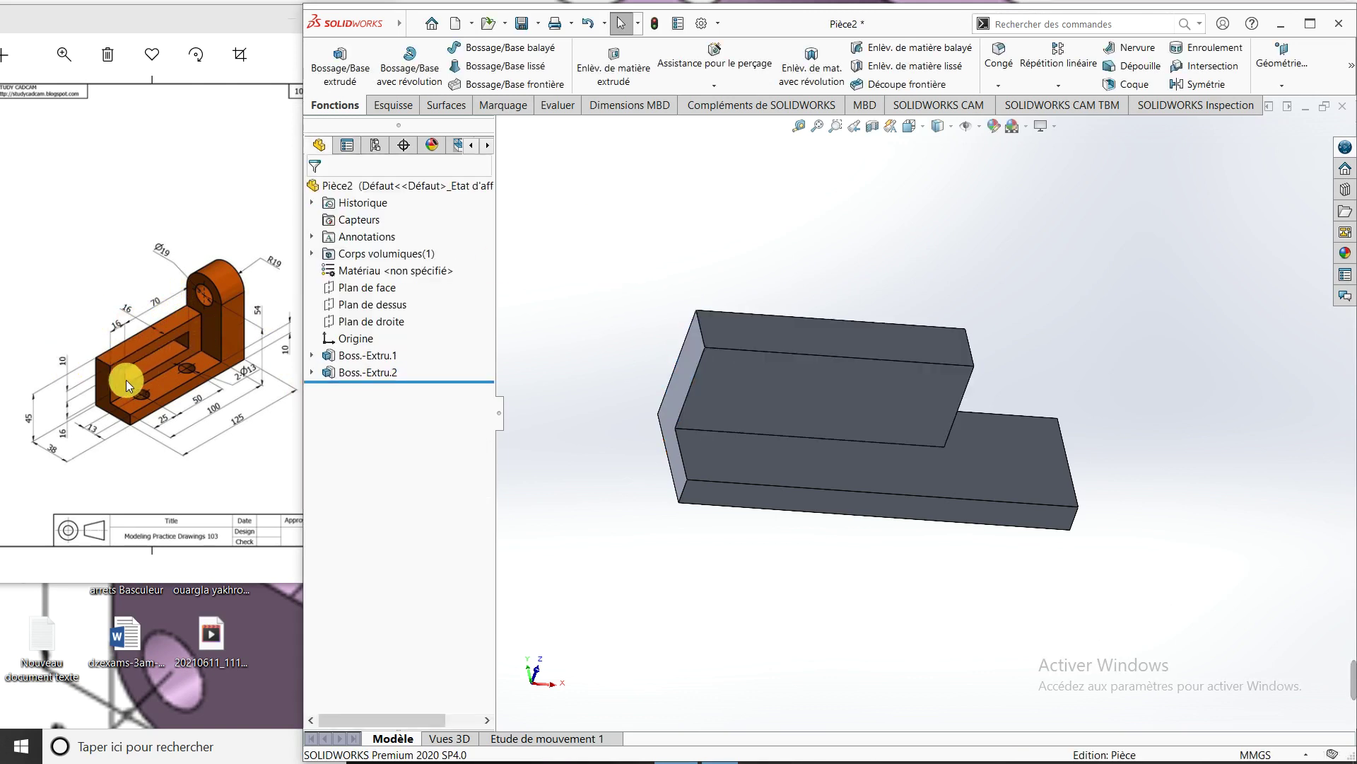
Start a new sketch on the raised block's large face, viewed Normal To
click(860, 404)
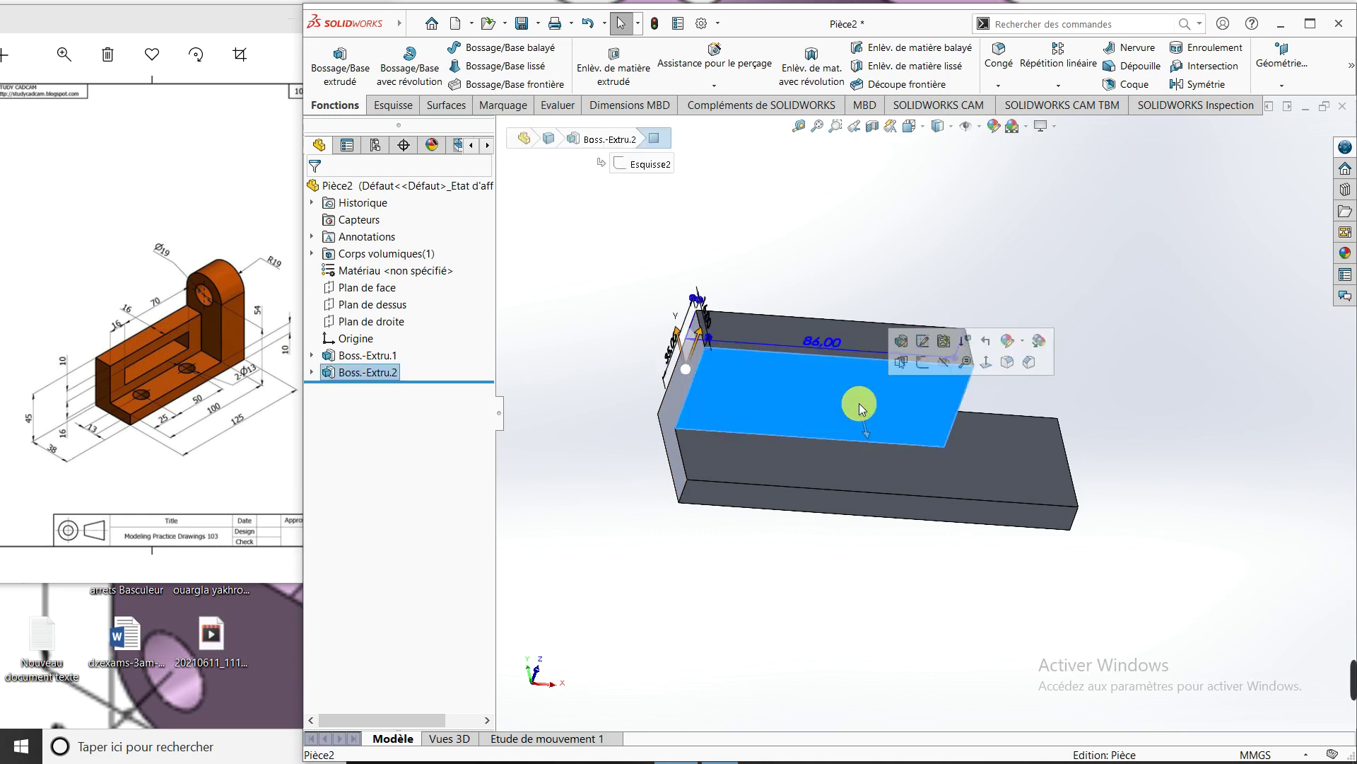
click(990, 362)
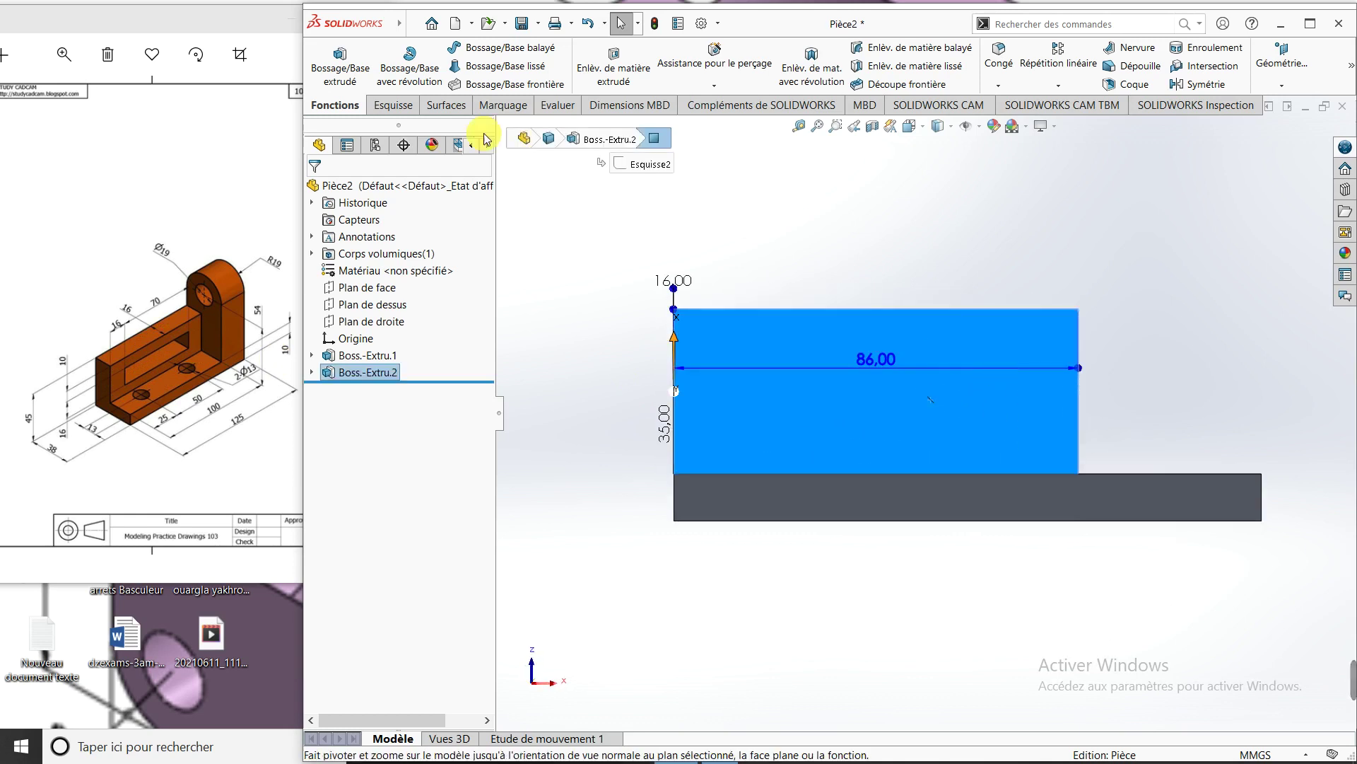
click(389, 105)
click(326, 57)
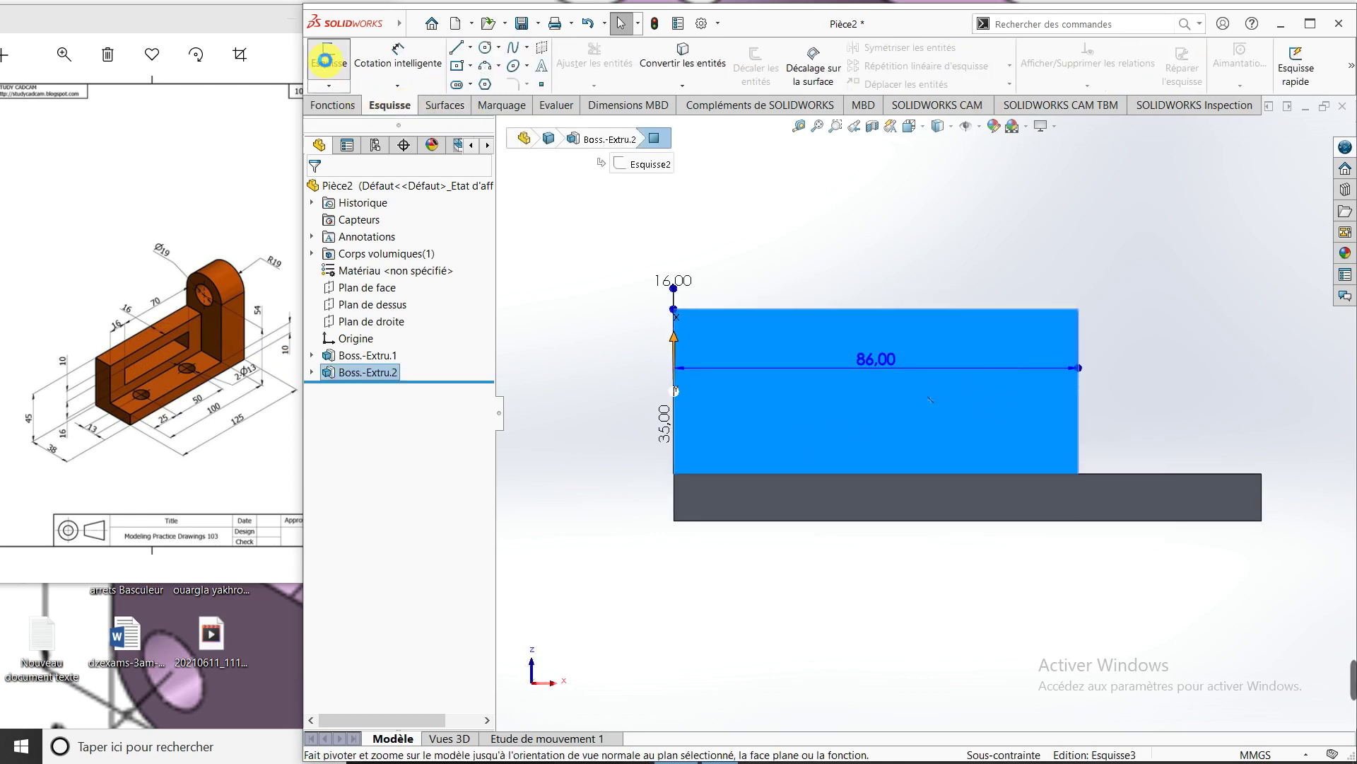
Draw a centre rectangle inside the block face
click(470, 66)
click(463, 101)
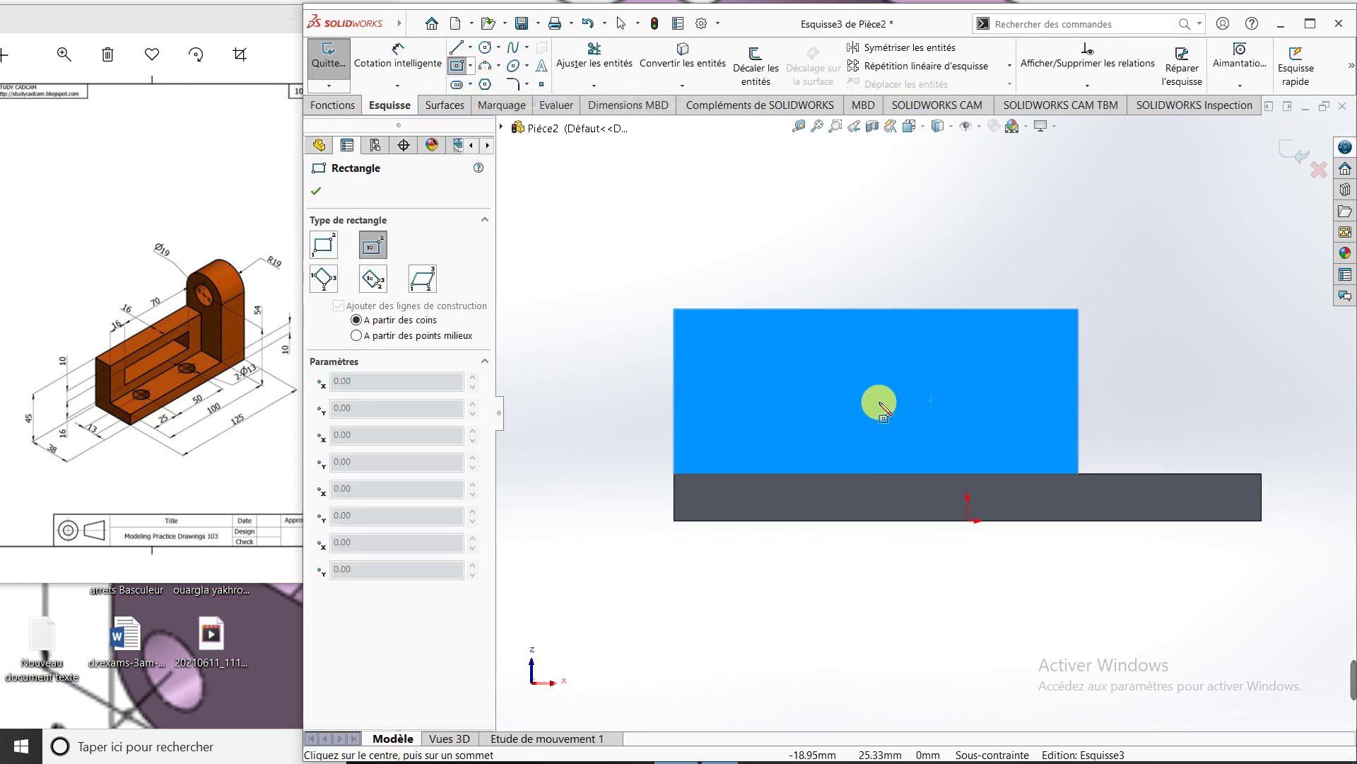
click(842, 392)
click(925, 357)
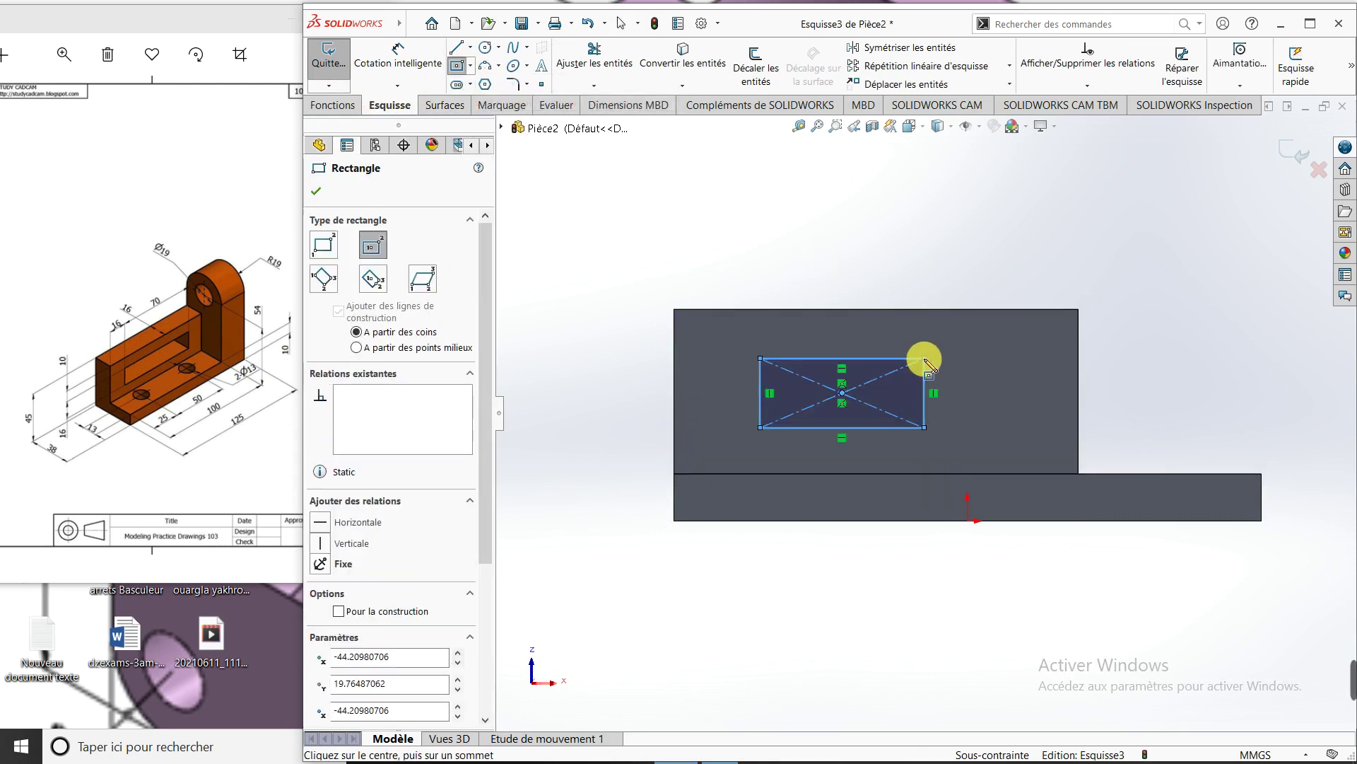
key(Escape)
click(399, 60)
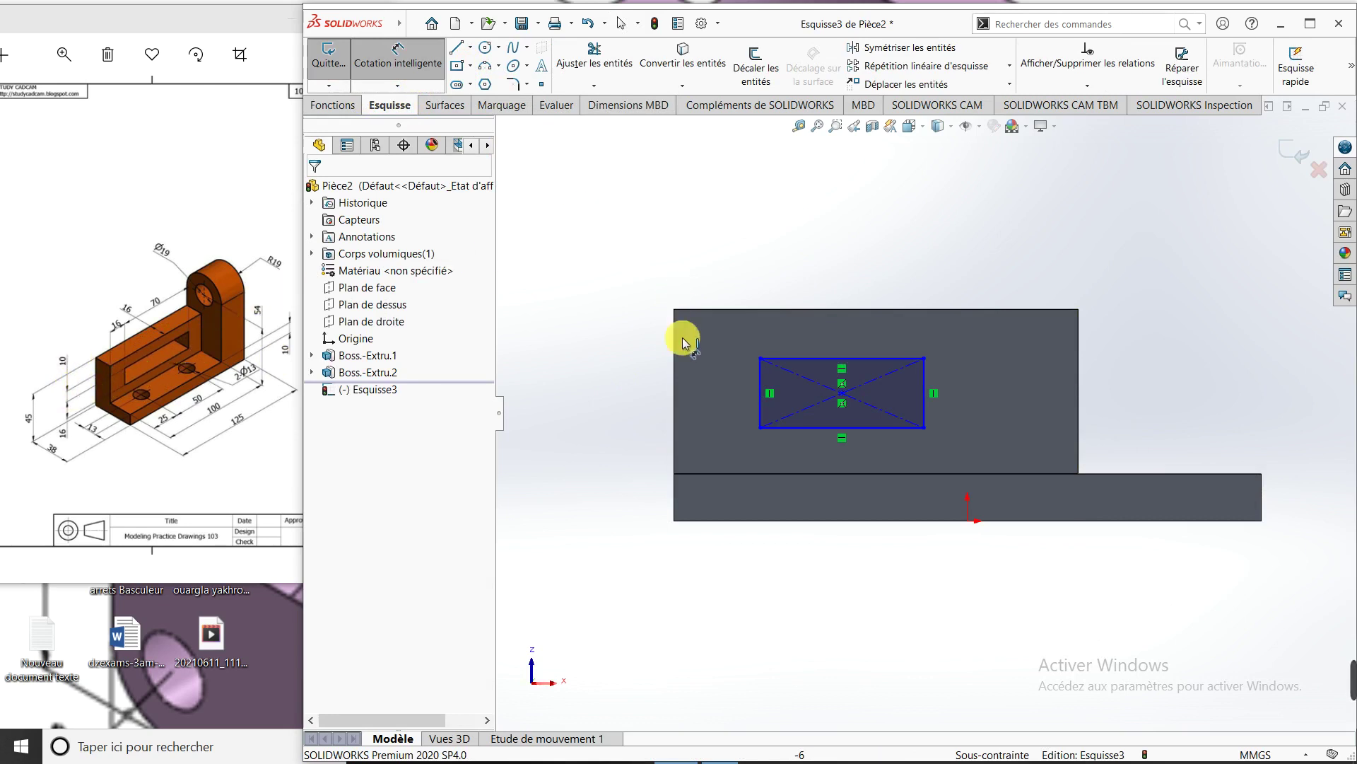
Set the window's top edge 10 mm from the block's top edge
click(793, 359)
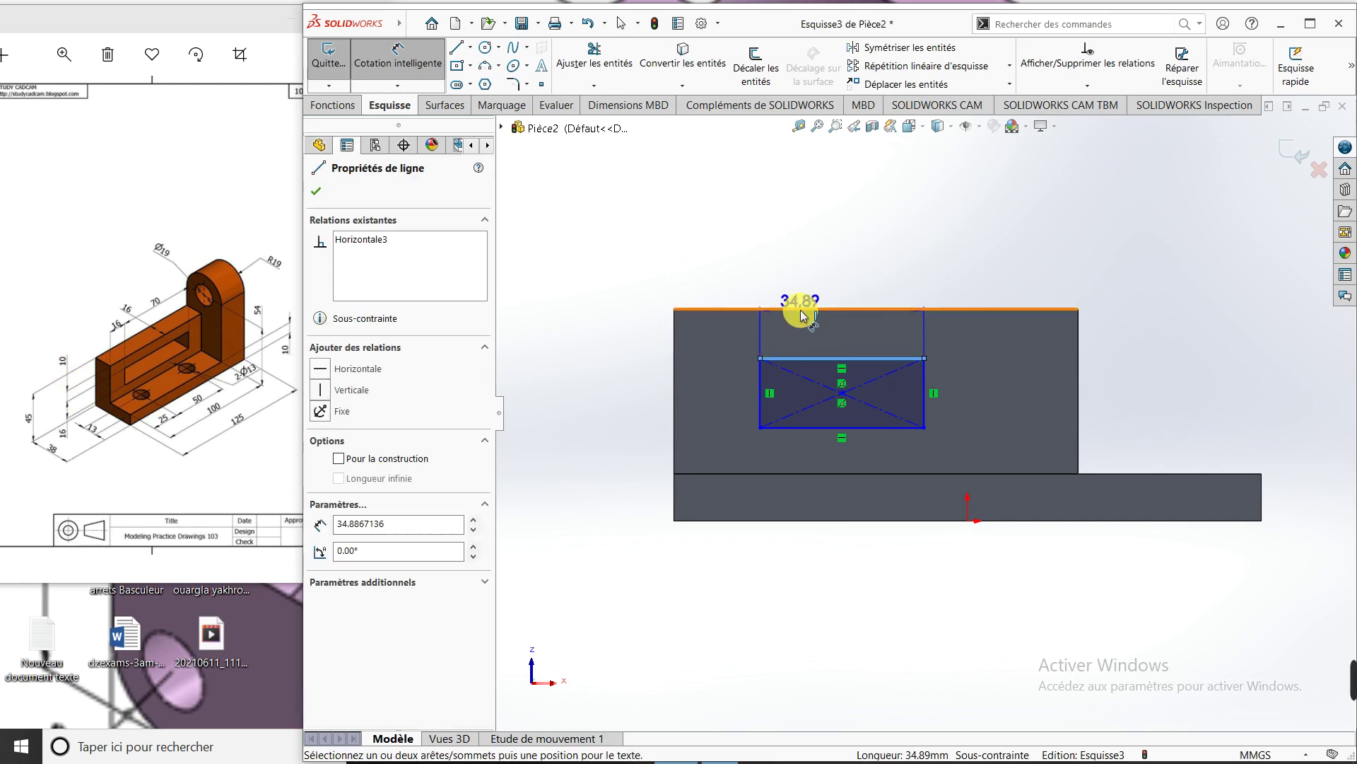
click(799, 310)
click(782, 256)
text(1)
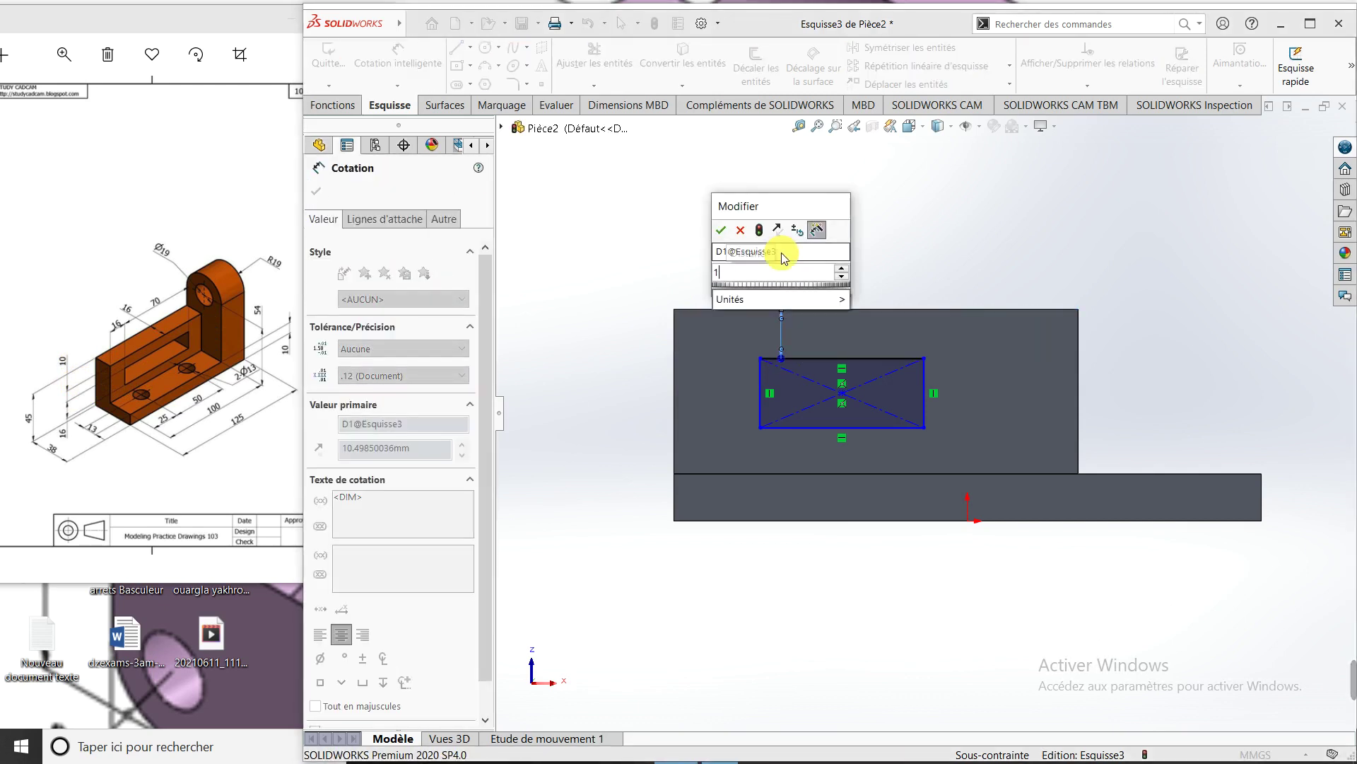
text(6)
key(Return)
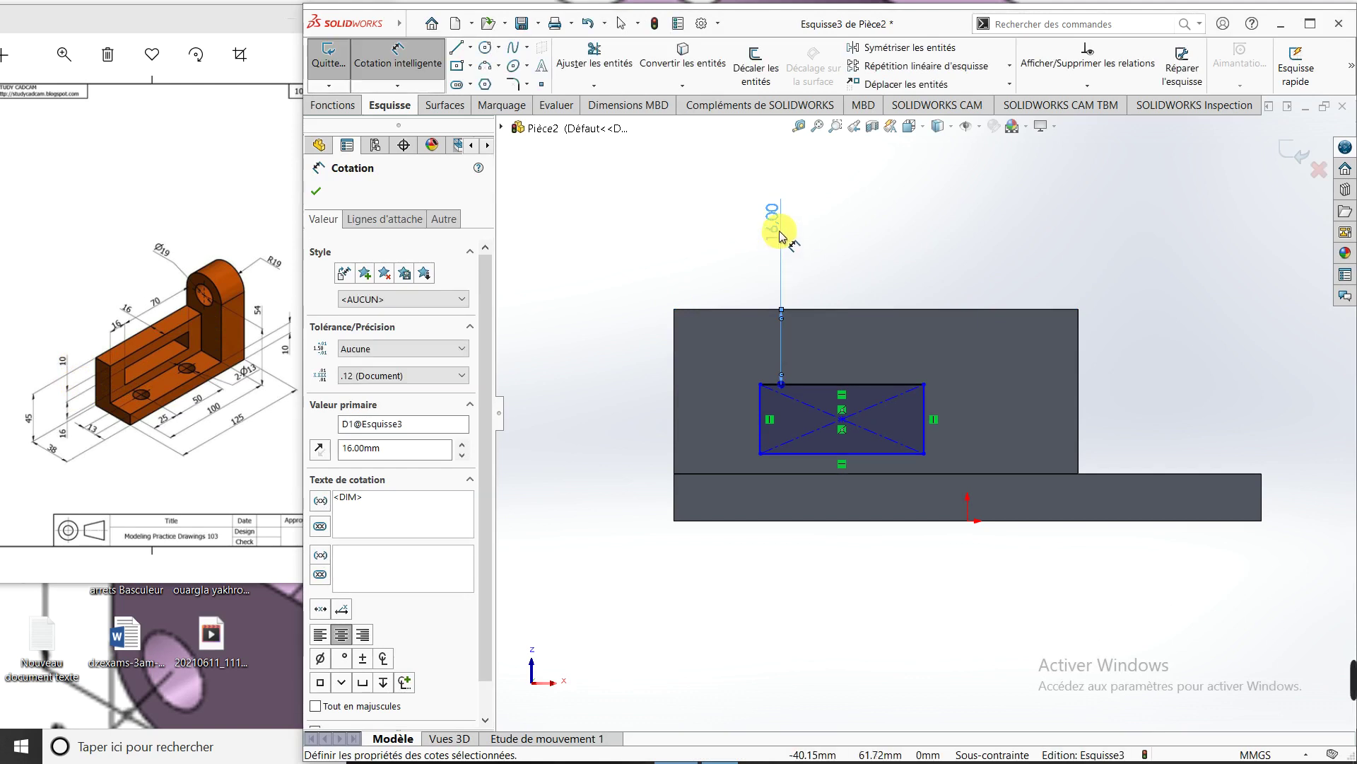
mouse_move(785, 237)
mouse_down()
mouse_move(695, 244)
mouse_move(633, 297)
mouse_up()
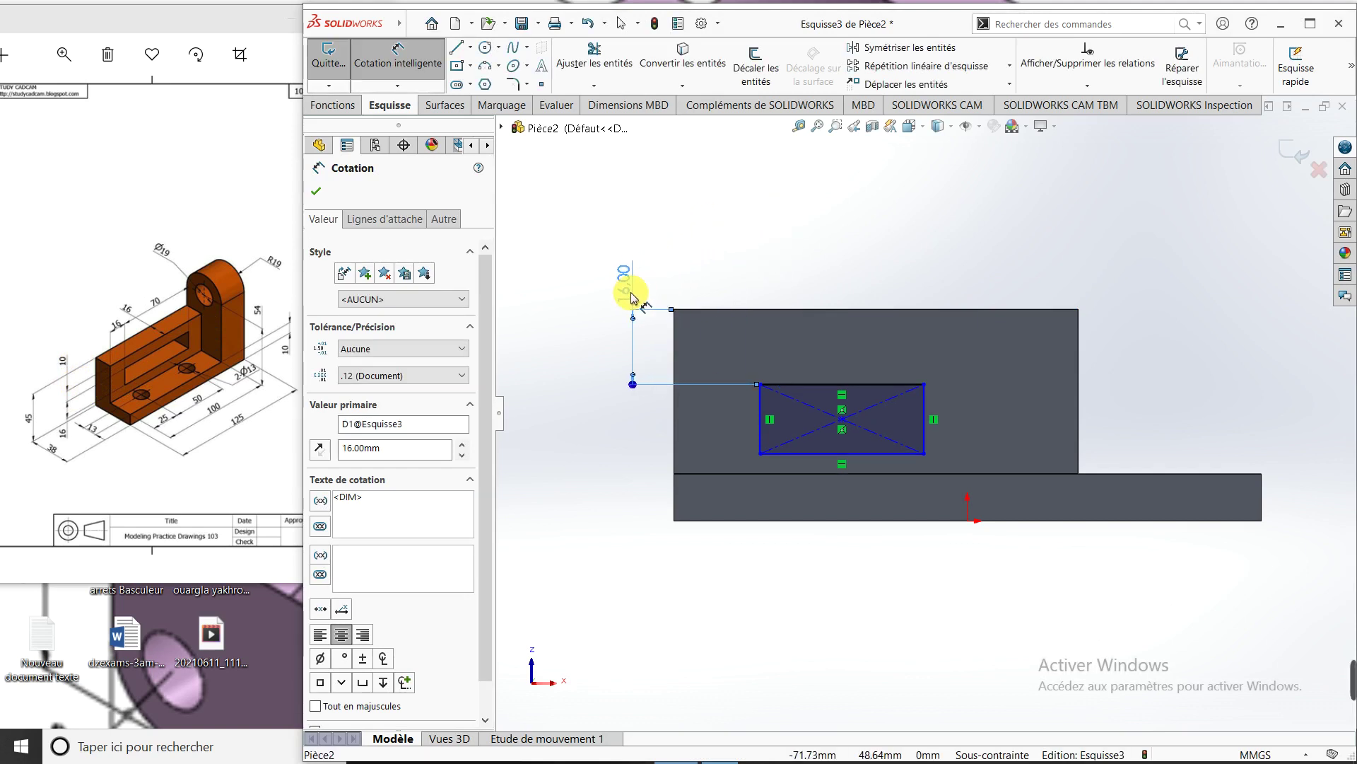
click(631, 297)
double_click(631, 296)
text(1)
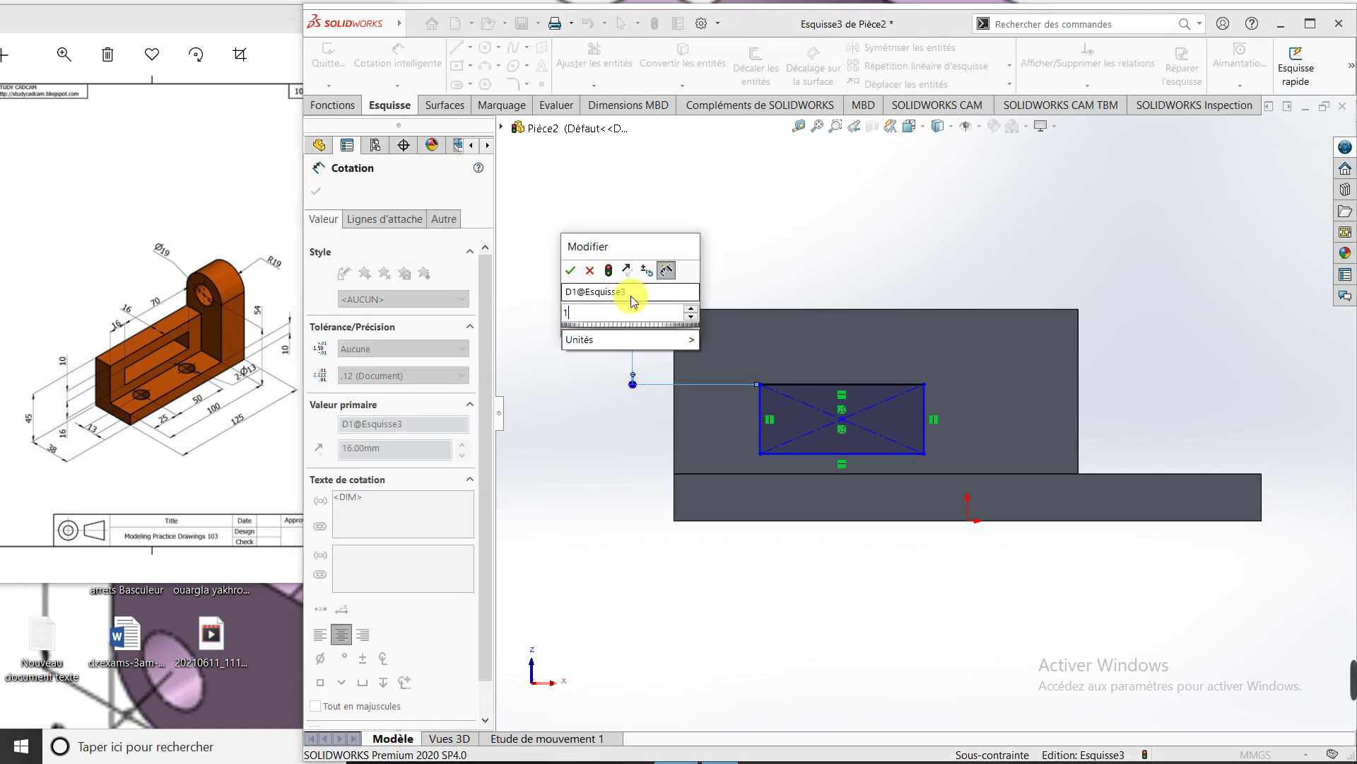
text(0)
key(Return)
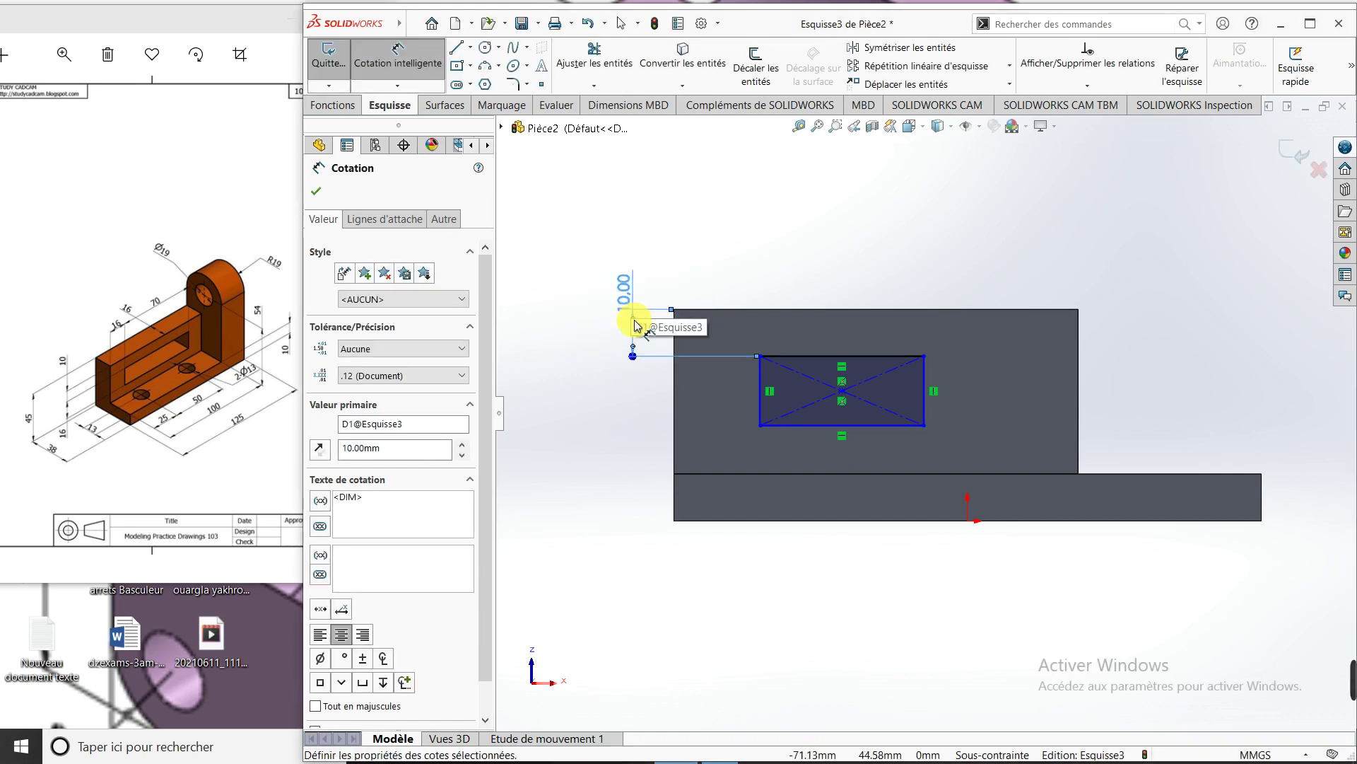
Set the window rectangle's height to 16 mm
click(757, 375)
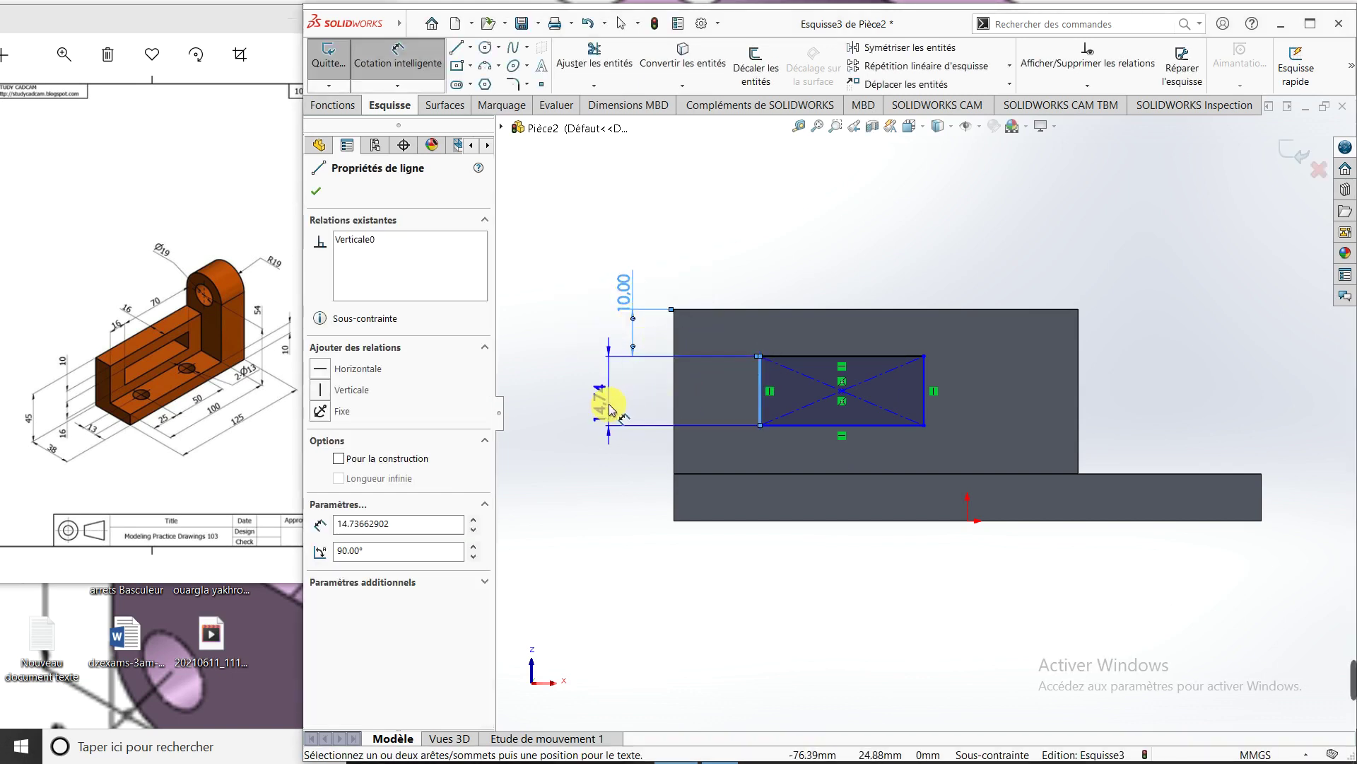
click(633, 480)
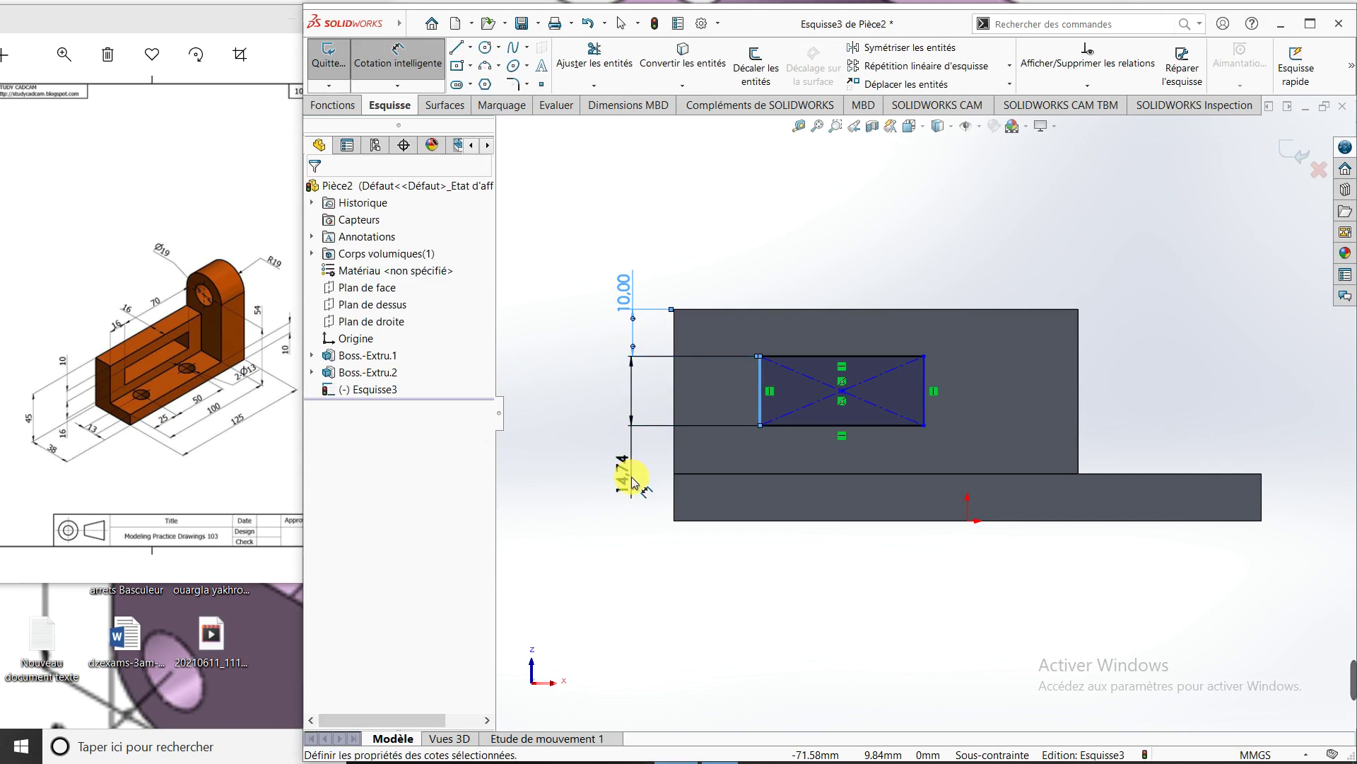
text(16)
key(Return)
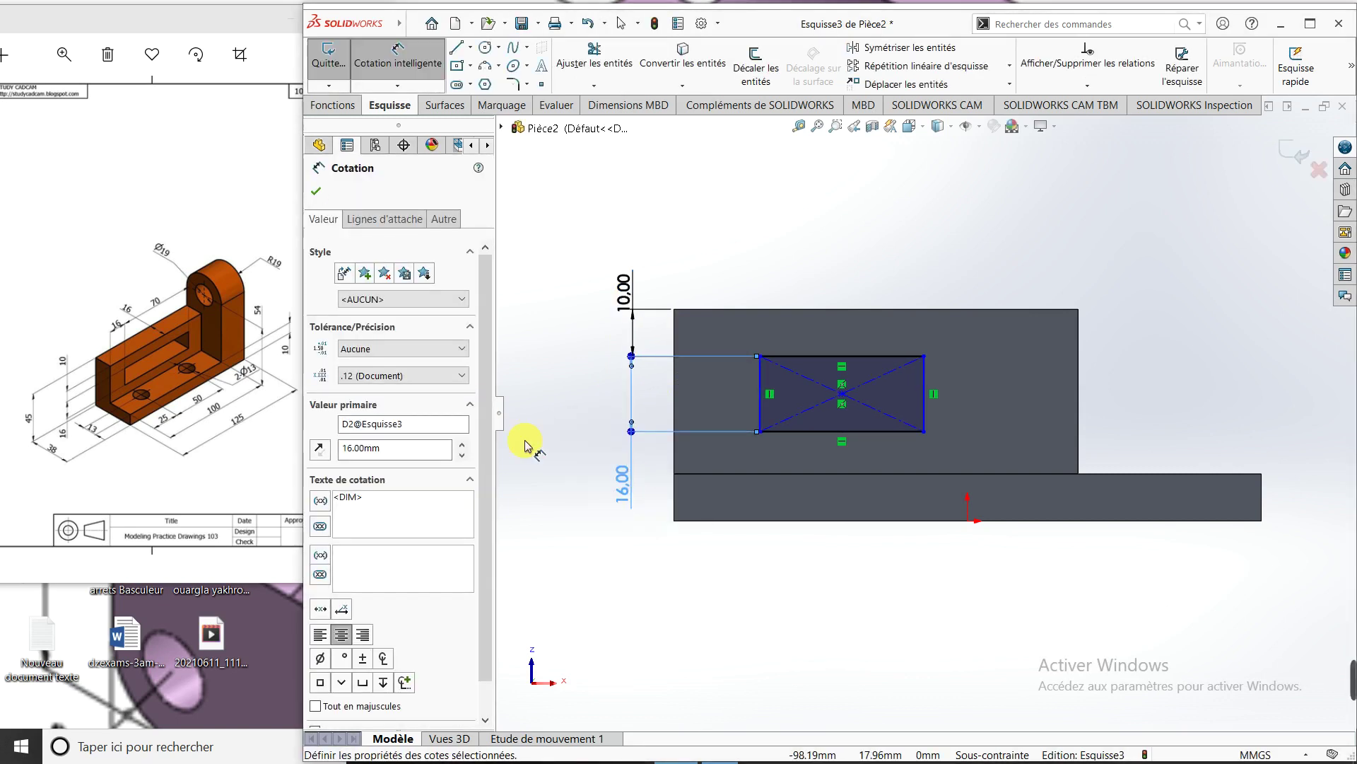
Place the window 16 mm from both the right and left frame edges
click(924, 378)
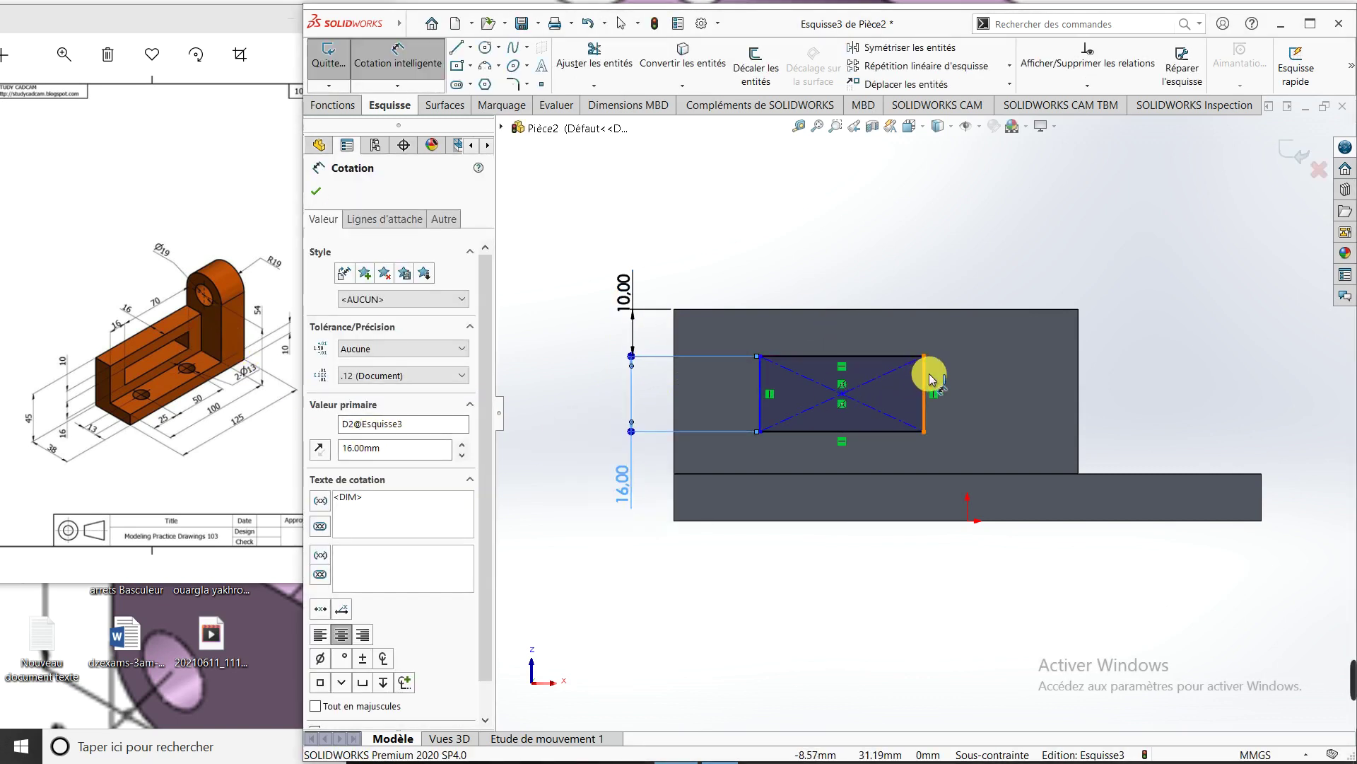
click(1079, 379)
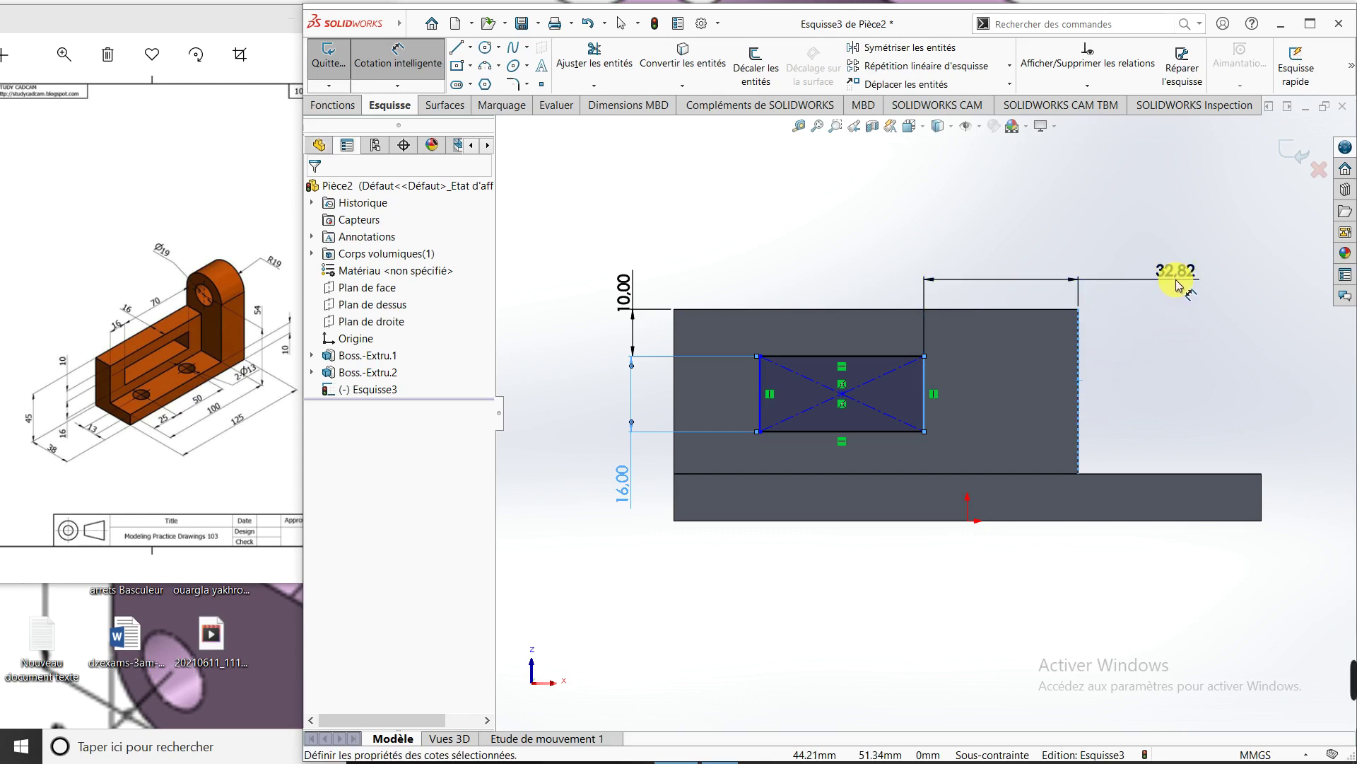
click(1177, 285)
key(Return)
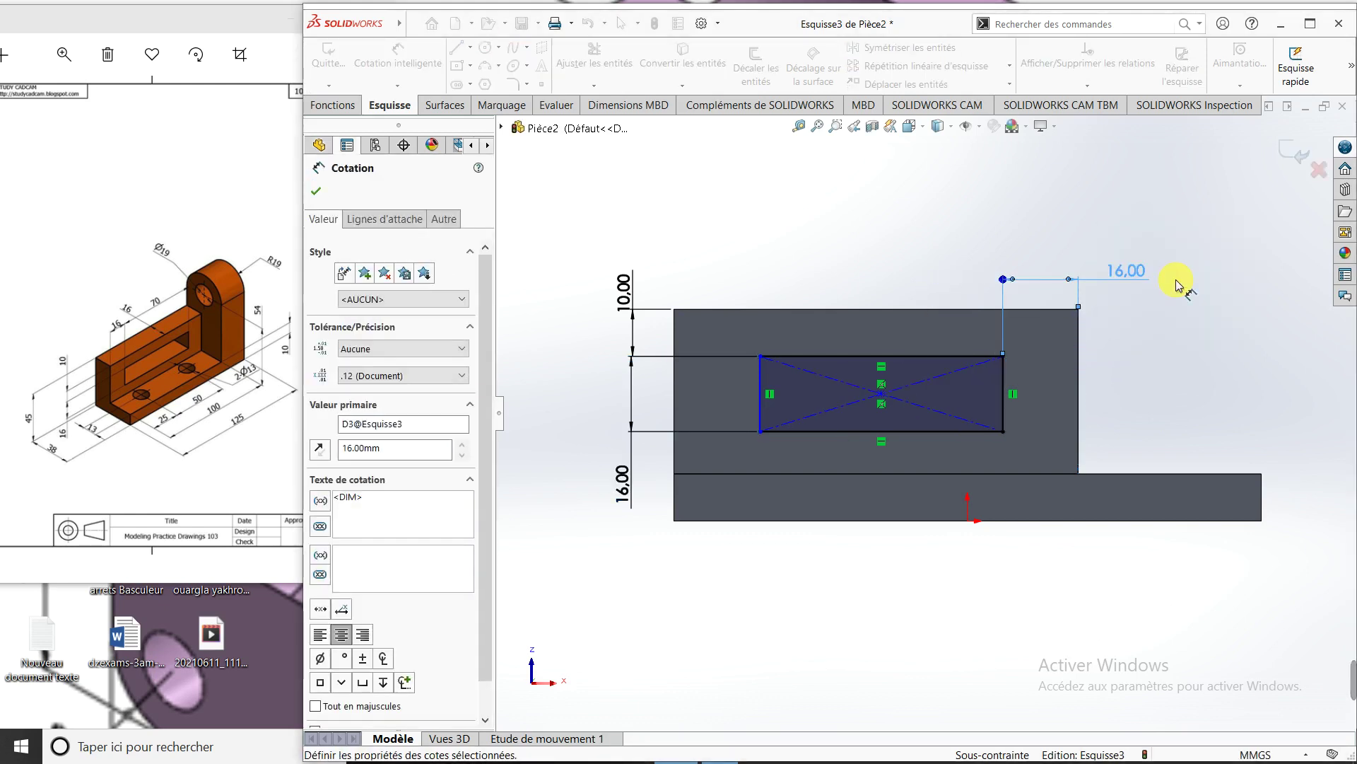
click(762, 385)
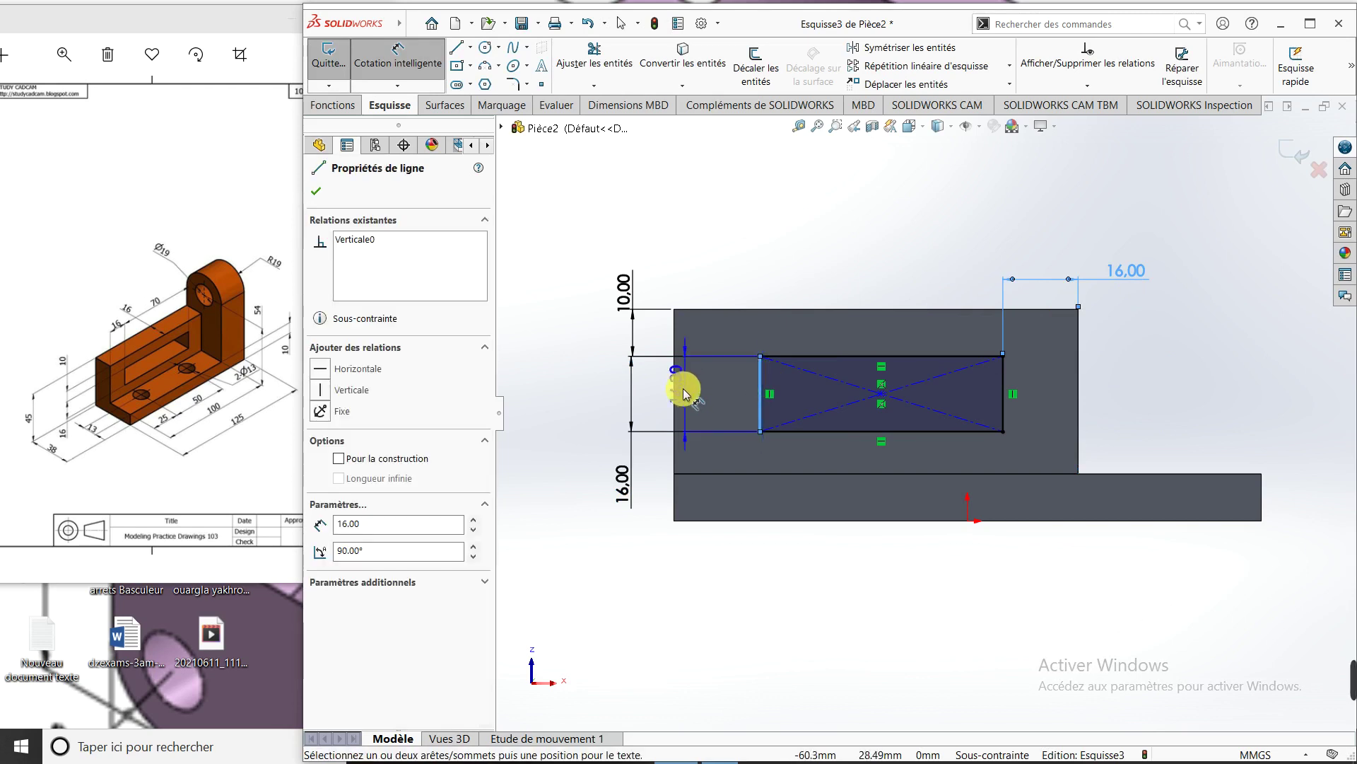
click(676, 393)
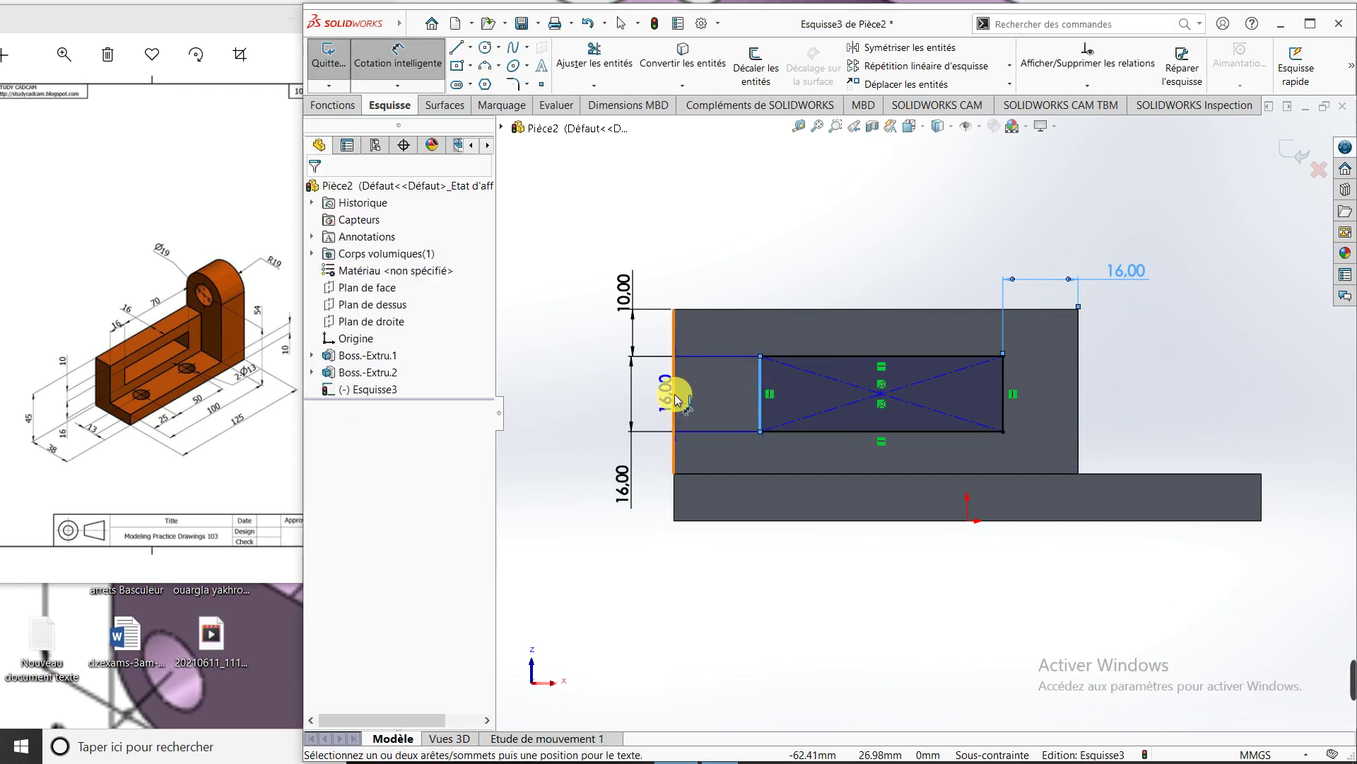
click(719, 278)
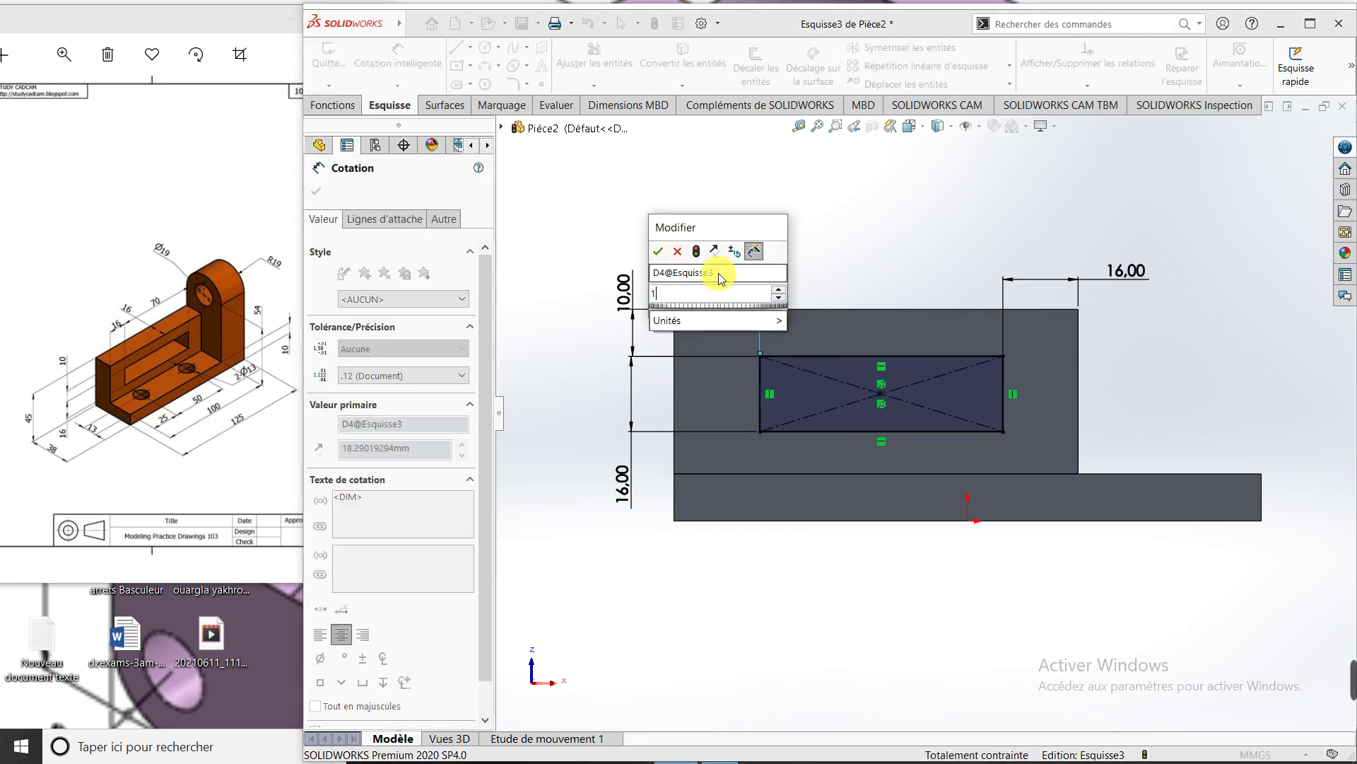
text(16)
key(Return)
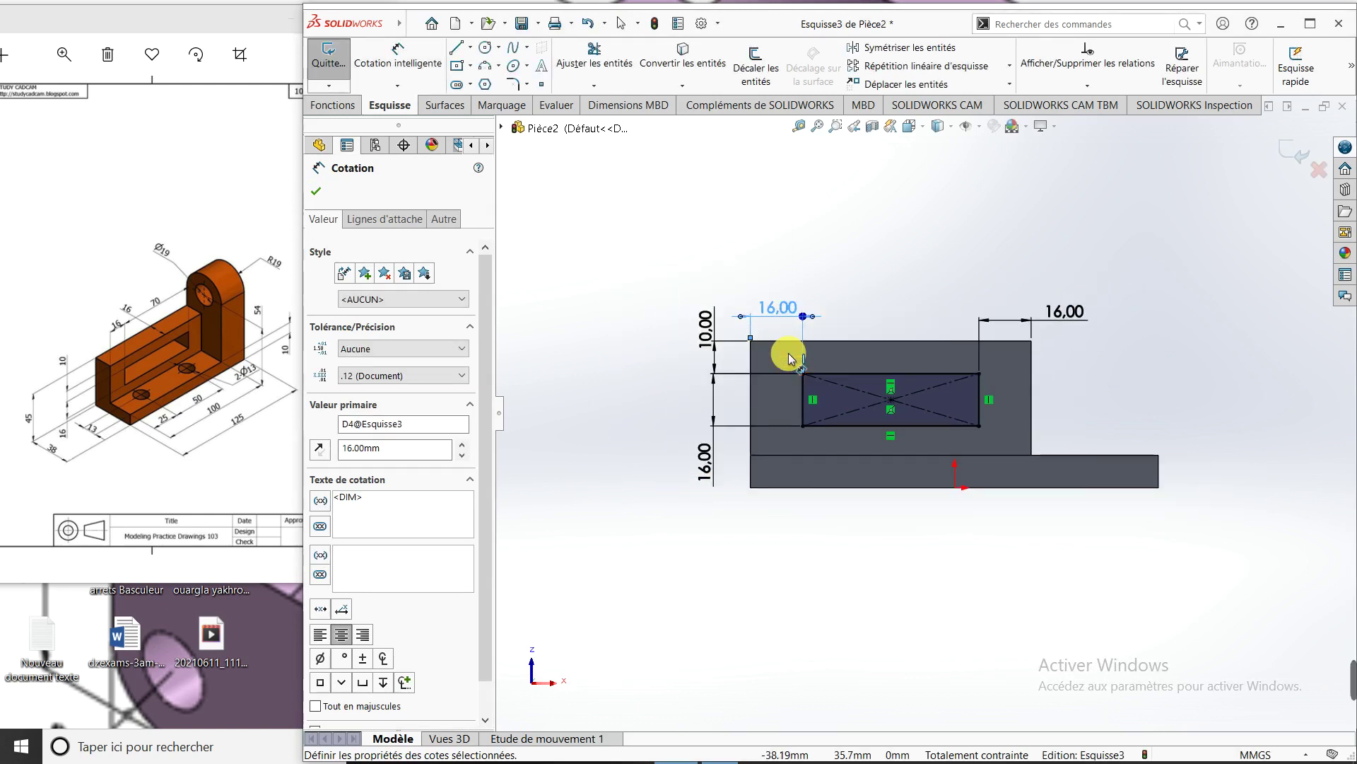
middle_drag(787, 354, 824, 394)
Cut the window rectangle Through All (A travers tout) through the raised block
click(333, 106)
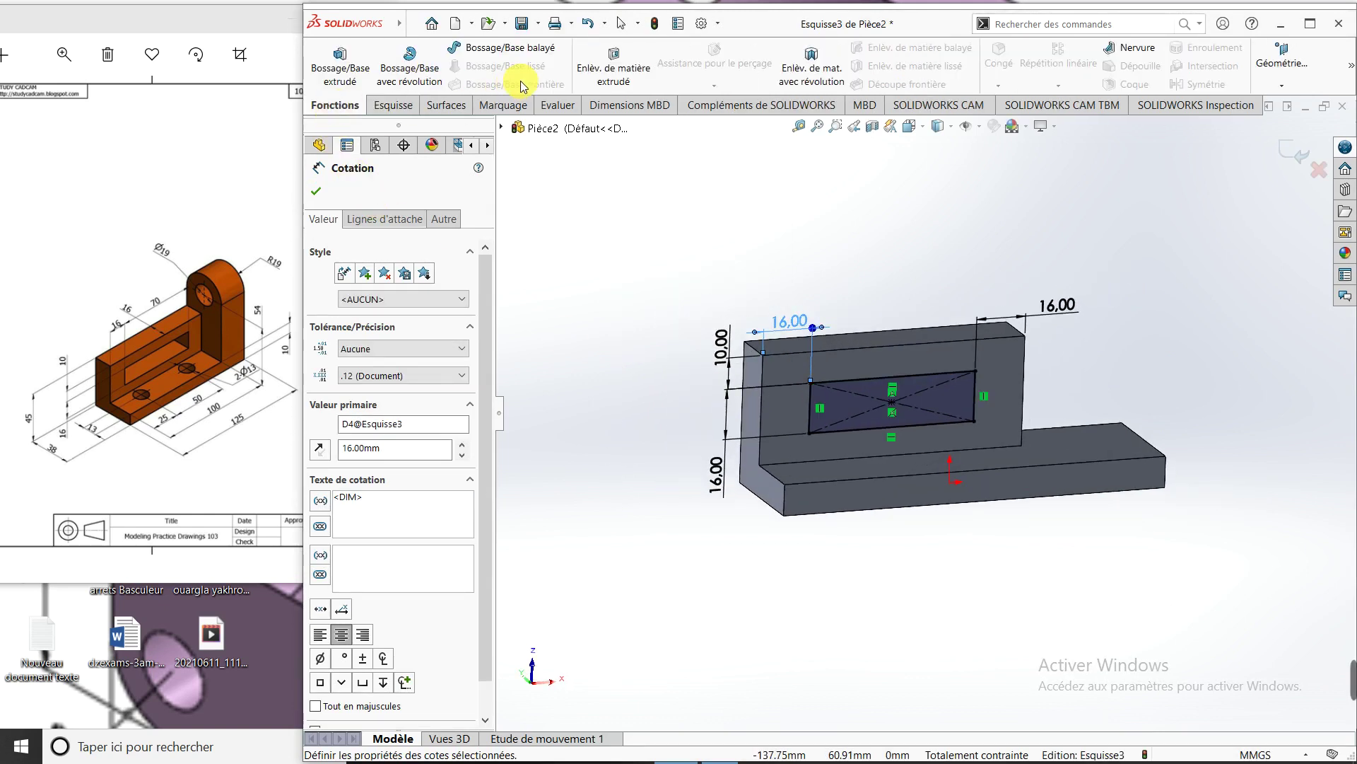
click(625, 83)
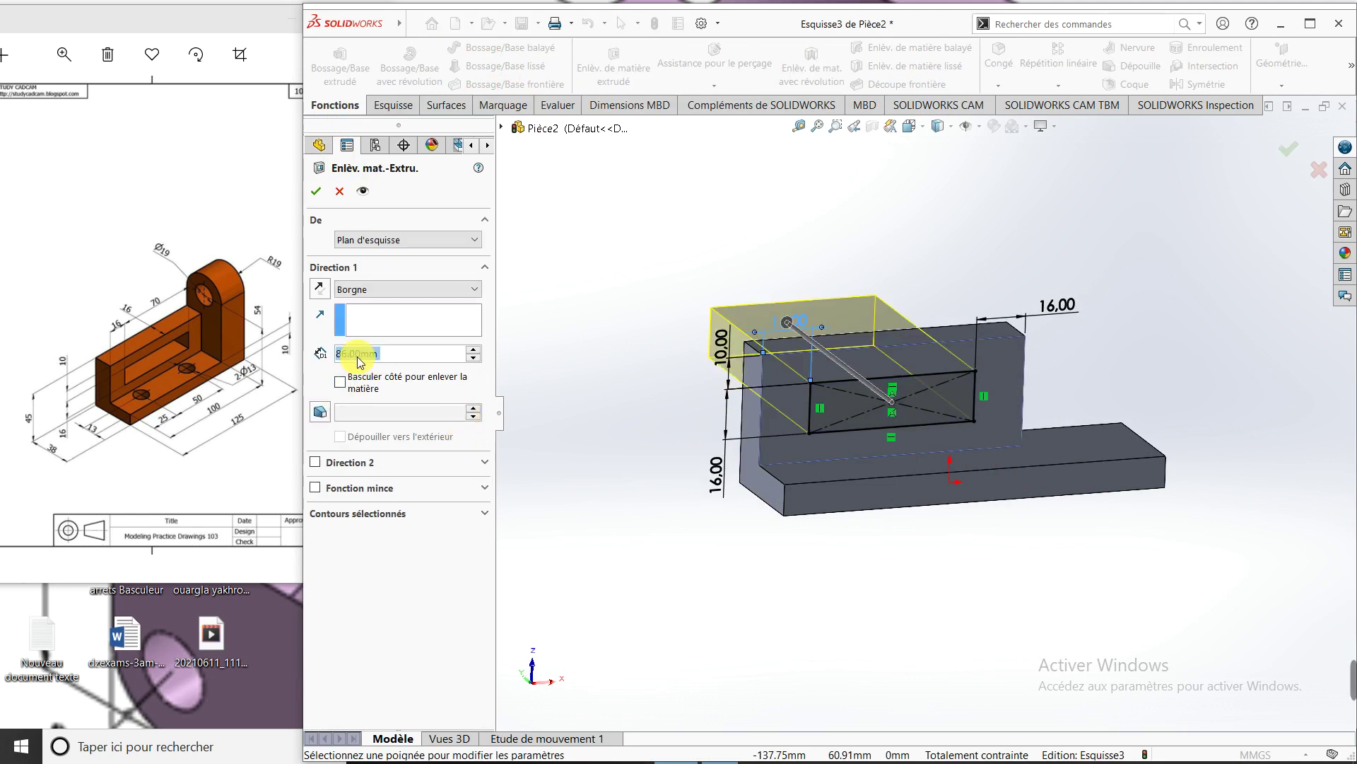
click(425, 287)
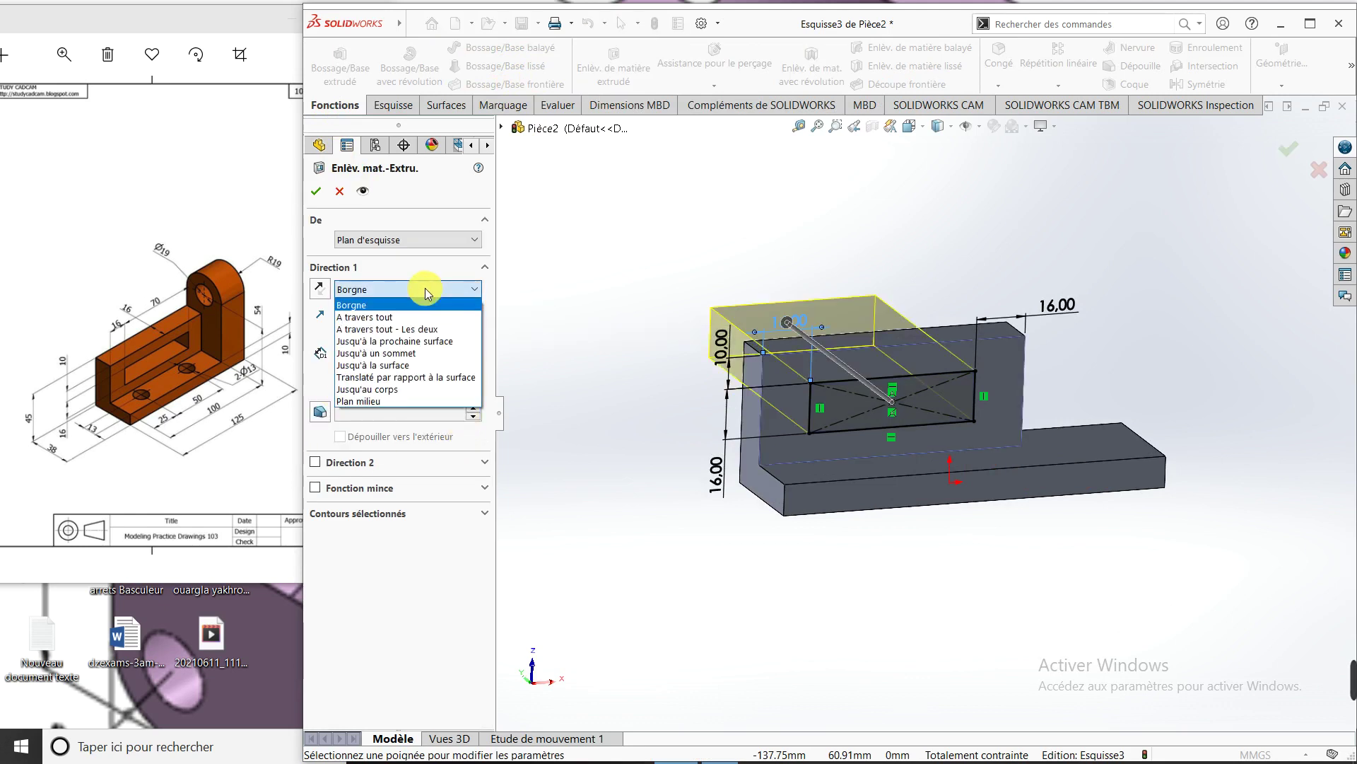
click(410, 317)
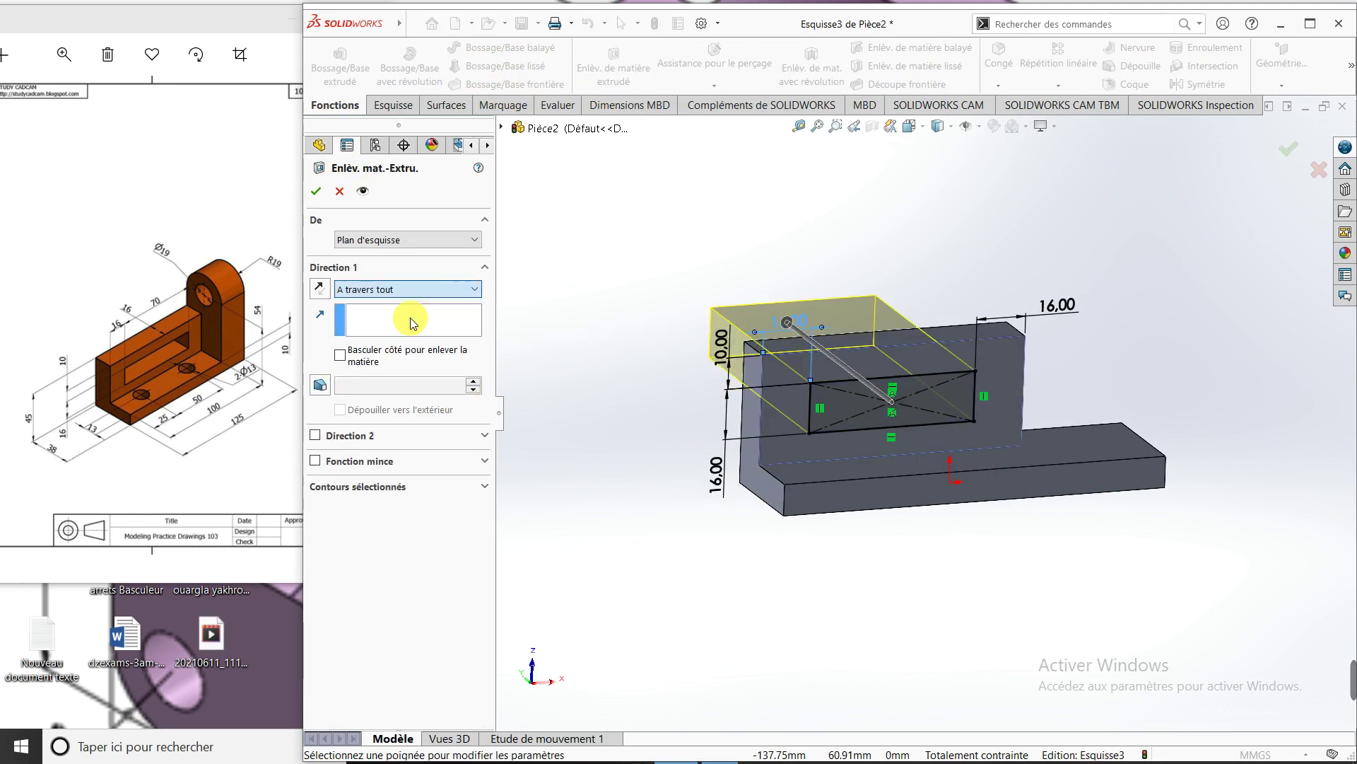
click(316, 191)
mouse_move(562, 266)
middle_down()
mouse_move(619, 437)
mouse_move(751, 545)
mouse_move(664, 578)
middle_up()
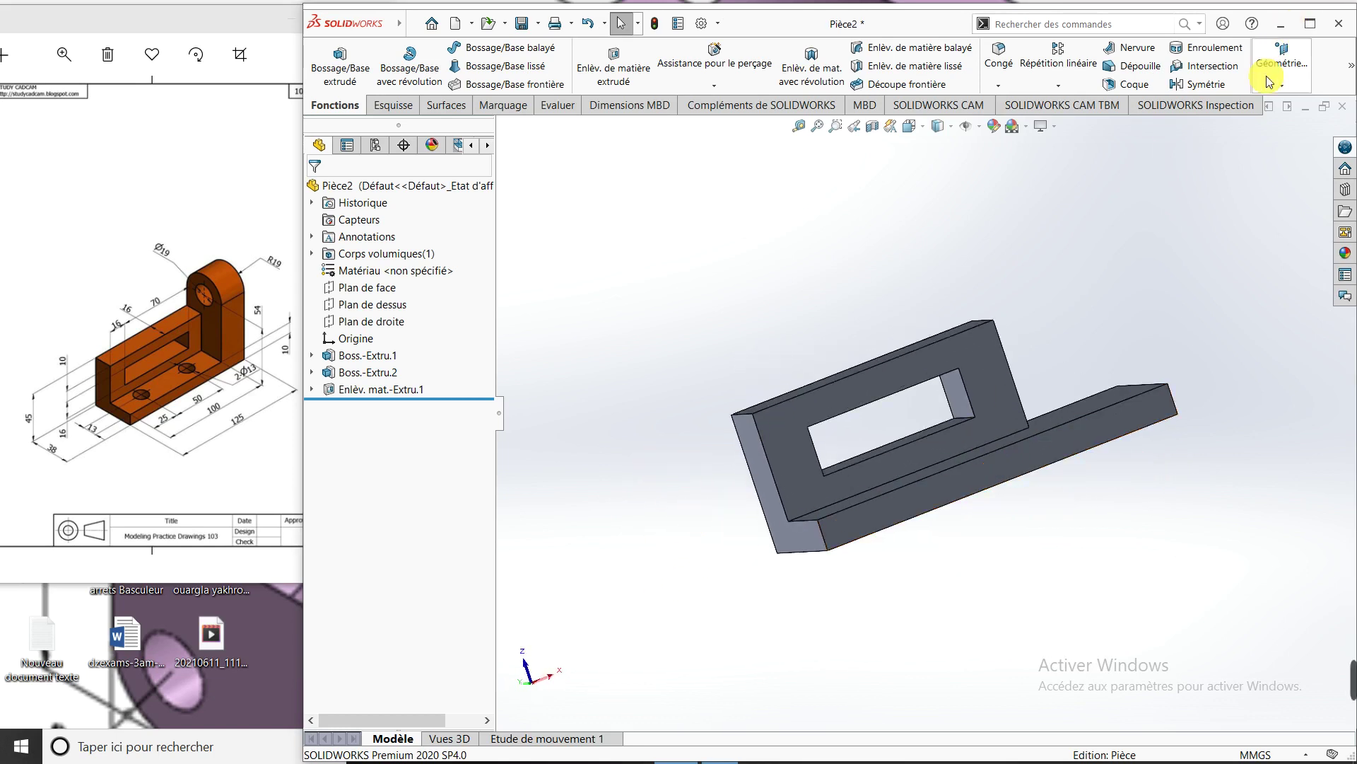
Collapse the screen recorder to its compact bar and return to SOLIDWORKS
click(1281, 23)
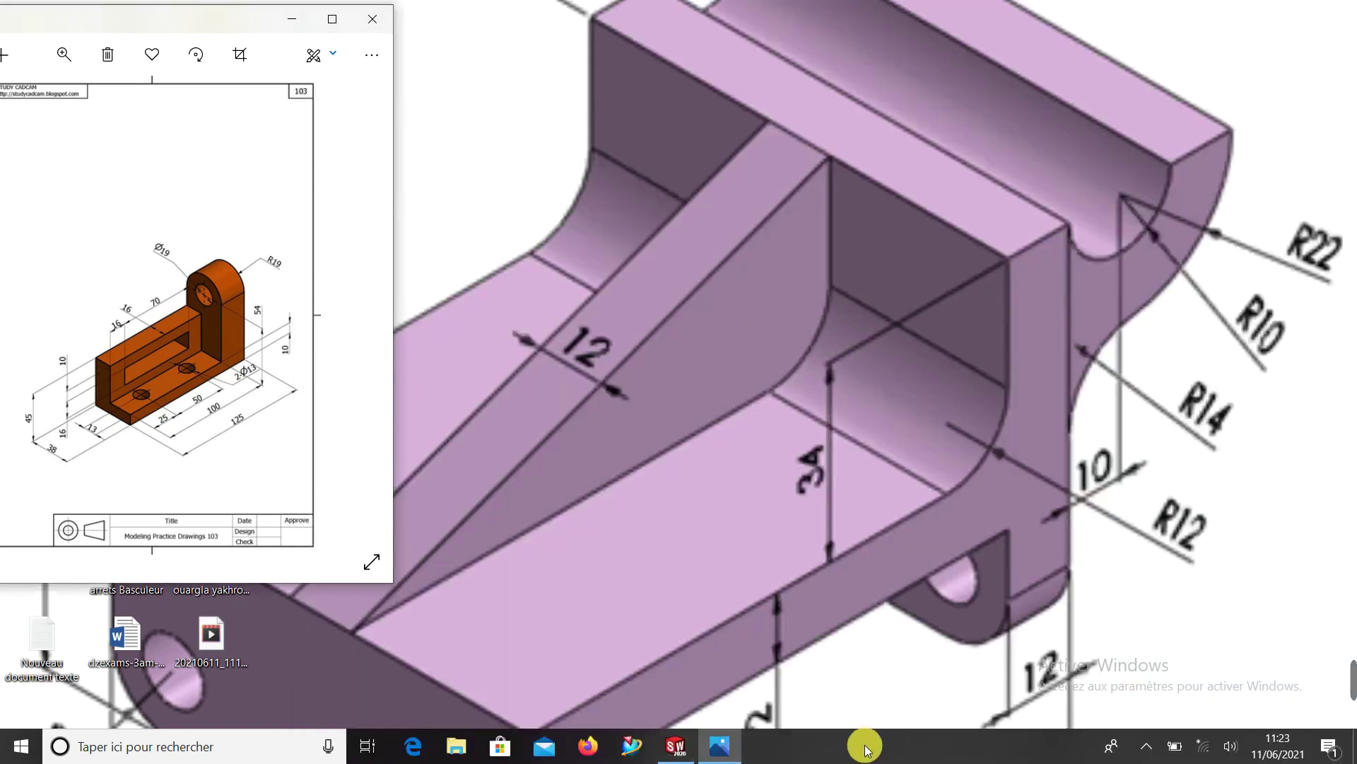
click(1146, 745)
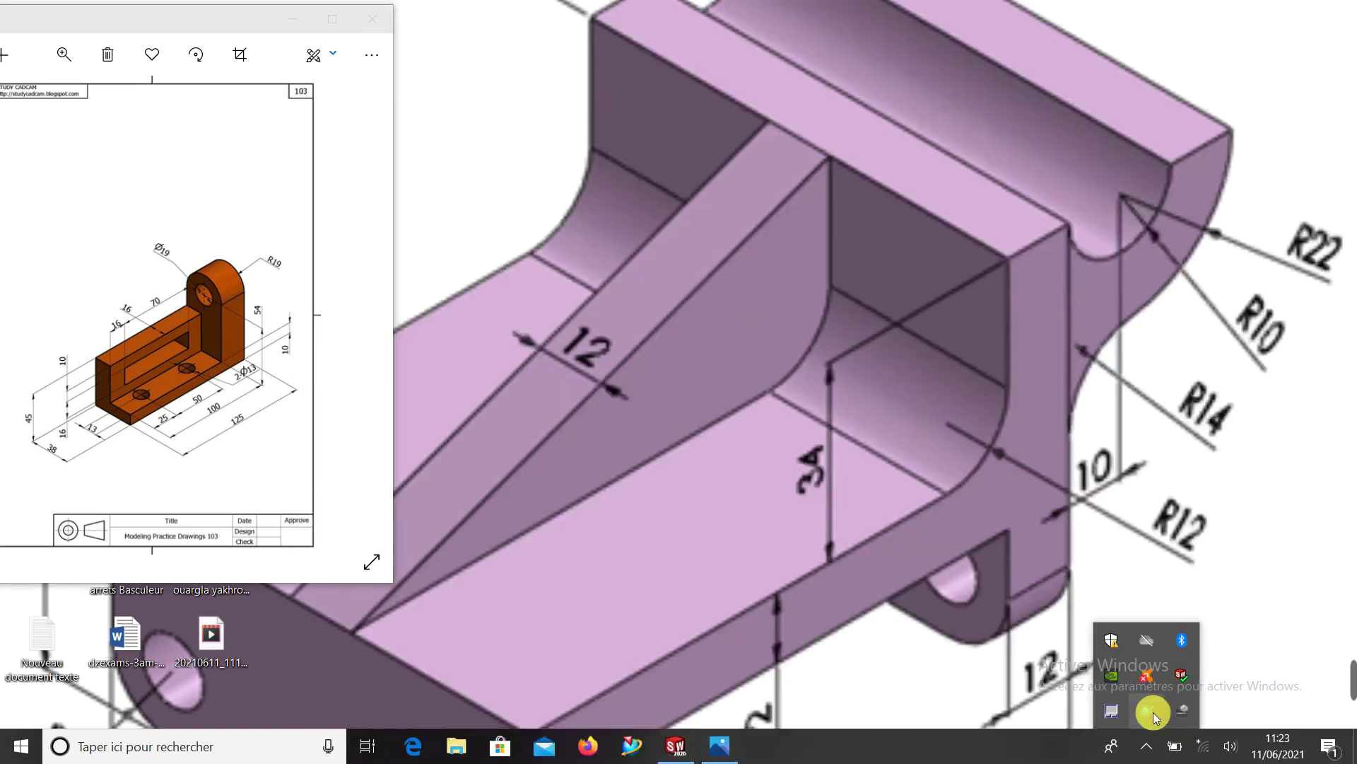
click(1153, 711)
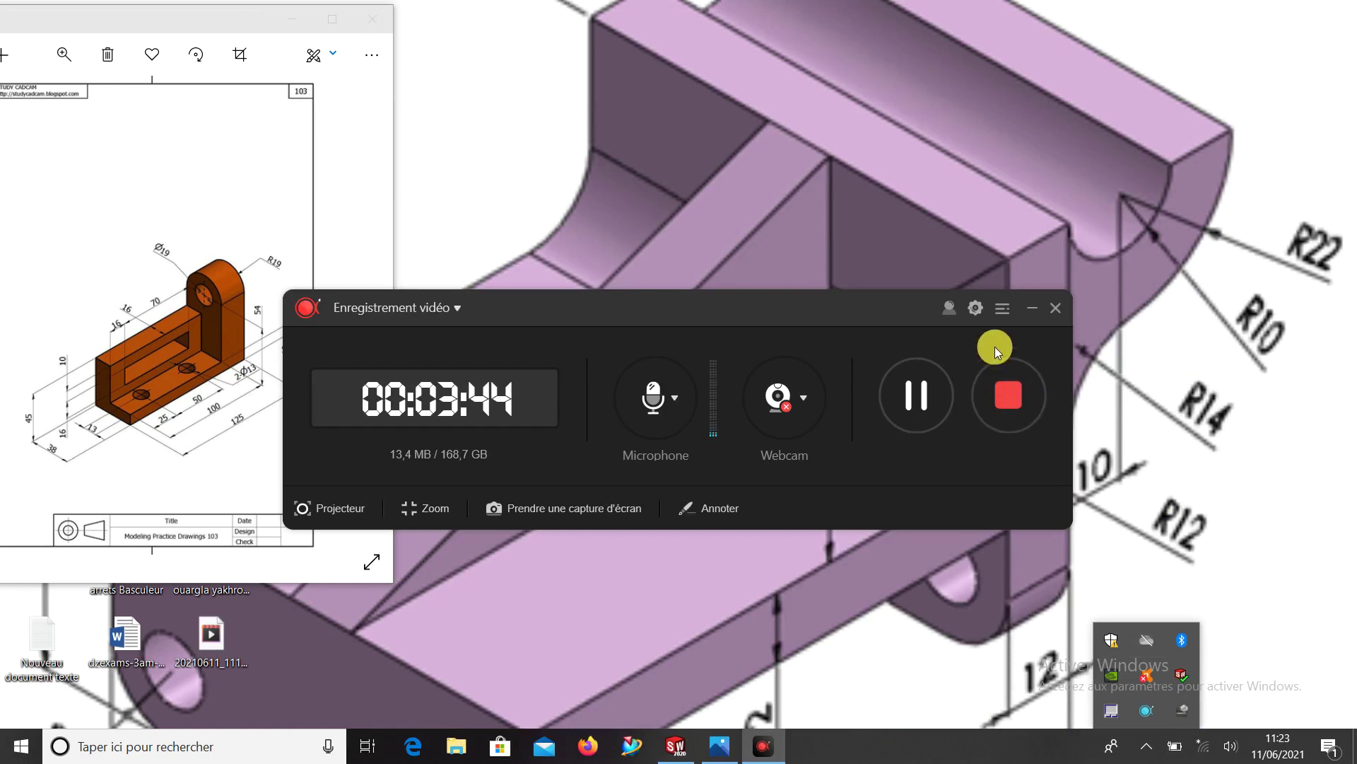
click(1027, 309)
click(676, 747)
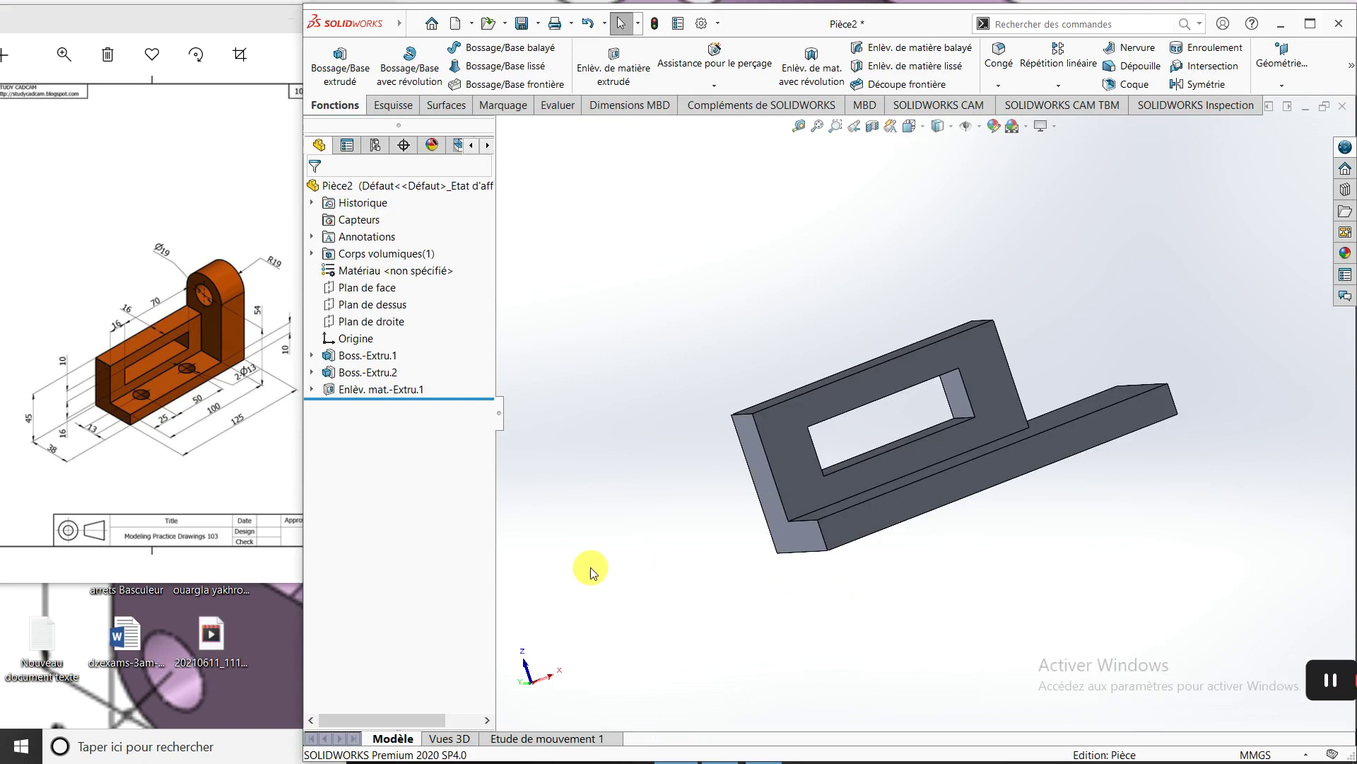
Level and zoom the view, select the base plate's top face and turn it normal to the screen
middle_drag(991, 403, 984, 500)
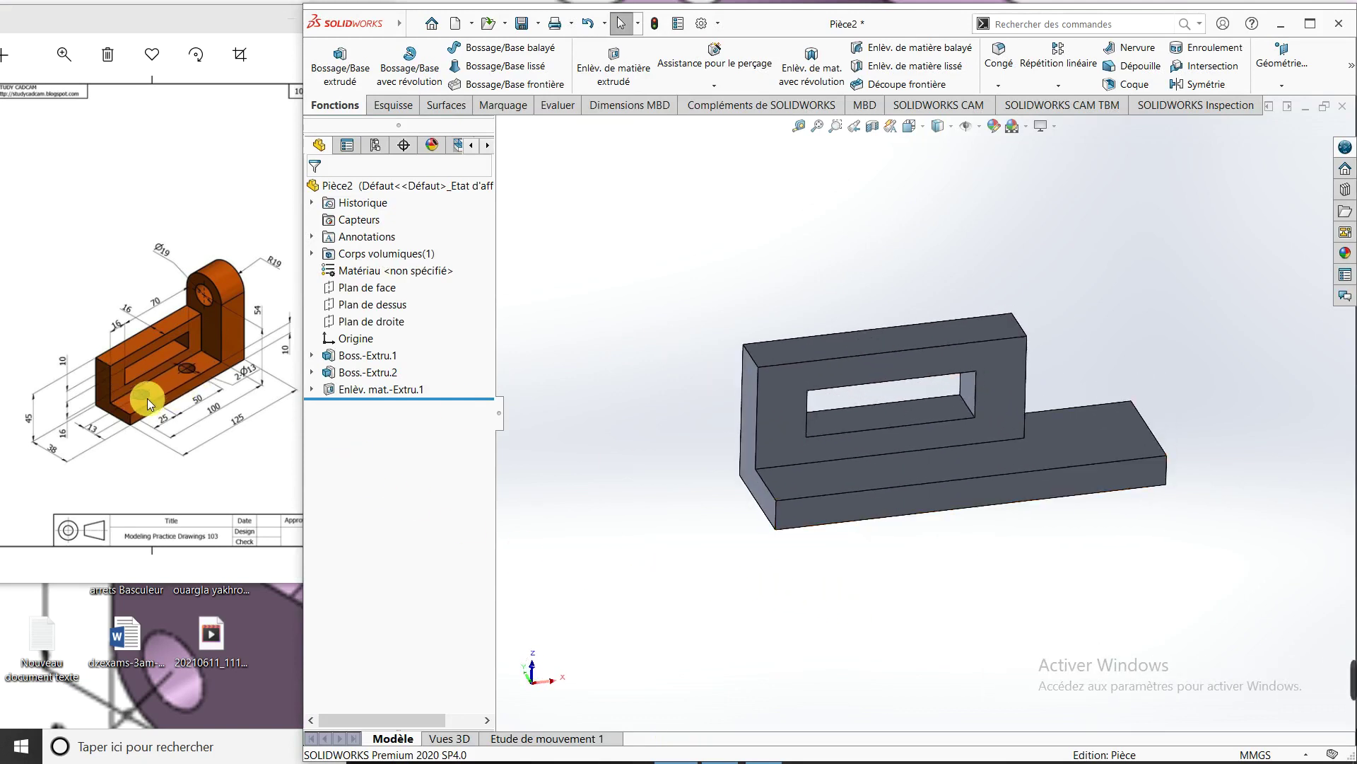
scroll(953, 453, down, 3)
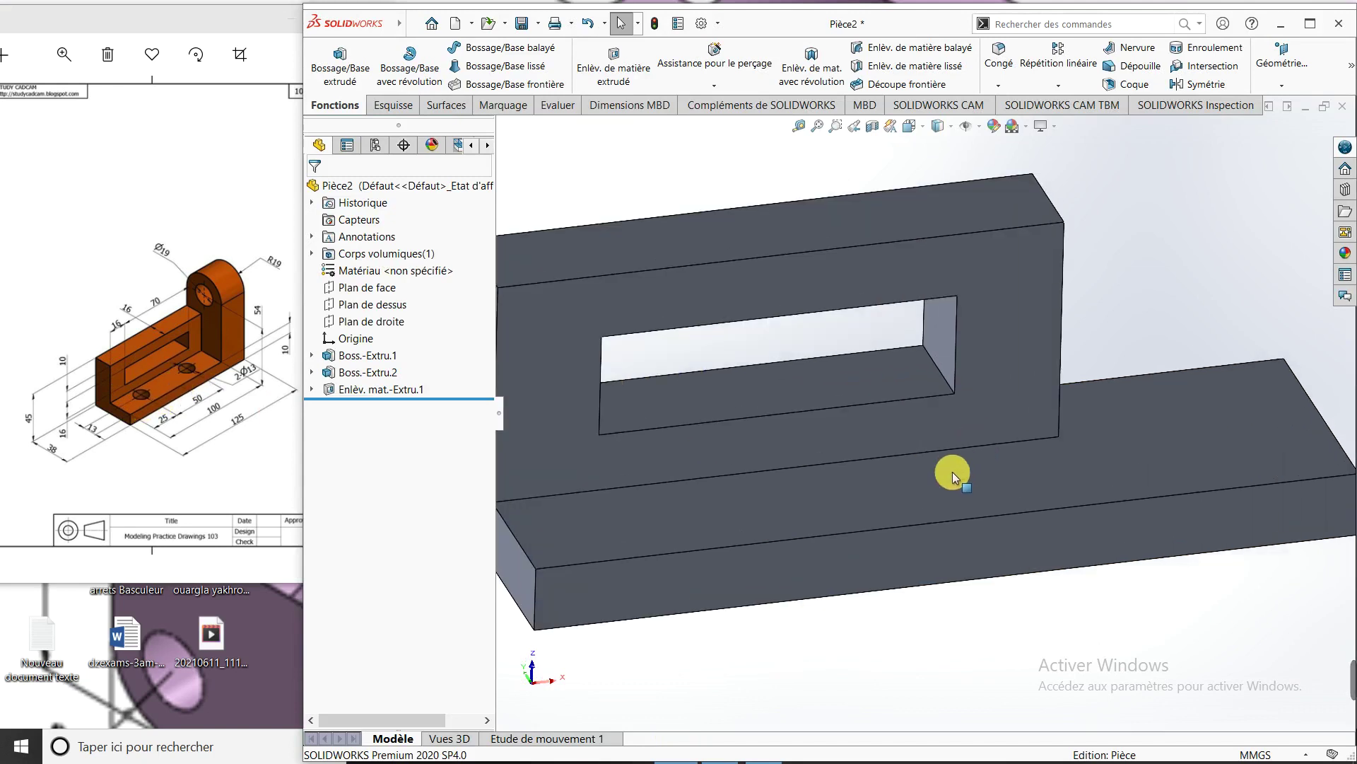
scroll(953, 472, down, 2)
click(956, 500)
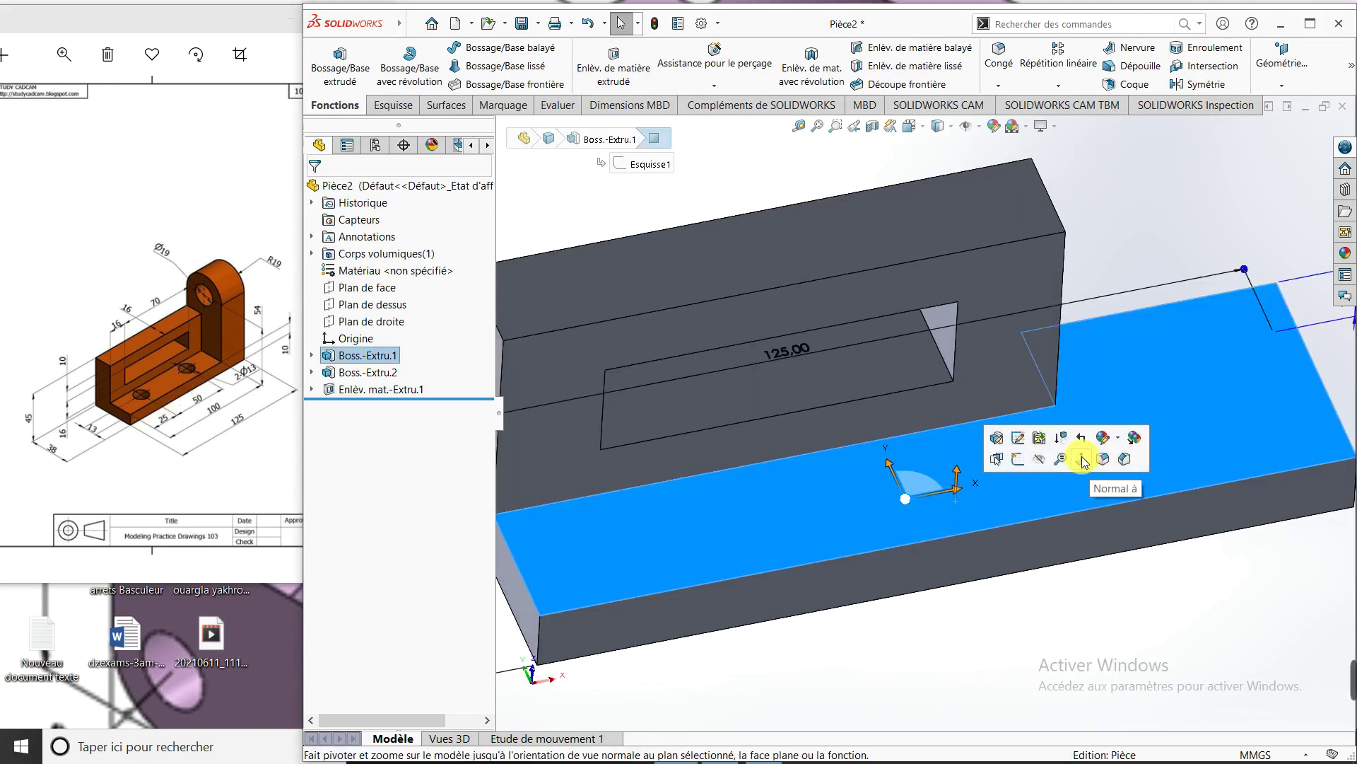
click(1082, 456)
click(393, 105)
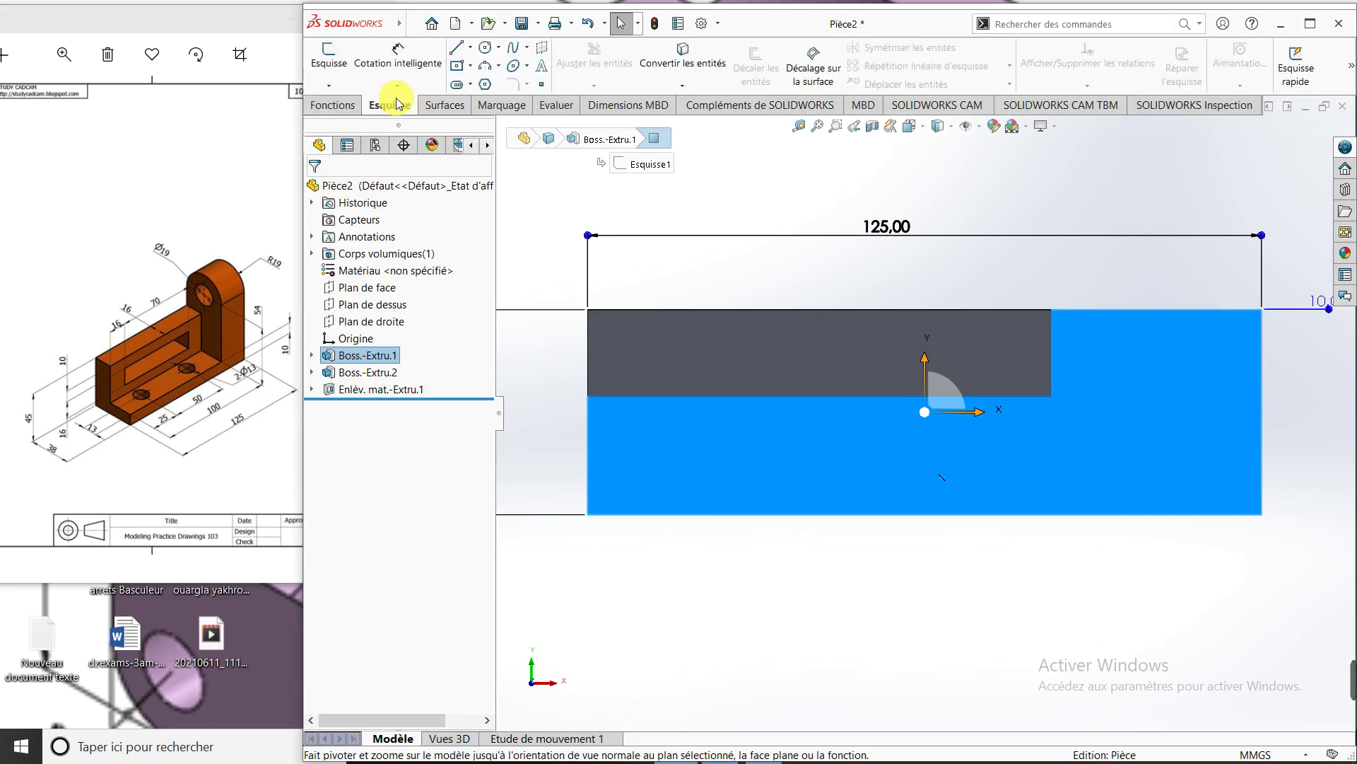
Sketch right and left hole circles on the plate's top face, then pick the right circle's diameter
click(330, 71)
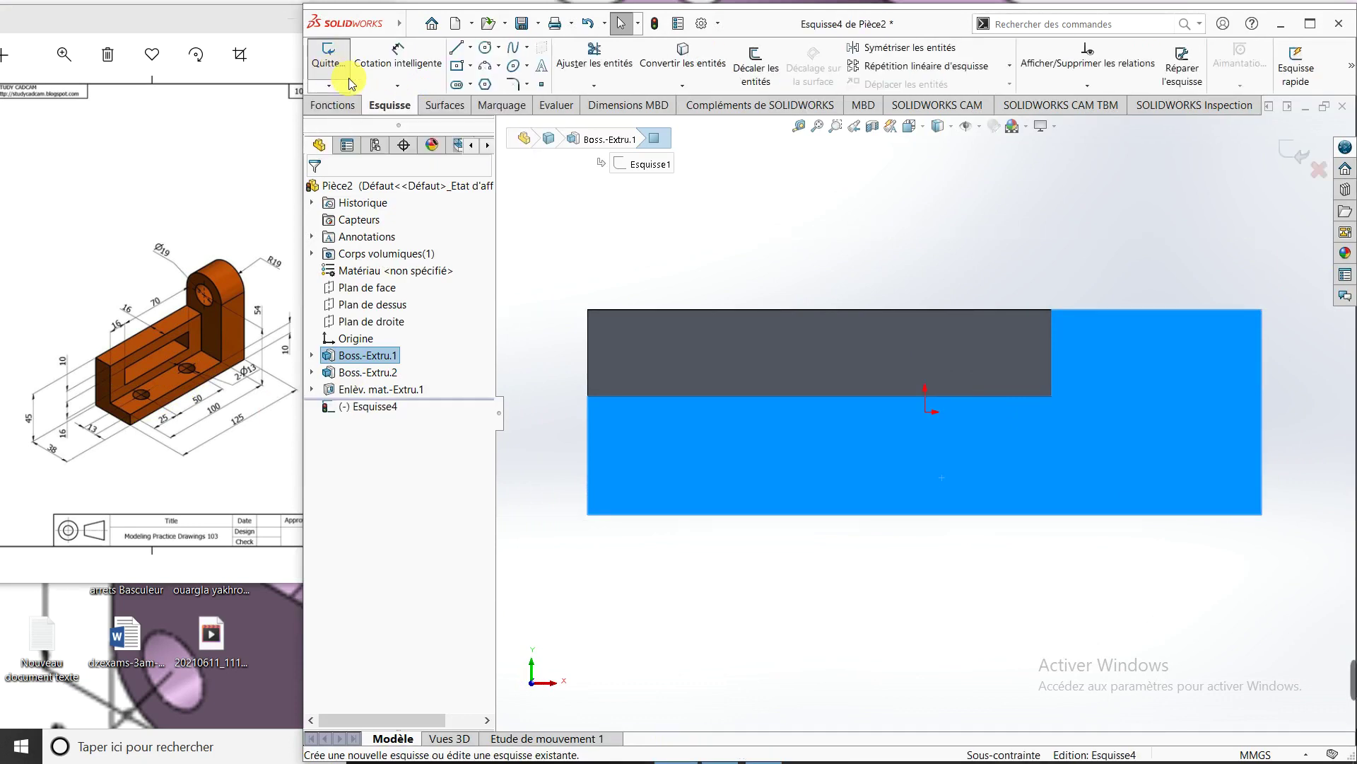
click(485, 48)
scroll(1042, 490, down, 2)
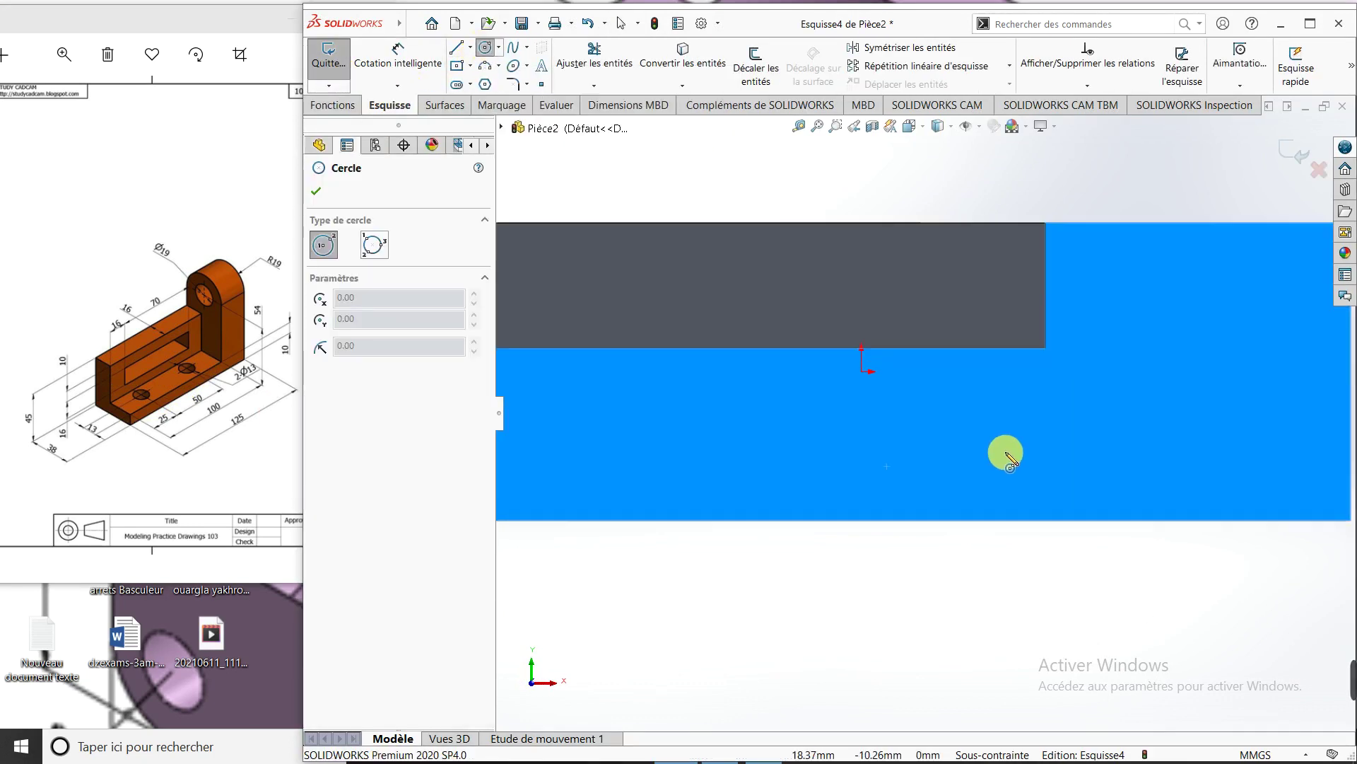
click(1009, 451)
click(1018, 426)
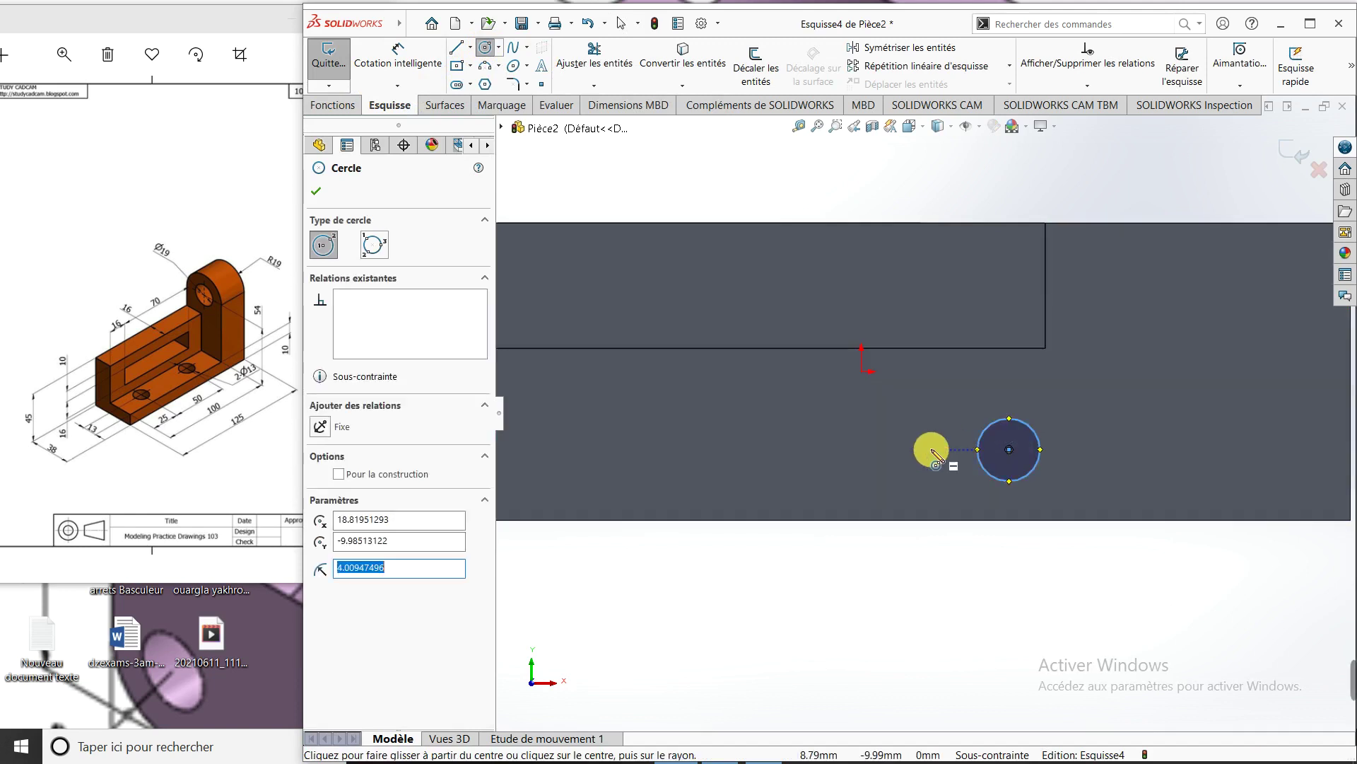
scroll(931, 449, up, 3)
click(699, 434)
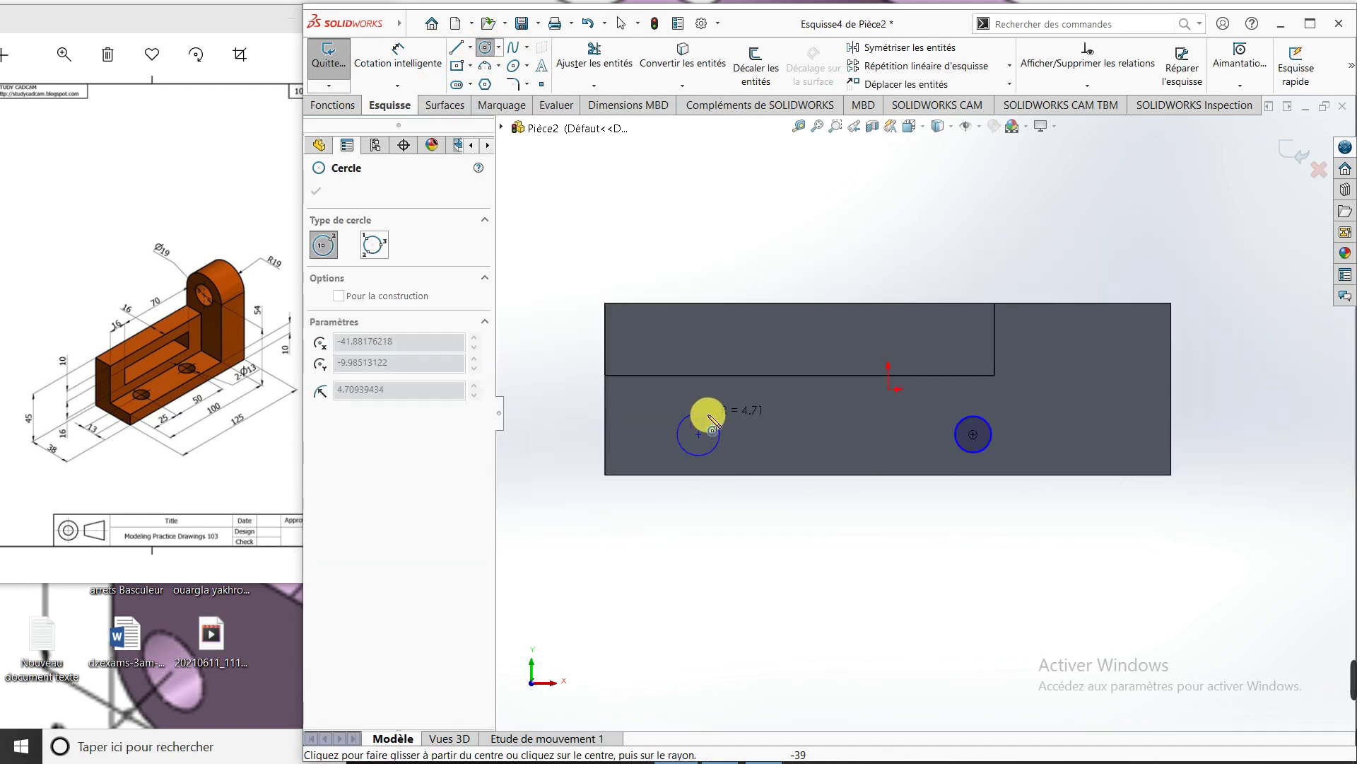
key(Escape)
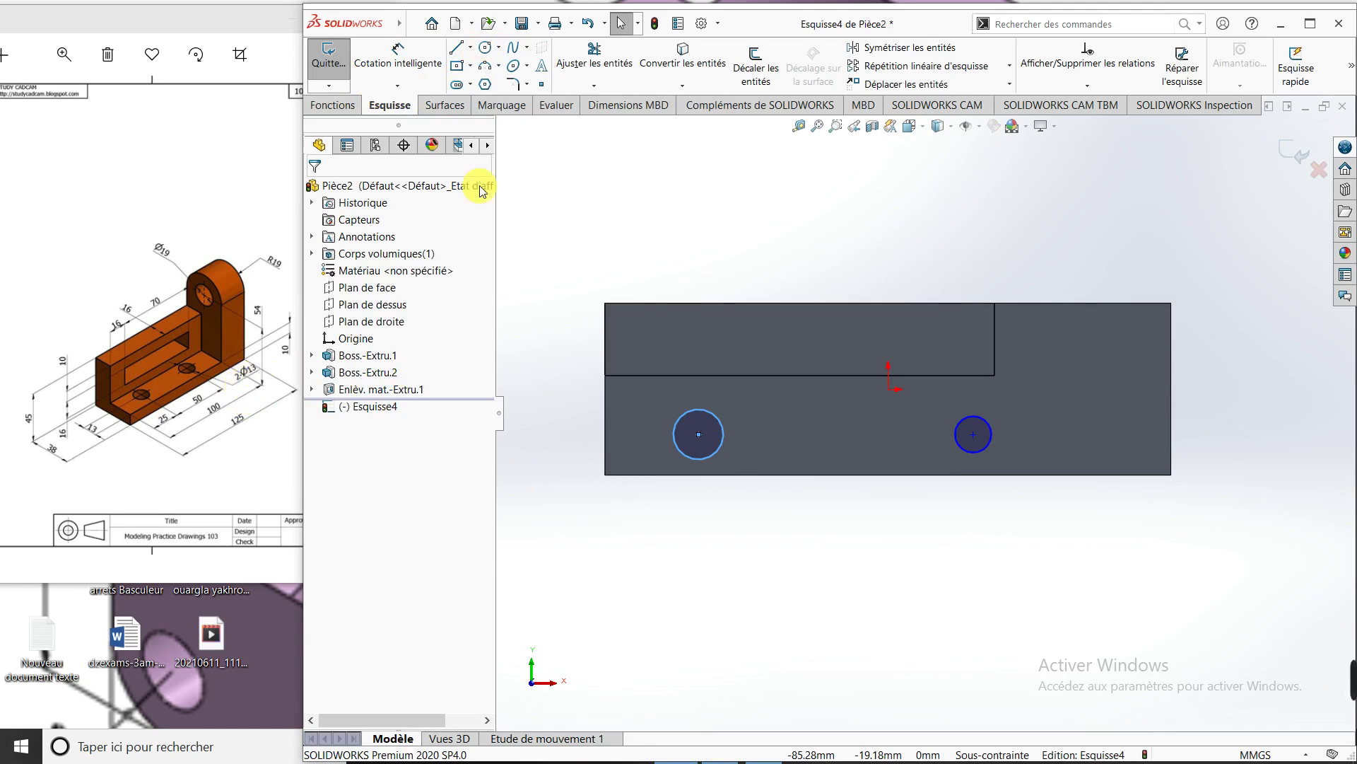
click(398, 57)
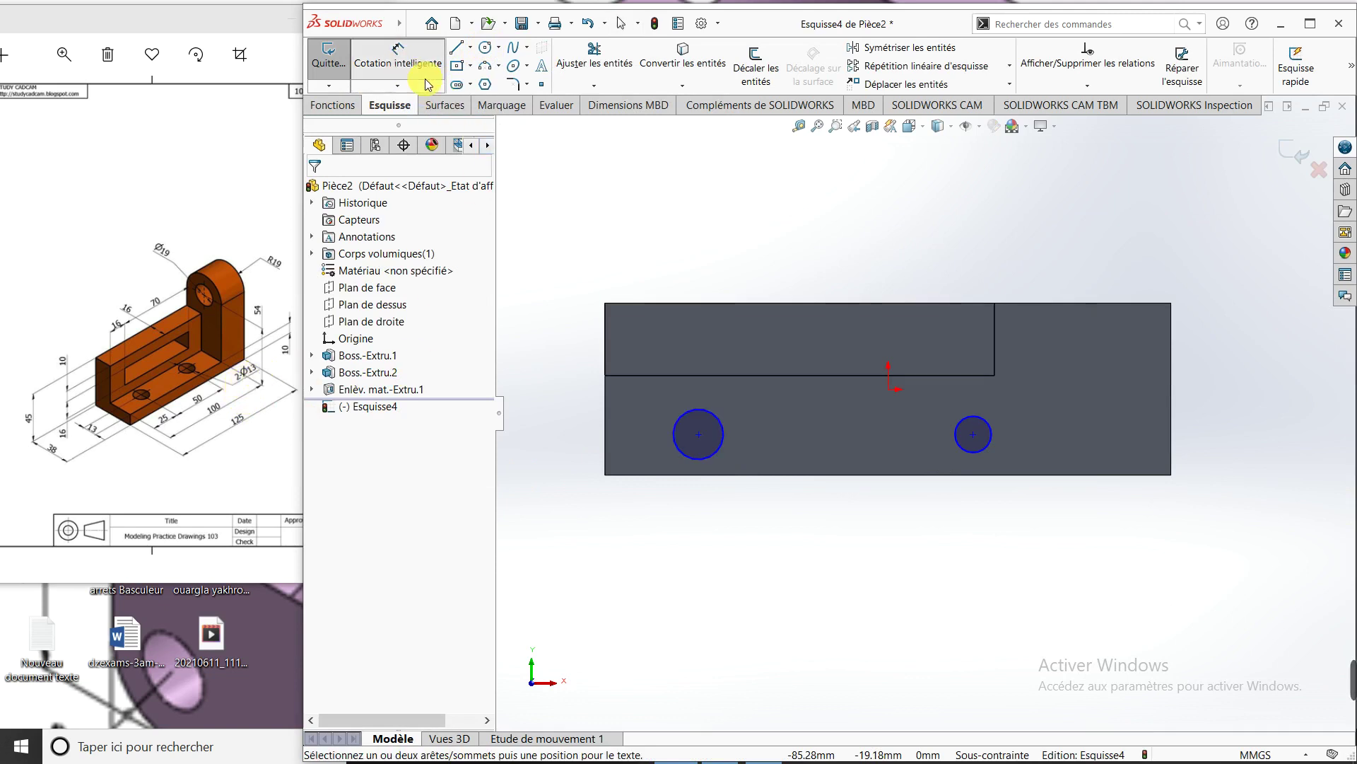
click(988, 441)
Set the right circle's diameter to 13 mm
click(1047, 530)
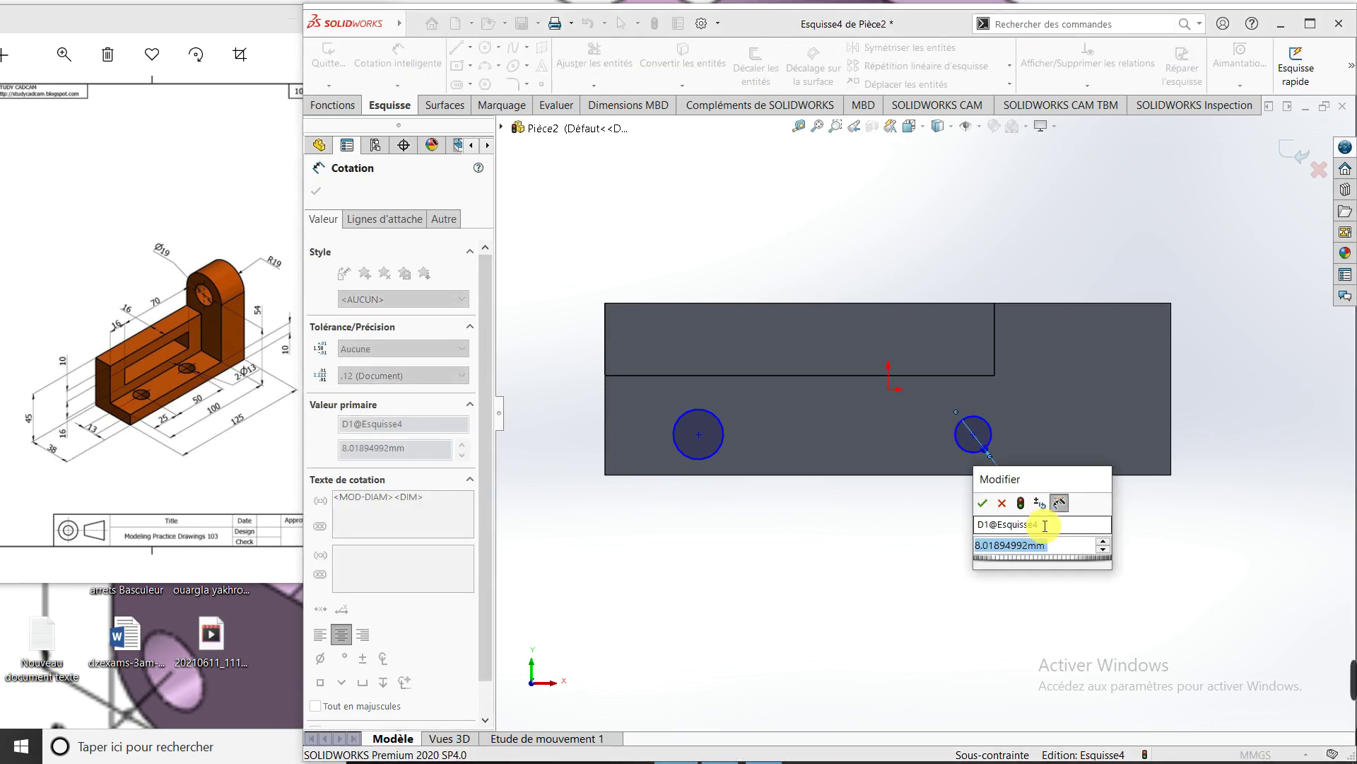
text(13)
key(Return)
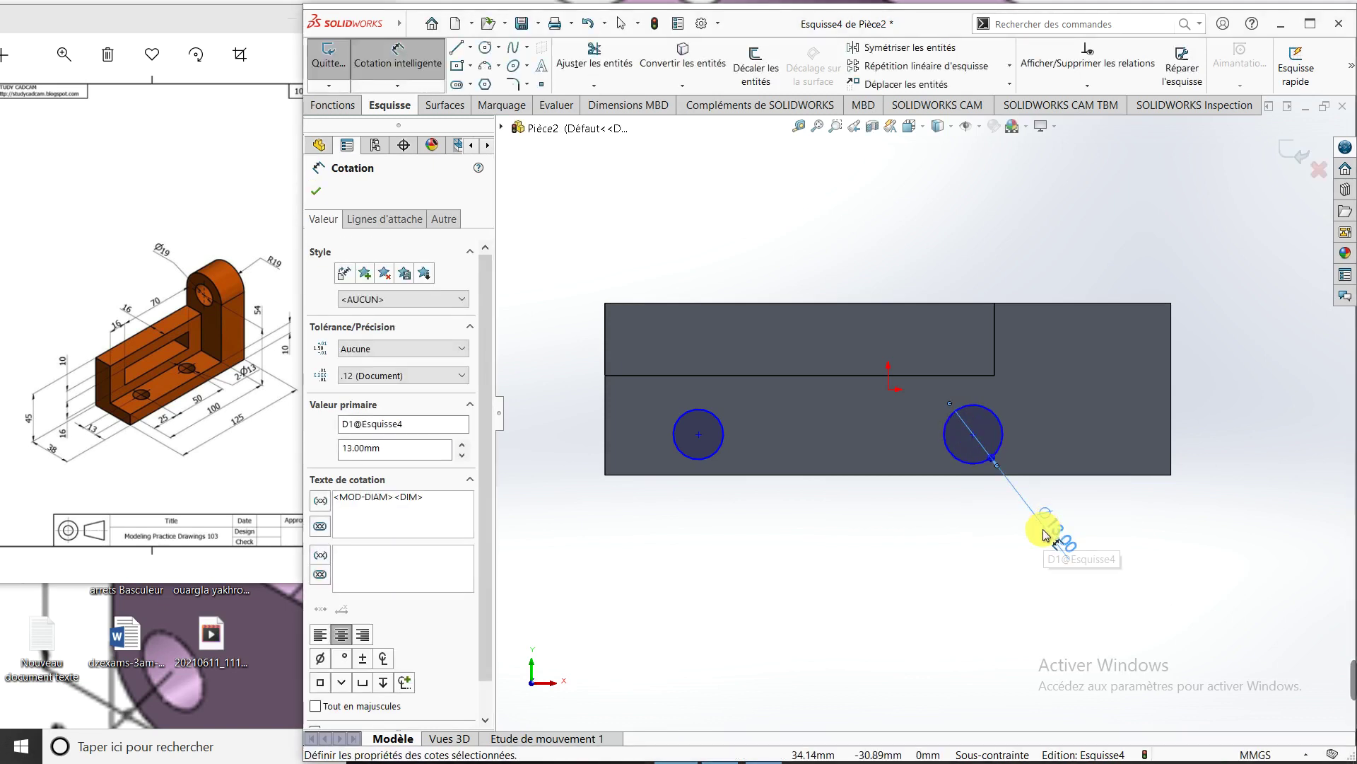
key(Escape)
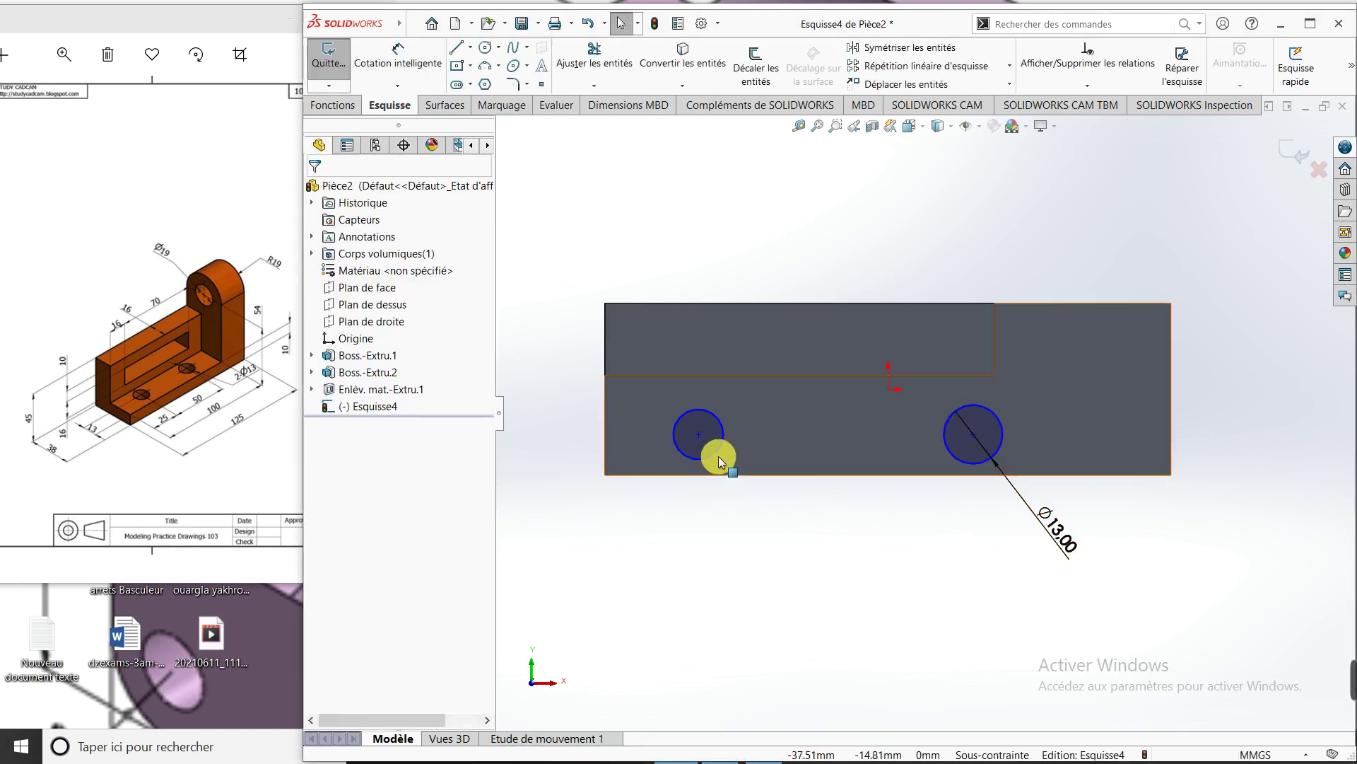
right_drag(771, 605, 772, 538)
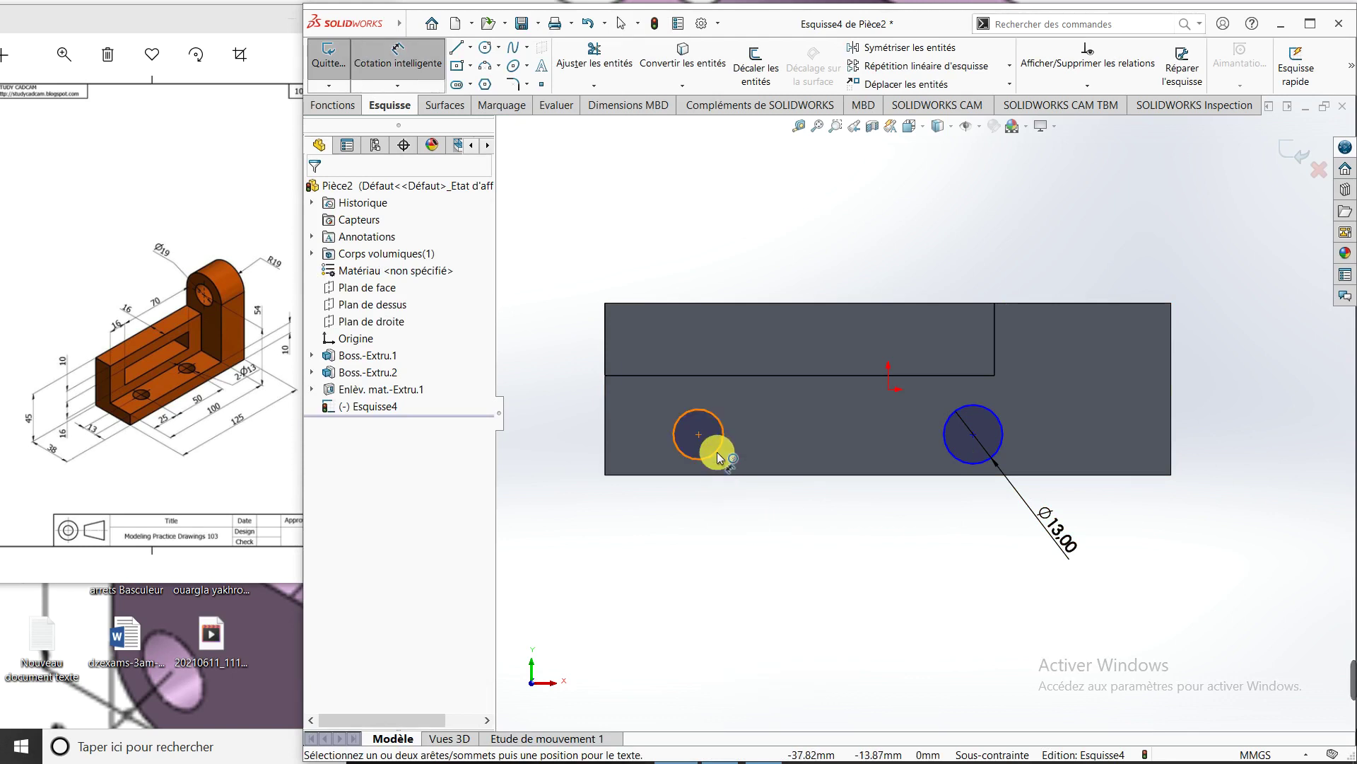
key(Escape)
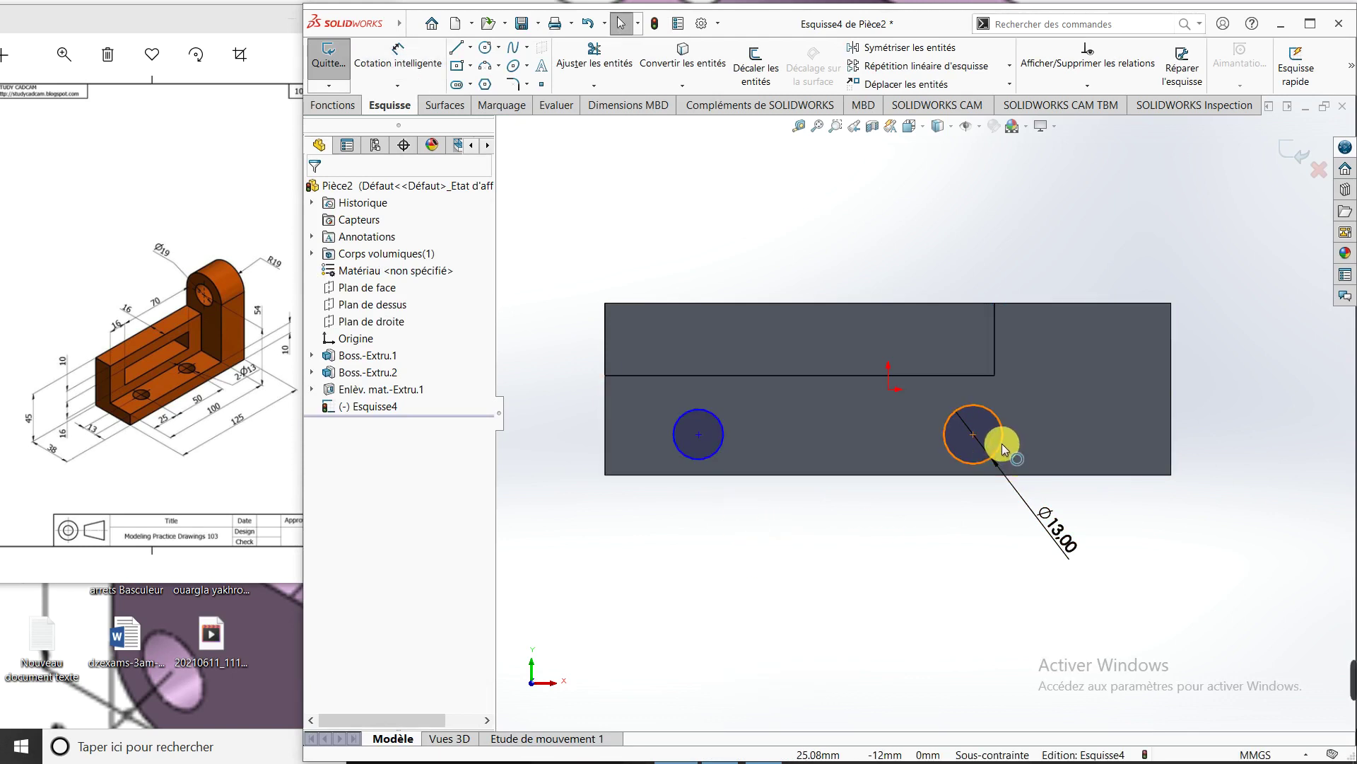
Add an Equal relation between the left and right hole circles
click(1003, 443)
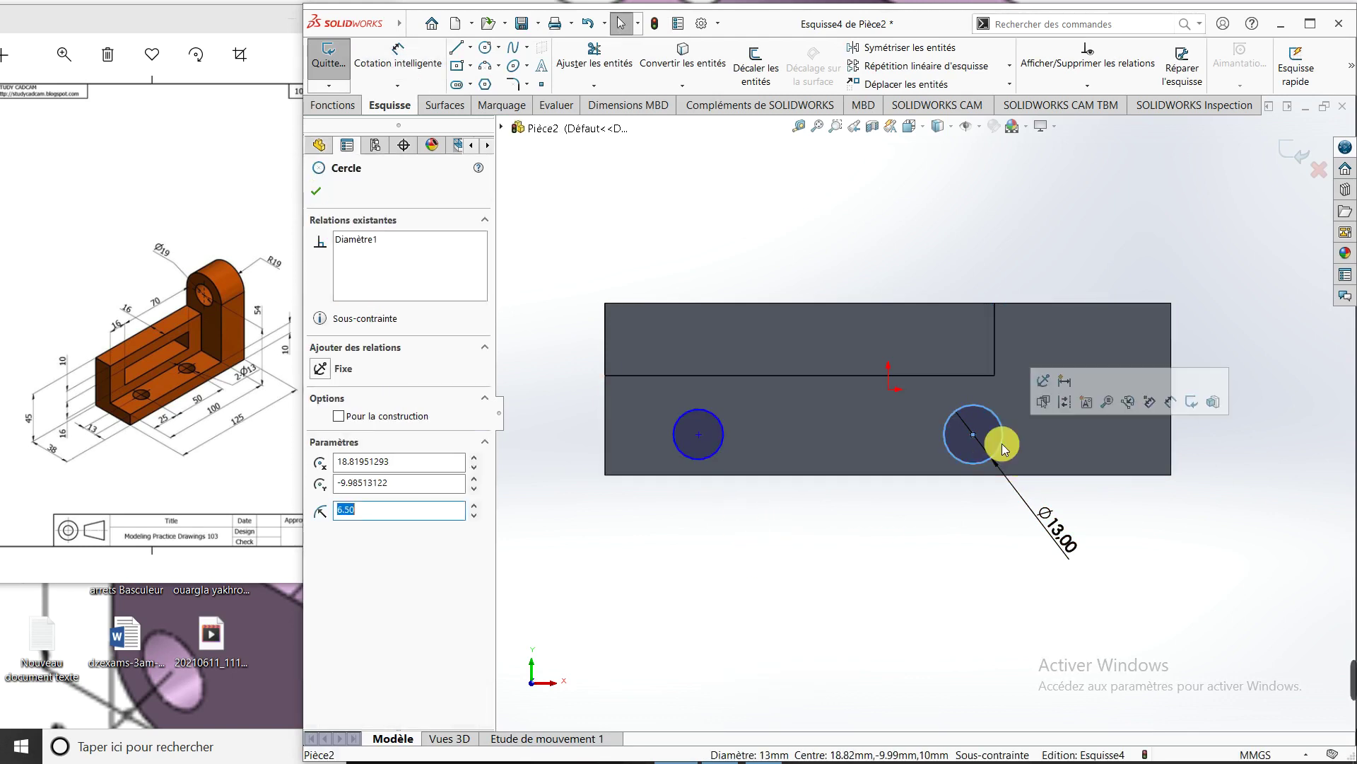
ctrl+click(719, 449)
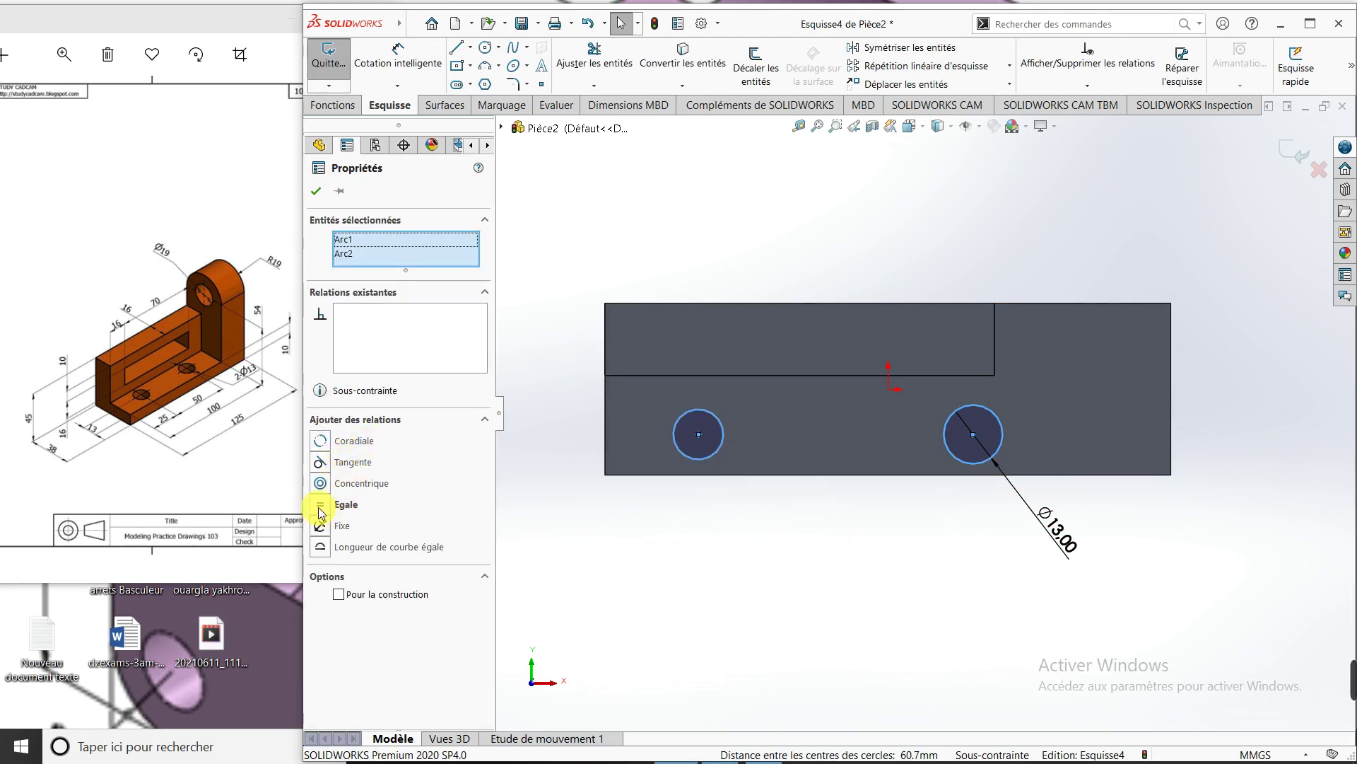
click(320, 506)
click(316, 191)
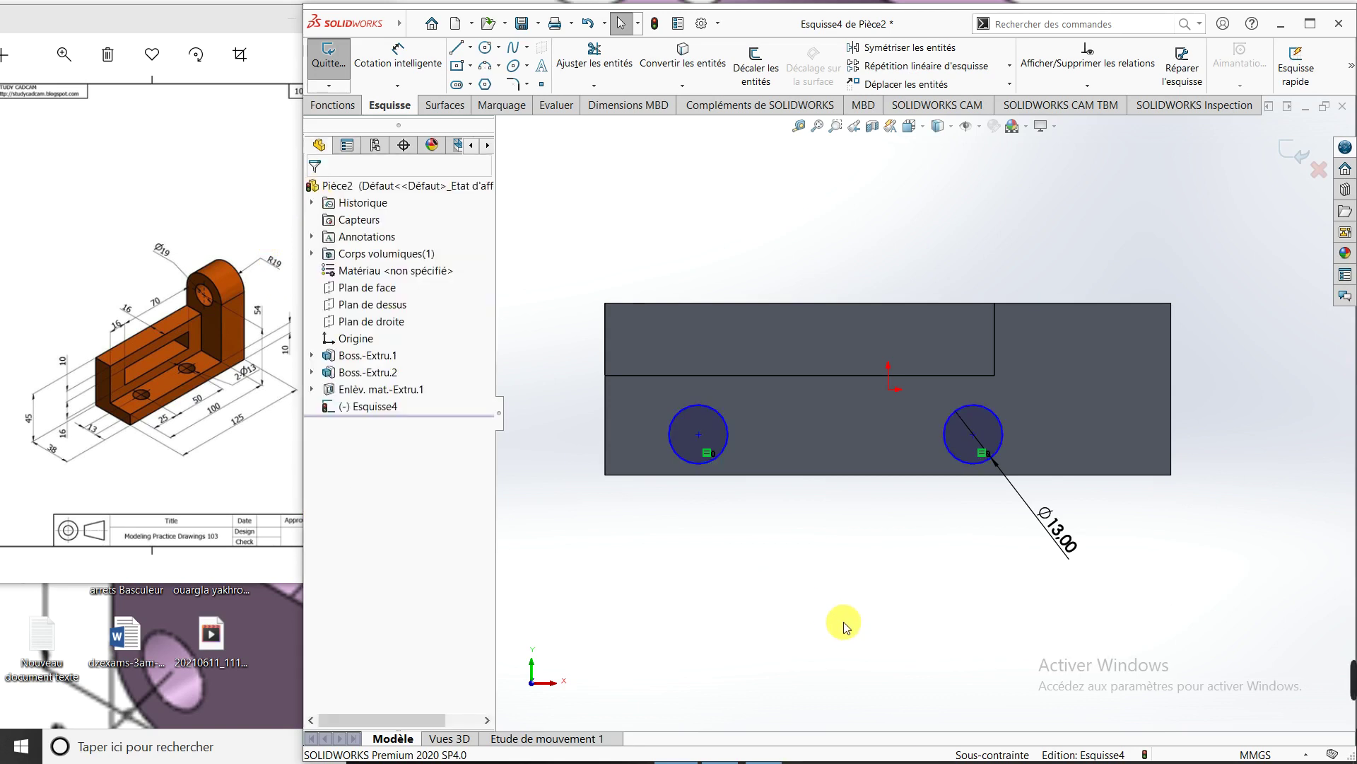
right_drag(852, 653, 861, 572)
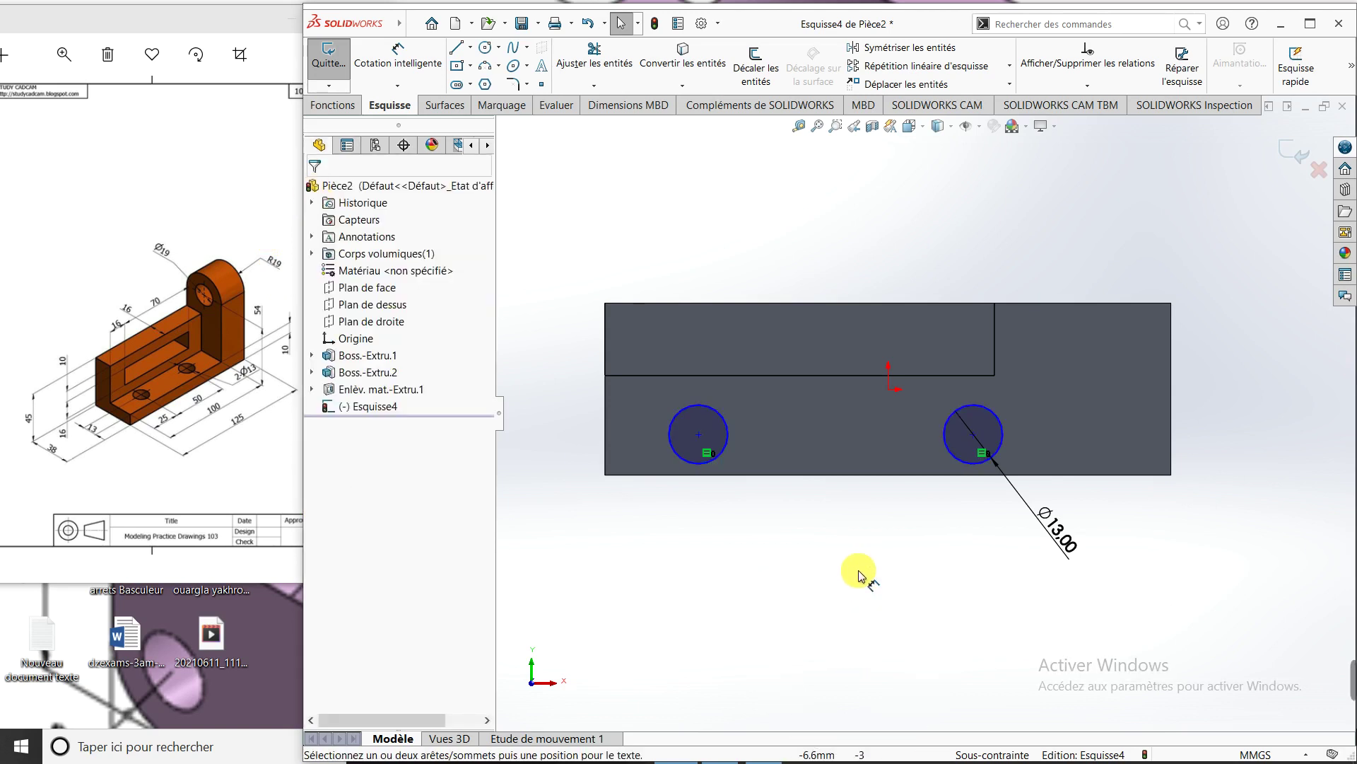
Dimension the spacing between the two hole centres as 50 mm
click(714, 427)
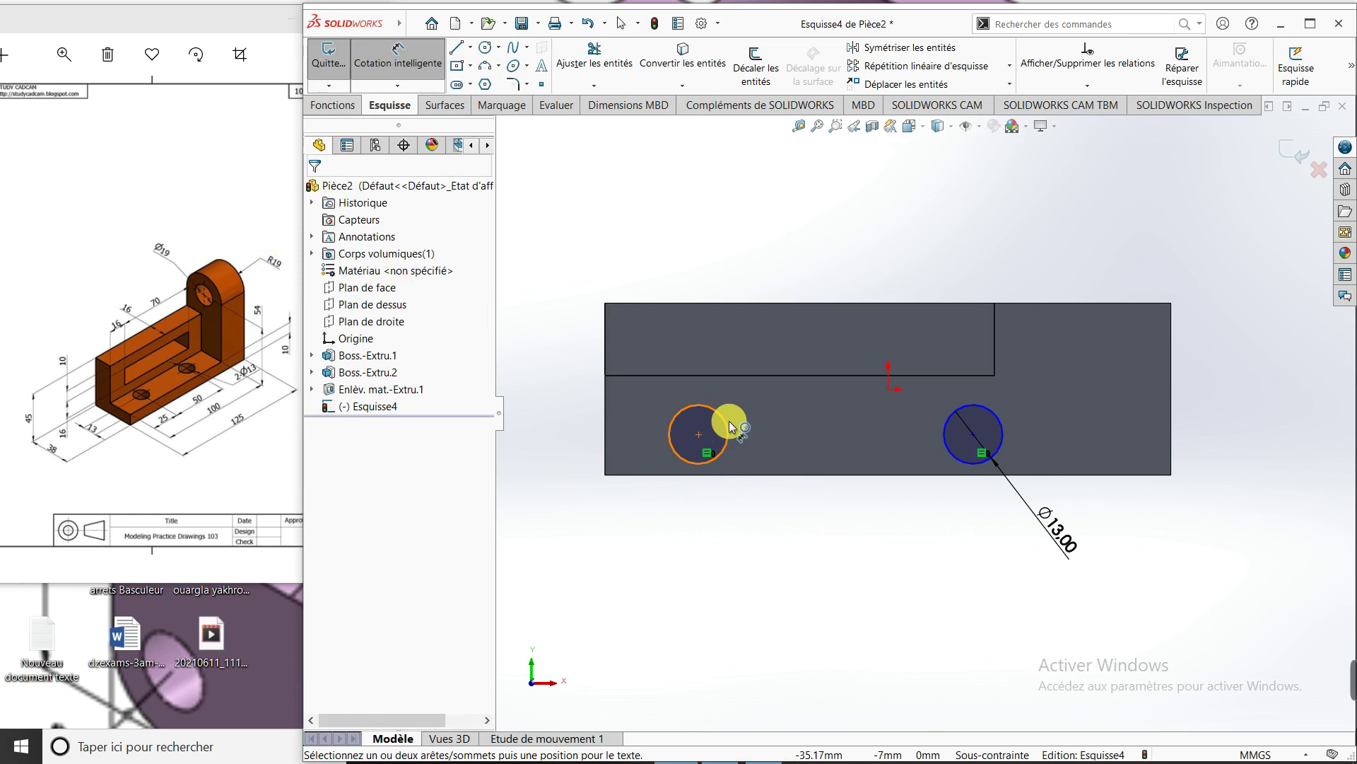
click(949, 424)
click(813, 553)
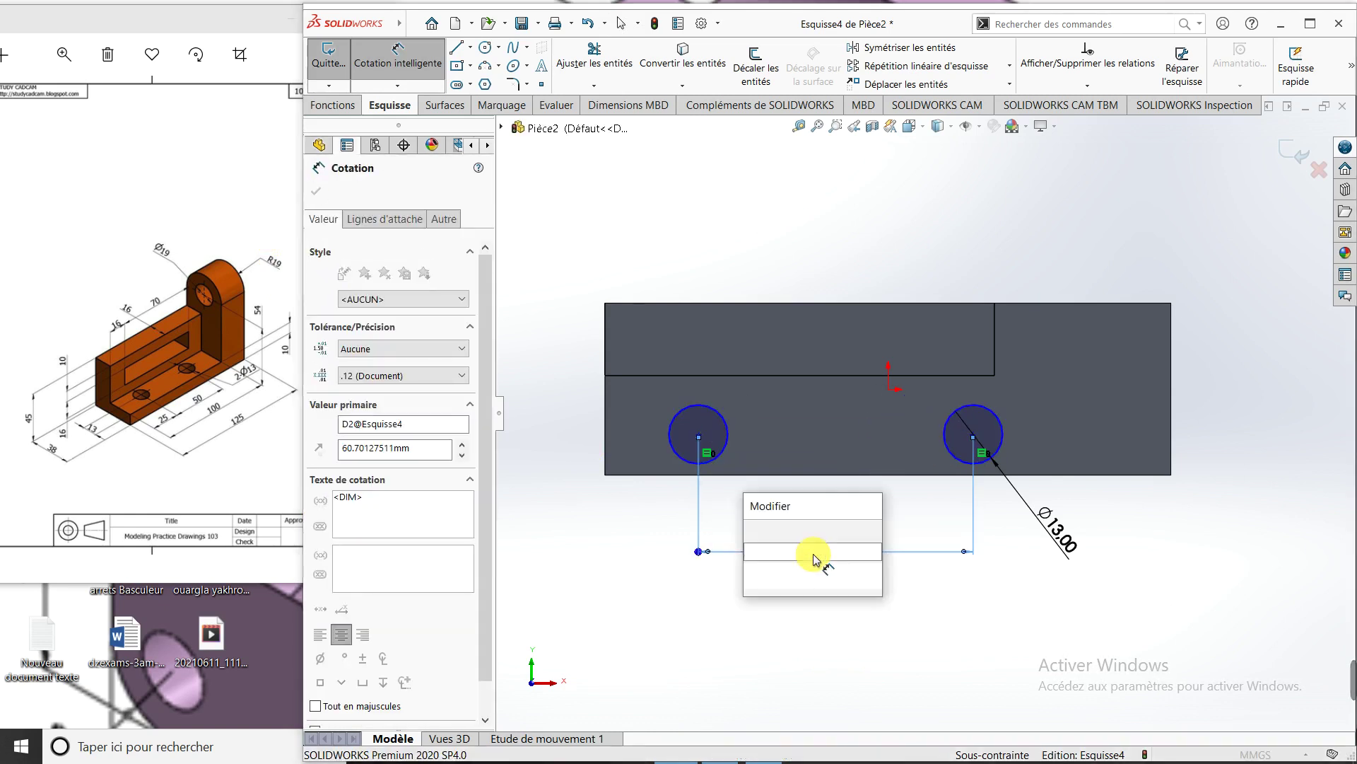
text(50)
key(Return)
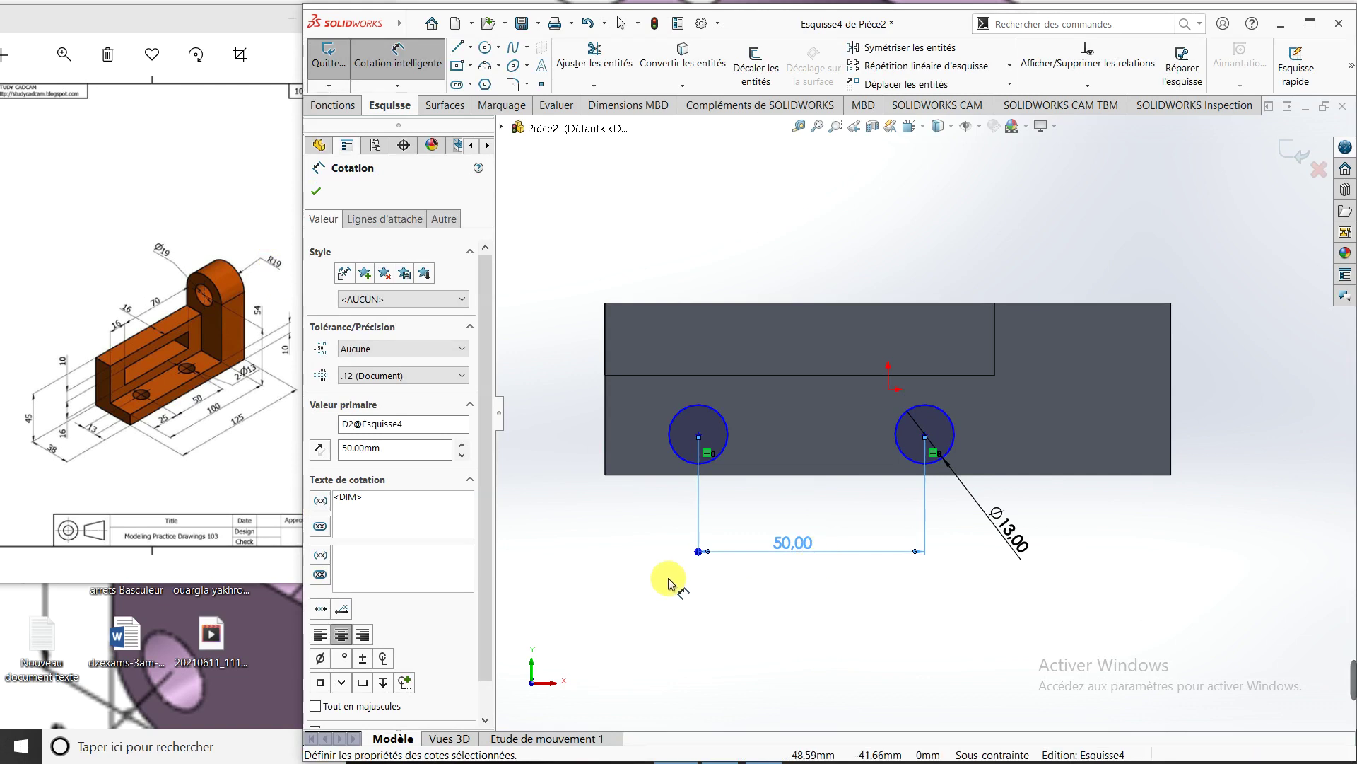
Place the left hole 13 mm above the plate's bottom edge
click(670, 422)
click(625, 477)
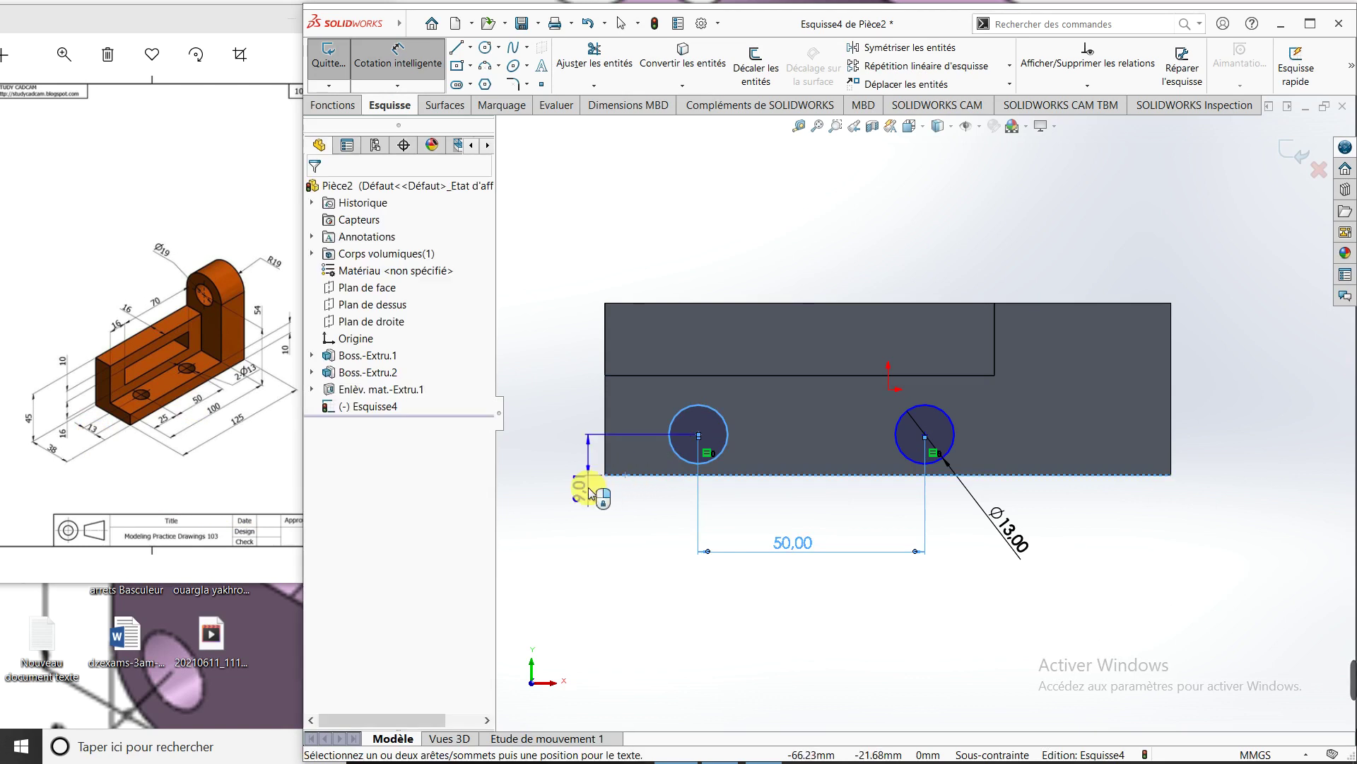
click(582, 523)
text(1)
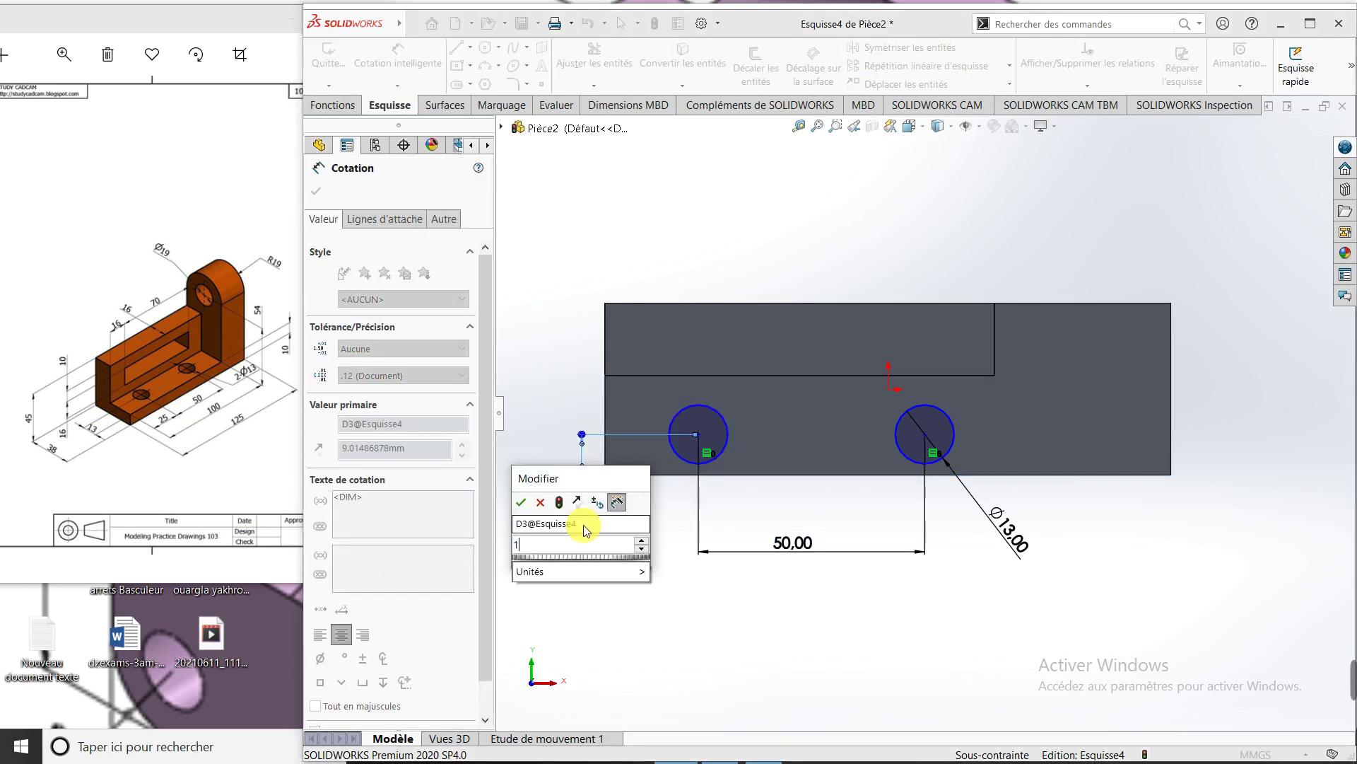
text(3)
key(Return)
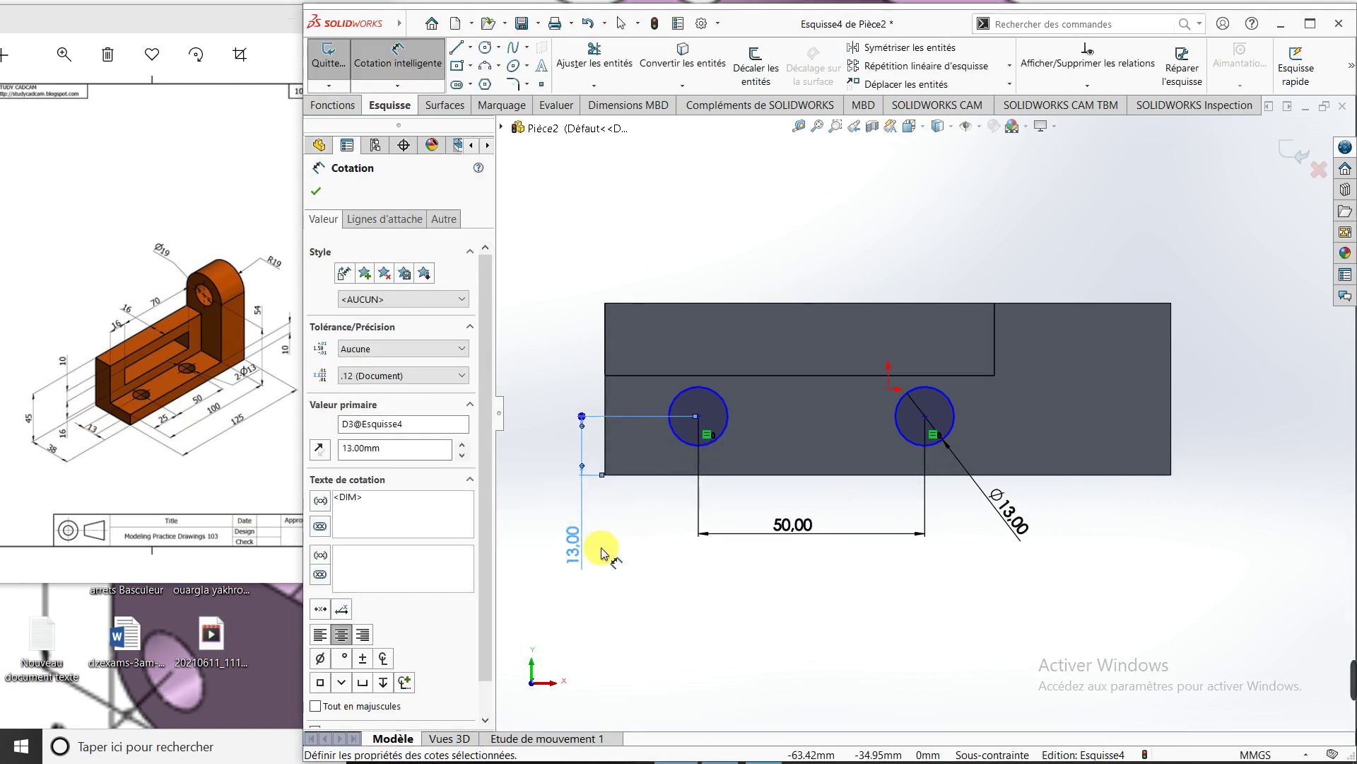
Place the left hole 25 mm from the plate's left edge
click(669, 427)
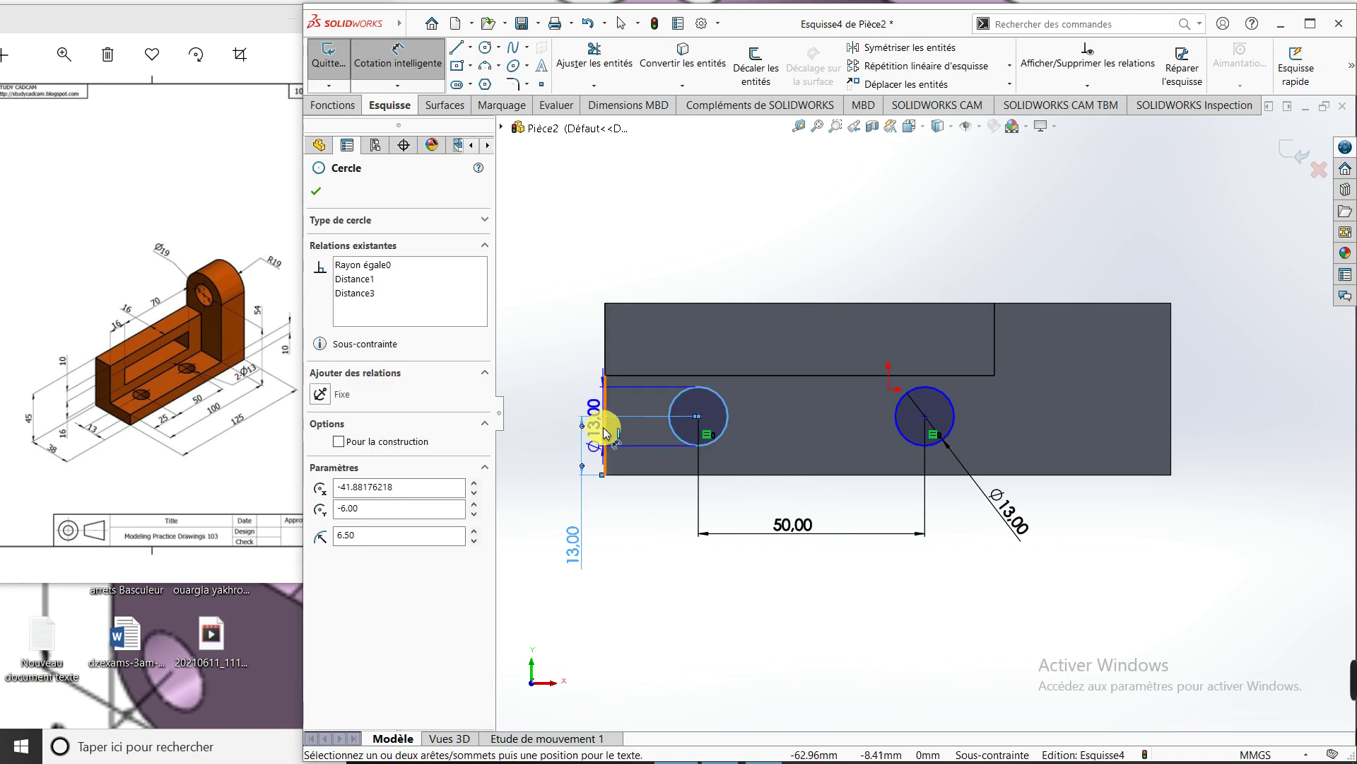
click(602, 429)
click(647, 533)
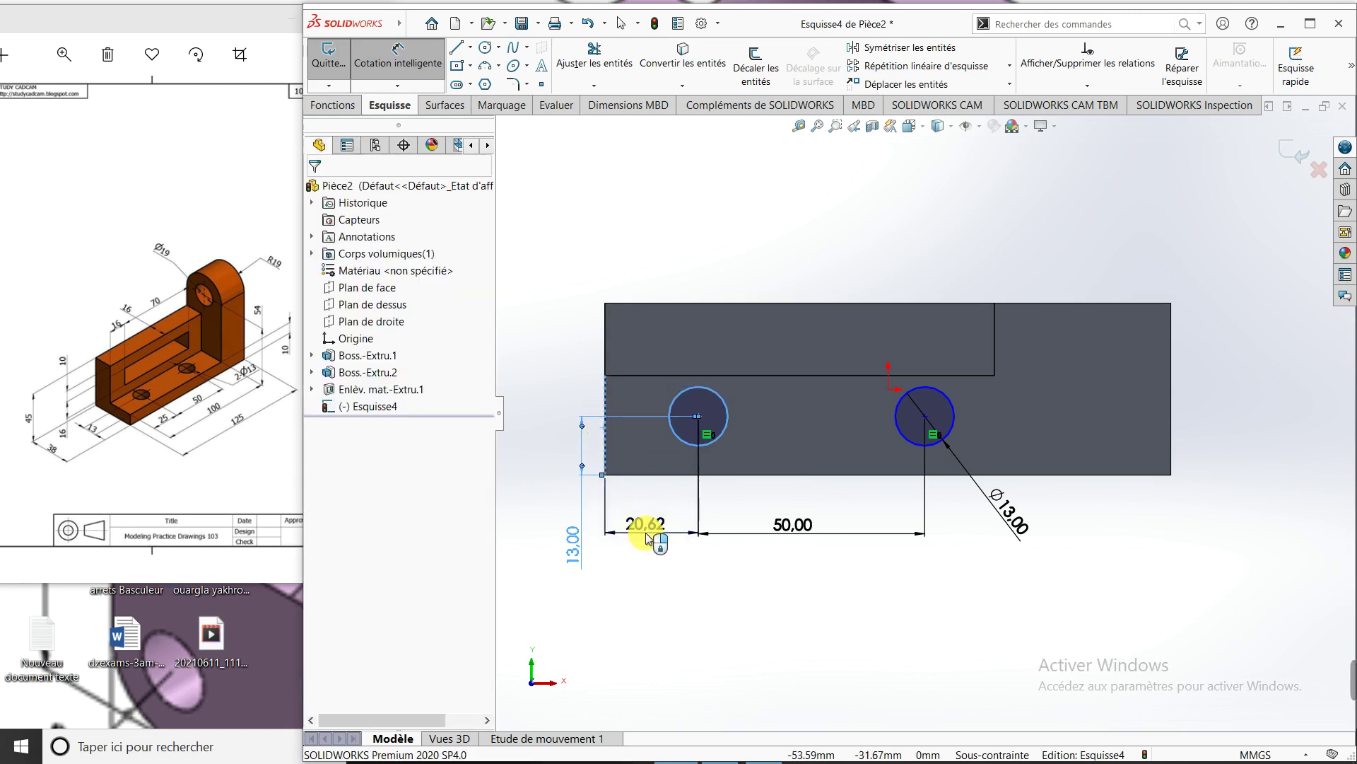
text(25)
key(Return)
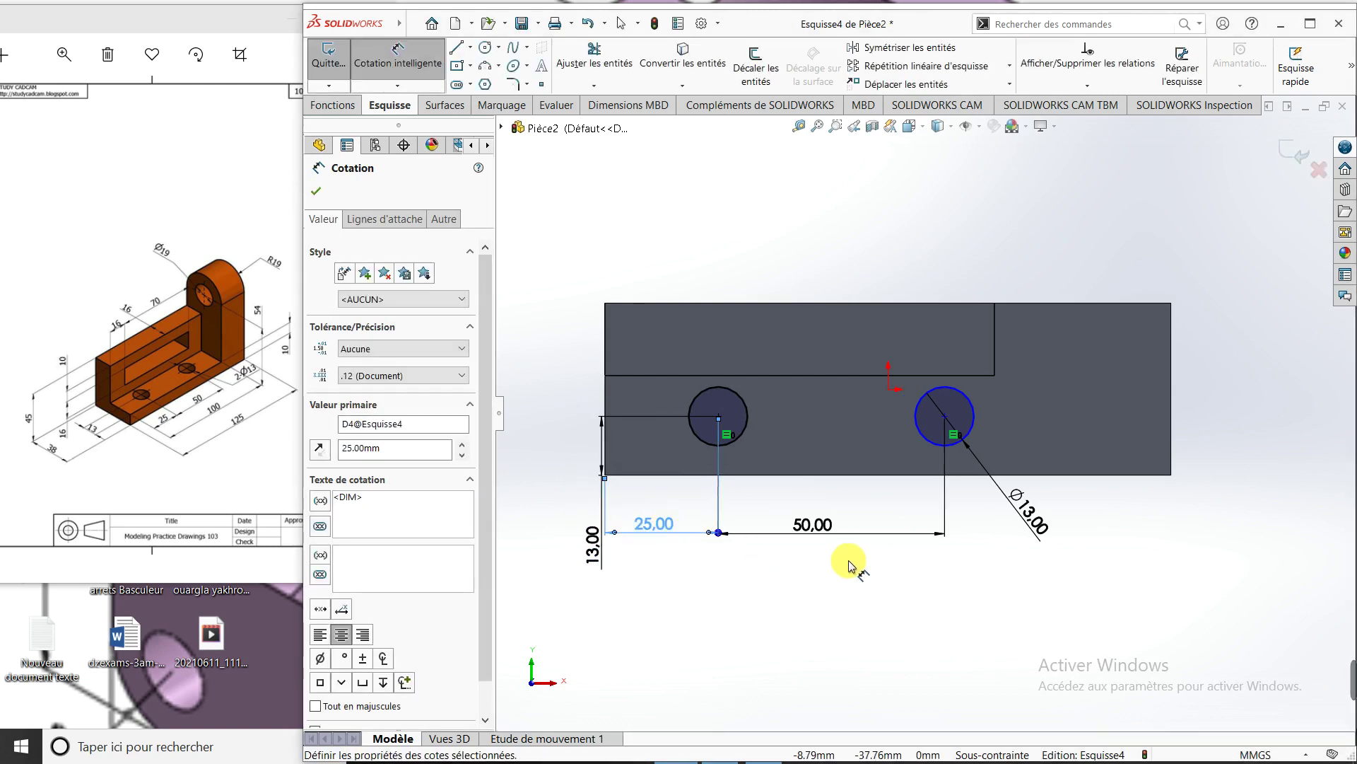
click(977, 424)
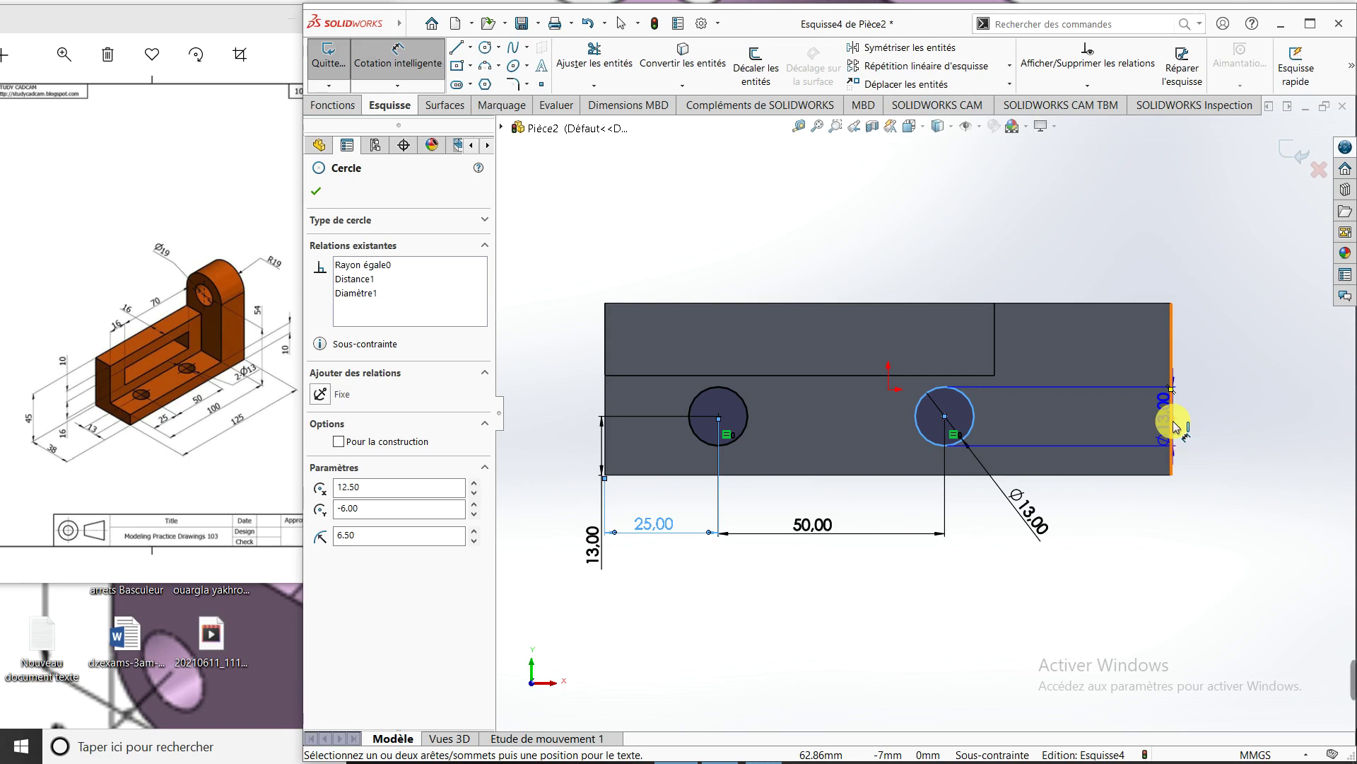
key(Escape)
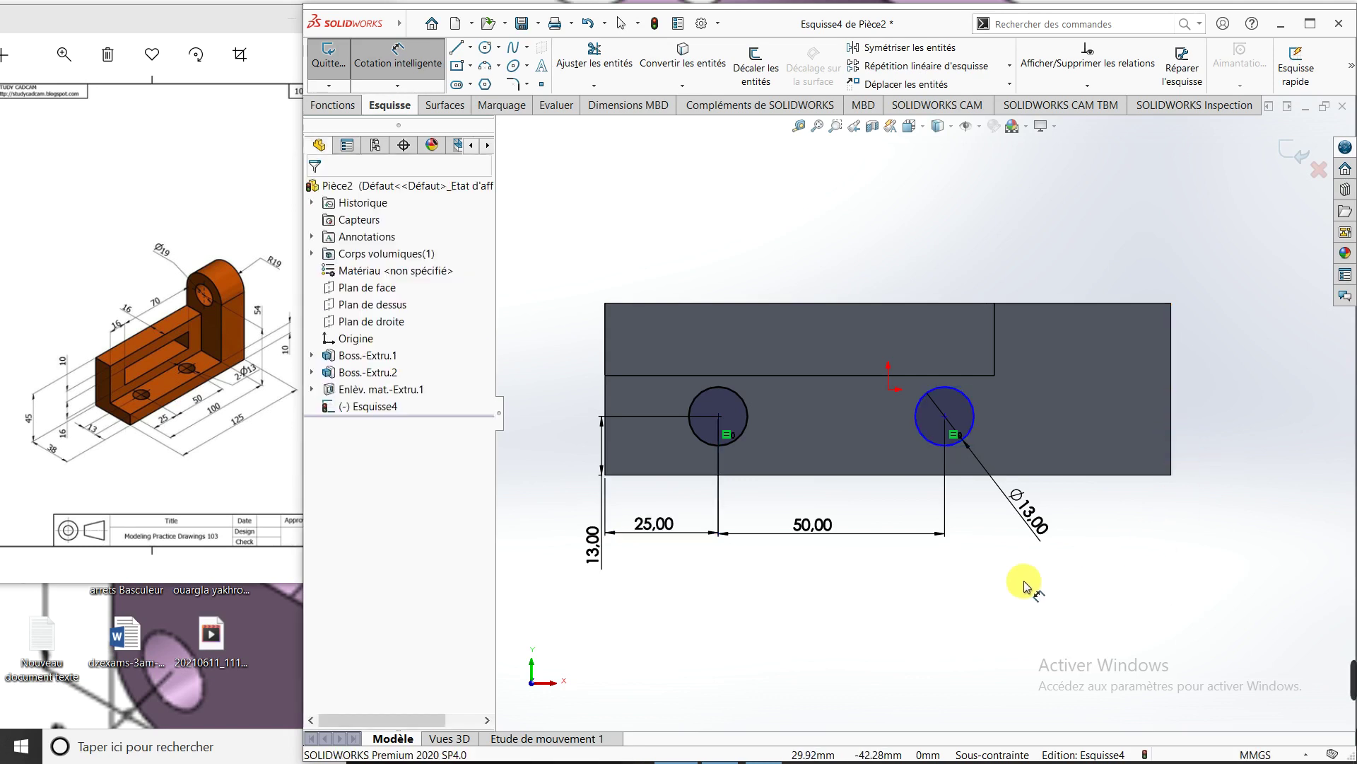
key(Escape)
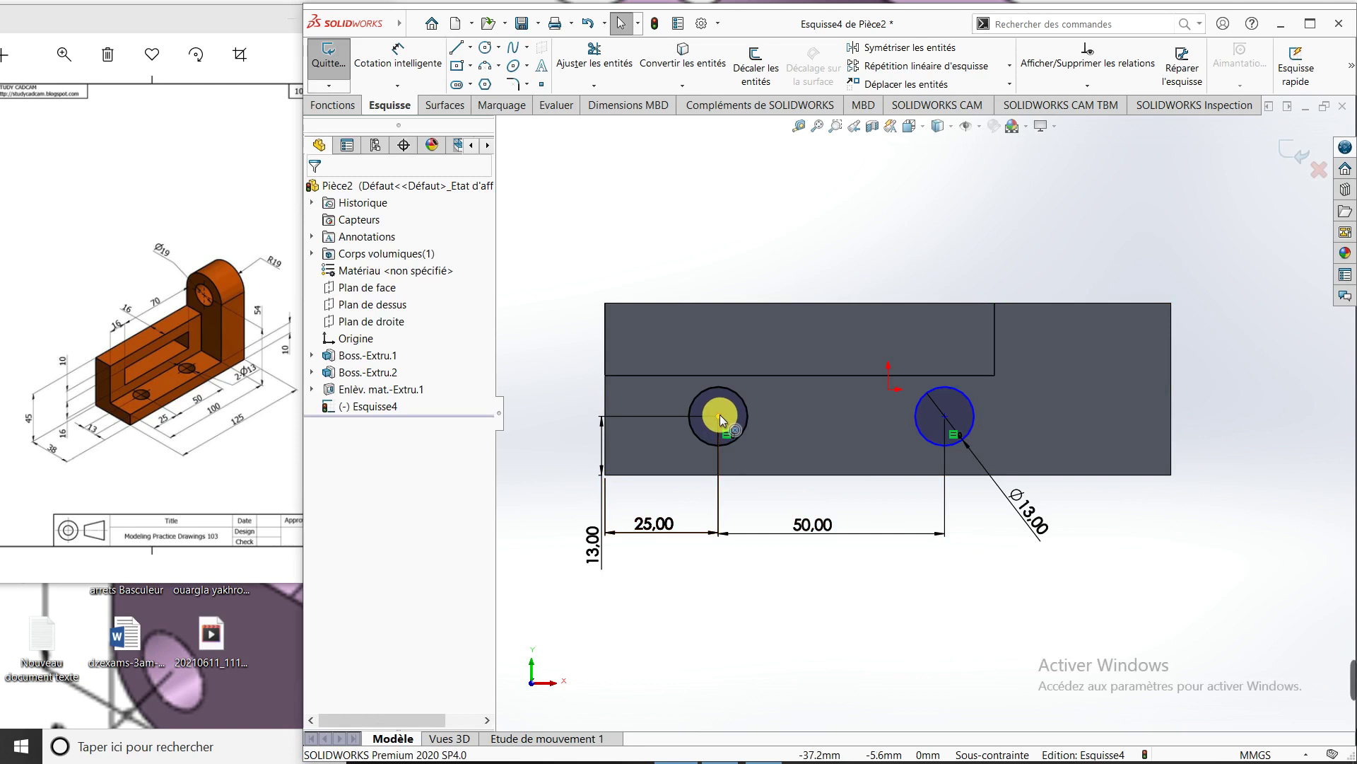
Add a Horizontal relation between the two hole centre points
click(719, 415)
ctrl+click(945, 417)
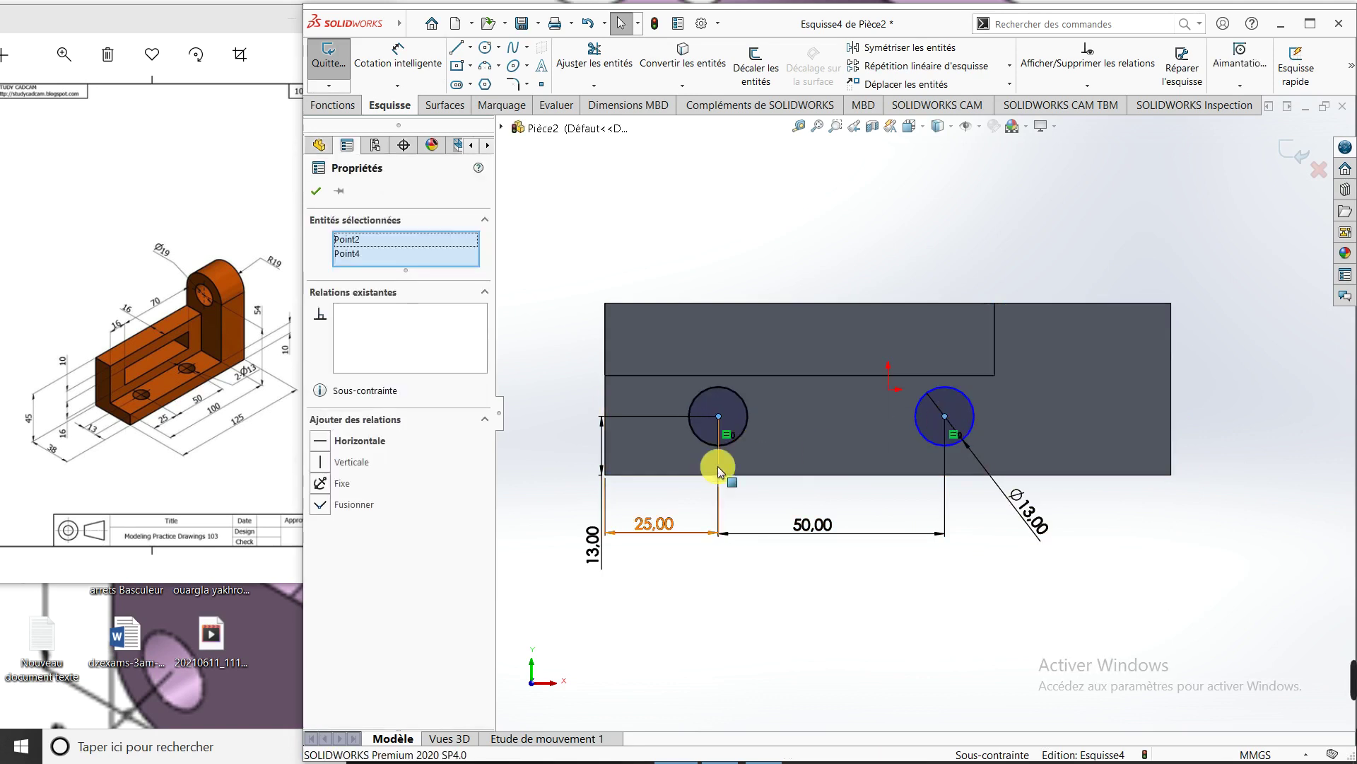
click(320, 443)
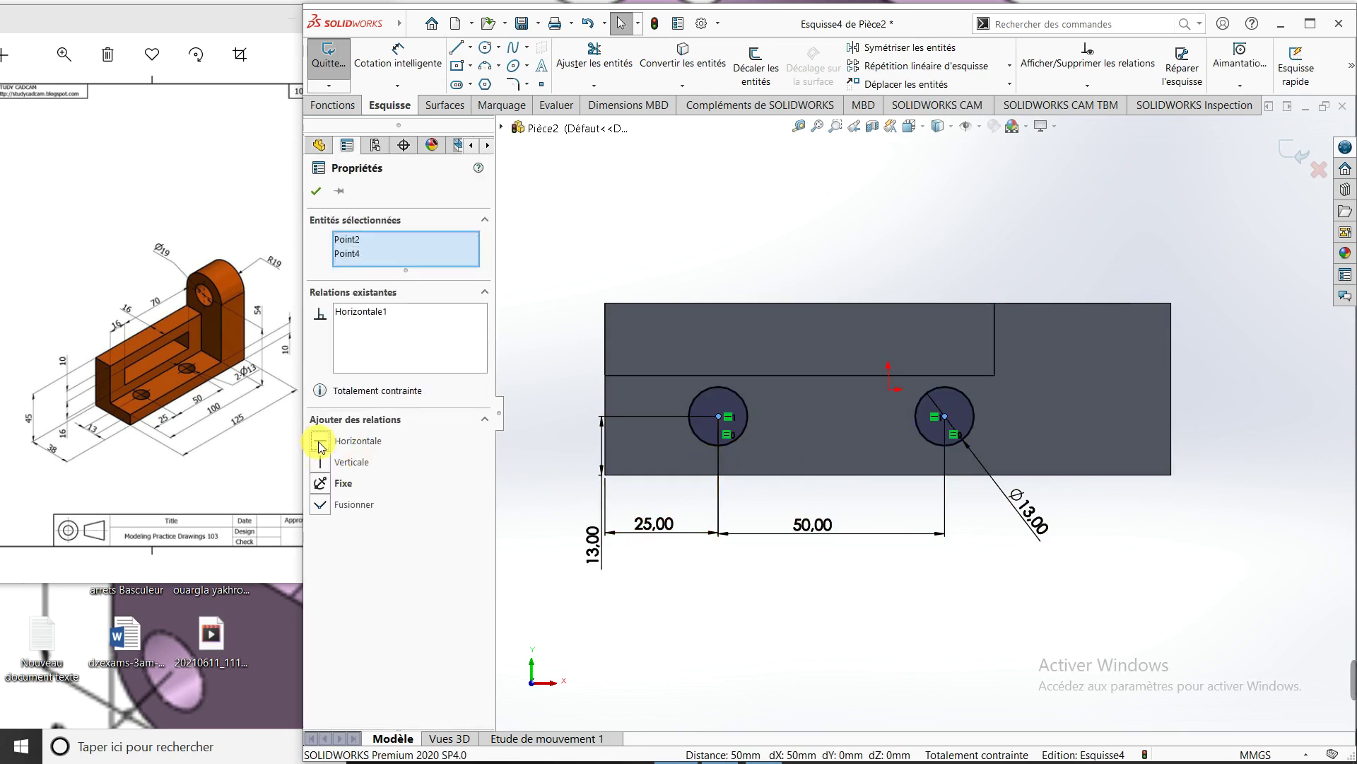
click(317, 191)
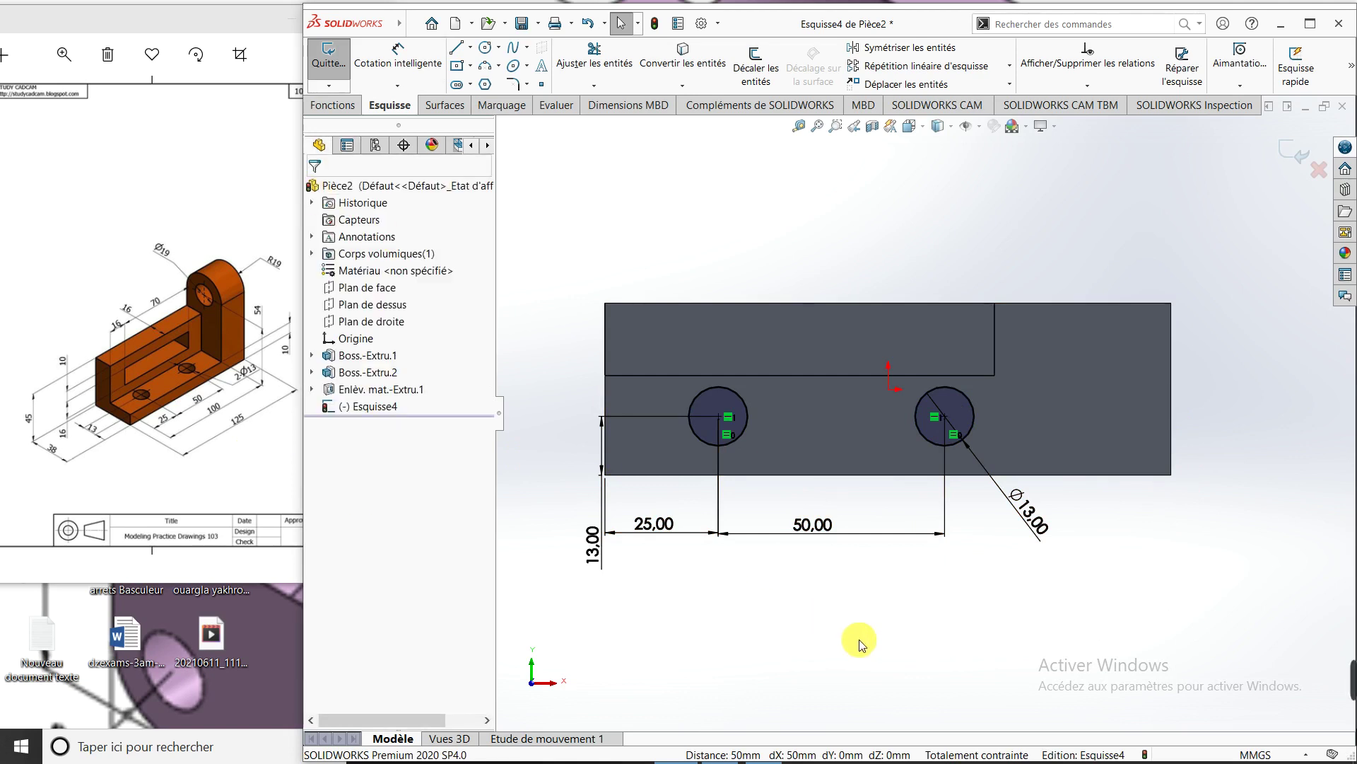
Extrude-cut both Ø13 holes Through All the base plate
mouse_move(860, 639)
middle_down()
mouse_move(871, 533)
mouse_move(954, 539)
middle_up()
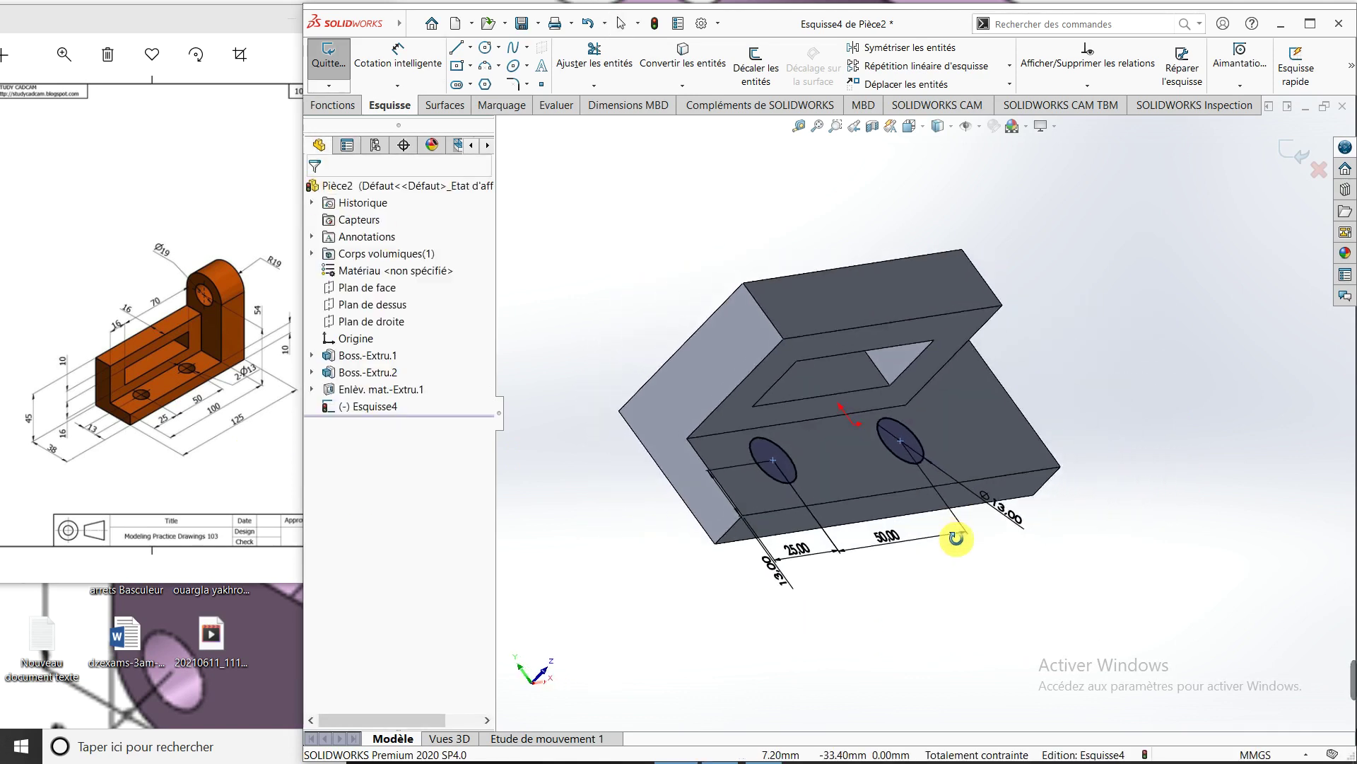
click(346, 106)
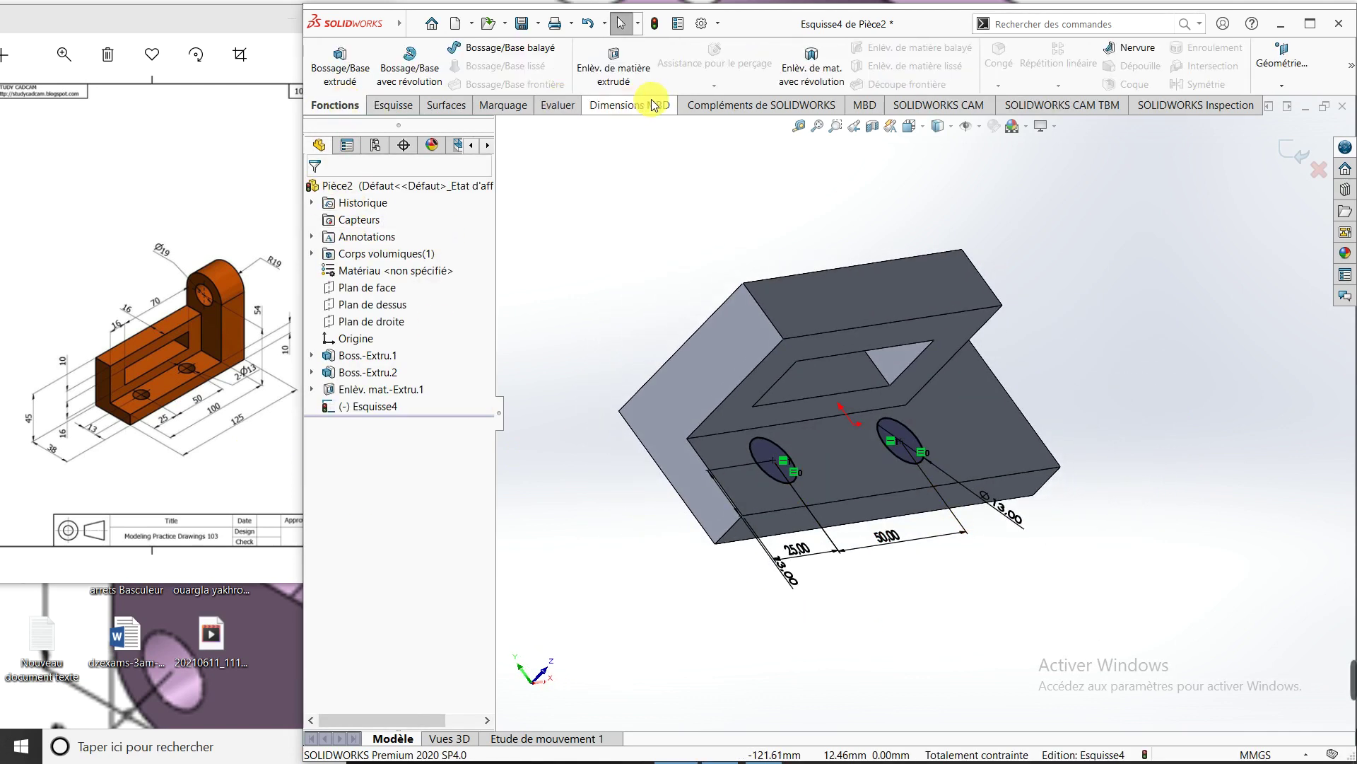
click(622, 75)
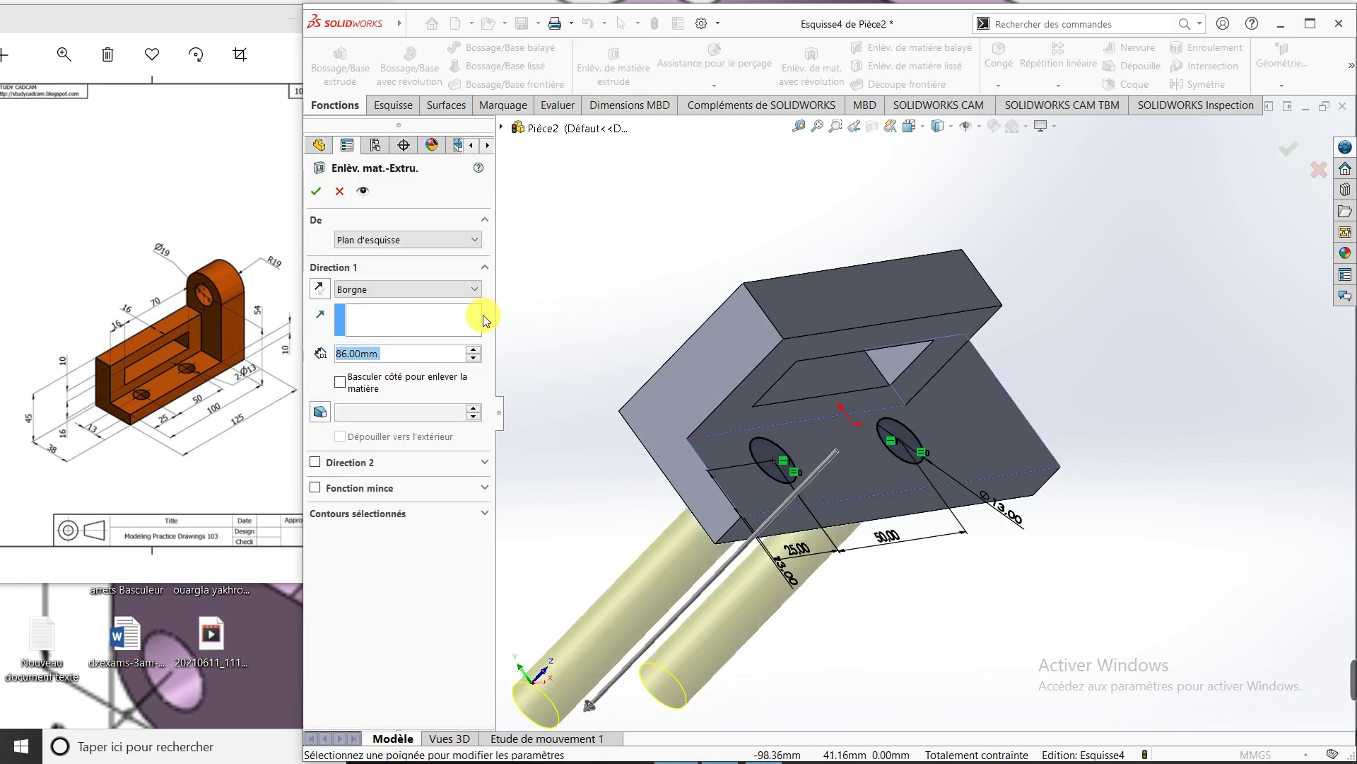
click(409, 289)
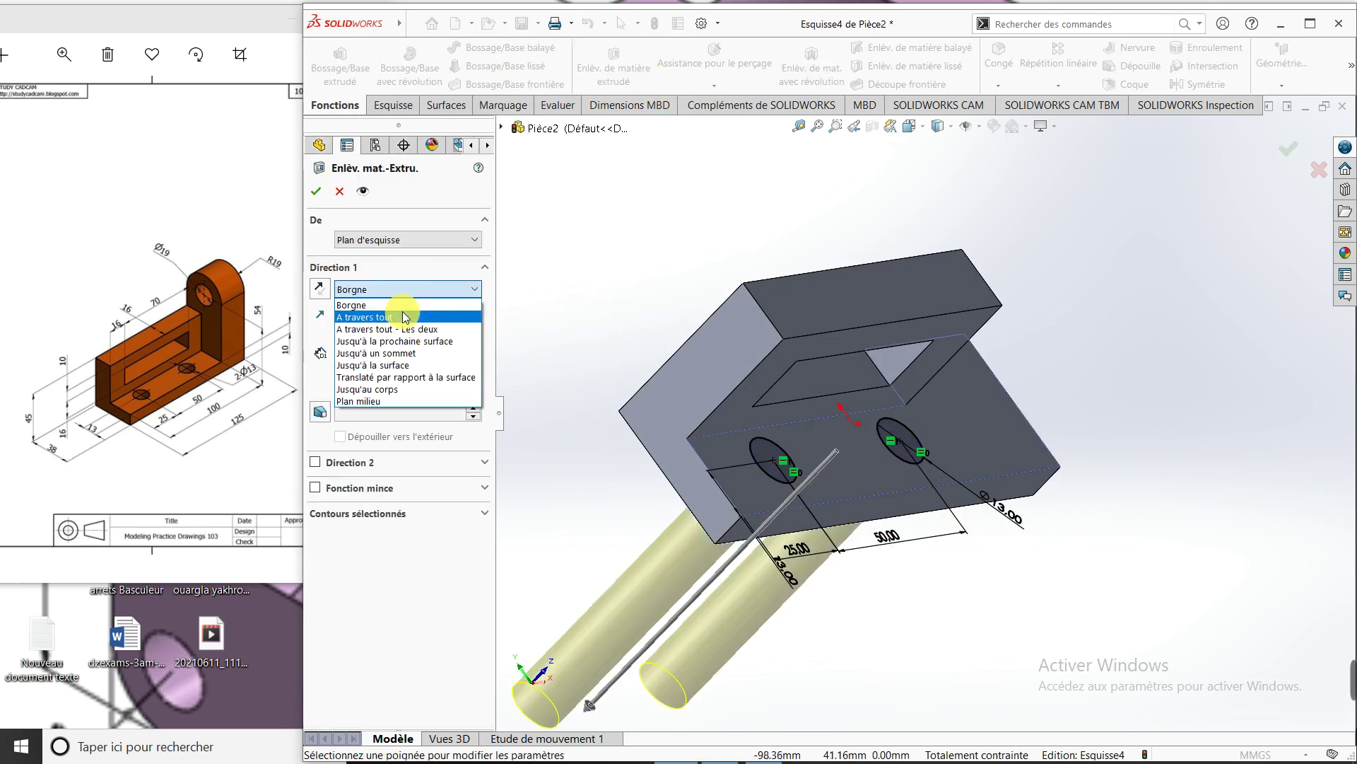
click(408, 316)
click(316, 191)
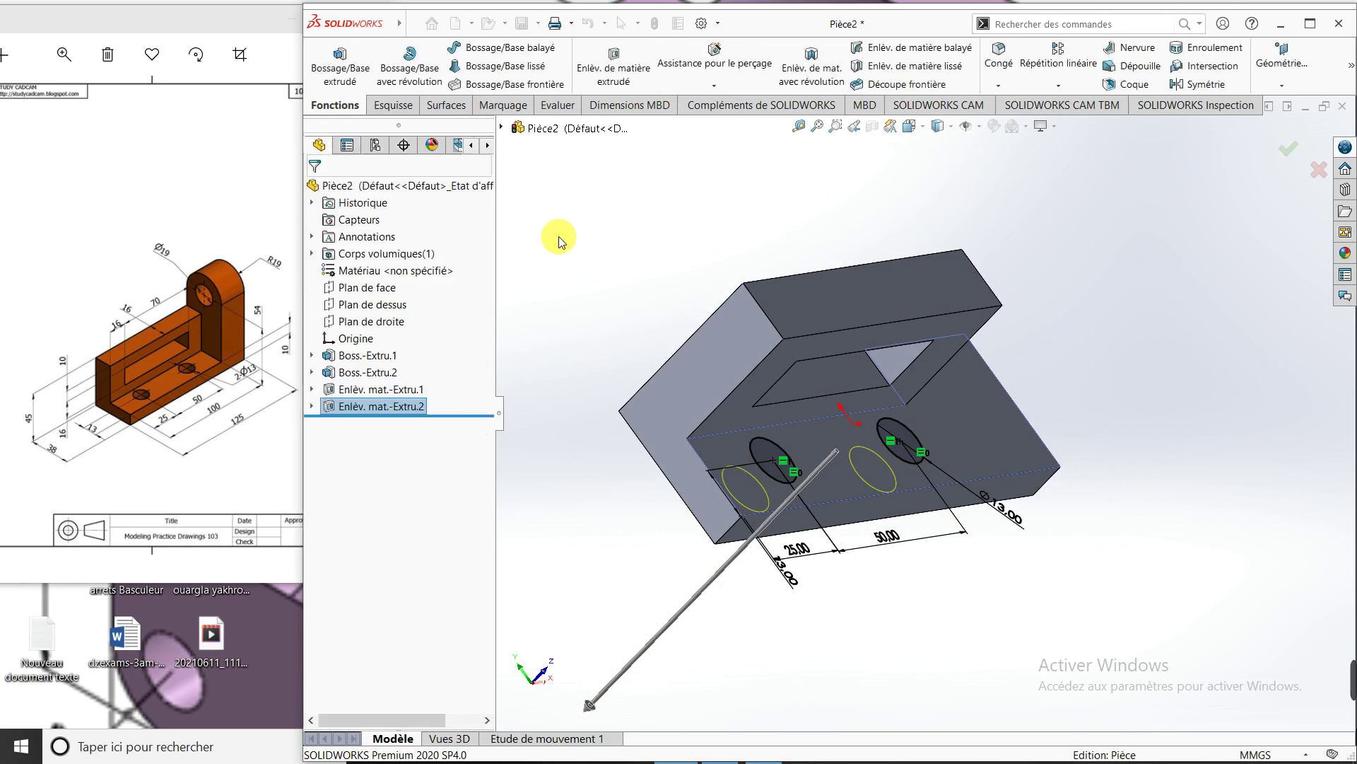
Orbit around to inspect the holes, then view the base's end face Normal To
mouse_move(800, 671)
middle_down()
mouse_move(585, 612)
mouse_move(707, 560)
middle_up()
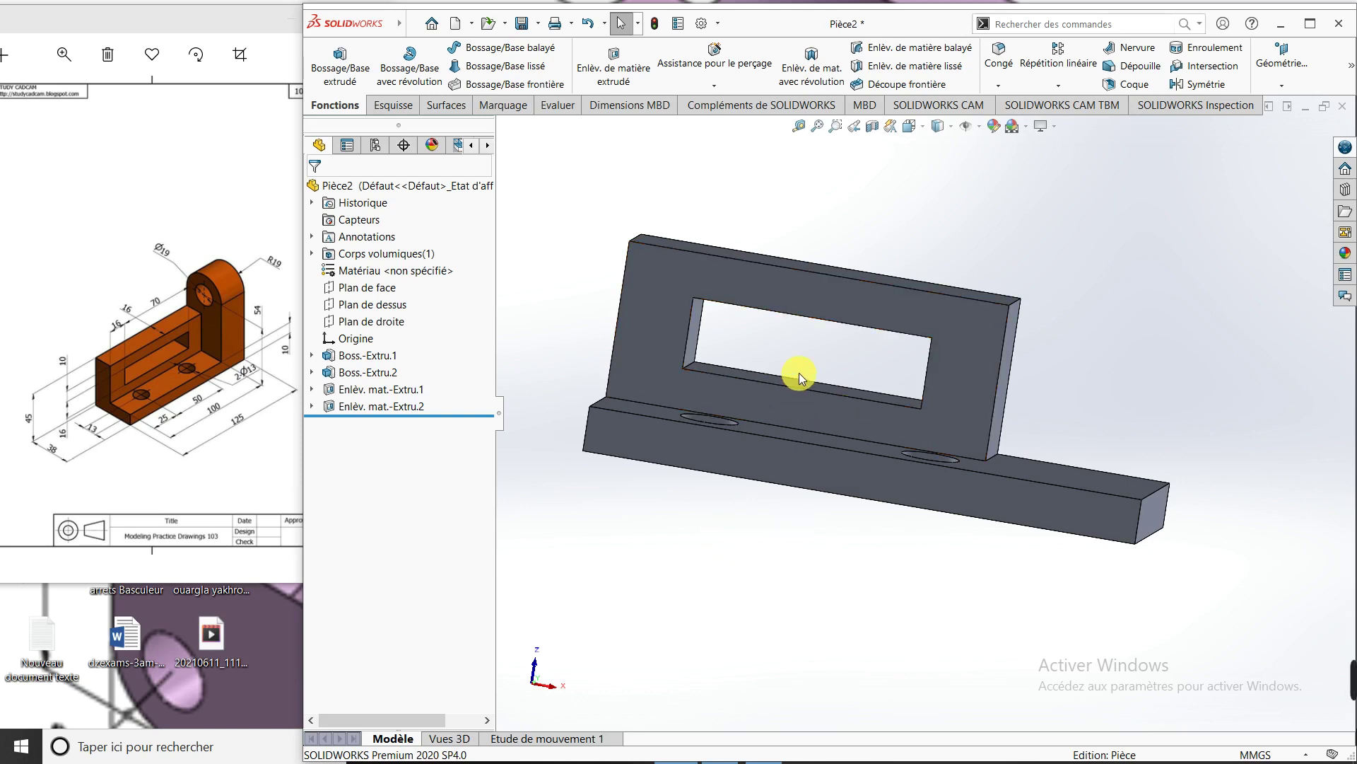
mouse_move(825, 542)
middle_down()
mouse_move(900, 616)
mouse_move(794, 608)
mouse_move(794, 627)
middle_up()
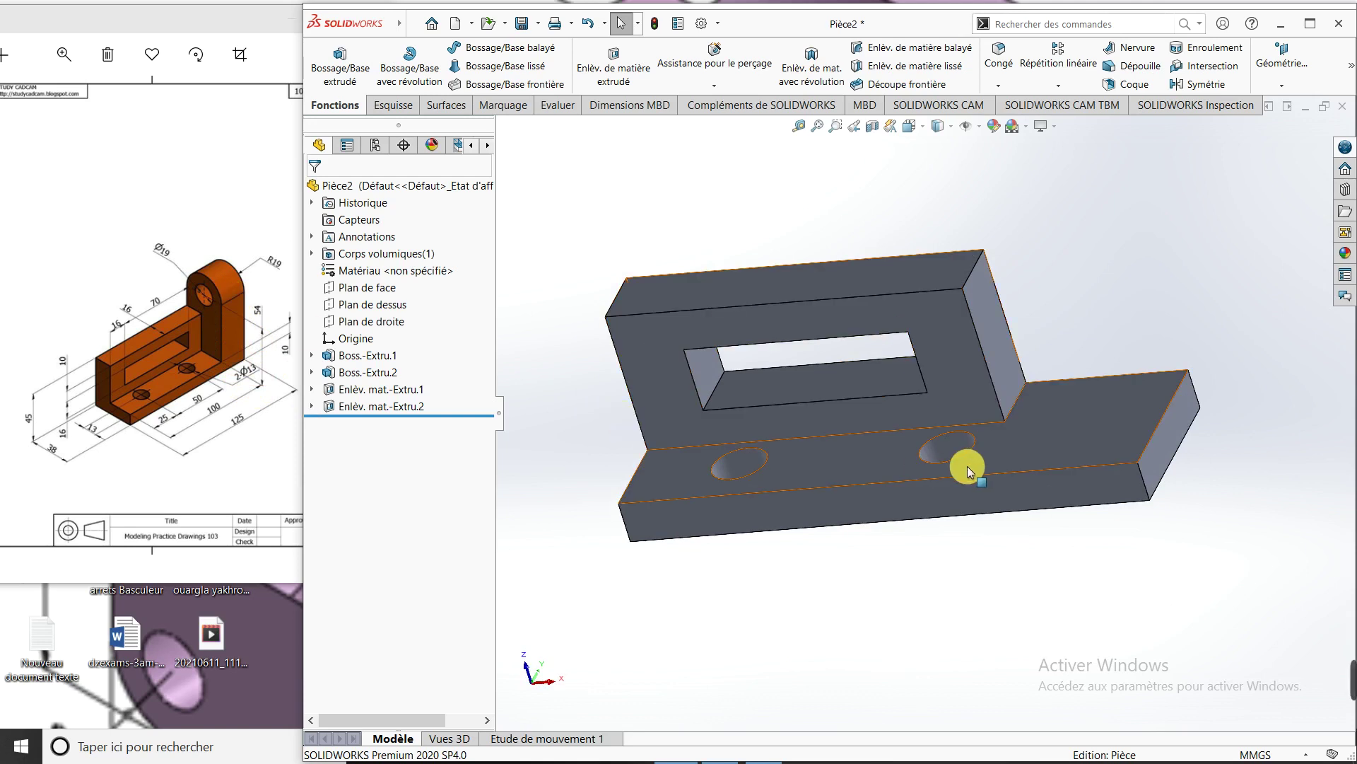
mouse_move(964, 464)
middle_down()
mouse_move(942, 409)
mouse_move(848, 485)
mouse_move(900, 460)
middle_up()
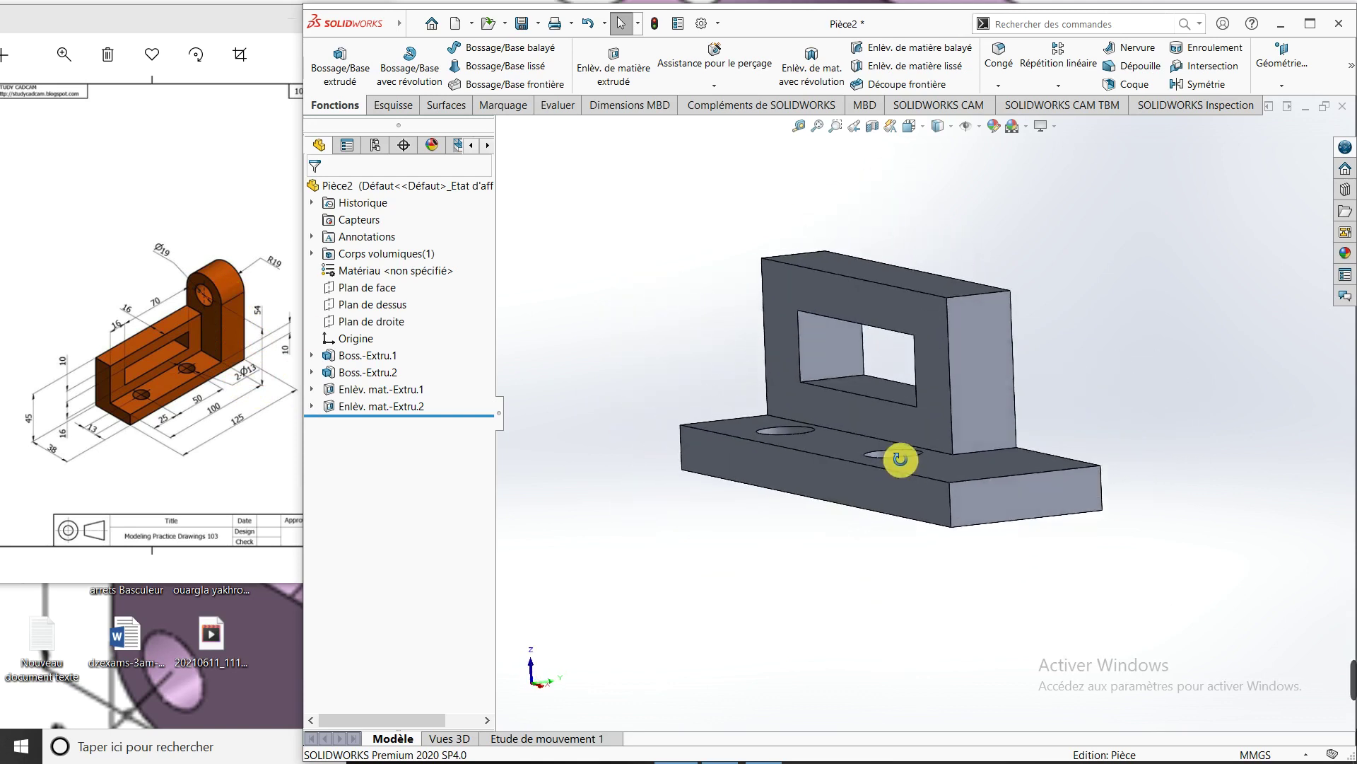
click(1032, 494)
click(1158, 452)
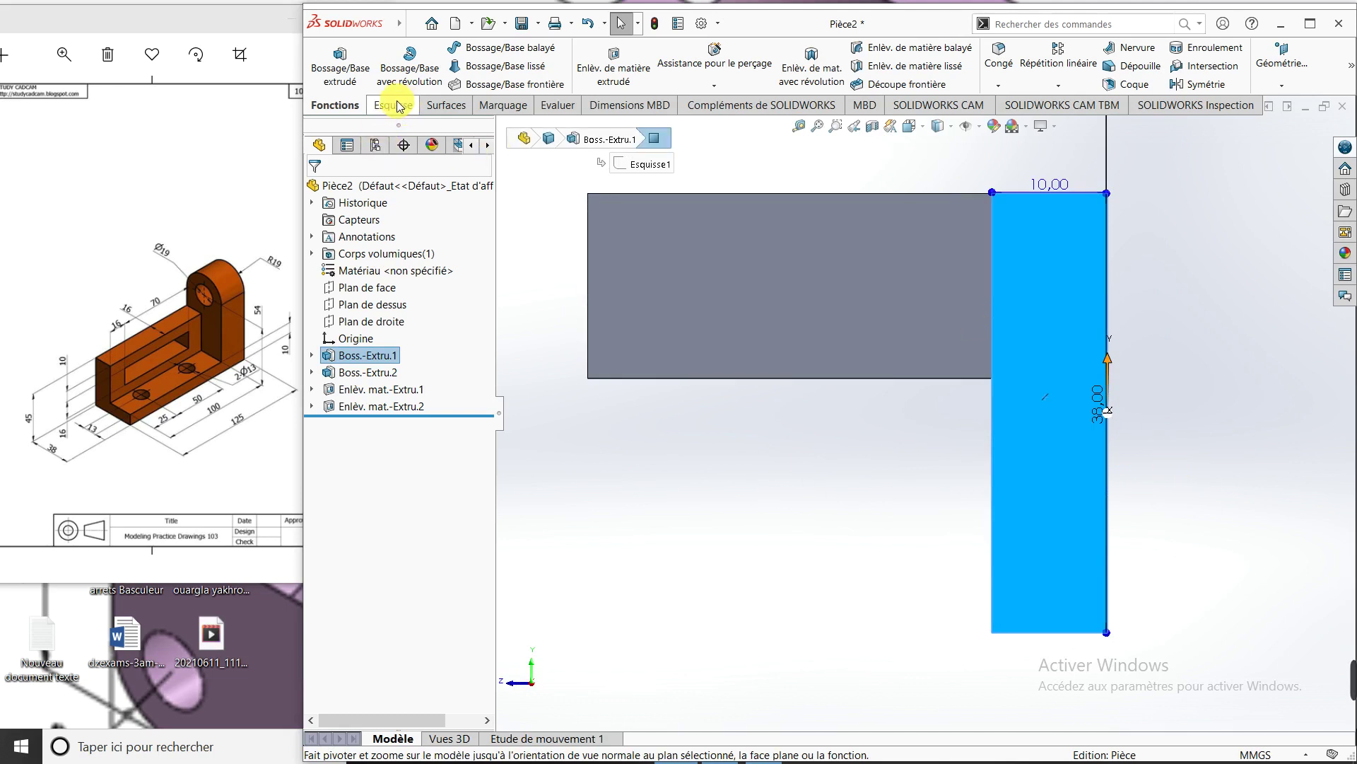
Start a sketch on the end face with a horizontal construction line running left from the block edge
click(398, 106)
click(327, 58)
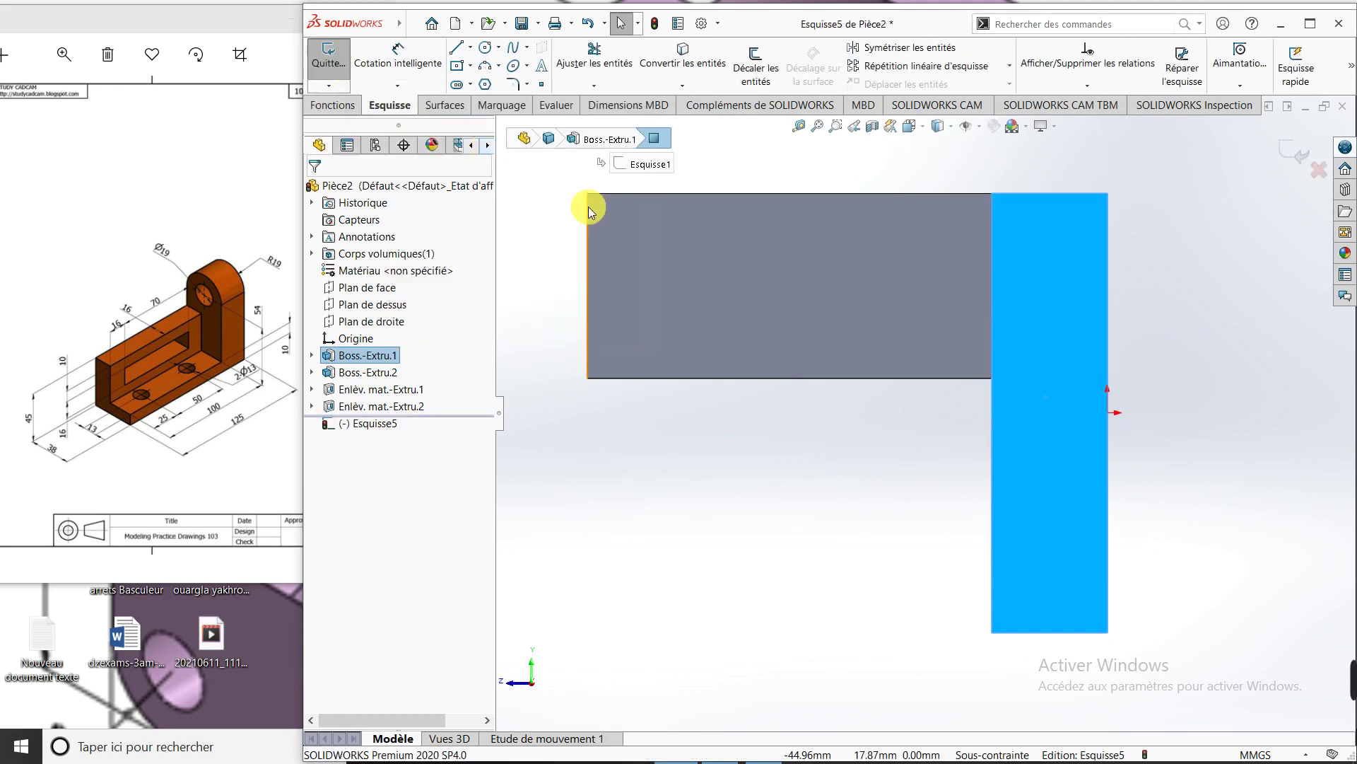
click(471, 48)
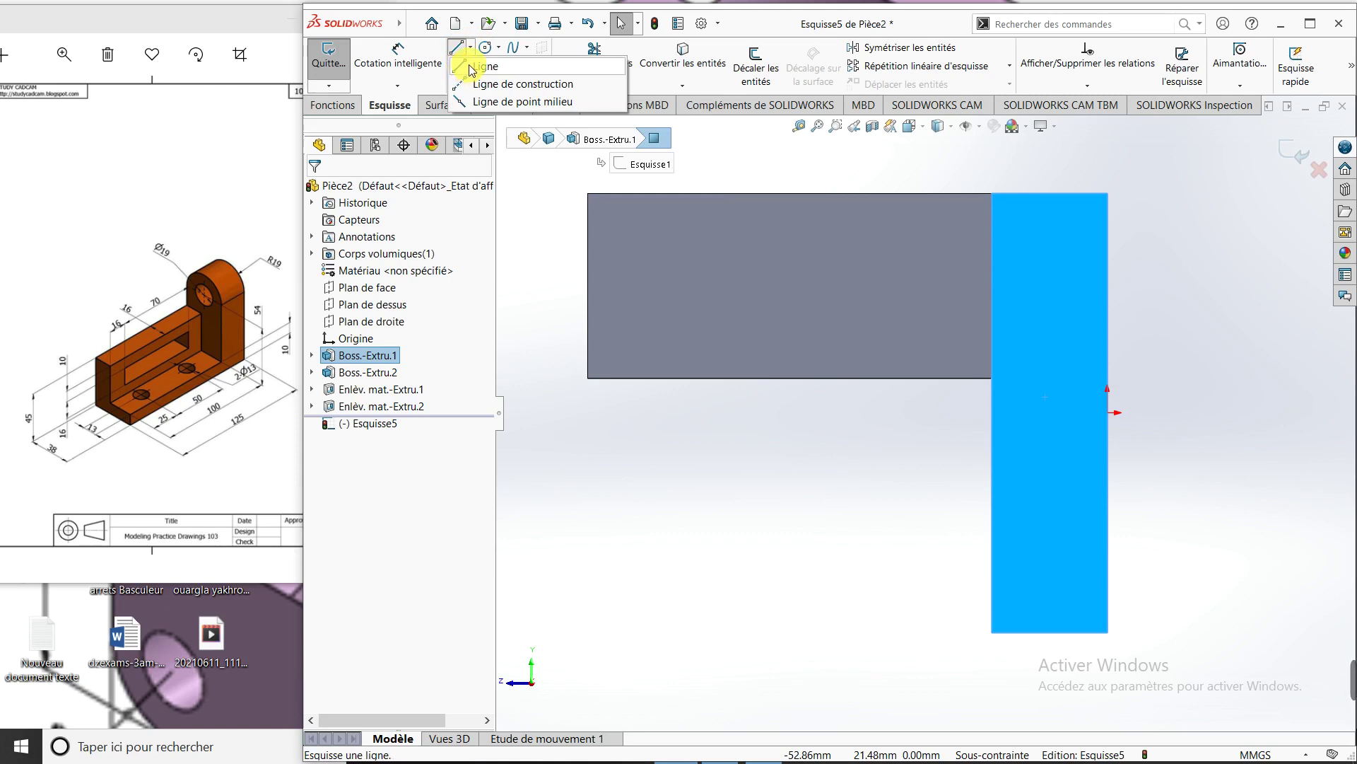
click(465, 85)
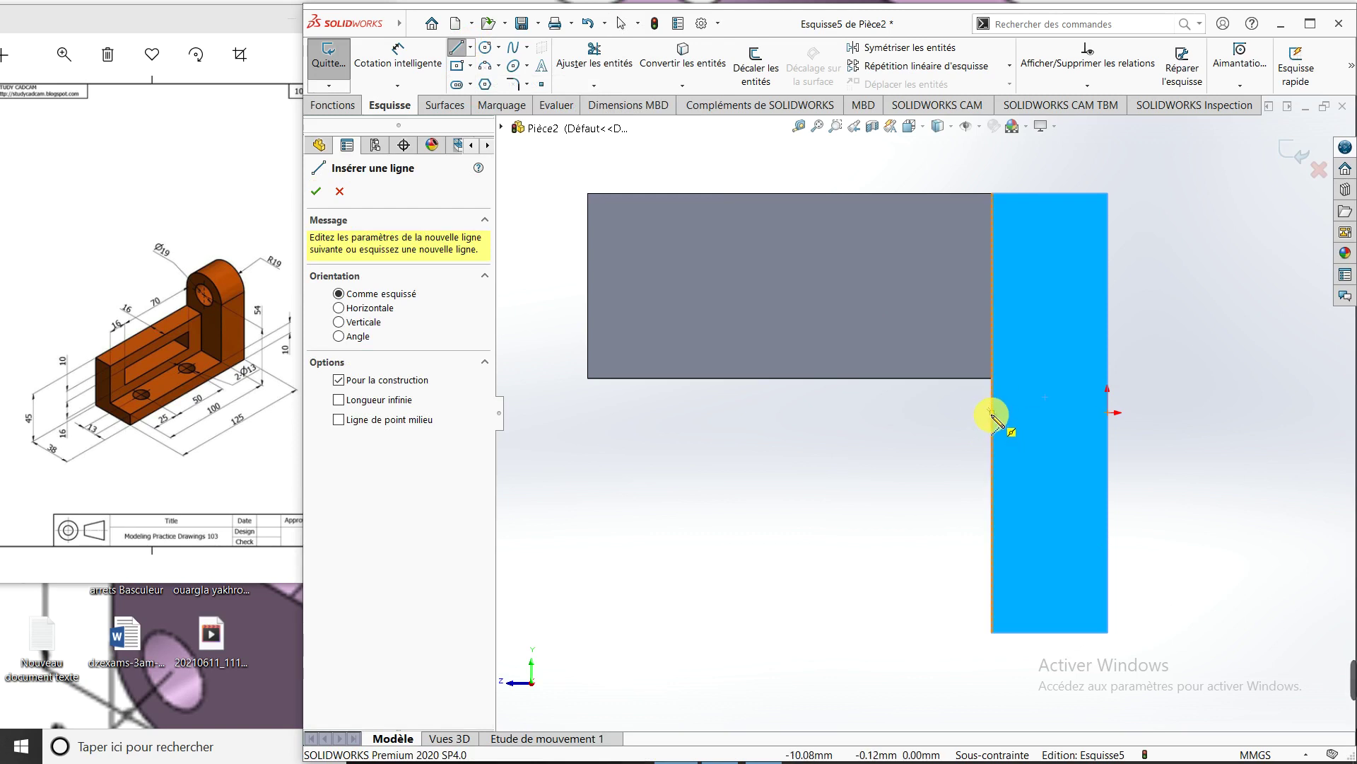
click(992, 414)
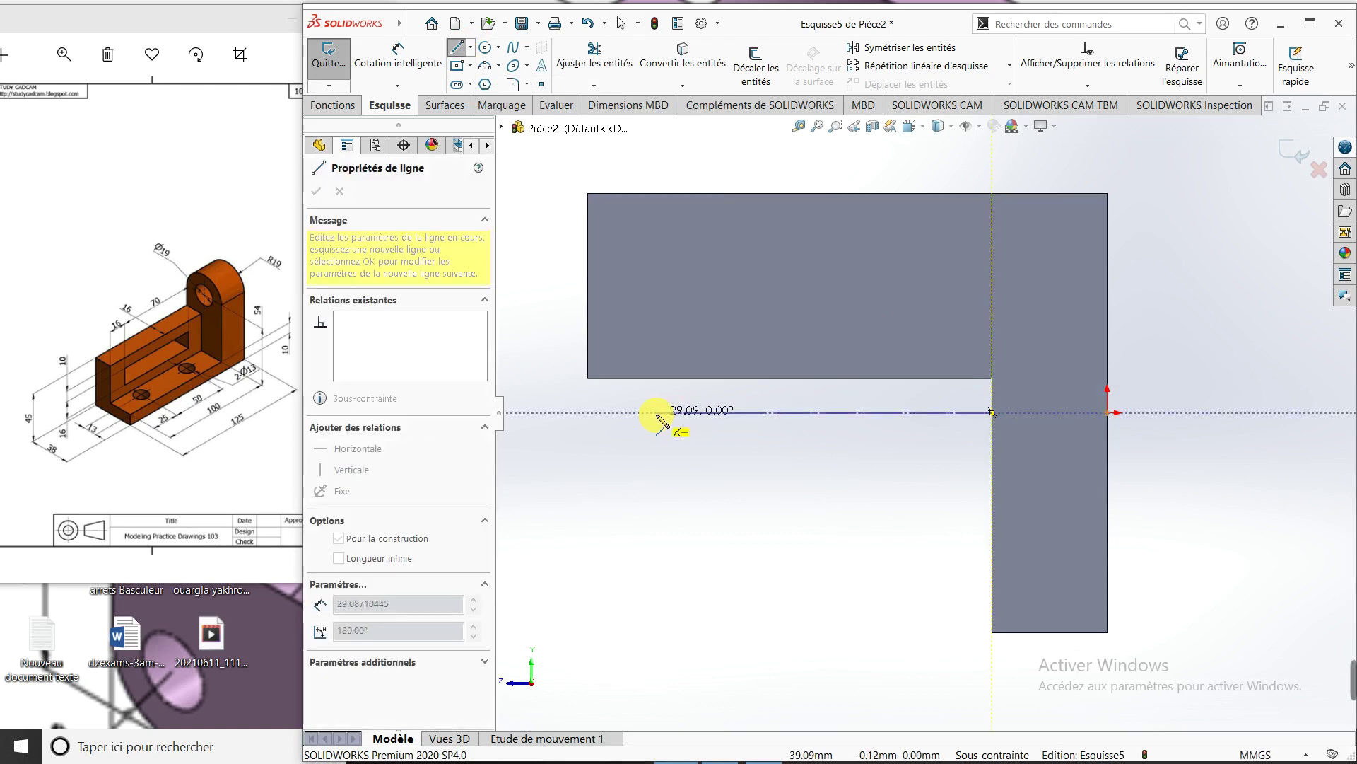
click(656, 412)
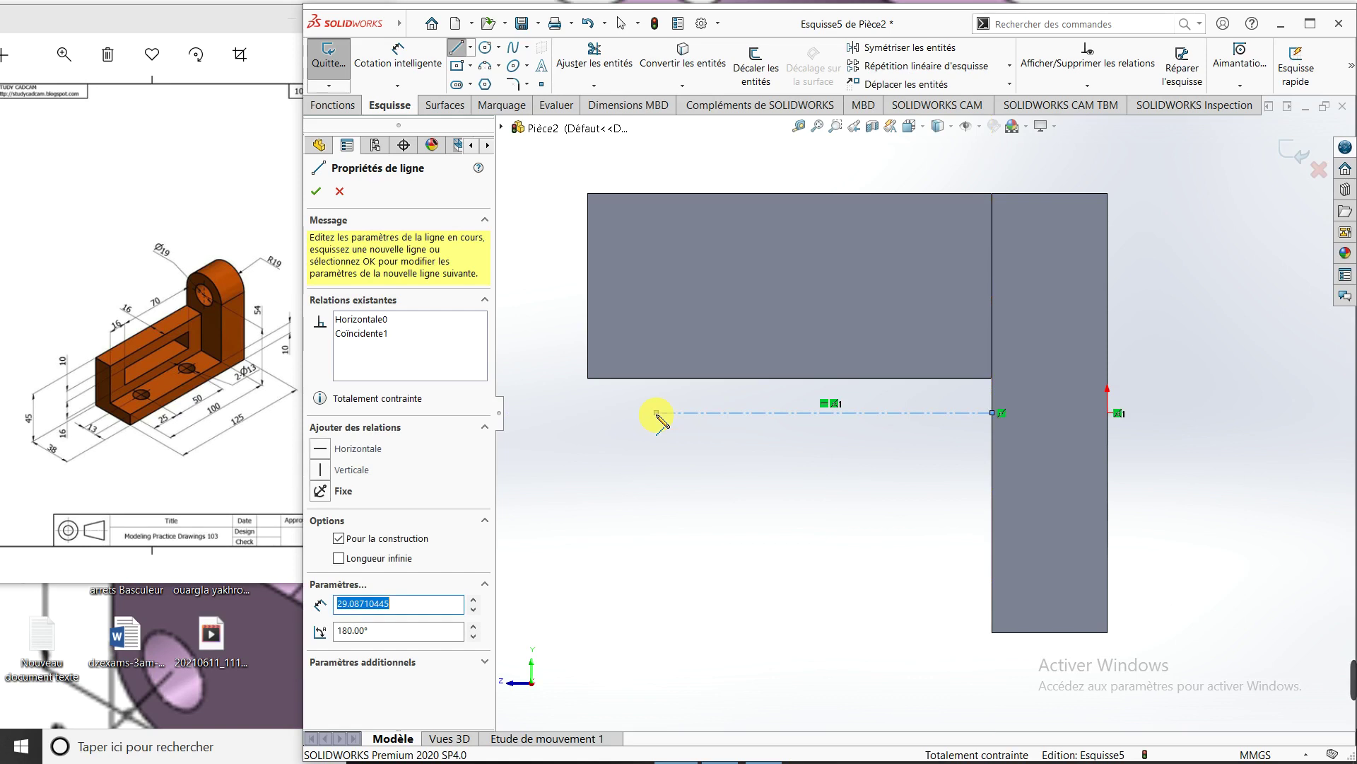
key(Escape)
key(Escape)
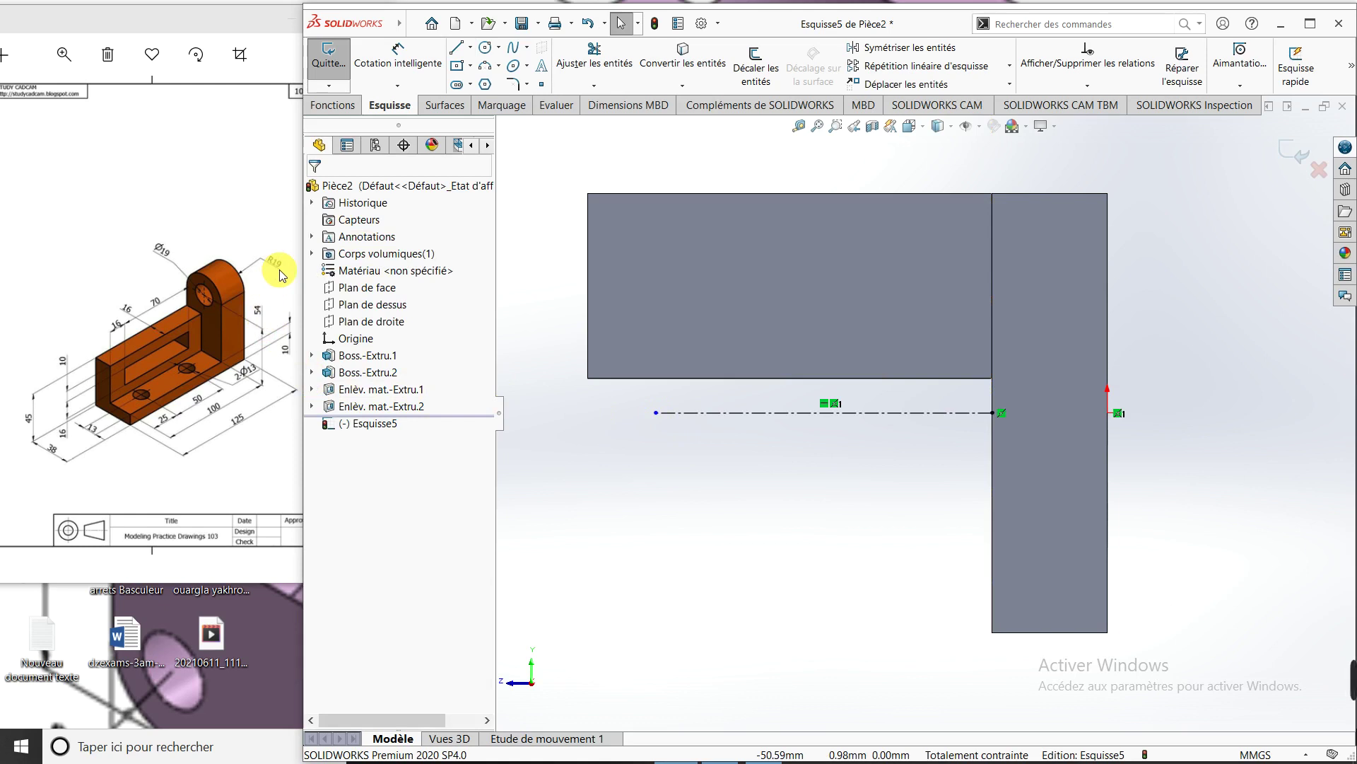
Compute 54 + 19 = 73 in Windows Calculator, then minimize it
click(201, 746)
text(ca)
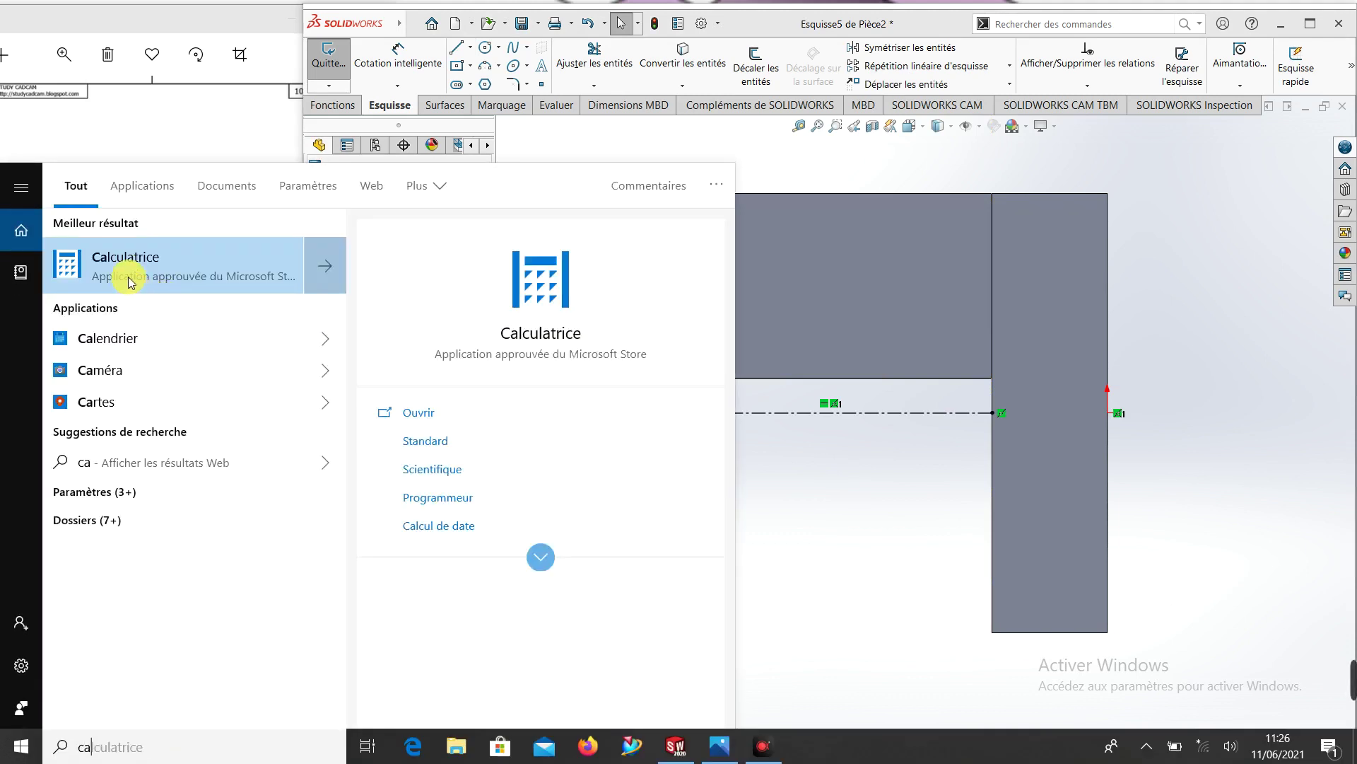
click(159, 277)
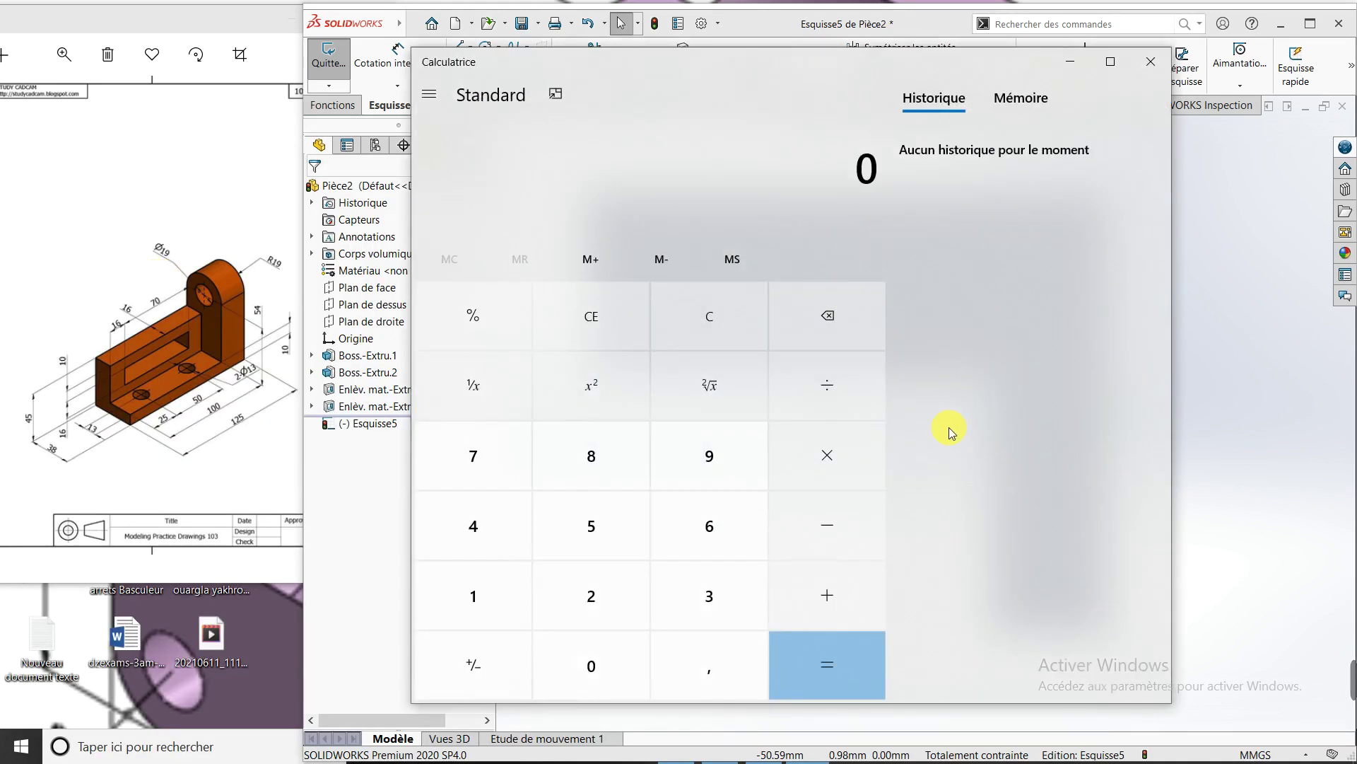
text(54)
text(9)
key(Return)
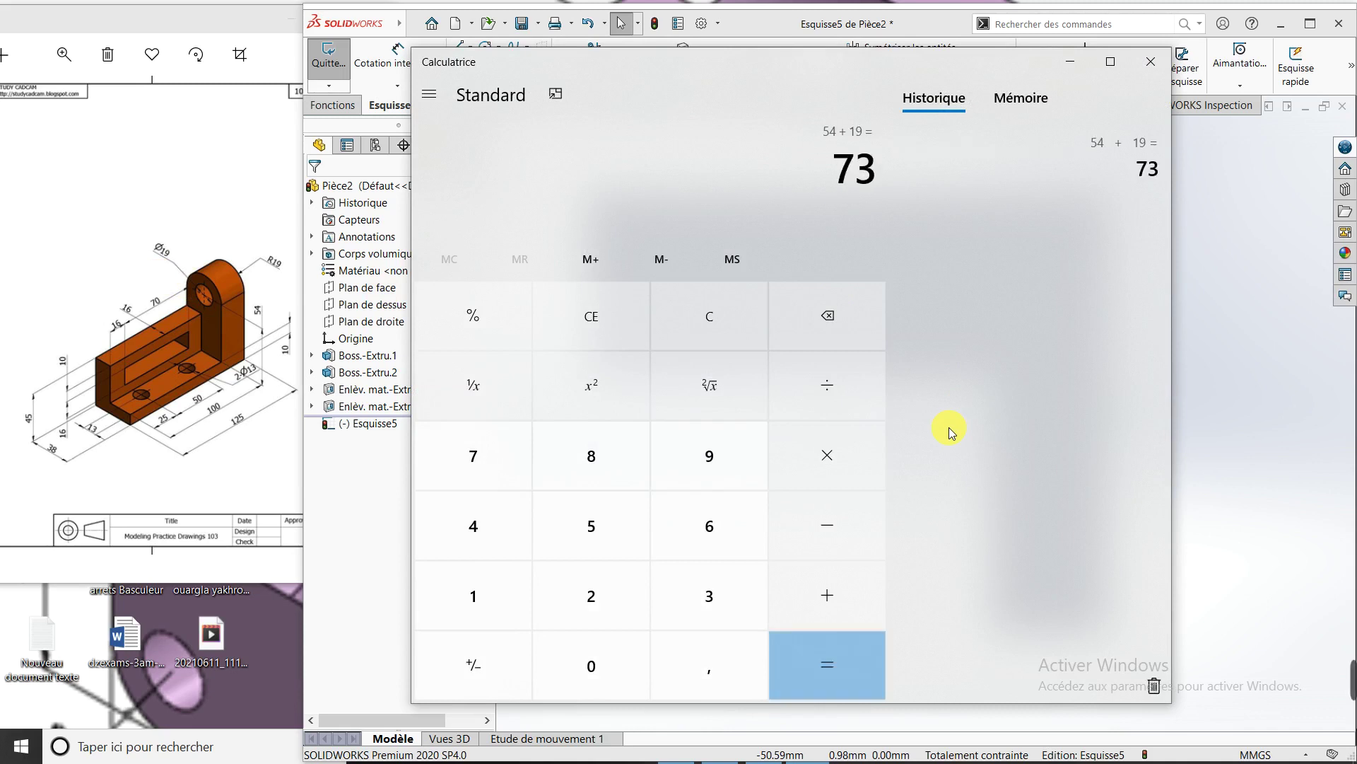
click(1066, 63)
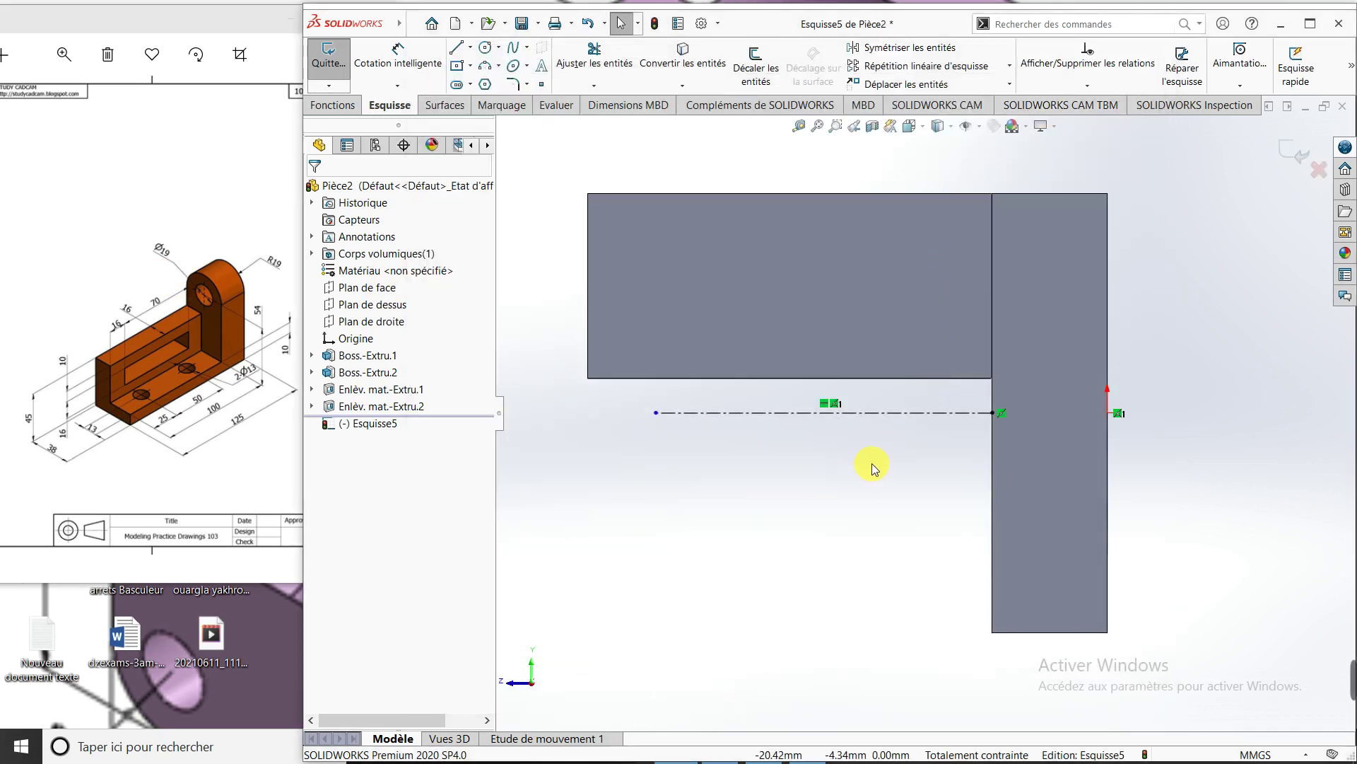
Dimension the construction line at 79 mm, then edit its length to 54 mm
right_drag(888, 555, 855, 458)
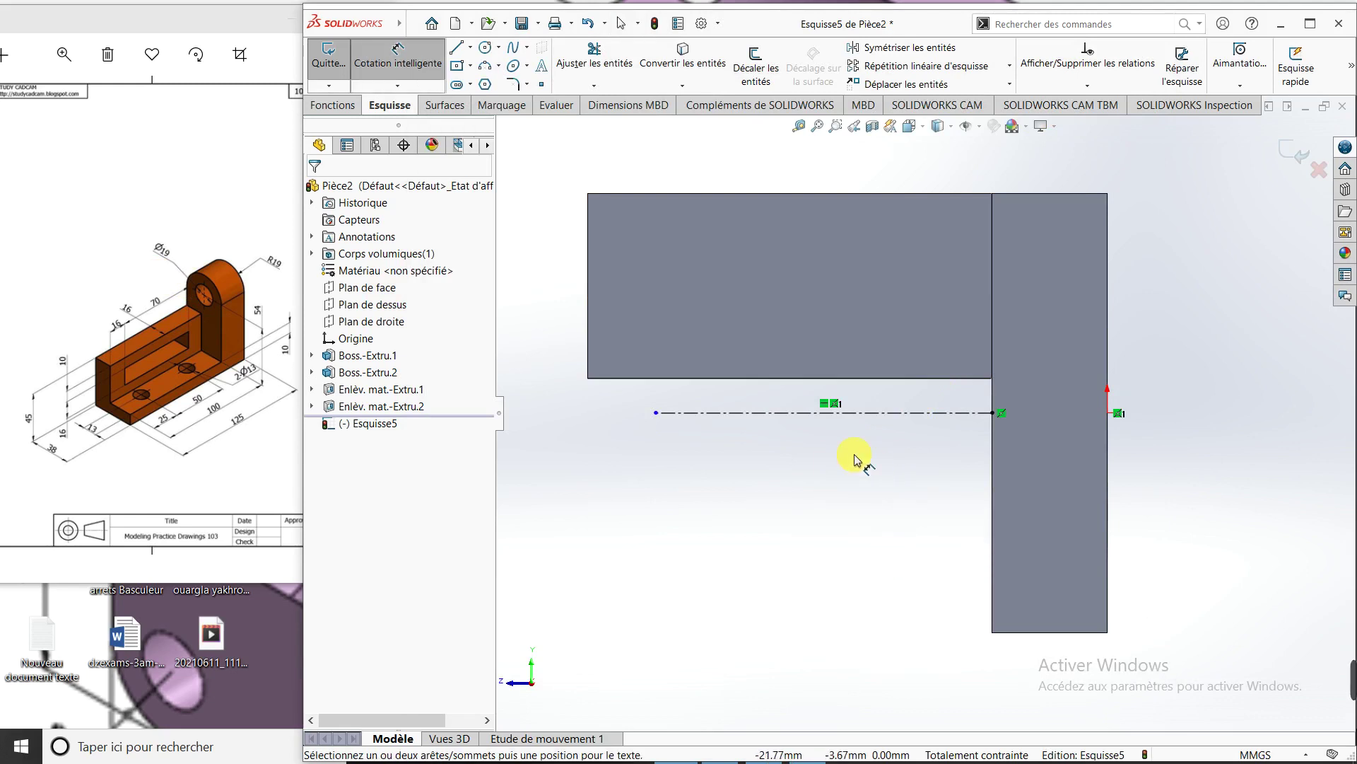
click(870, 414)
click(842, 499)
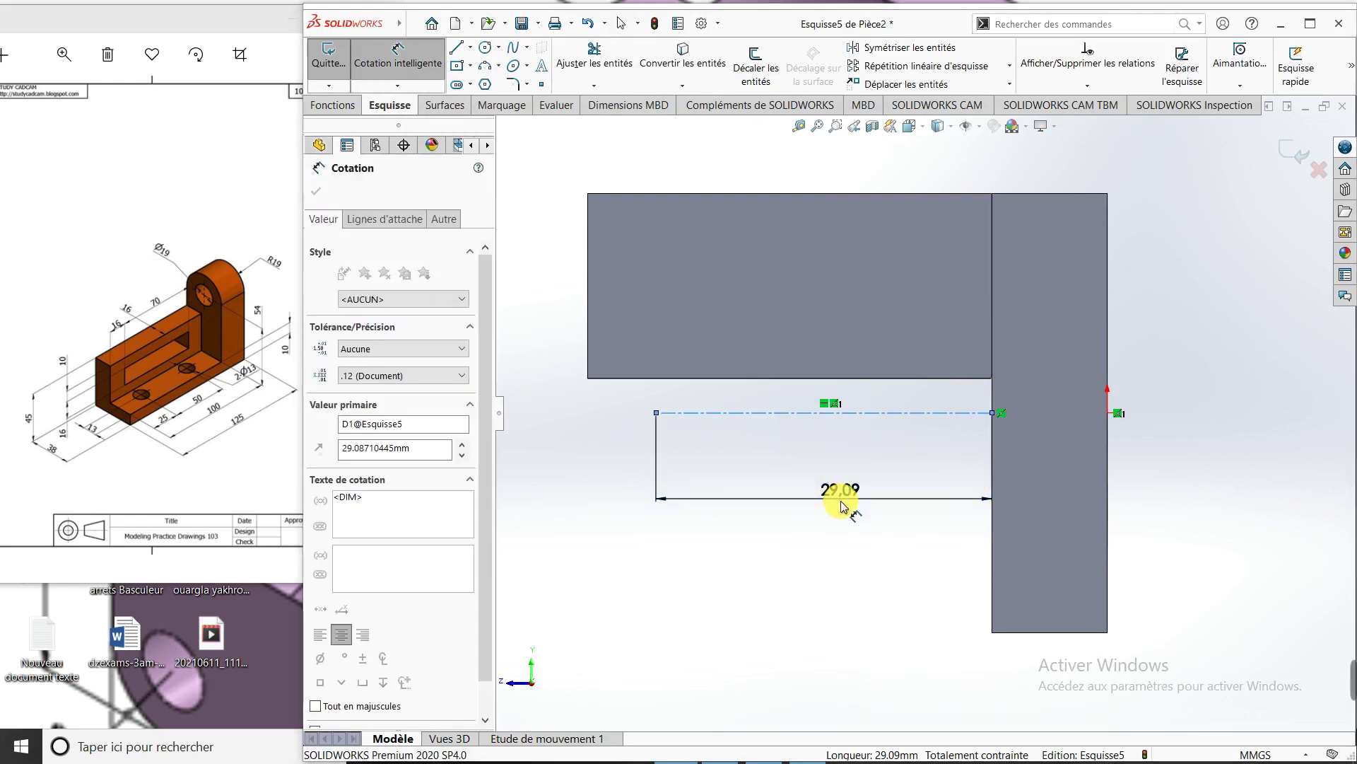
text(79)
key(Return)
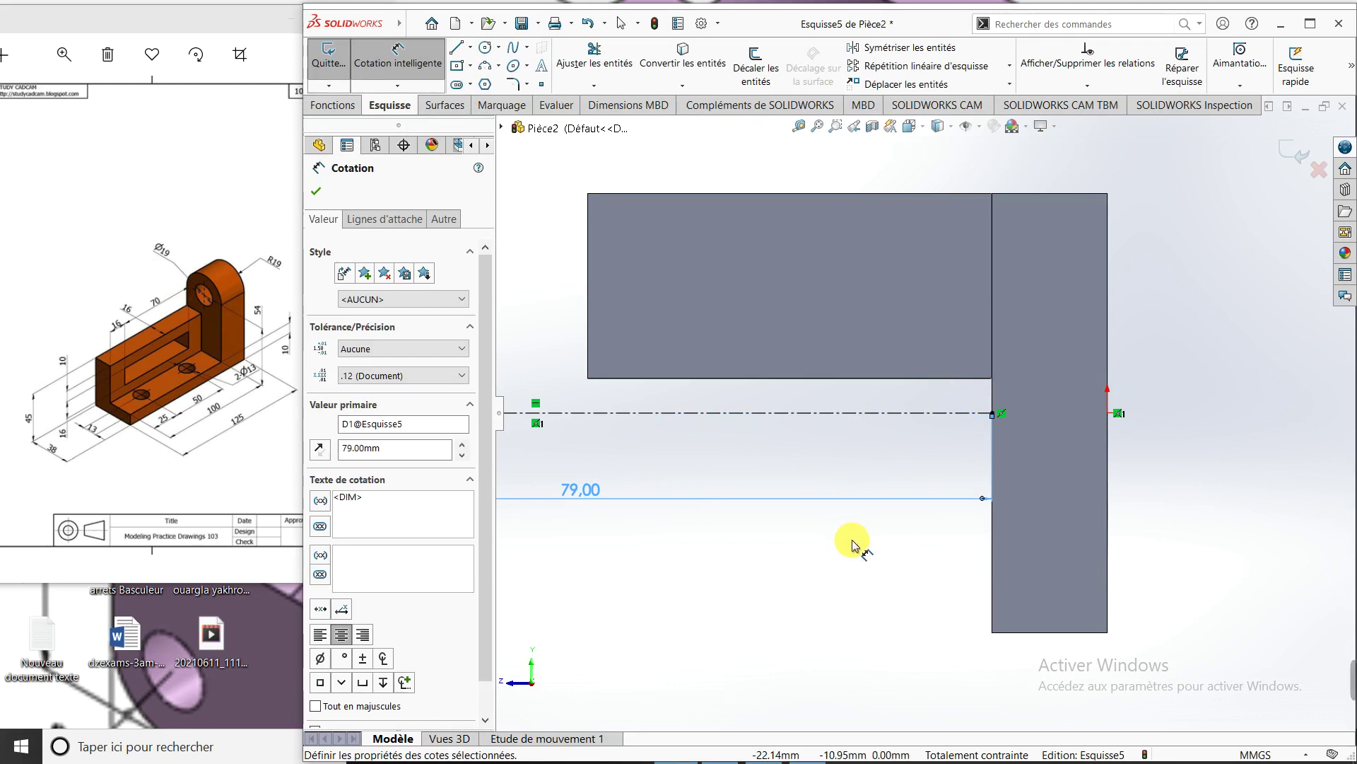
key(f)
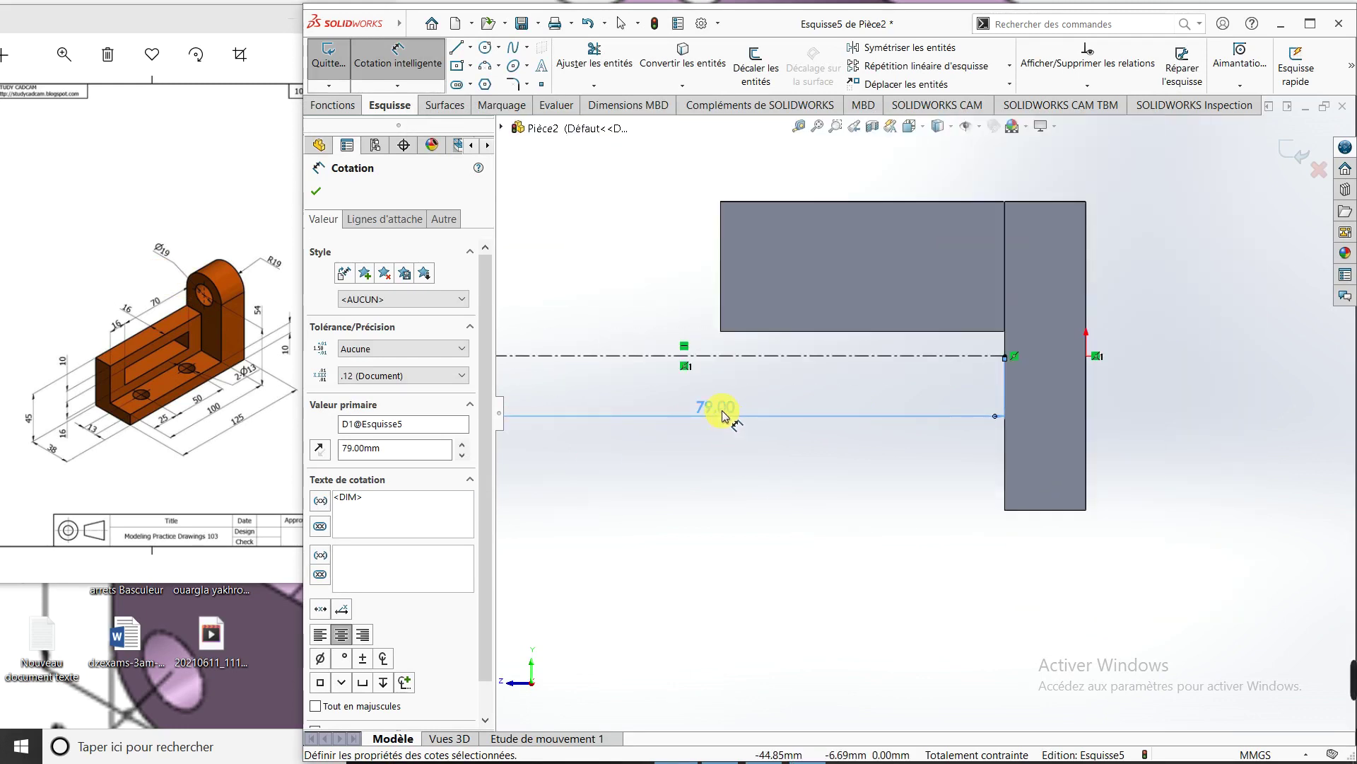
double_click(717, 409)
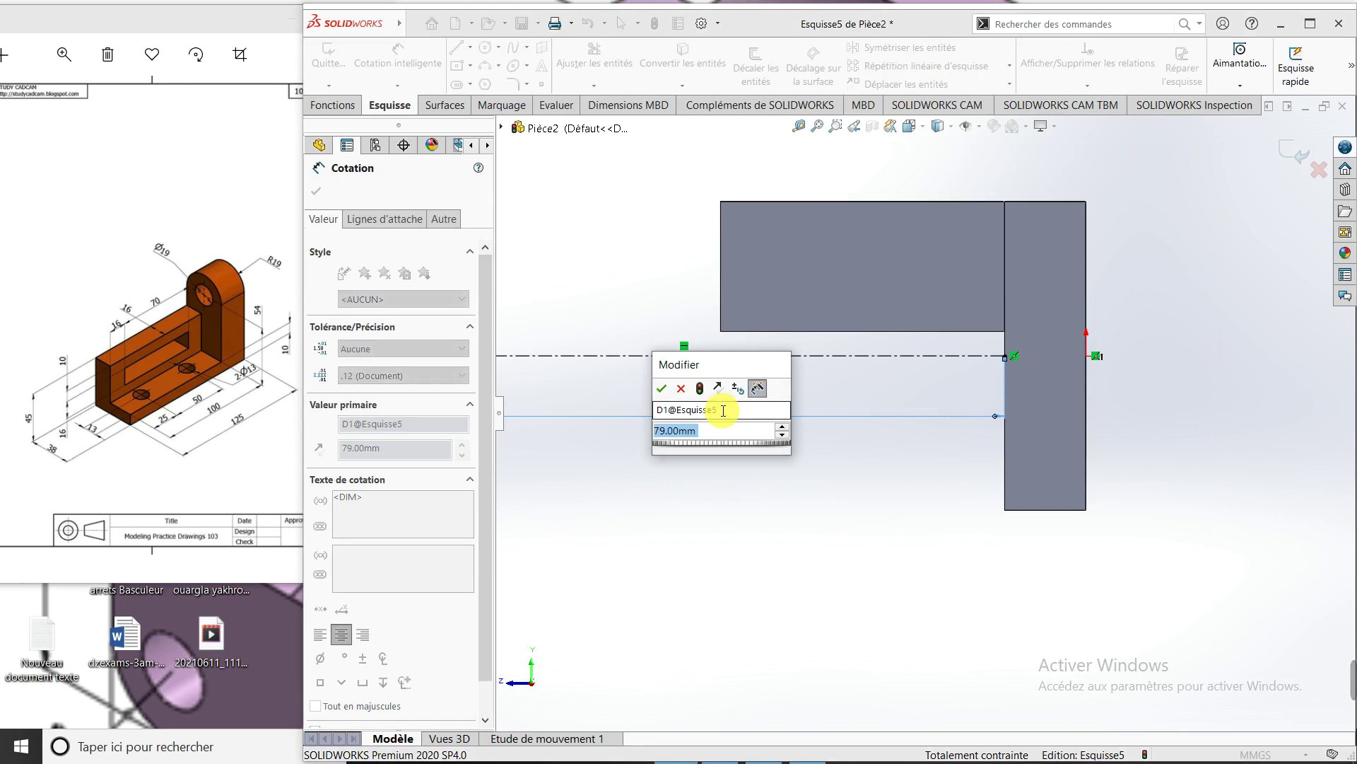
text(54)
key(Return)
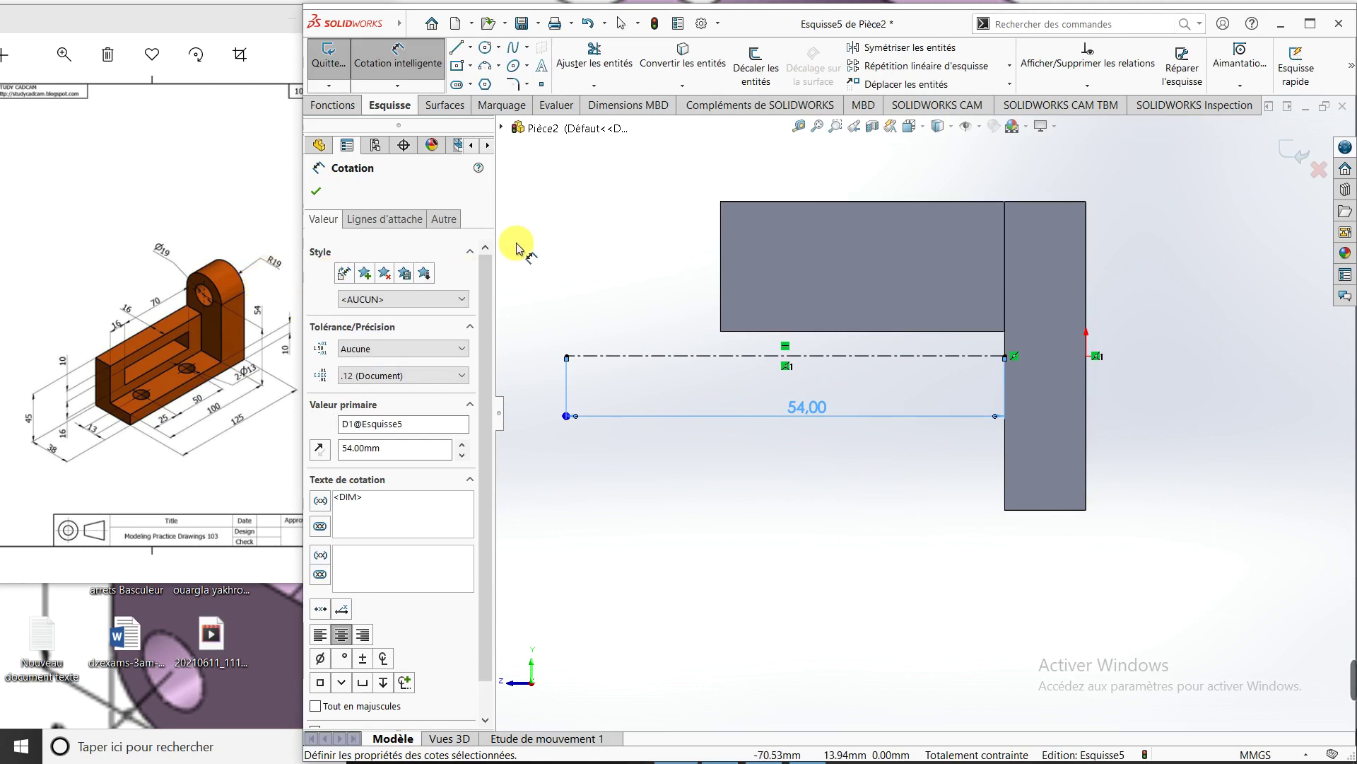
Draw a circle centred on the construction line's left endpoint
click(486, 48)
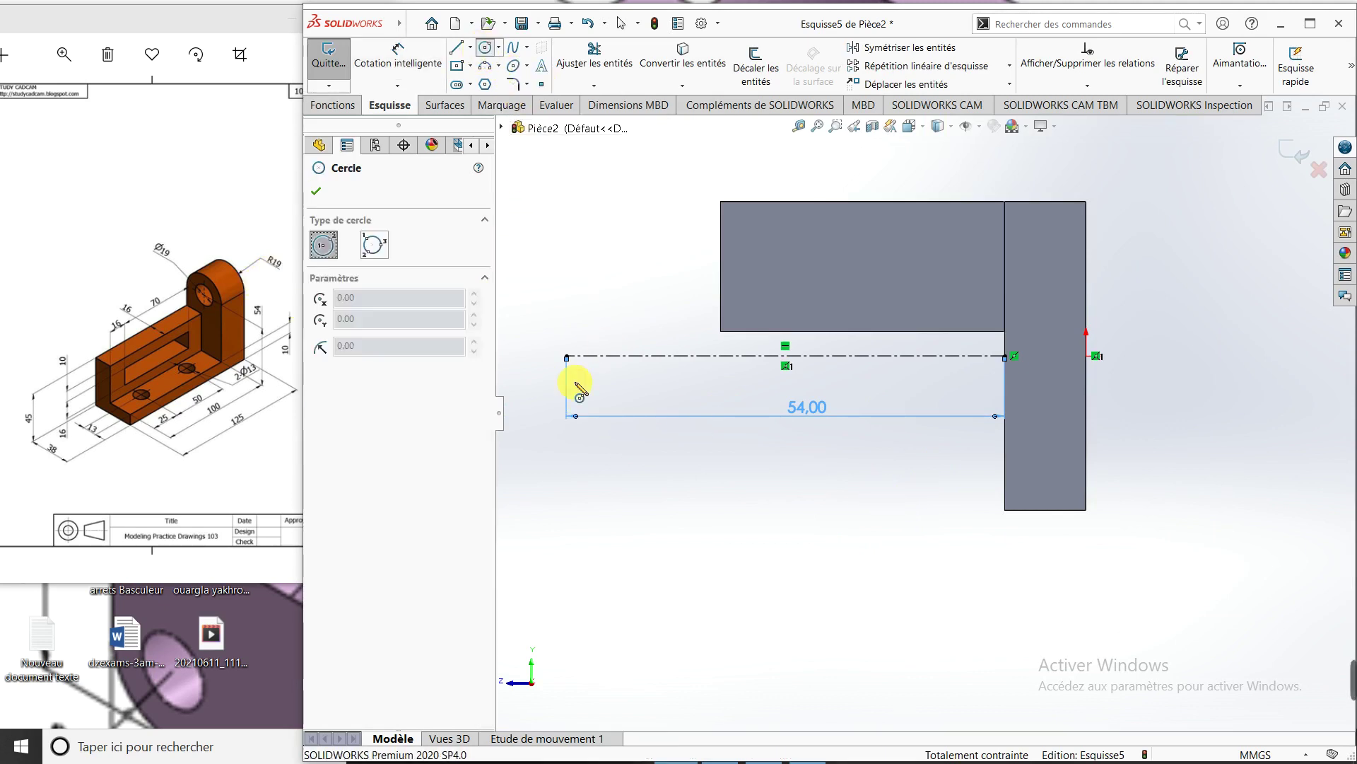
click(567, 356)
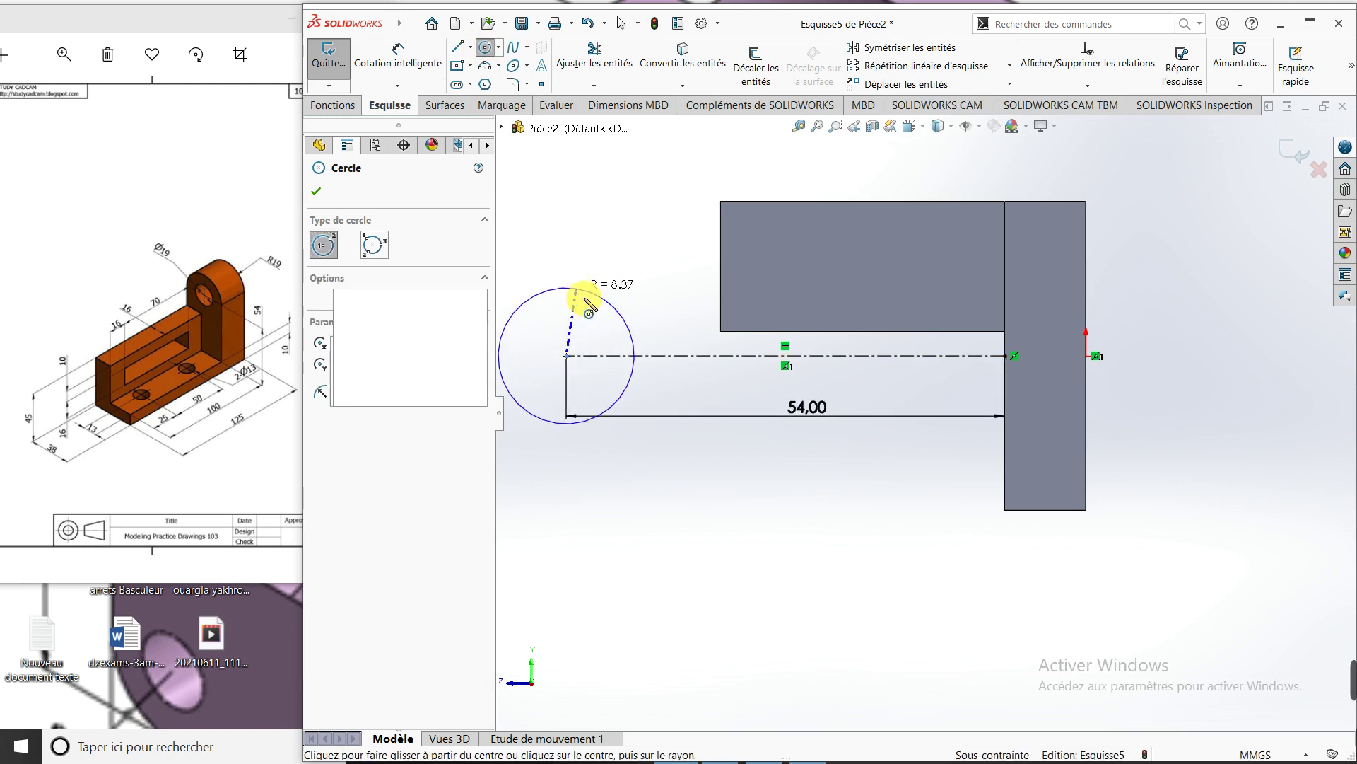
click(574, 289)
key(f)
Dimension the circle's diameter as 19*2, giving Ø38 mm
right_drag(709, 590, 700, 524)
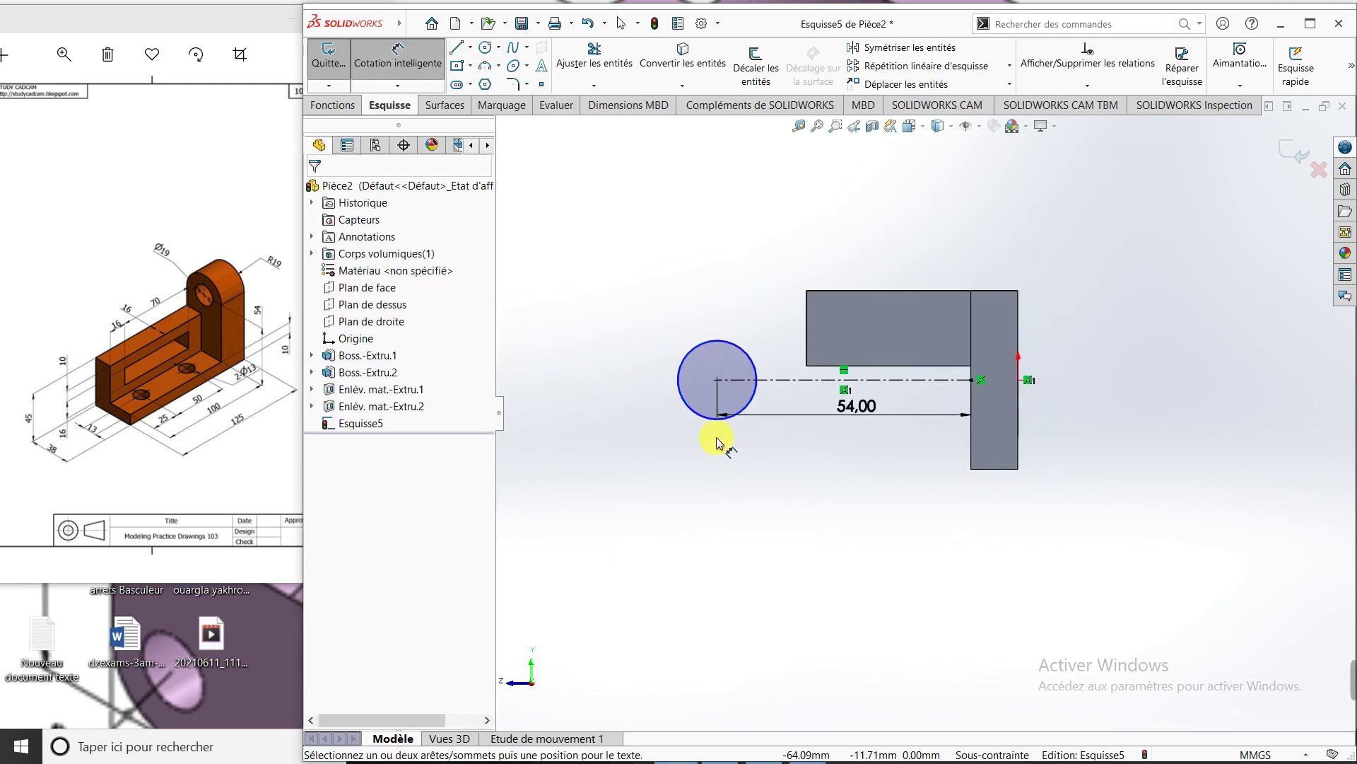
click(753, 410)
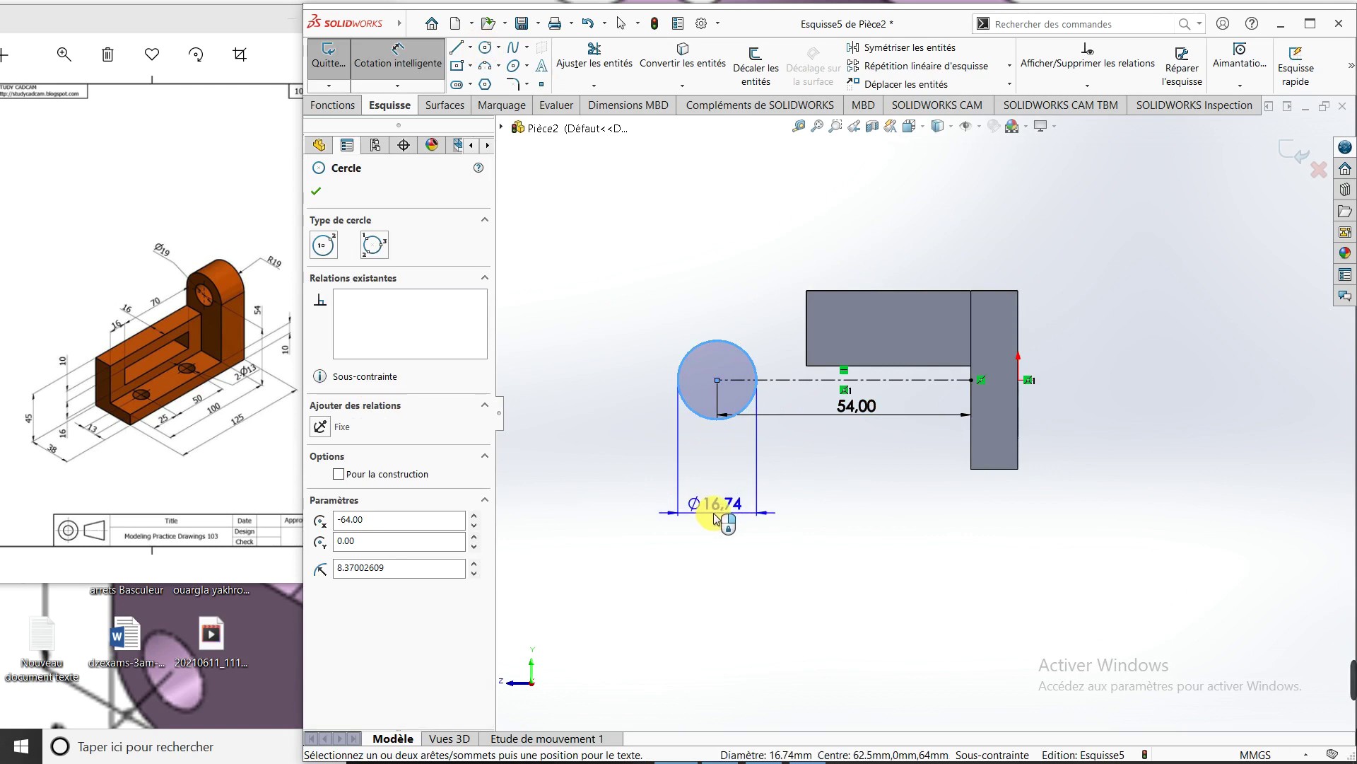
click(703, 506)
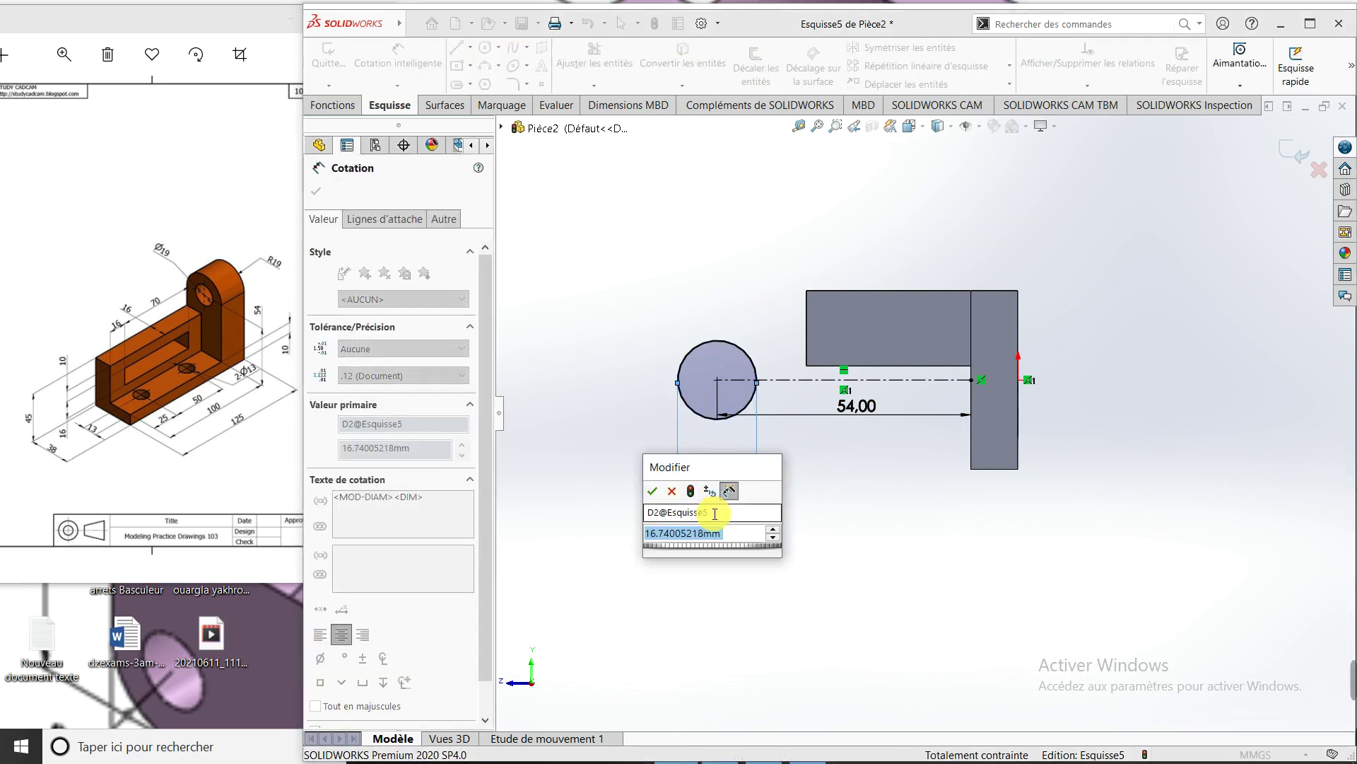
text(19)
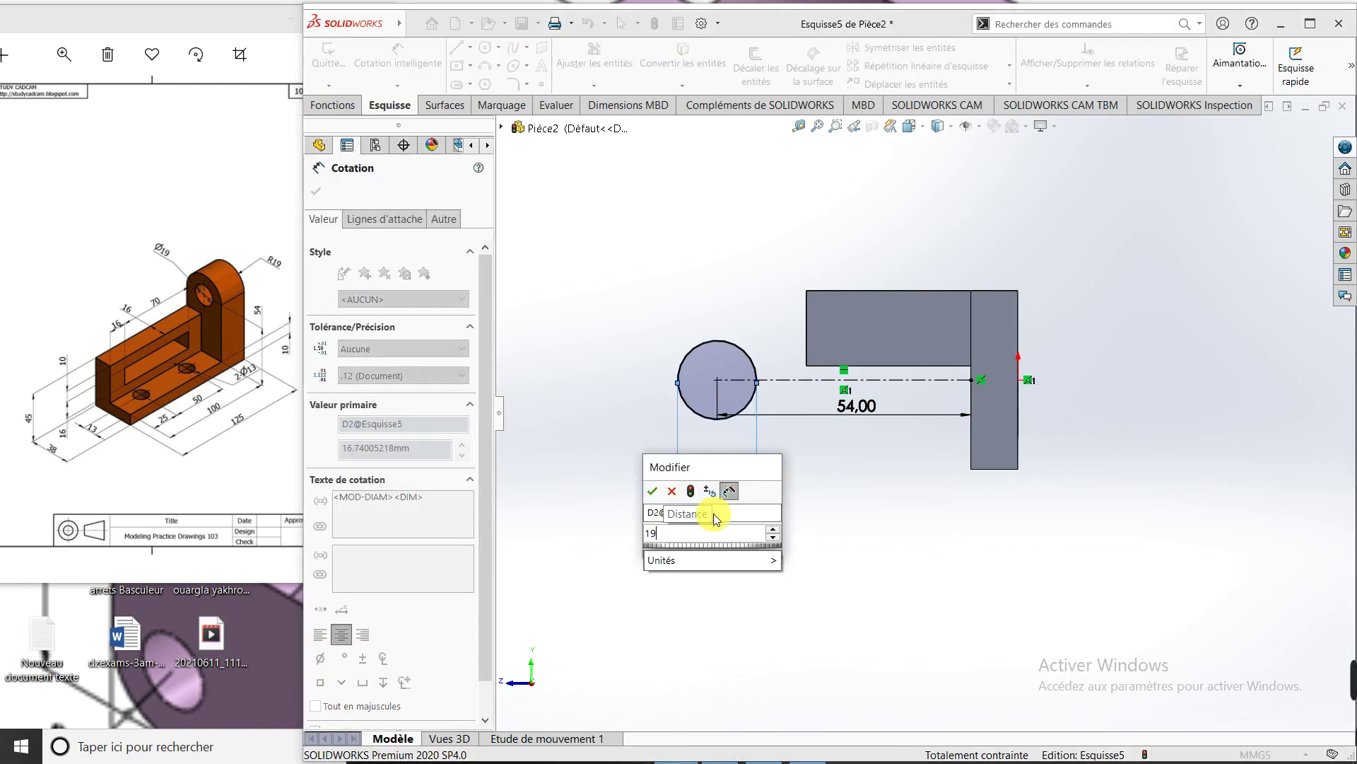
text(*2)
key(Return)
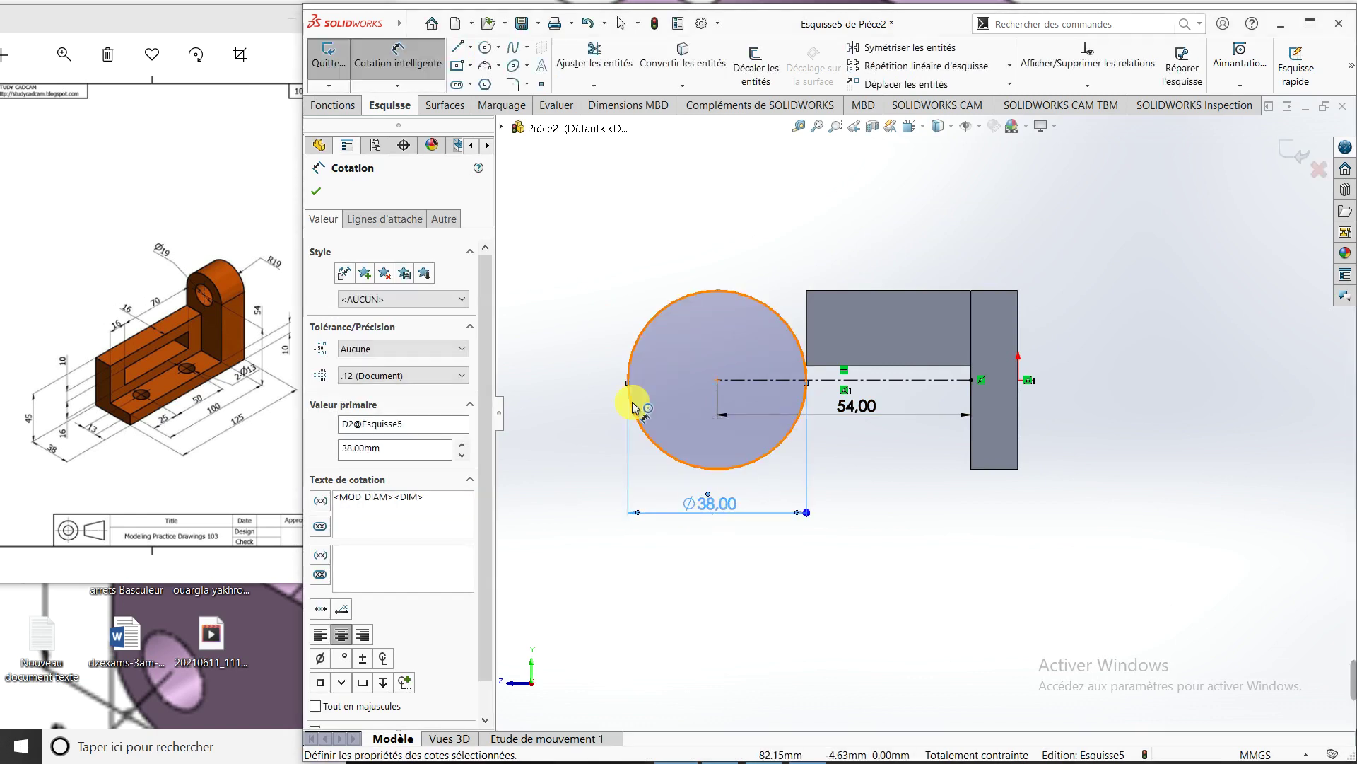
click(316, 192)
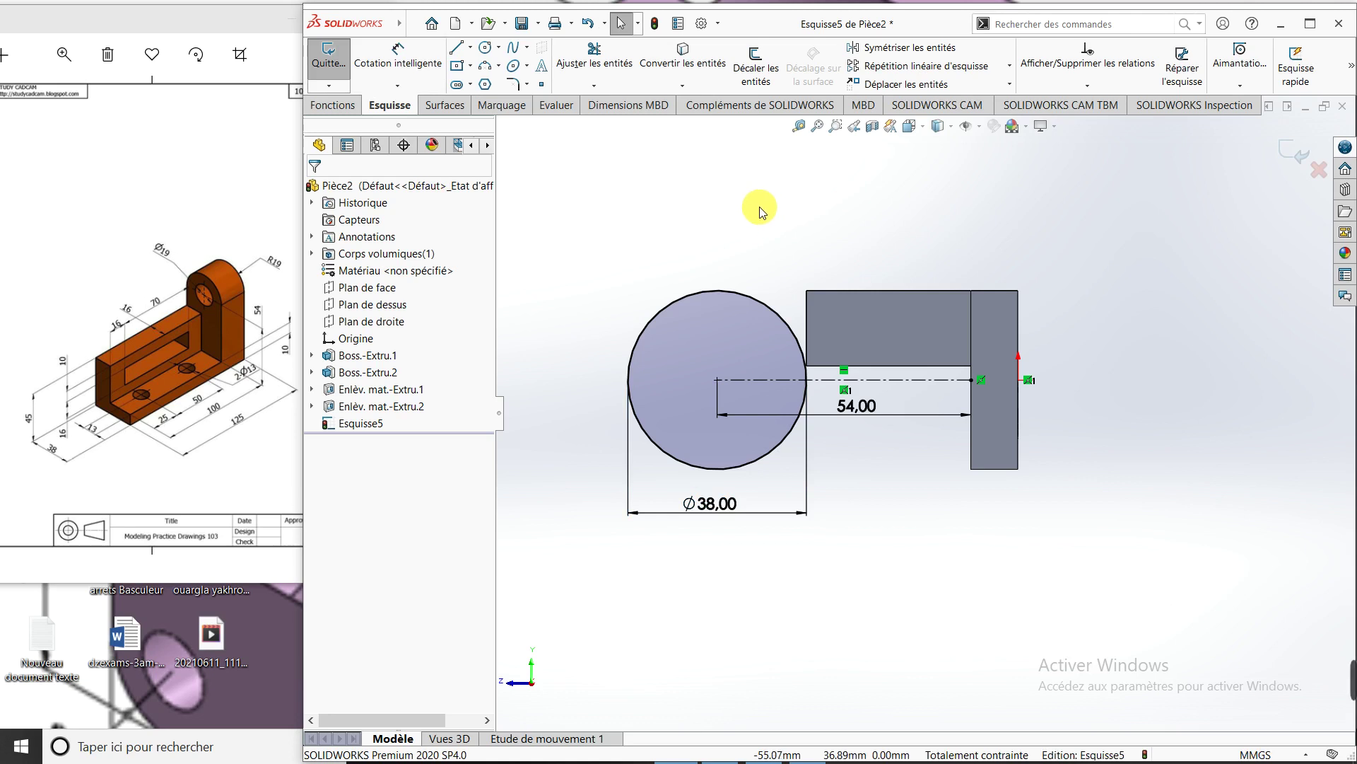
Draw lines joining the circle's bottom and top to the block's lower and upper corners
click(456, 48)
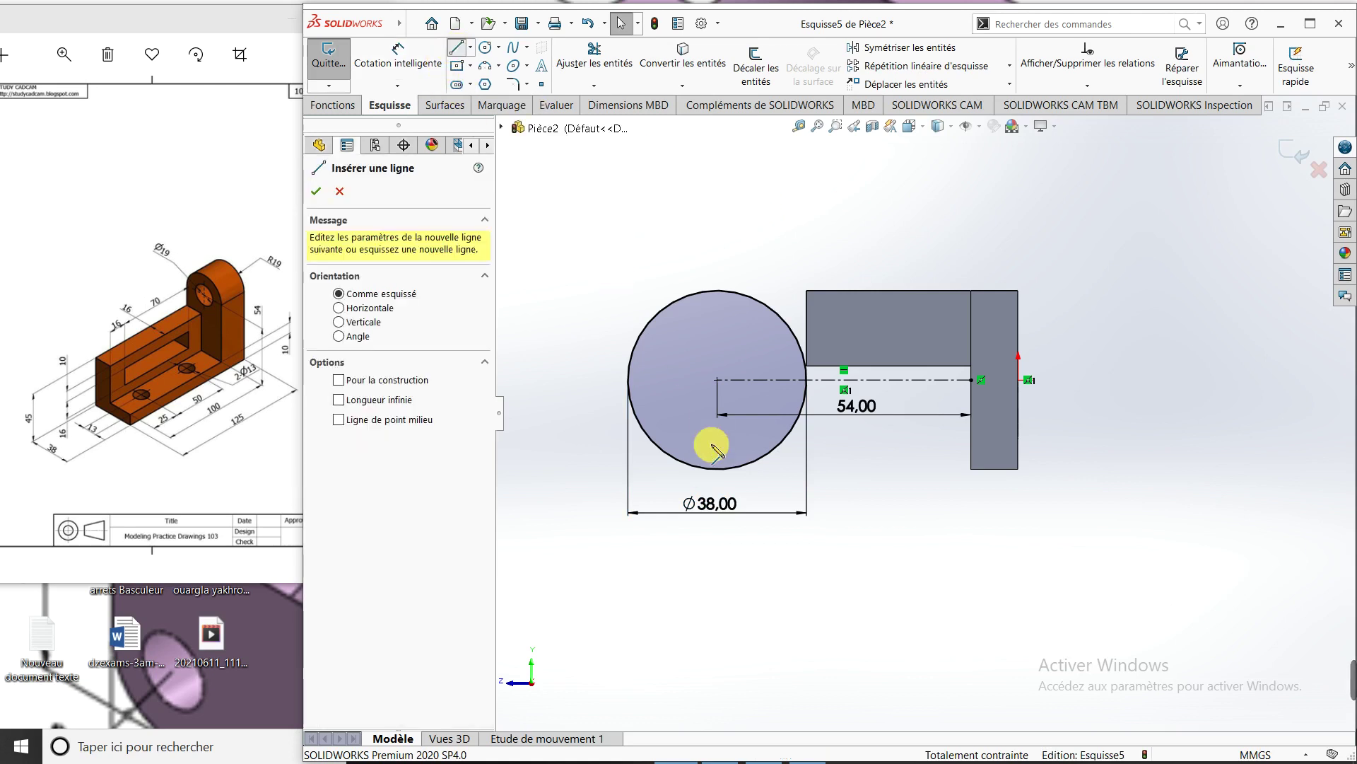
click(717, 468)
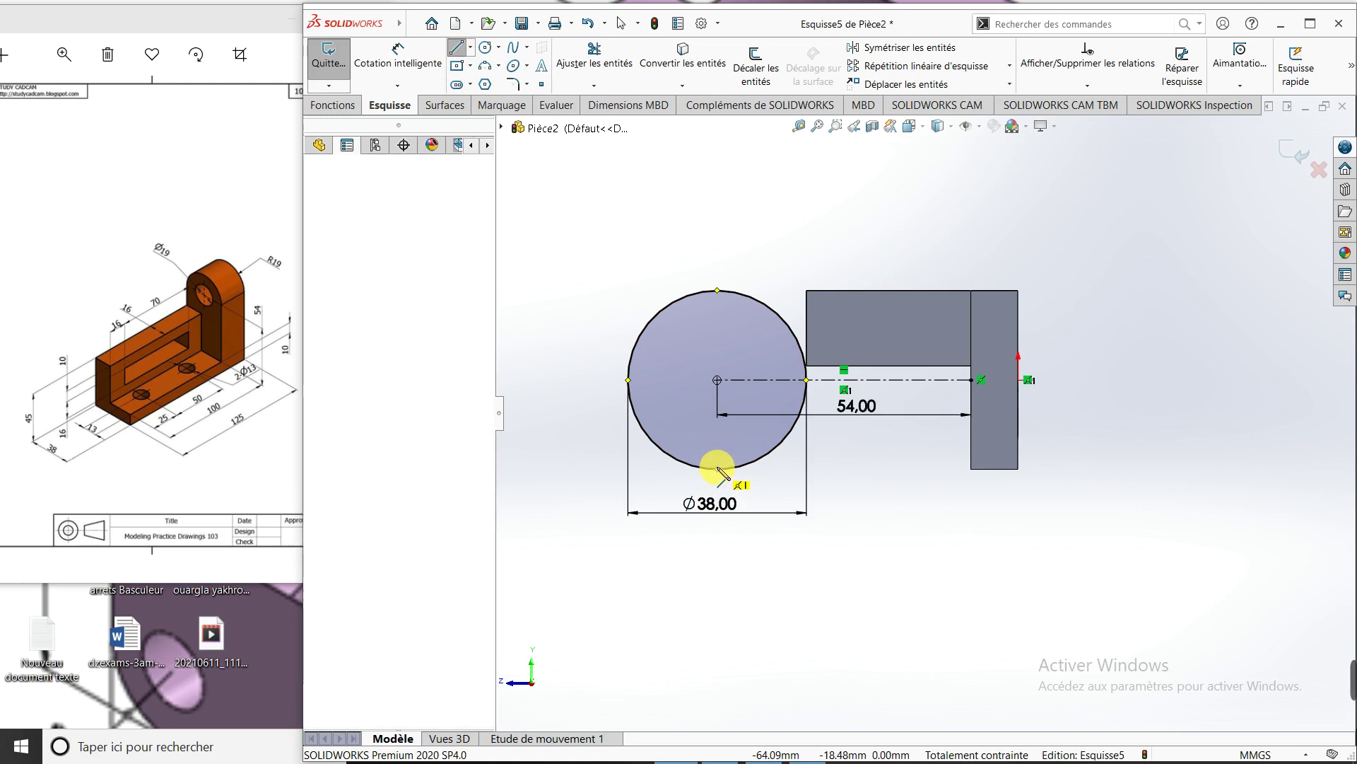
click(972, 468)
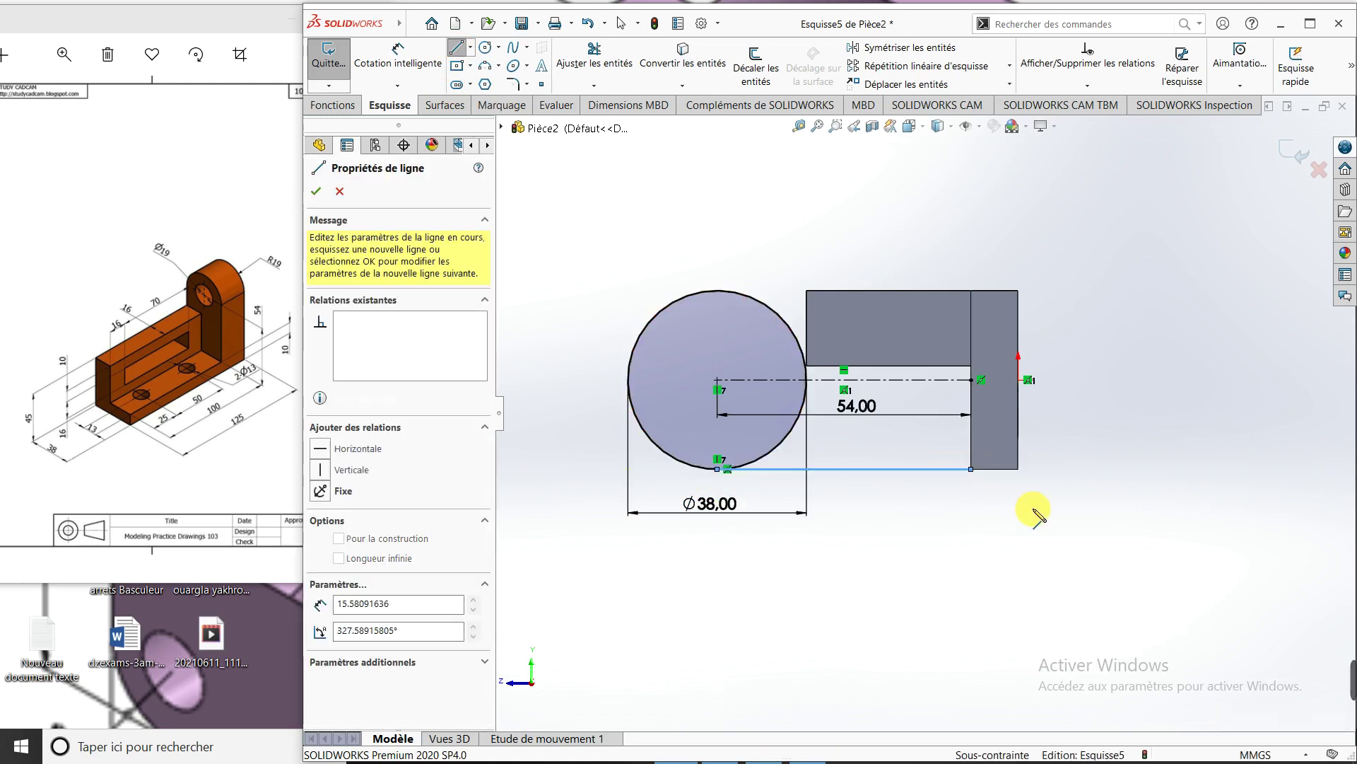
key(Escape)
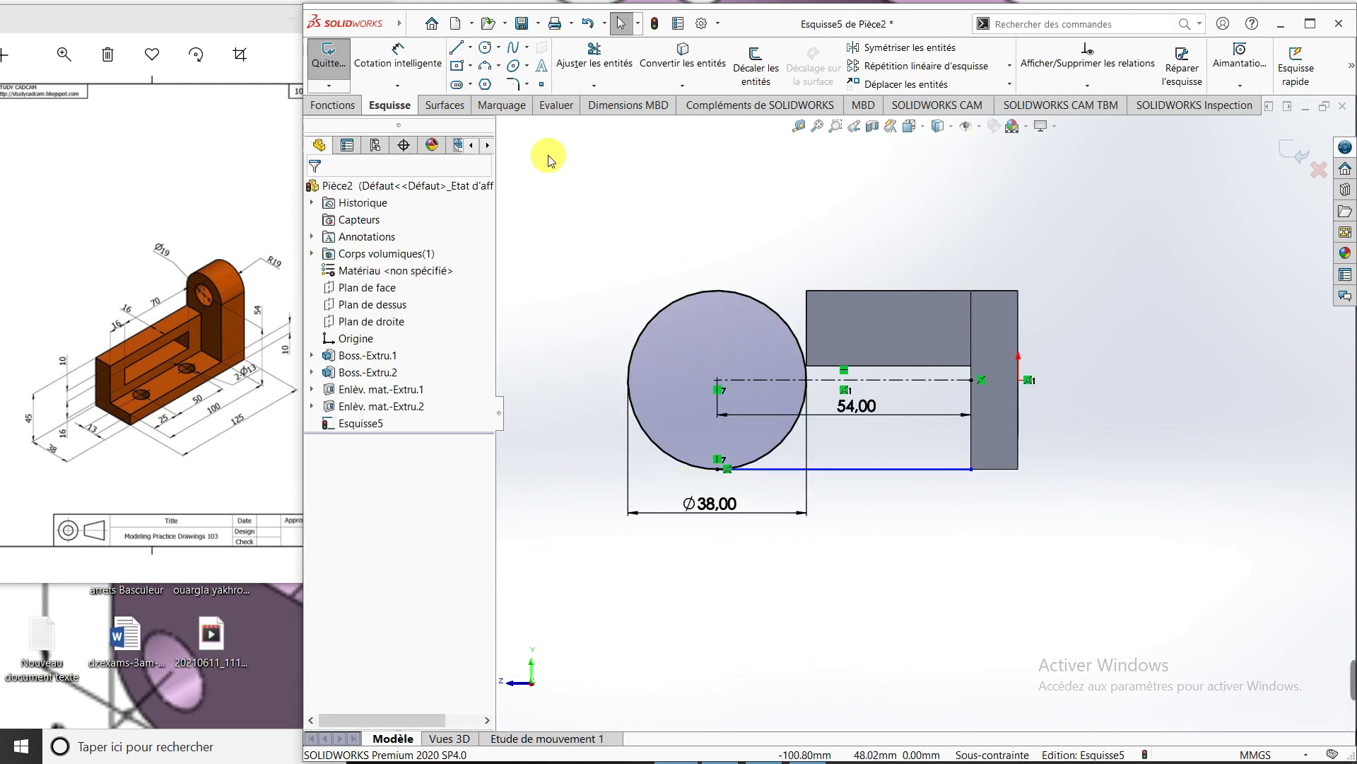
click(463, 49)
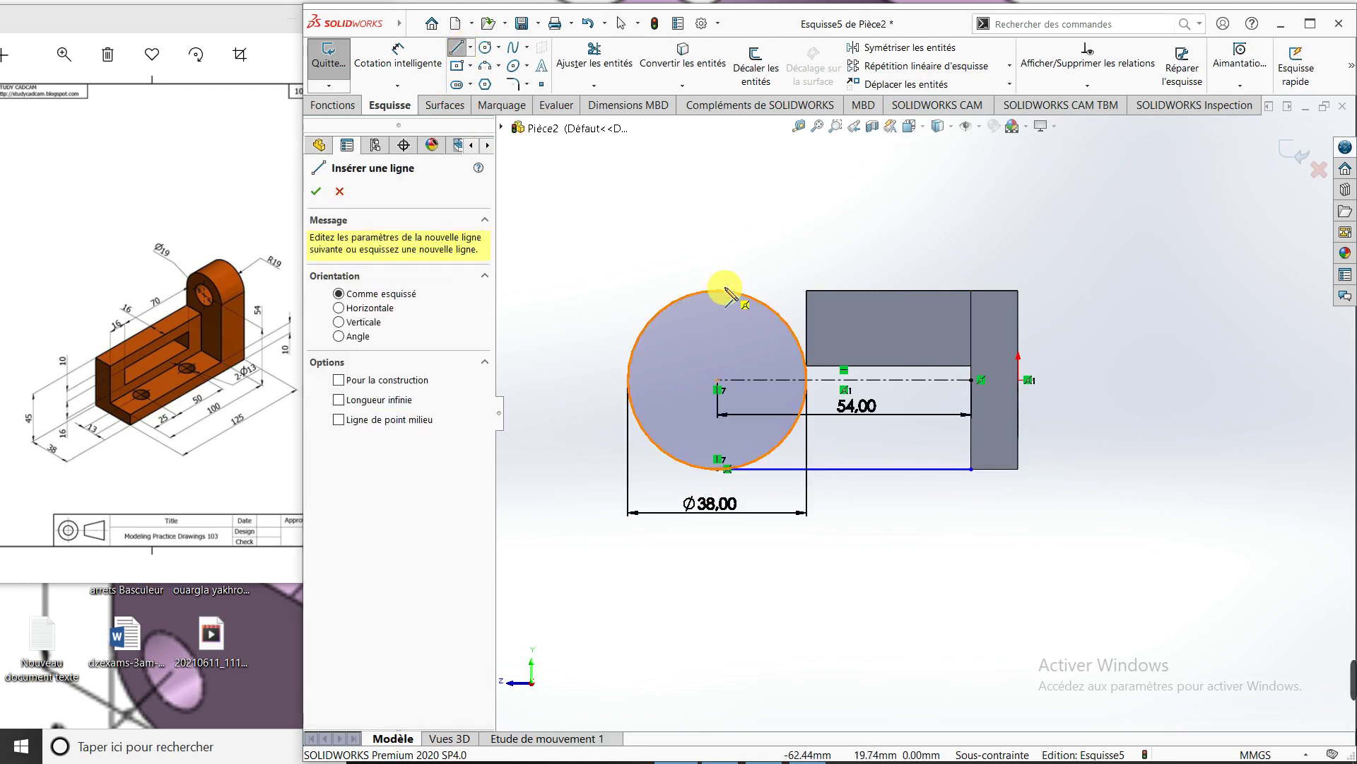
click(972, 290)
key(Escape)
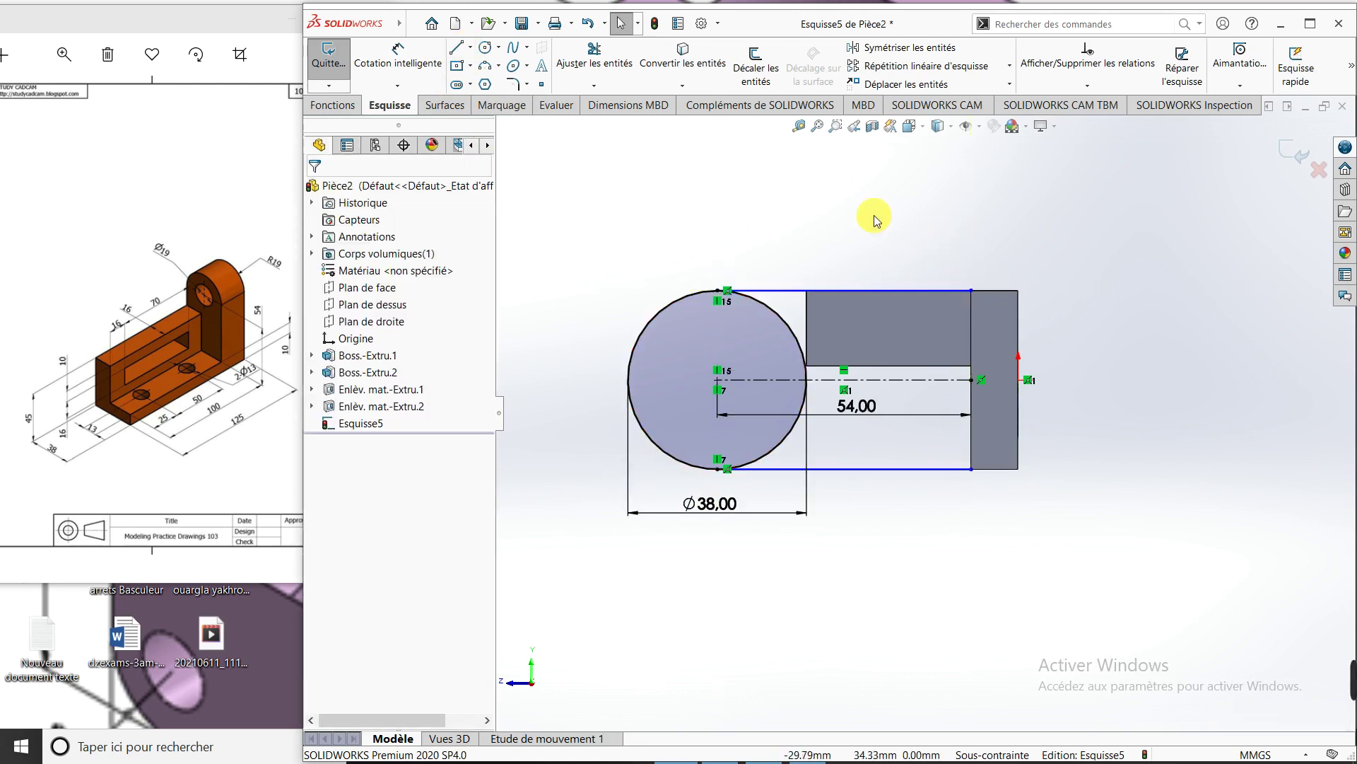
Convert the block's part edge into the sketch and trim away the circle's upper and lower inner arcs
click(673, 65)
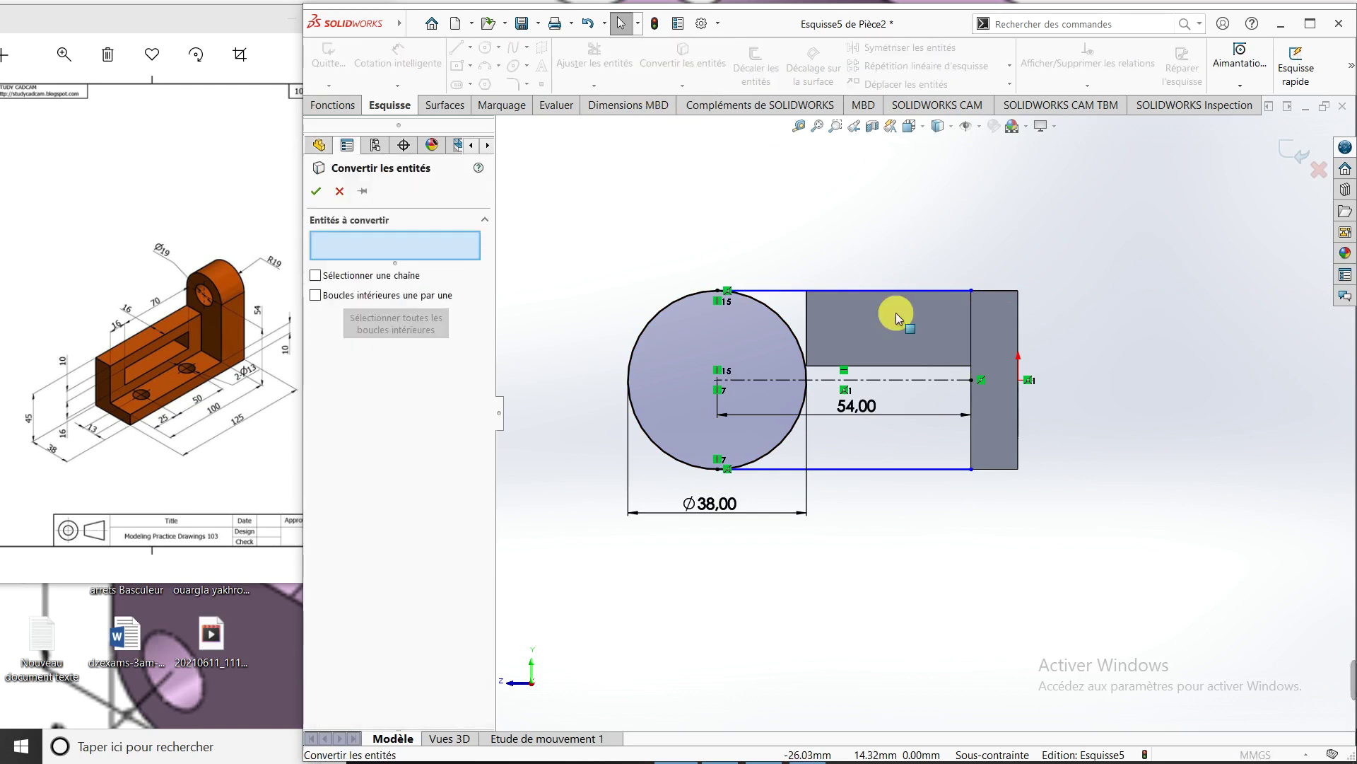
click(971, 328)
click(317, 191)
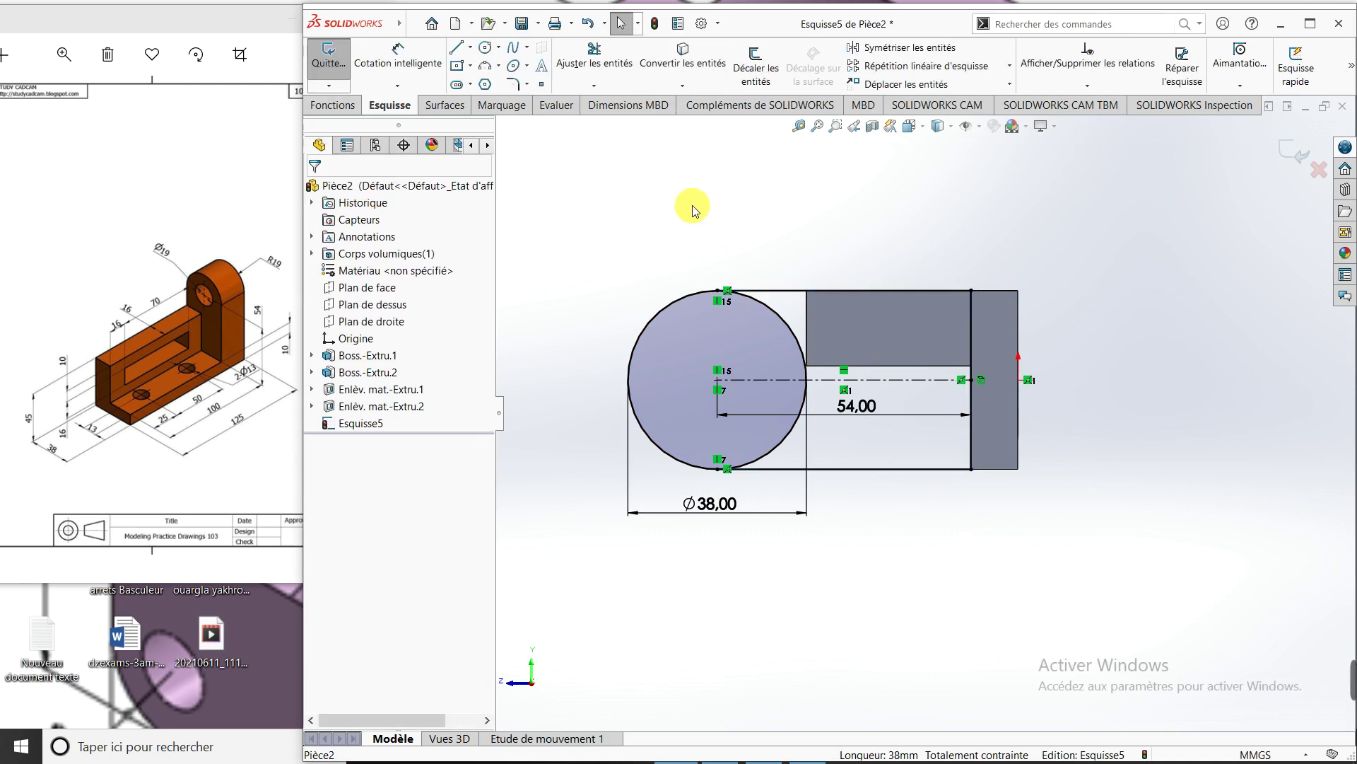
click(608, 71)
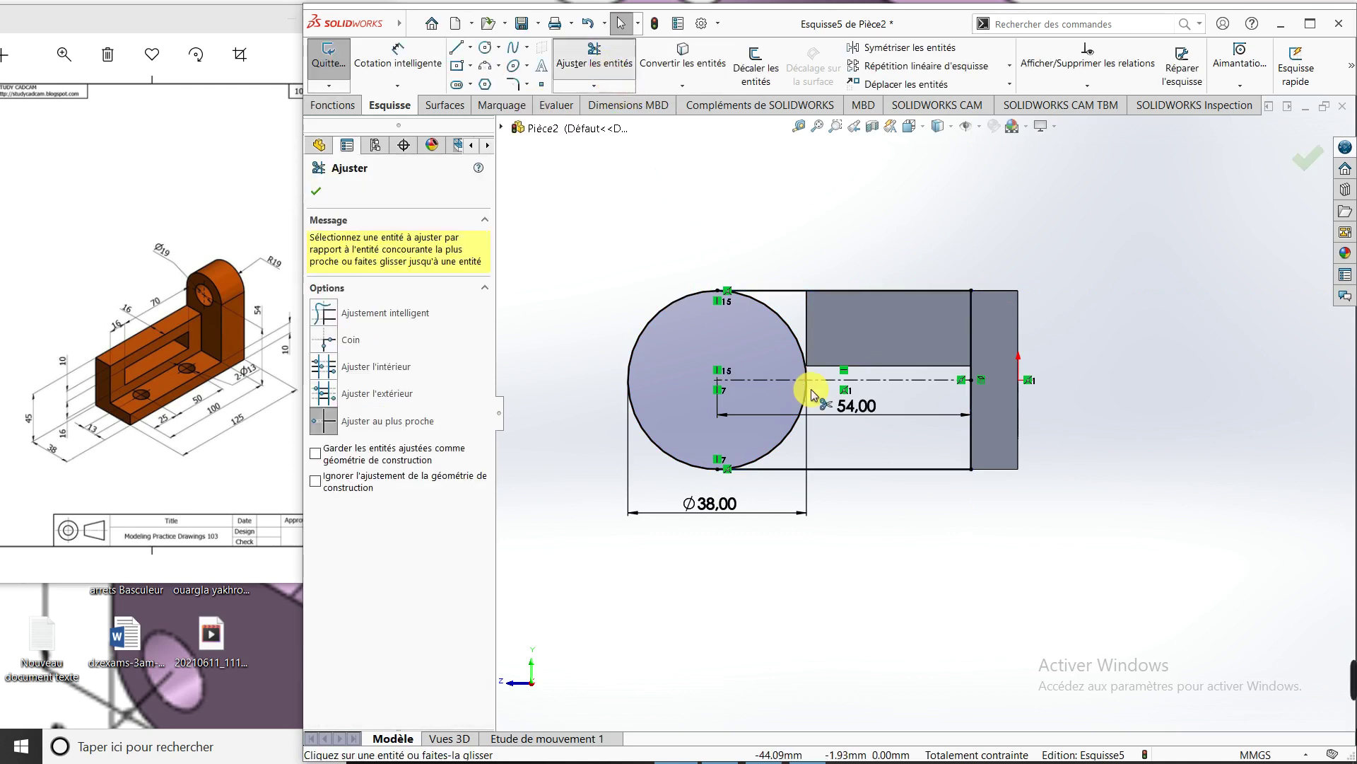
click(781, 322)
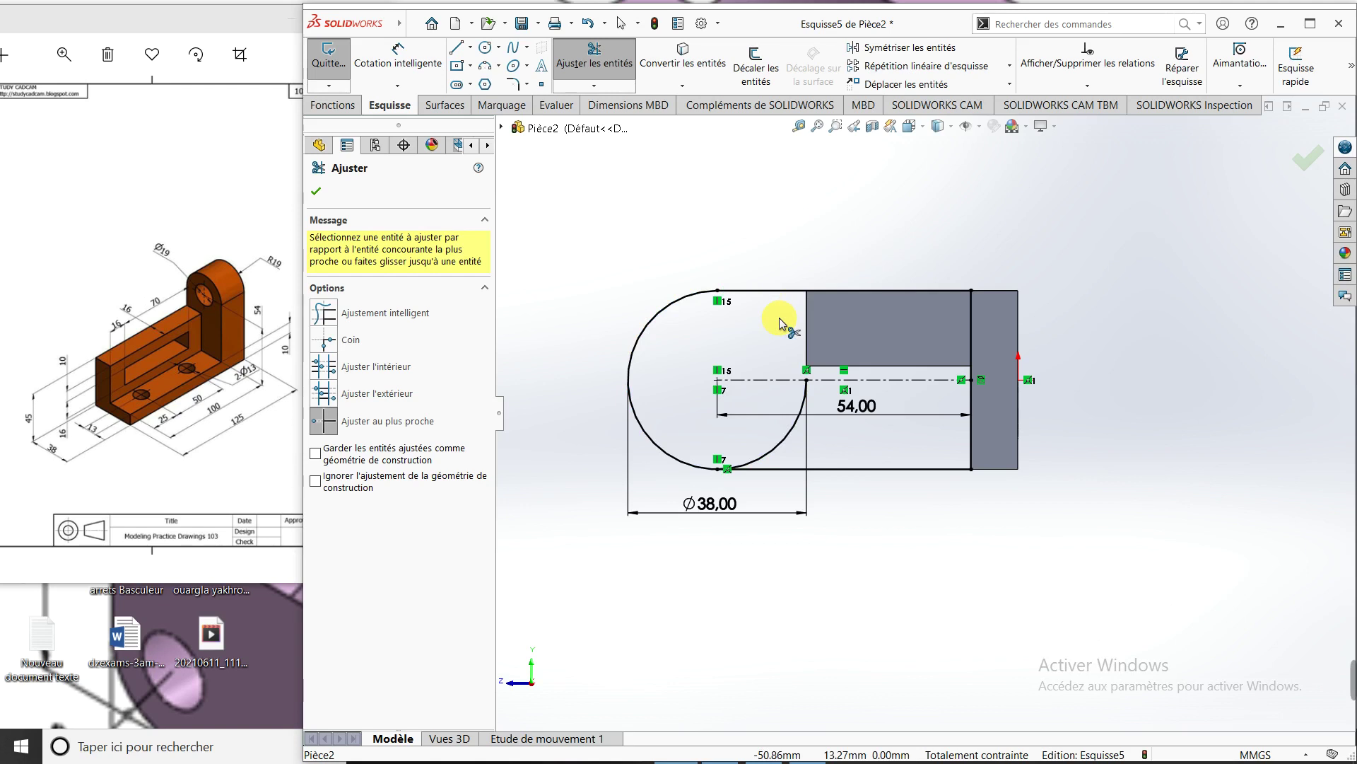
click(791, 440)
scroll(879, 491, up, 2)
scroll(879, 482, up, 1)
mouse_move(879, 482)
middle_down()
mouse_move(1013, 458)
mouse_move(1248, 378)
mouse_move(1127, 333)
middle_up()
scroll(1058, 429, down, 2)
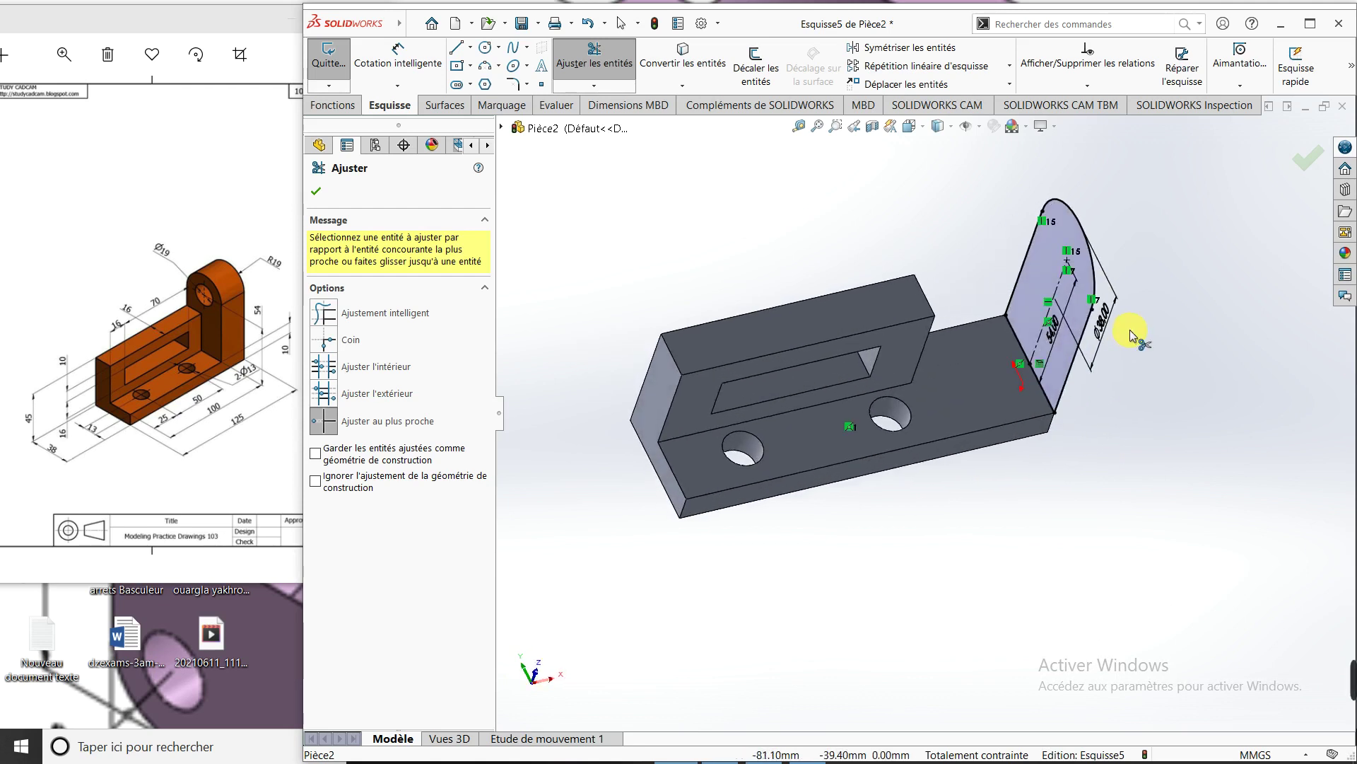
Extrude the lug sketch reversed back over the part, Up To Surface at the chosen face
click(320, 191)
click(336, 111)
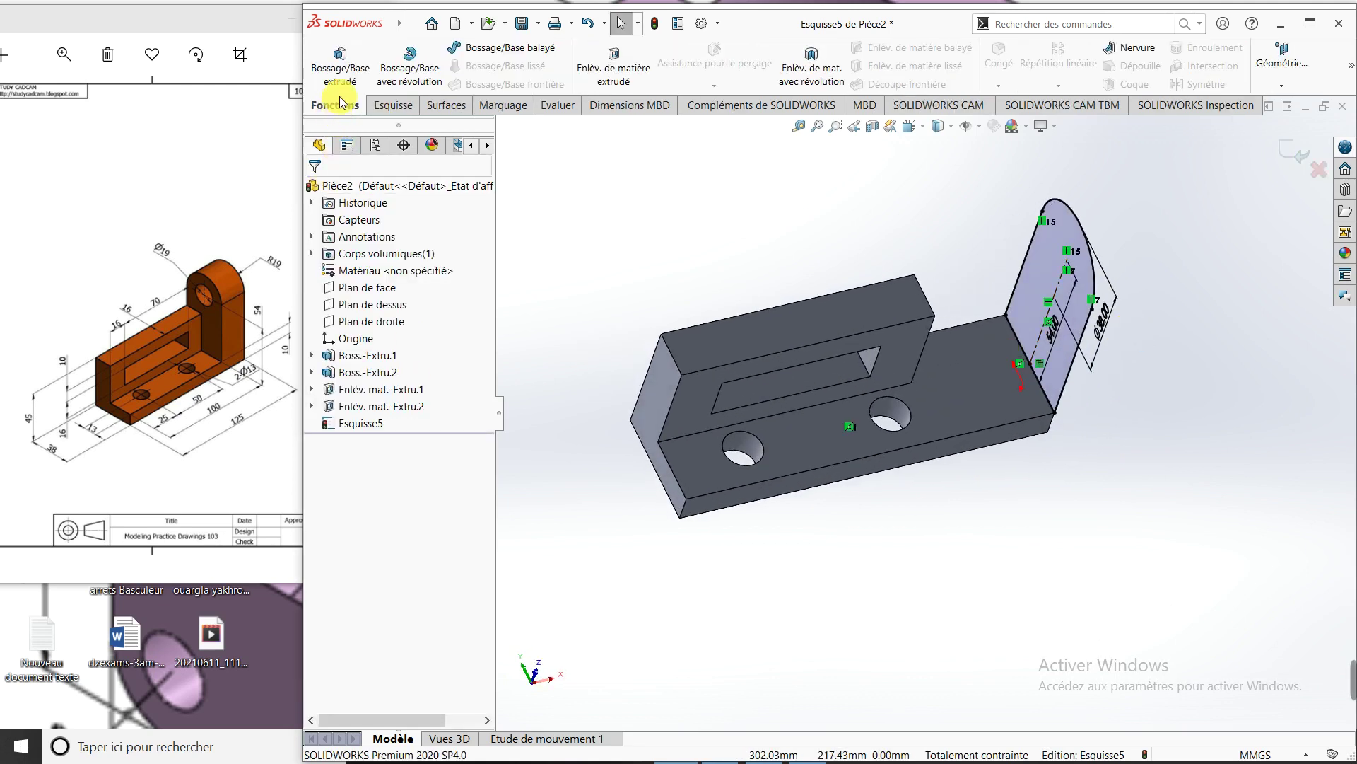
click(340, 67)
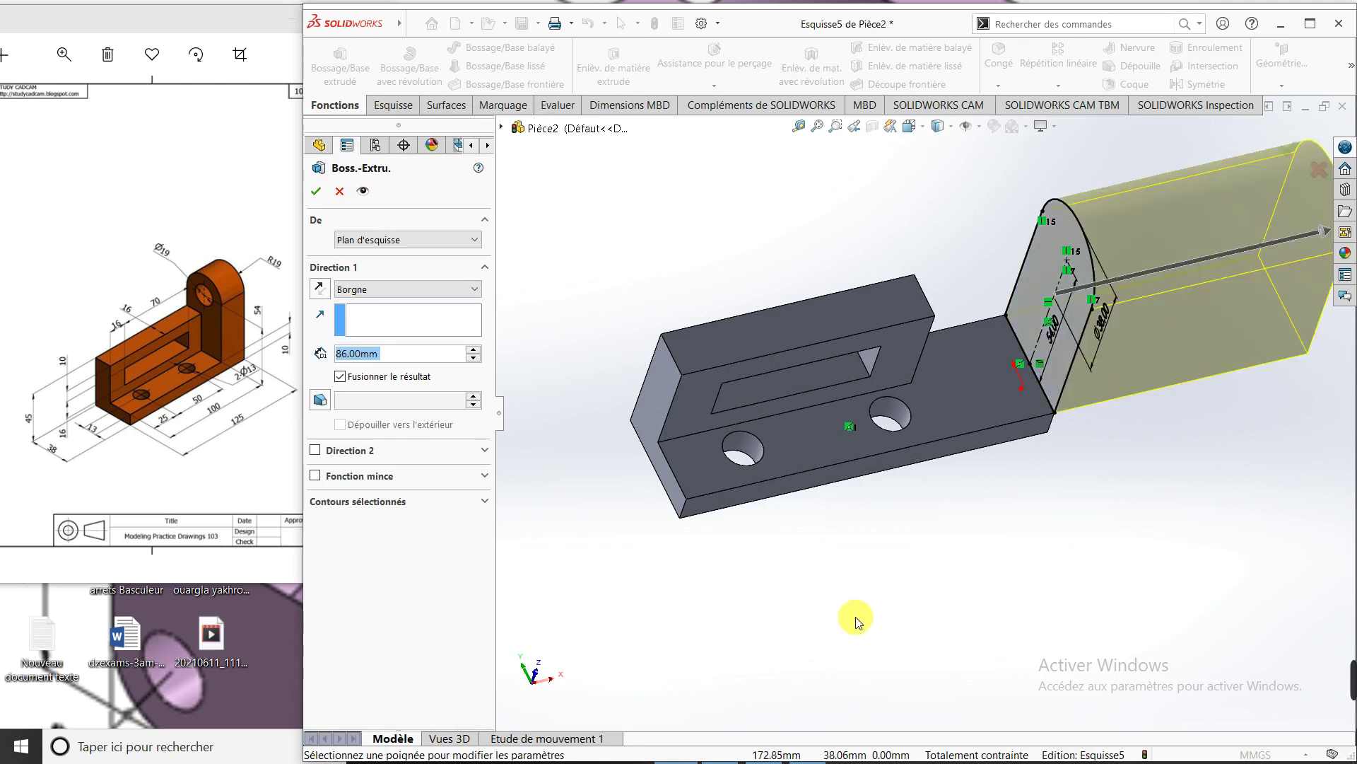
mouse_move(855, 617)
middle_down()
mouse_move(788, 563)
mouse_move(1048, 454)
mouse_move(502, 376)
middle_up()
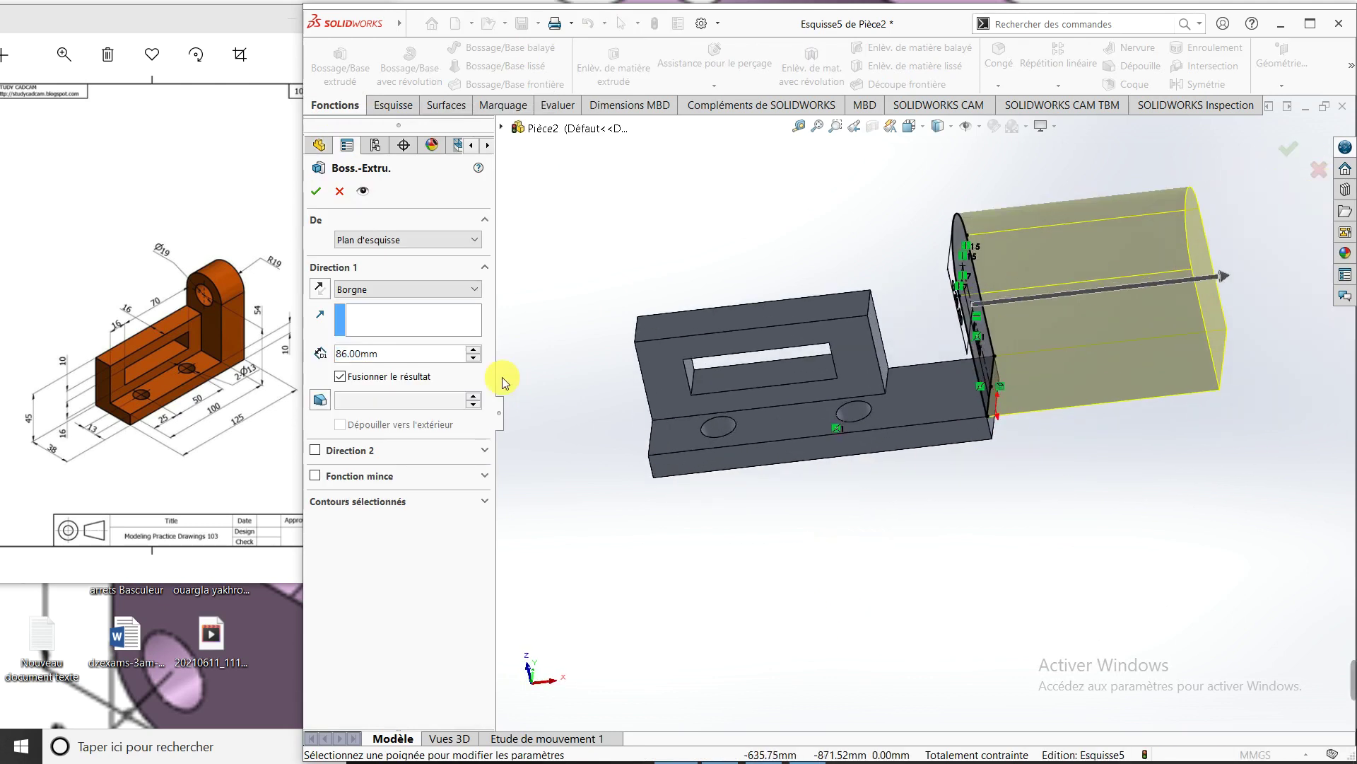
click(320, 289)
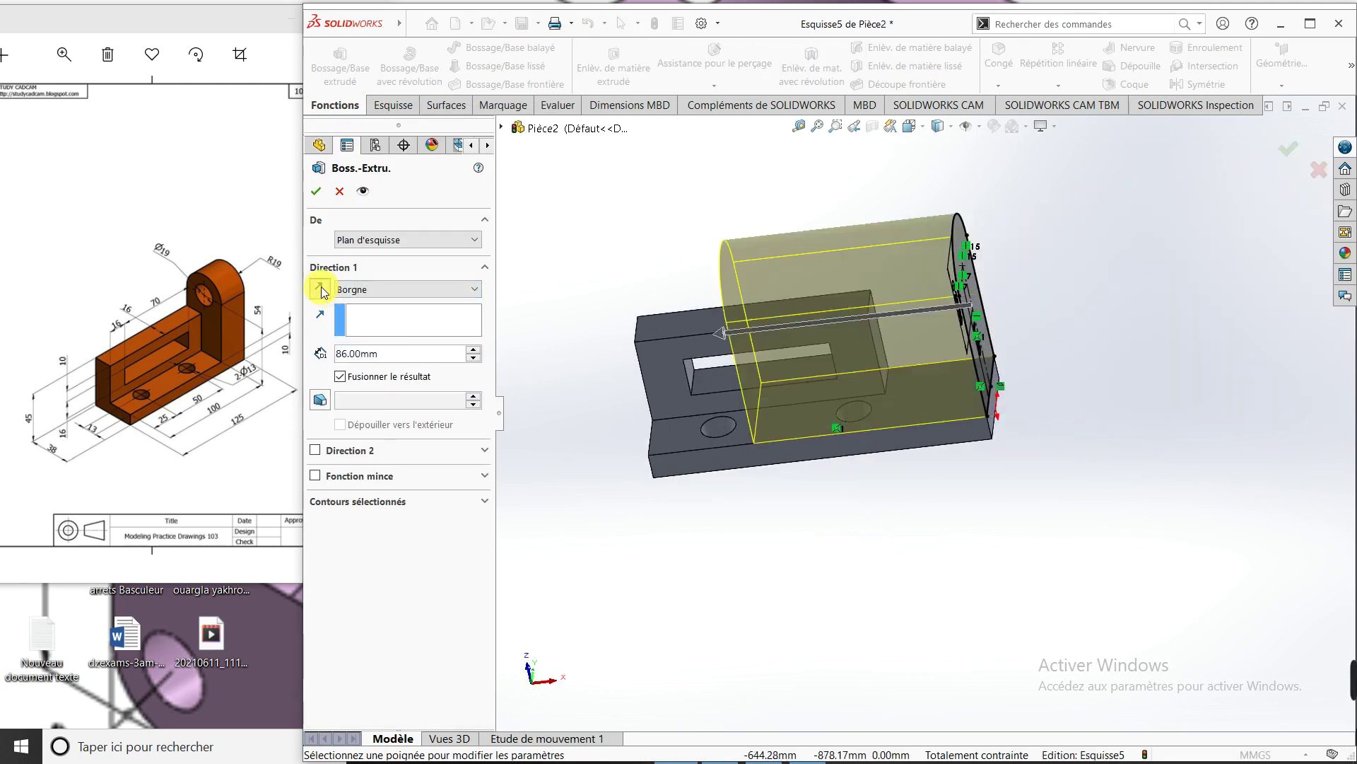
click(428, 290)
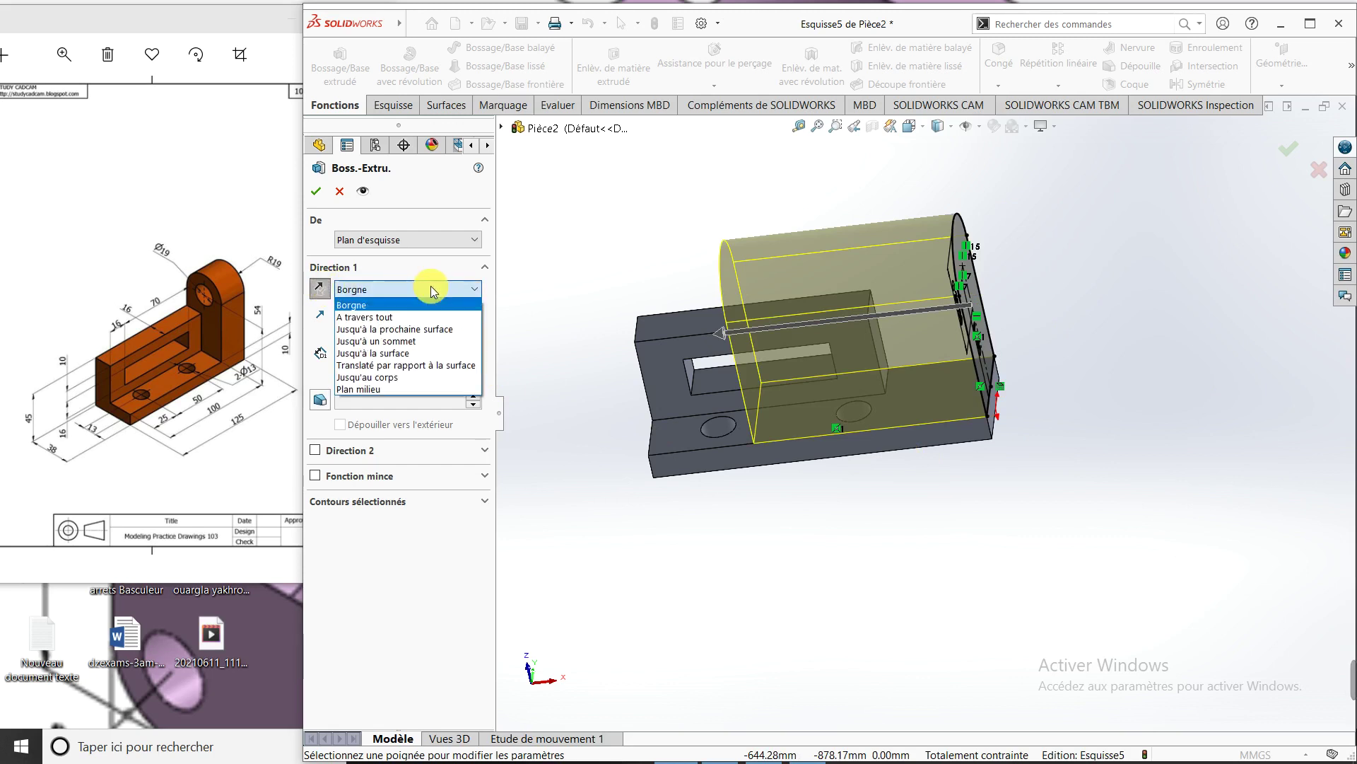
click(410, 354)
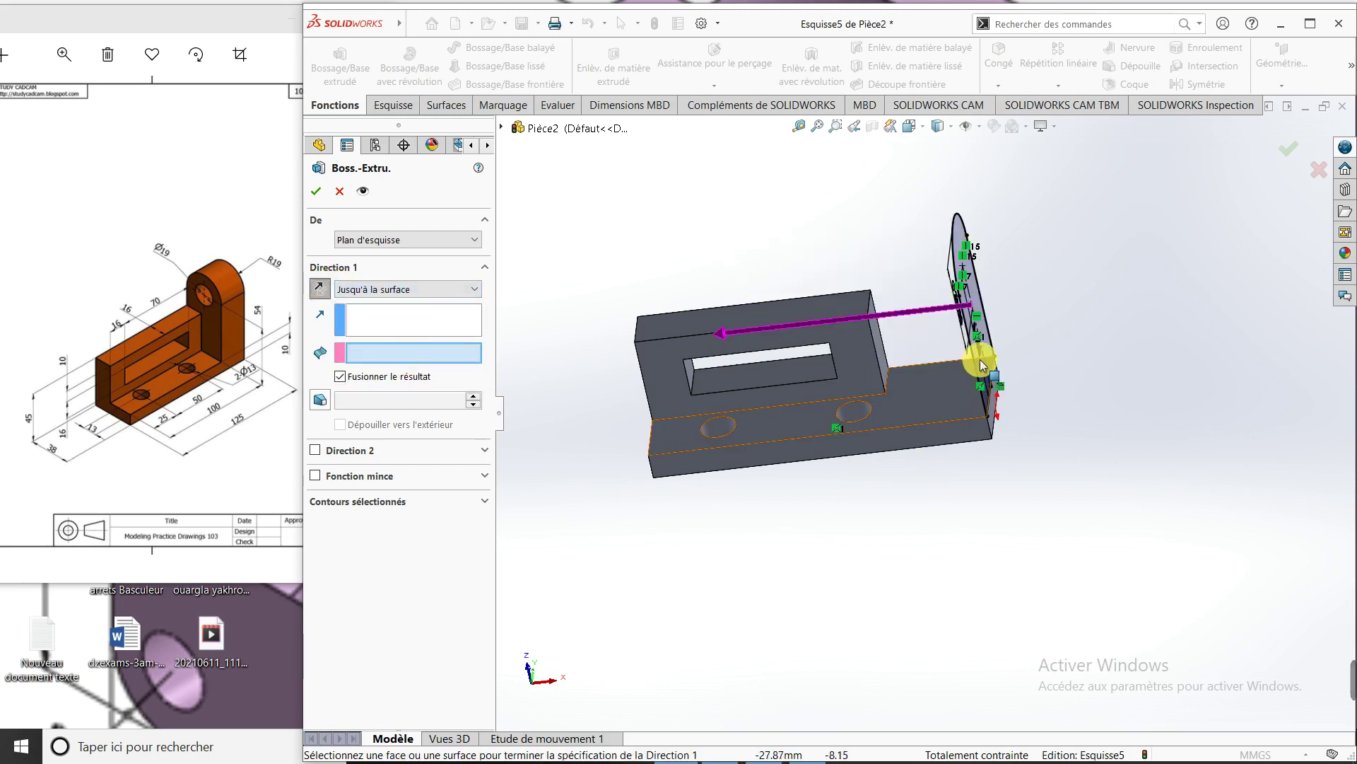
scroll(919, 357, down, 3)
click(841, 349)
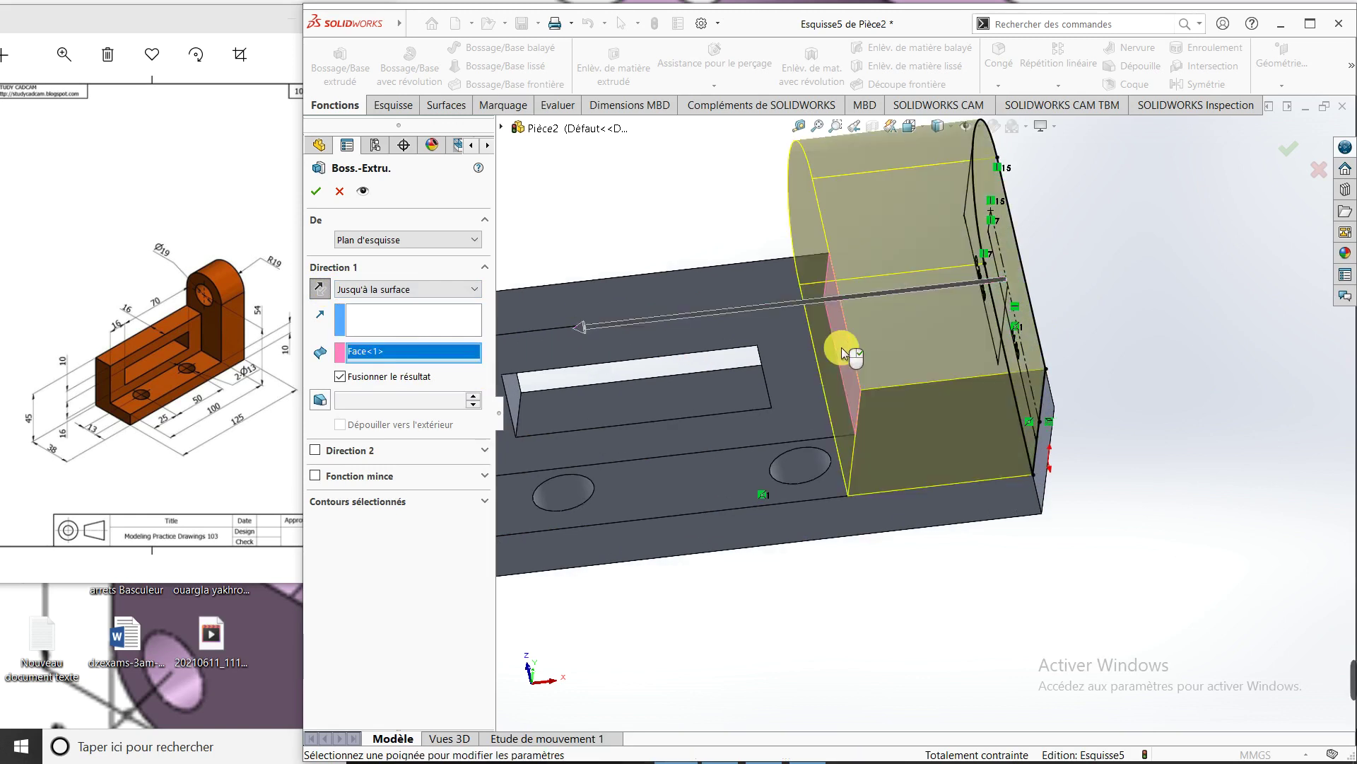
click(316, 191)
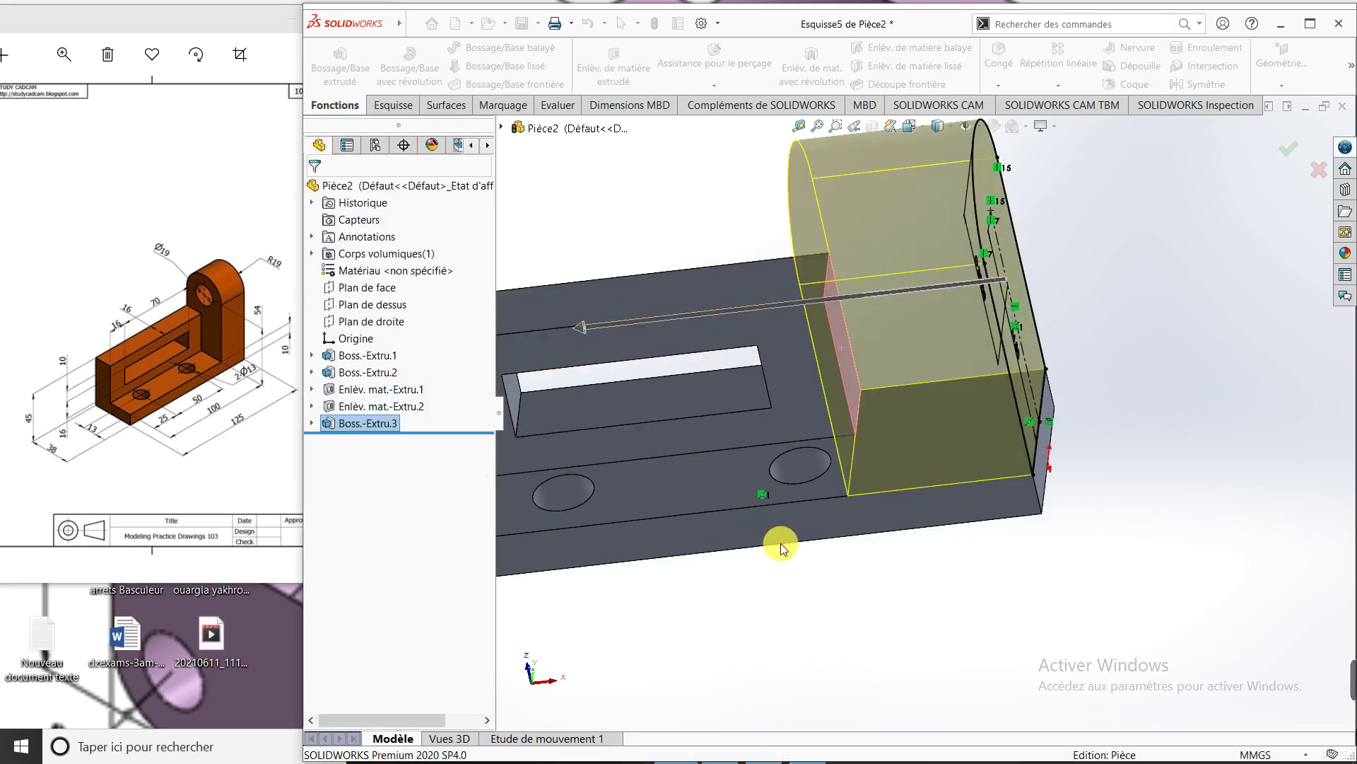
scroll(828, 604, up, 5)
Select the lug's flat face and turn the view Normal To it
mouse_move(825, 604)
middle_down()
mouse_move(836, 563)
mouse_move(721, 566)
mouse_move(758, 605)
mouse_move(787, 539)
mouse_move(796, 573)
middle_up()
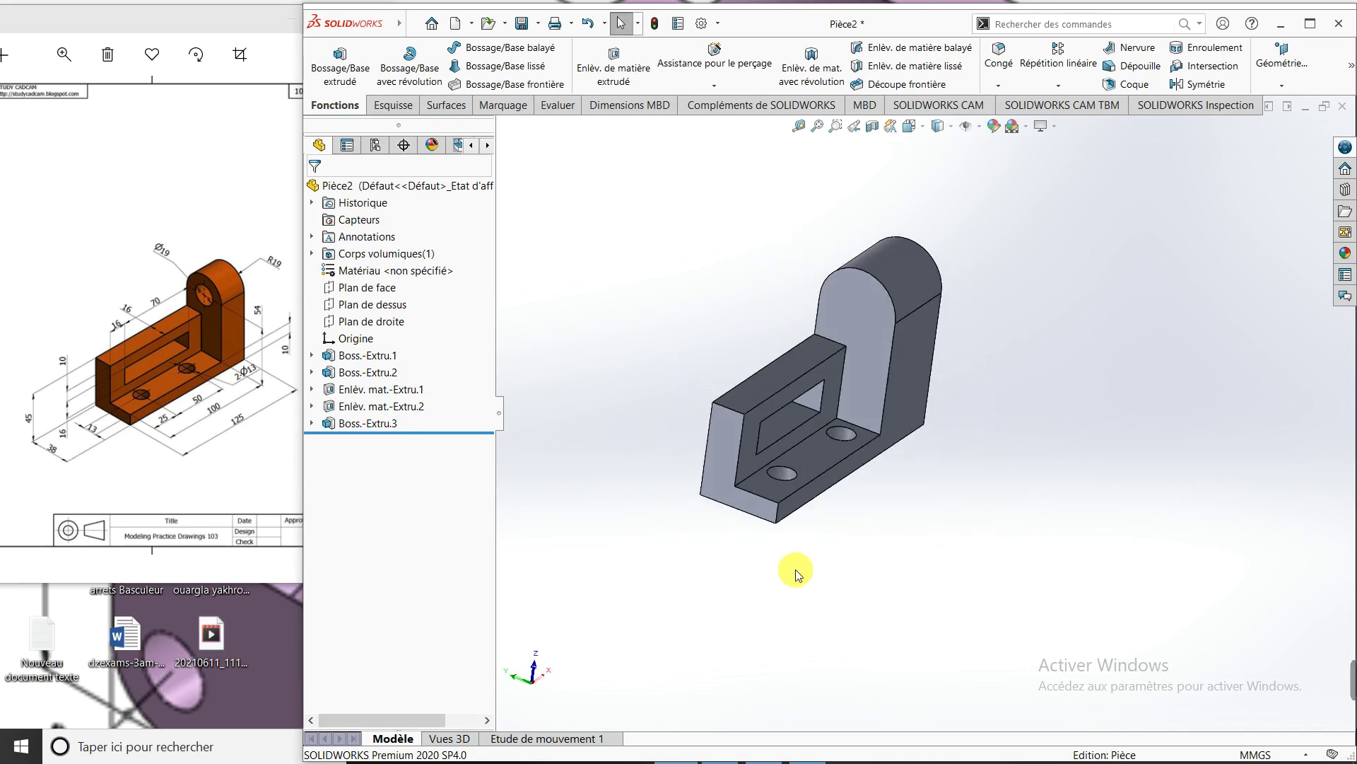
click(1281, 24)
click(778, 751)
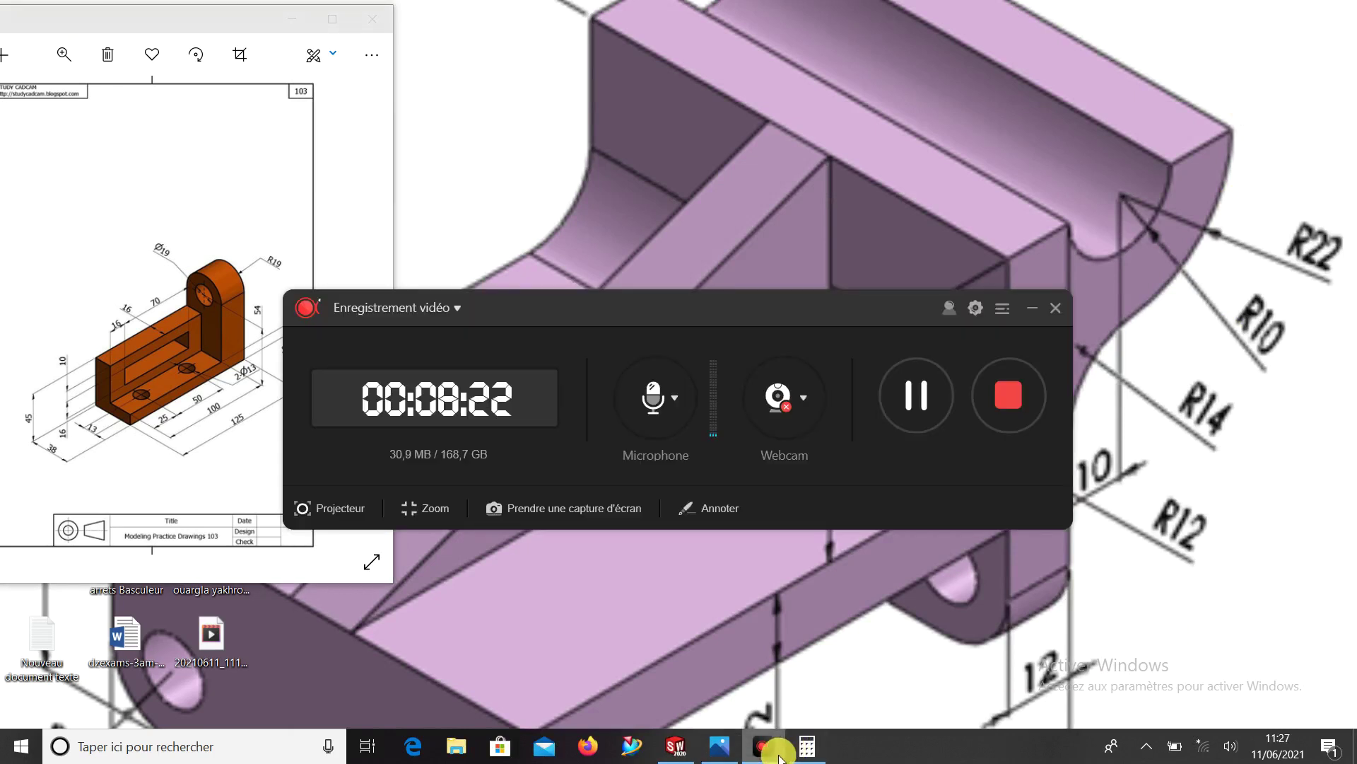
click(778, 750)
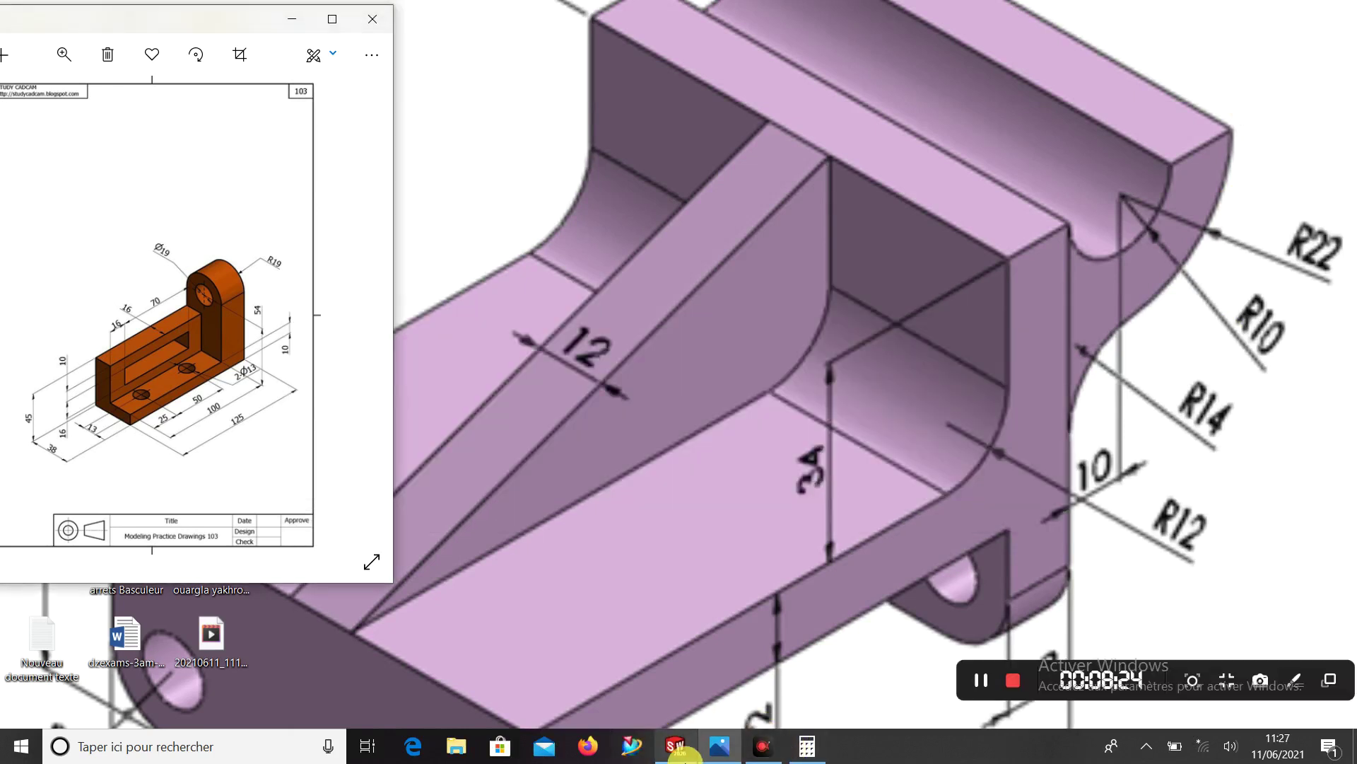
click(676, 746)
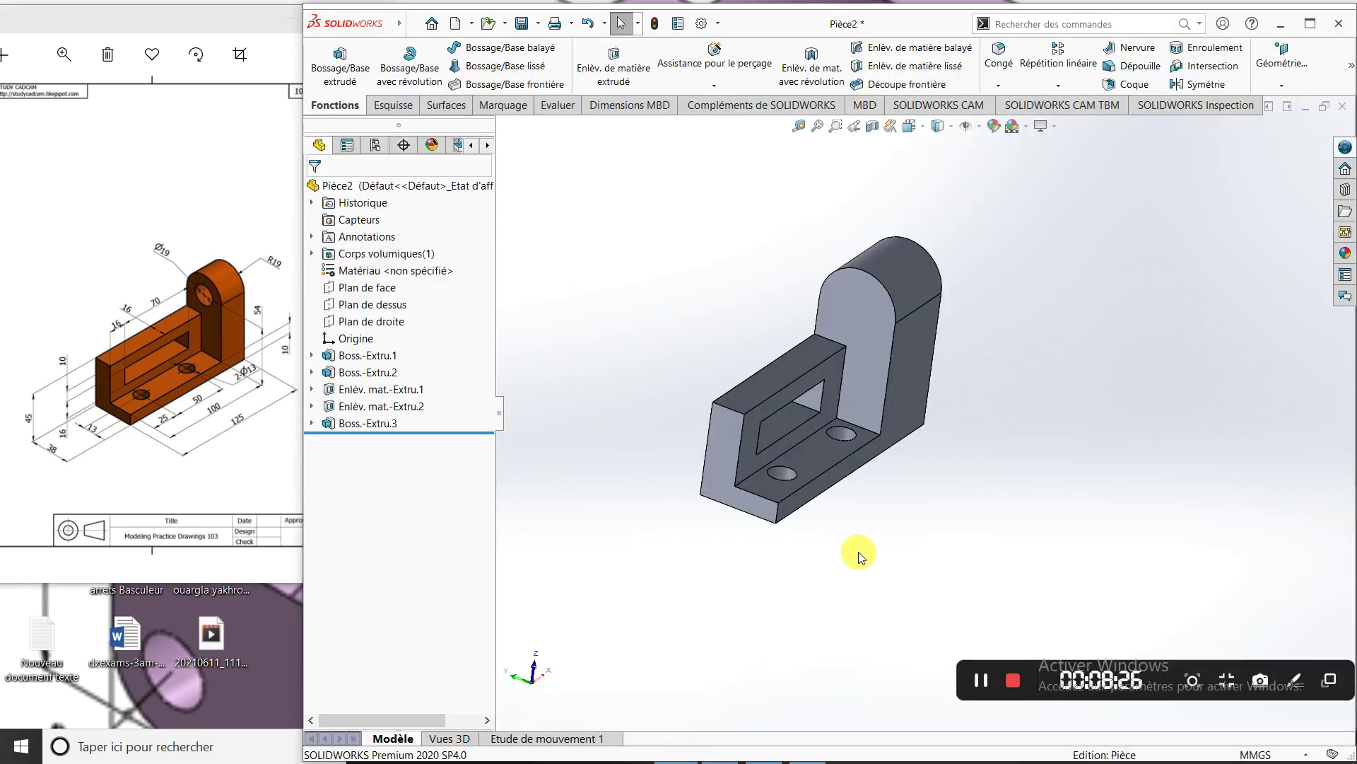
scroll(855, 322, down, 2)
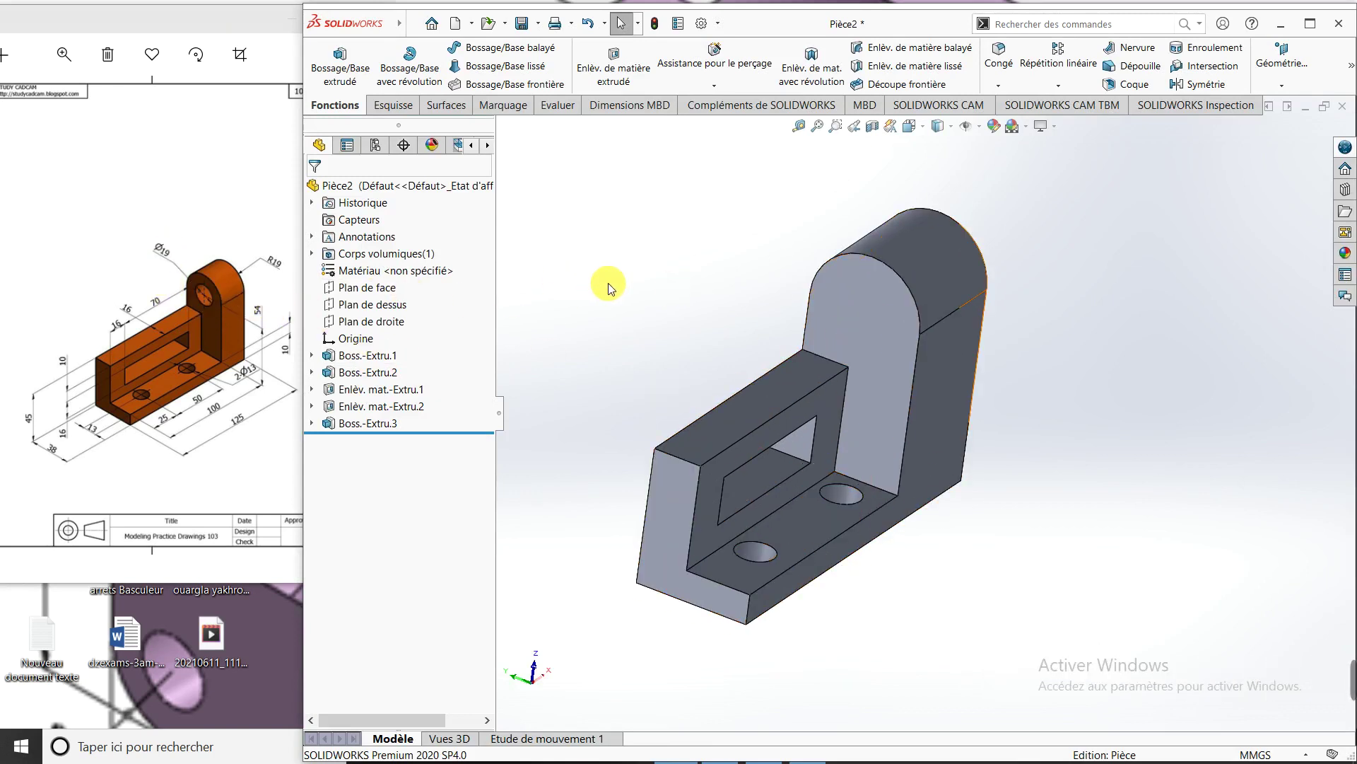
click(852, 300)
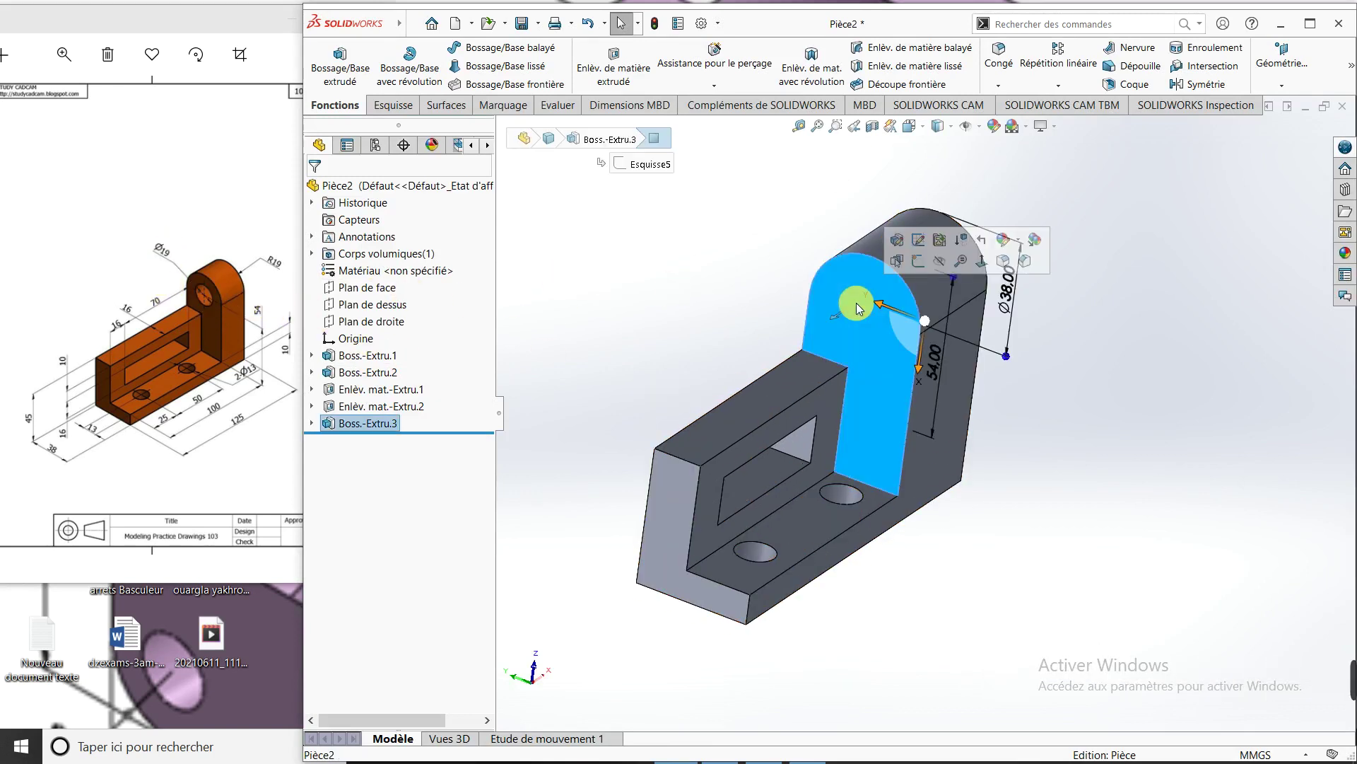
click(981, 263)
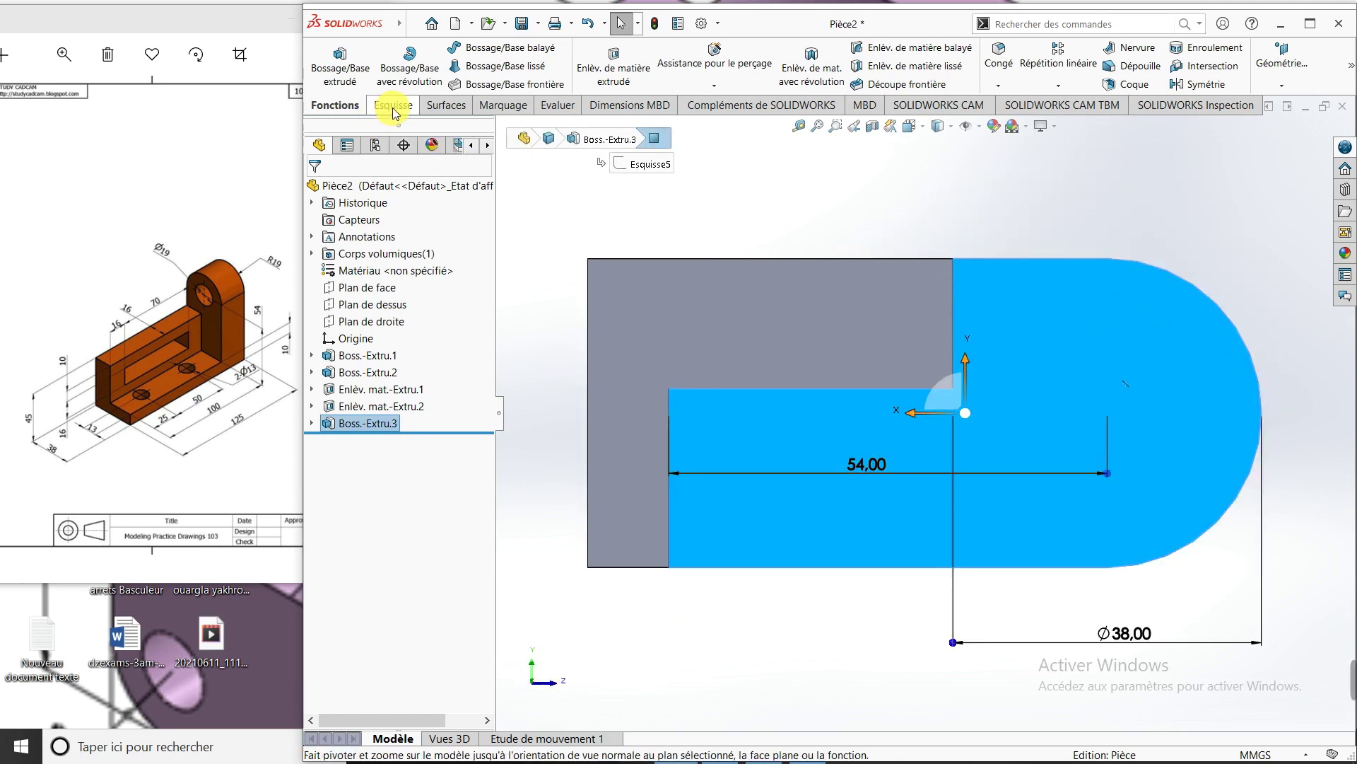
Start a sketch on the lug face with a circle centred on the rounded end
click(393, 108)
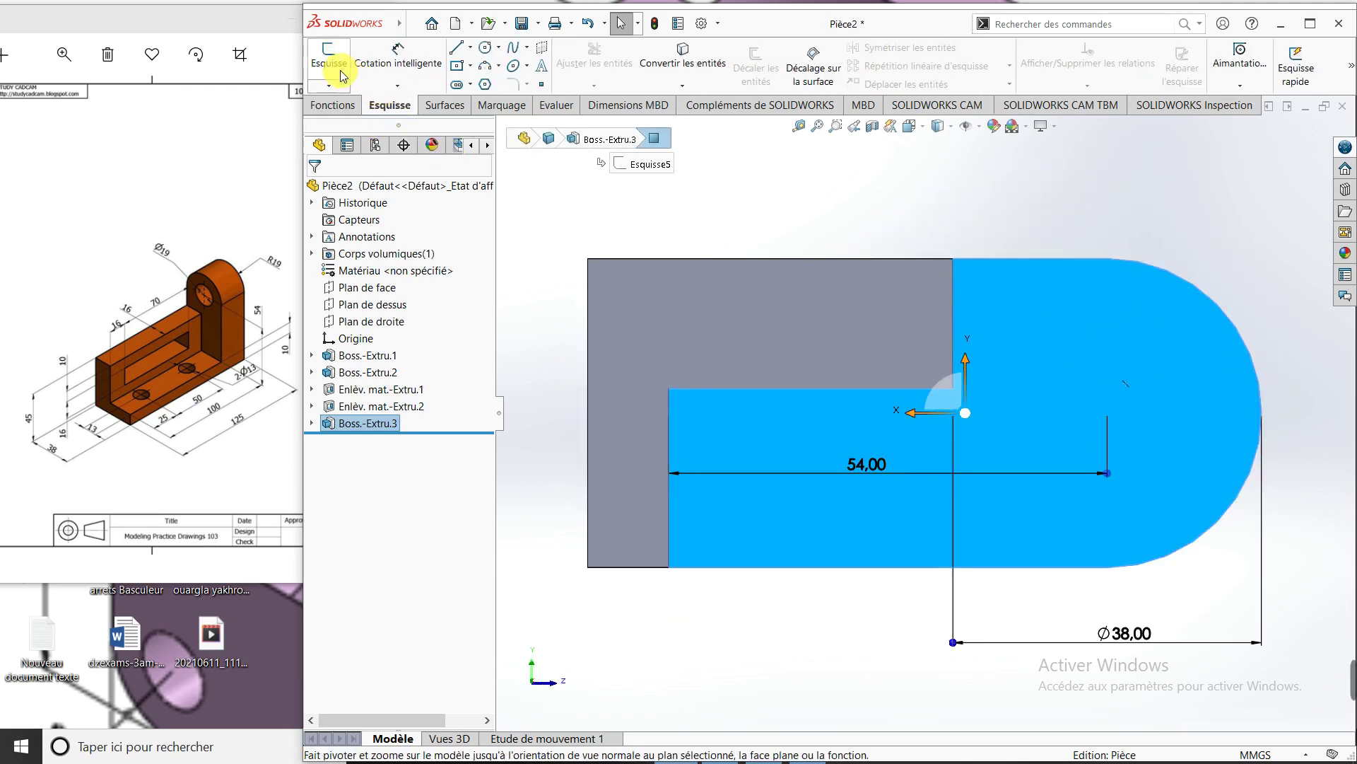
click(485, 46)
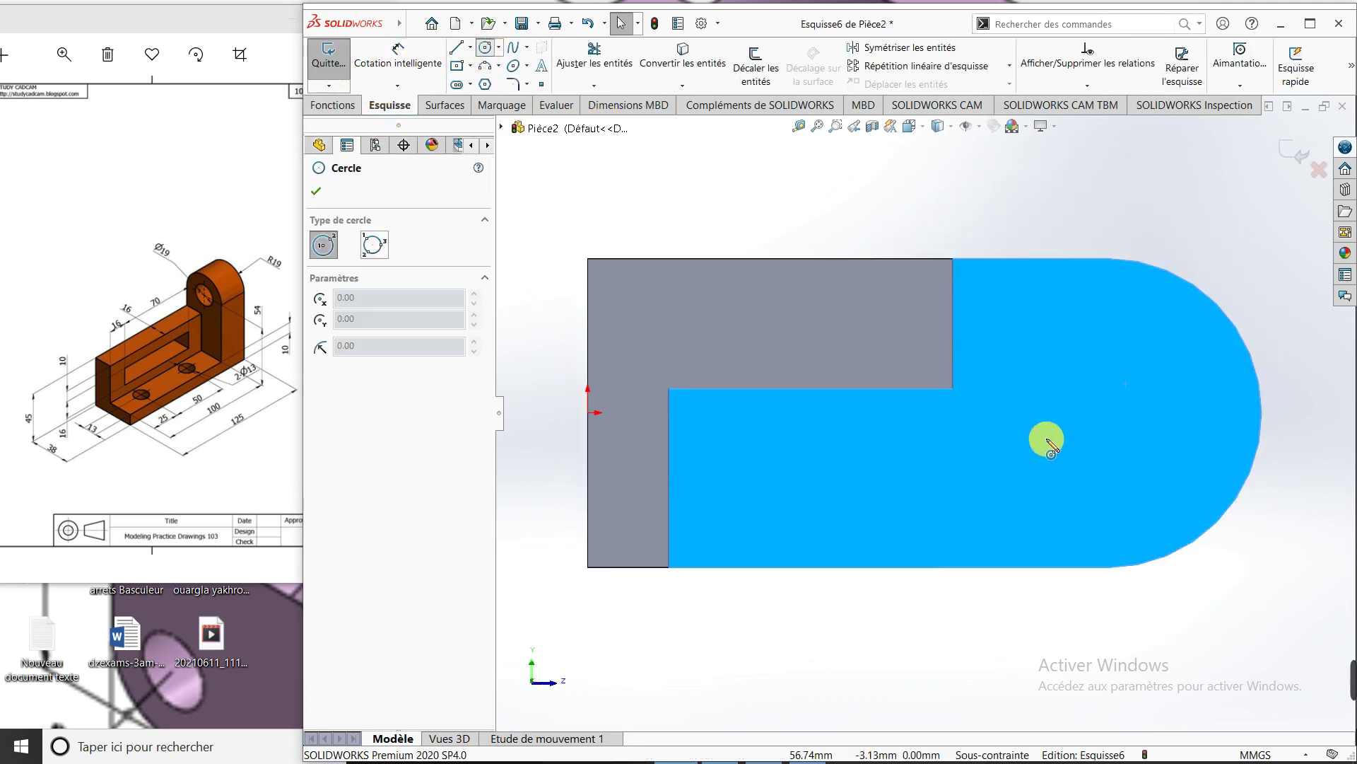
click(1107, 412)
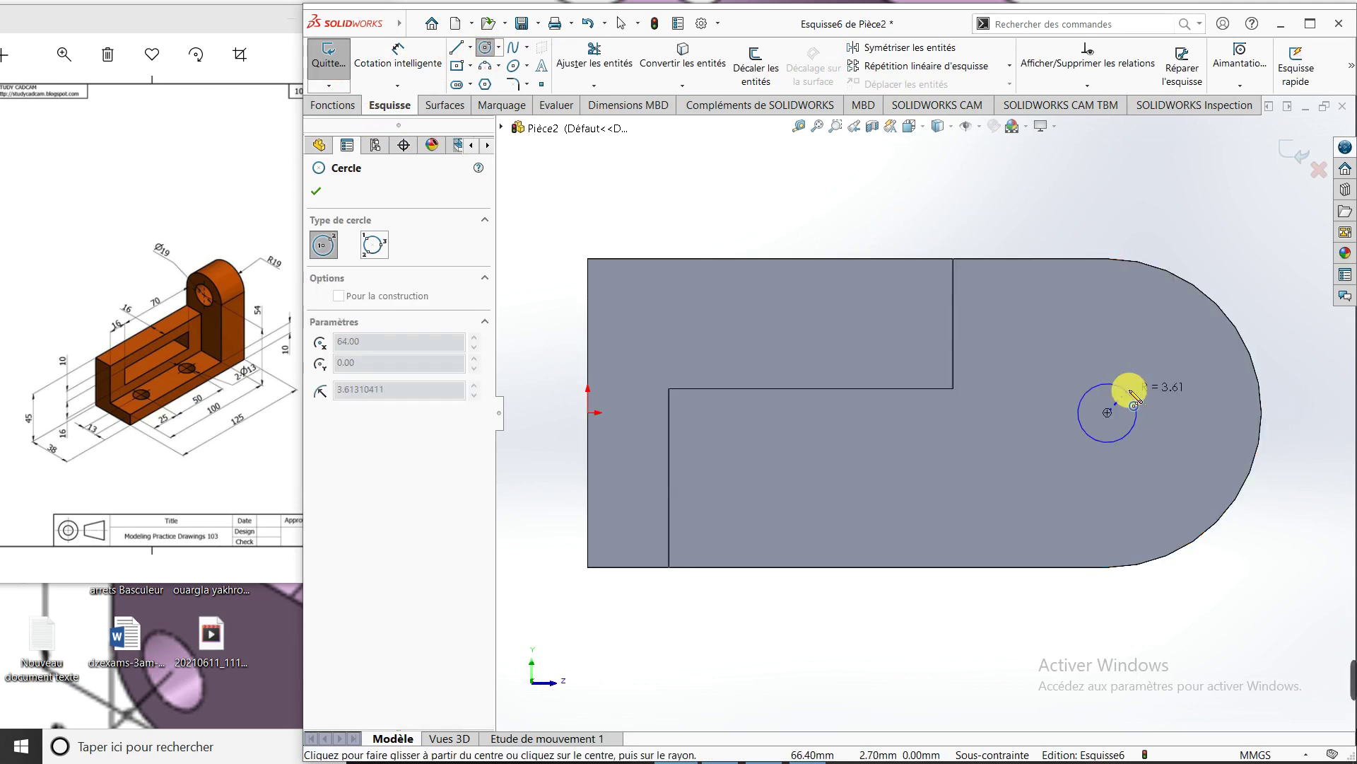
click(1143, 361)
key(Escape)
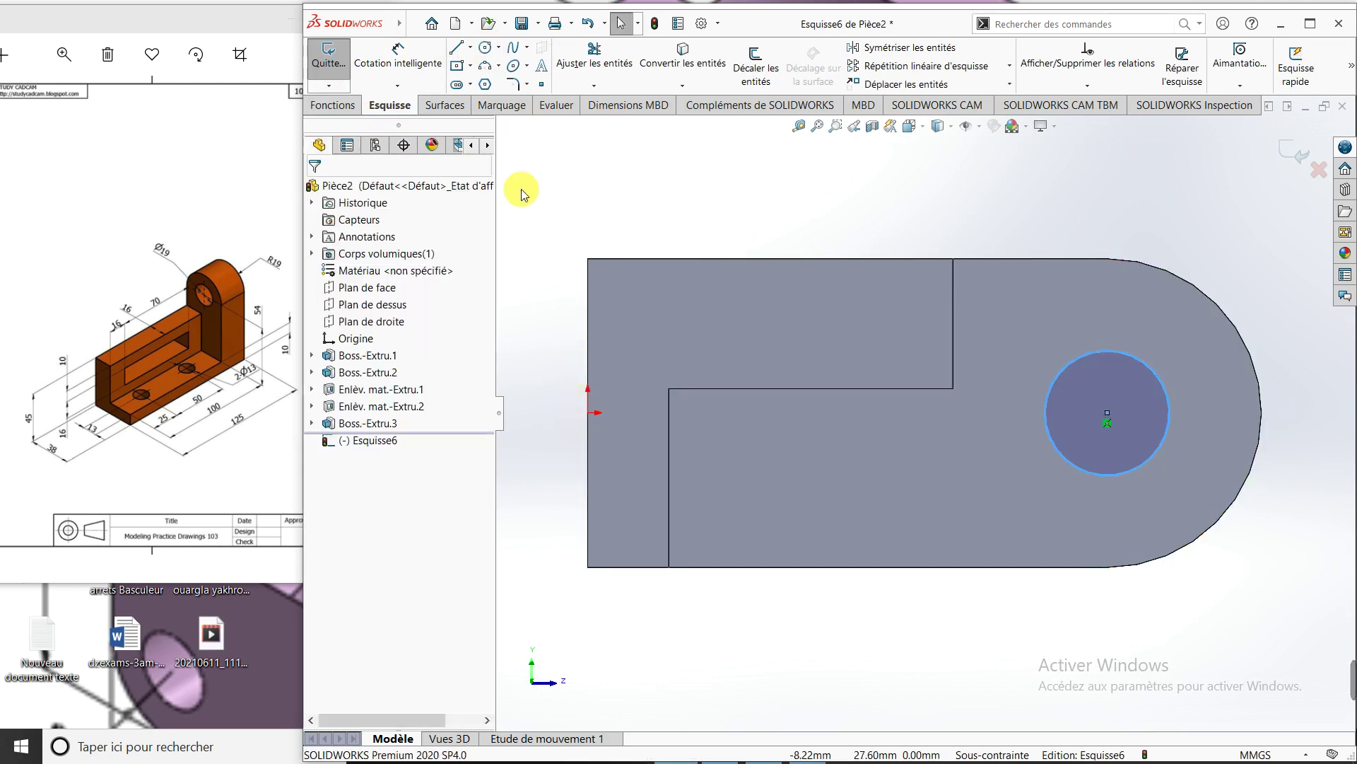
Dimension the circle's diameter to 19 mm
click(397, 55)
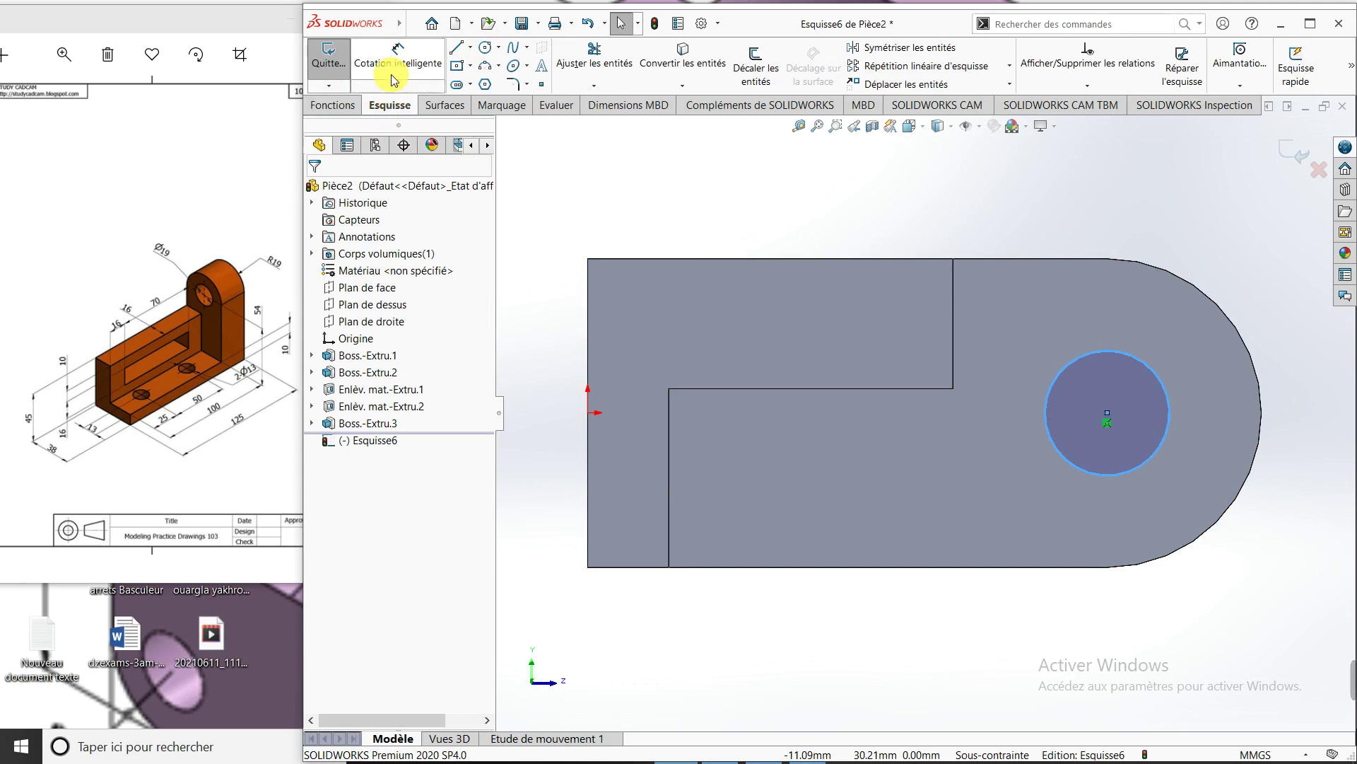
click(1141, 357)
click(1211, 249)
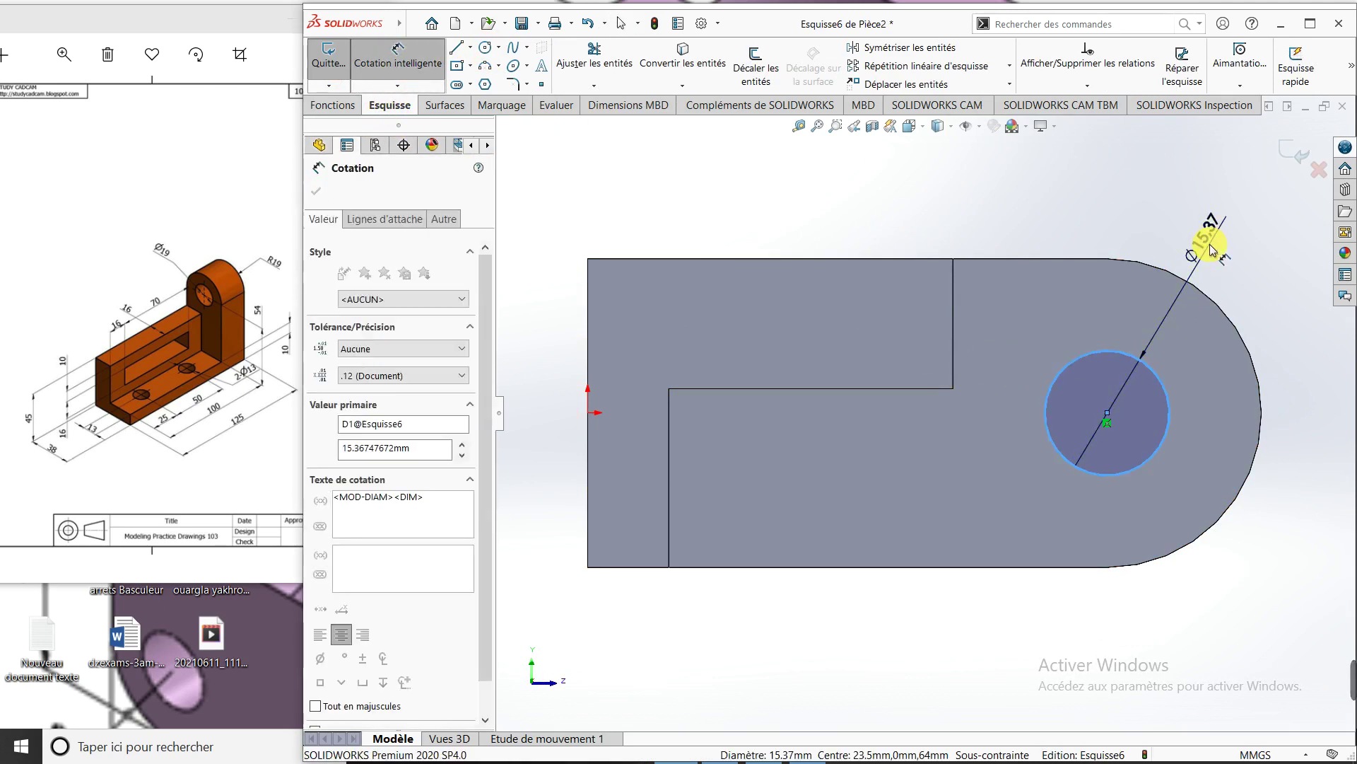
text(19)
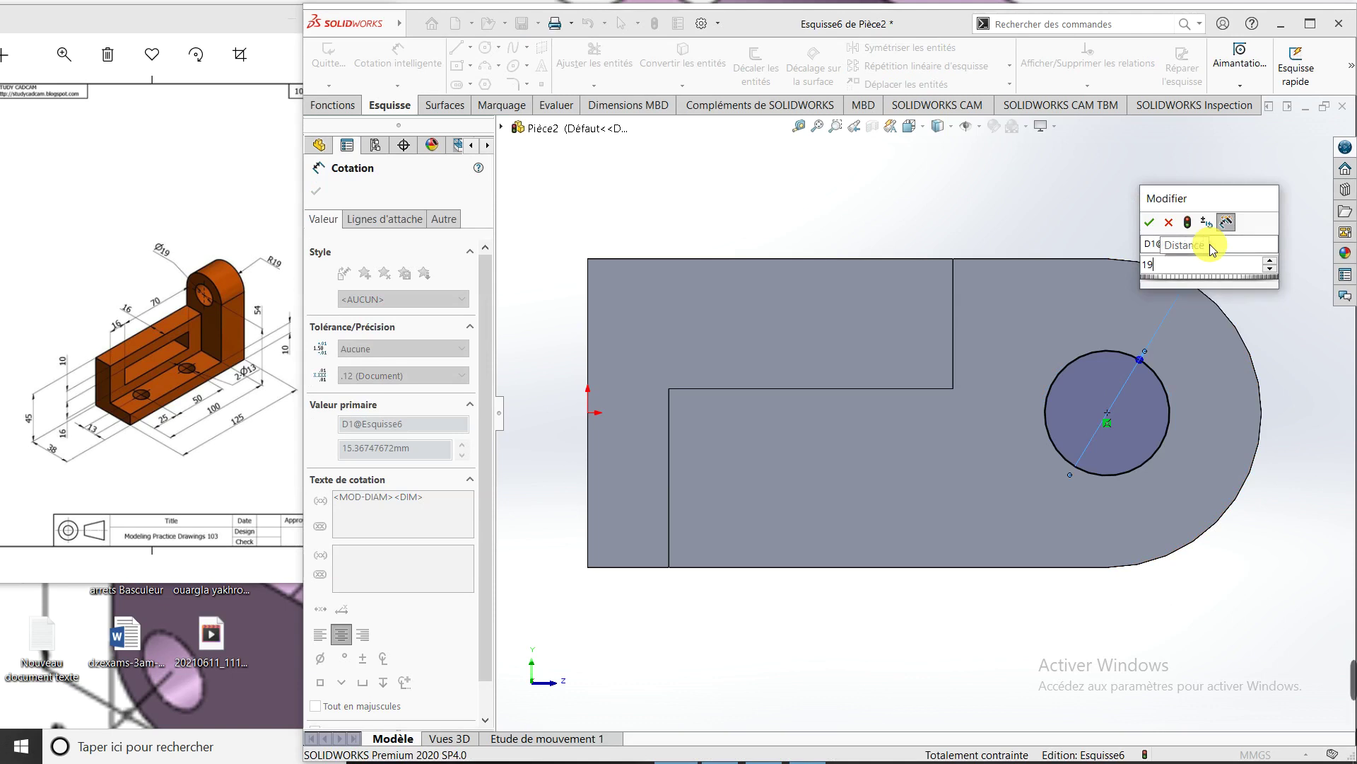
key(Return)
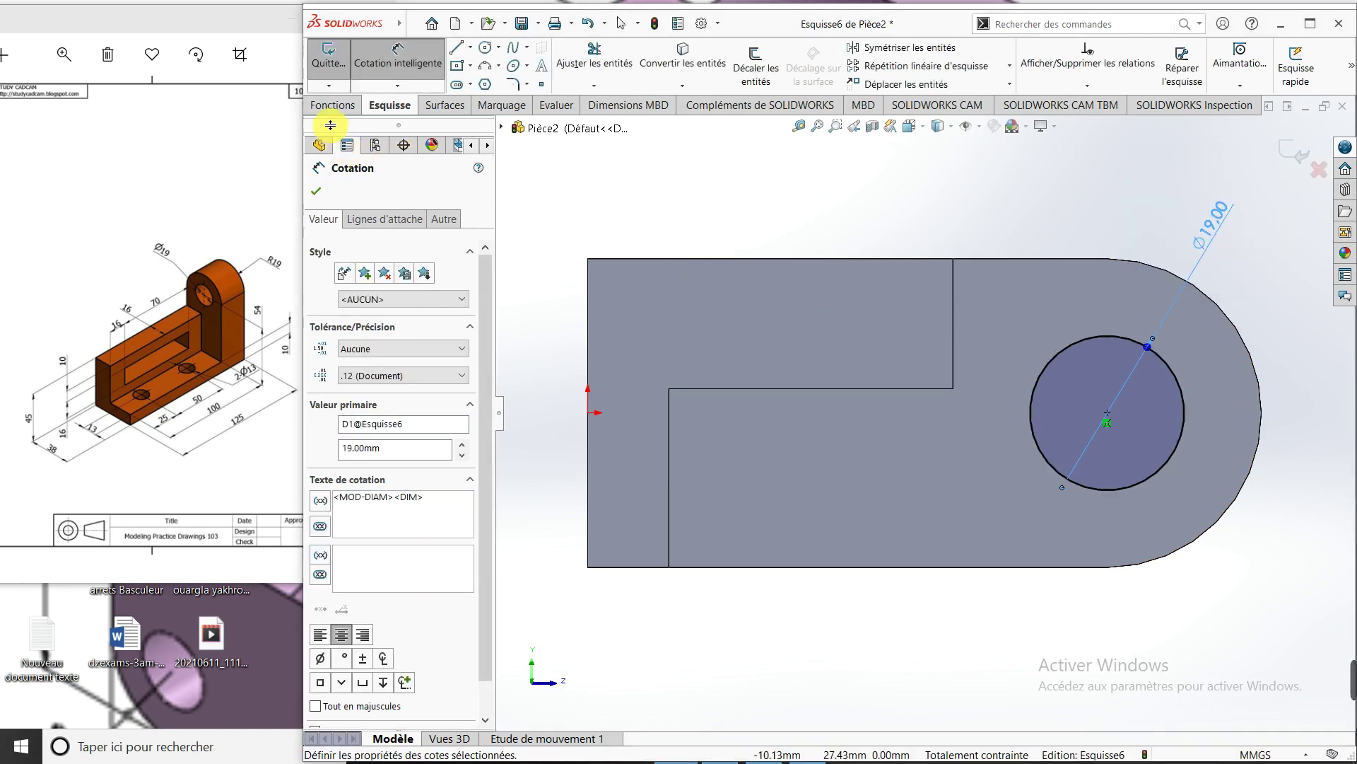
click(333, 105)
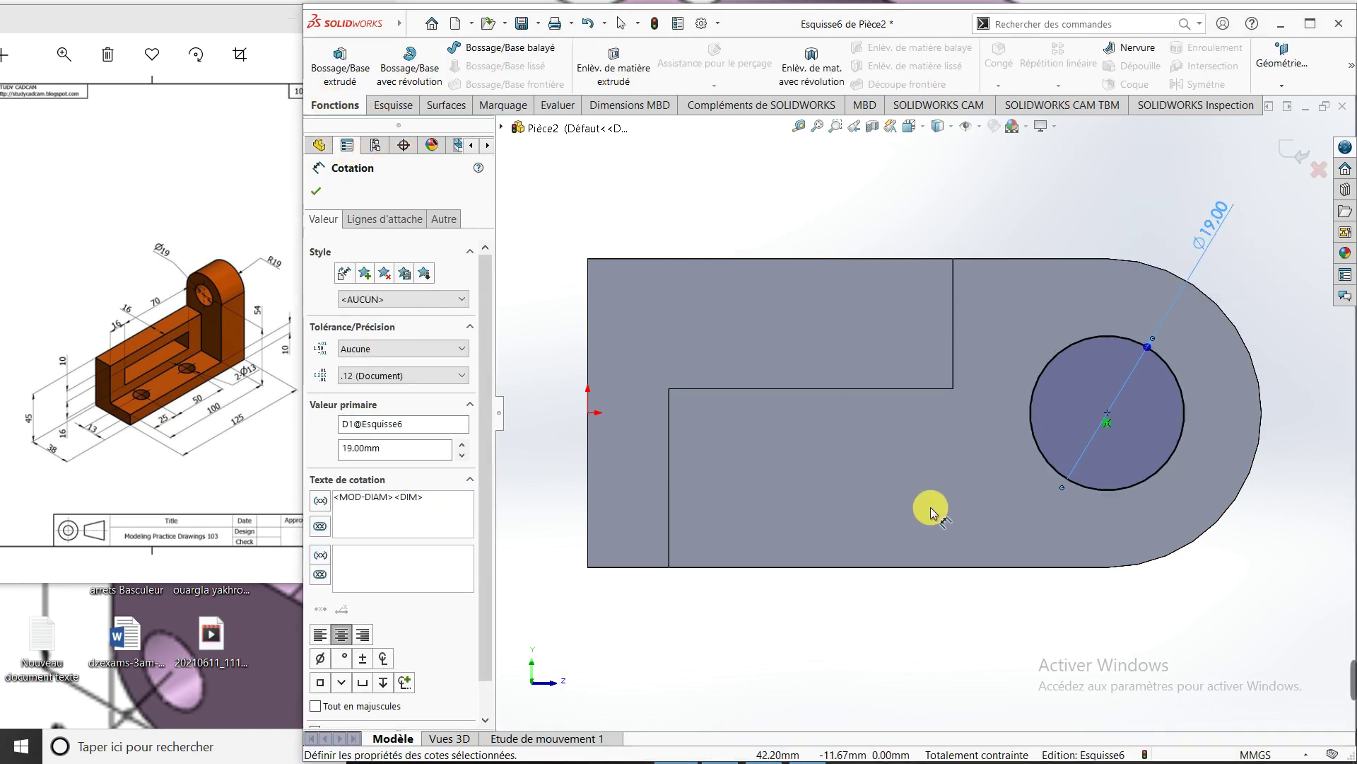
Extruded-cut the Ø19 circle Through All to make a hole through the lug
middle_drag(930, 523, 879, 591)
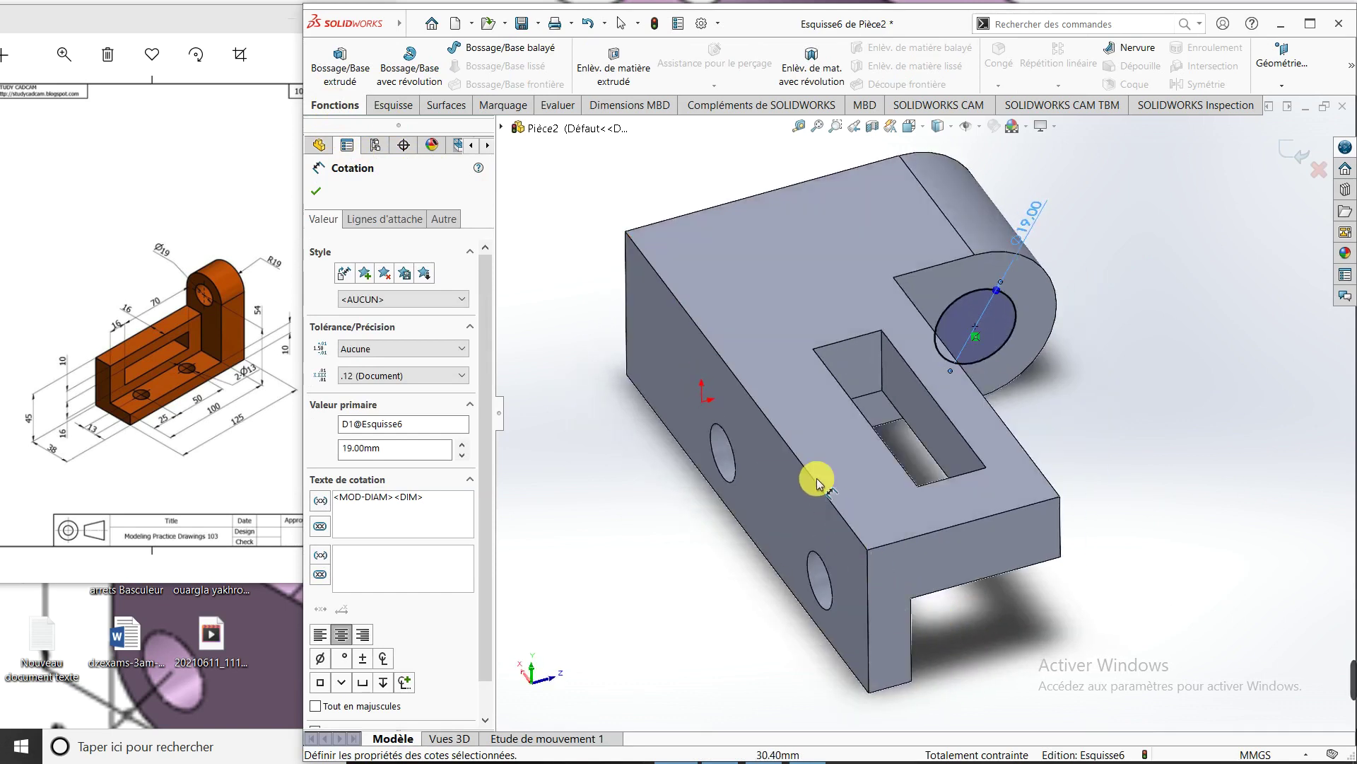
scroll(961, 503, down, 3)
mouse_move(962, 502)
middle_down()
mouse_move(803, 424)
mouse_move(825, 339)
mouse_move(812, 460)
middle_up()
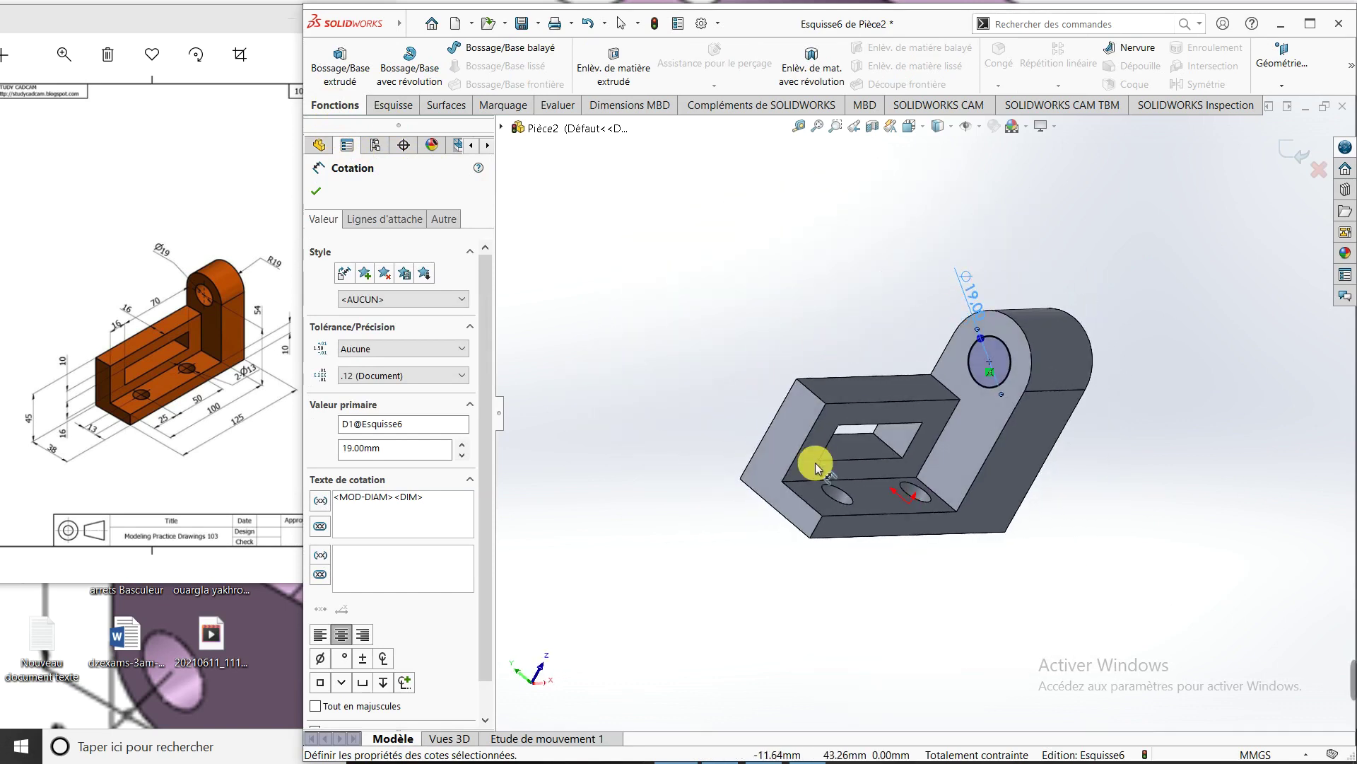
click(613, 65)
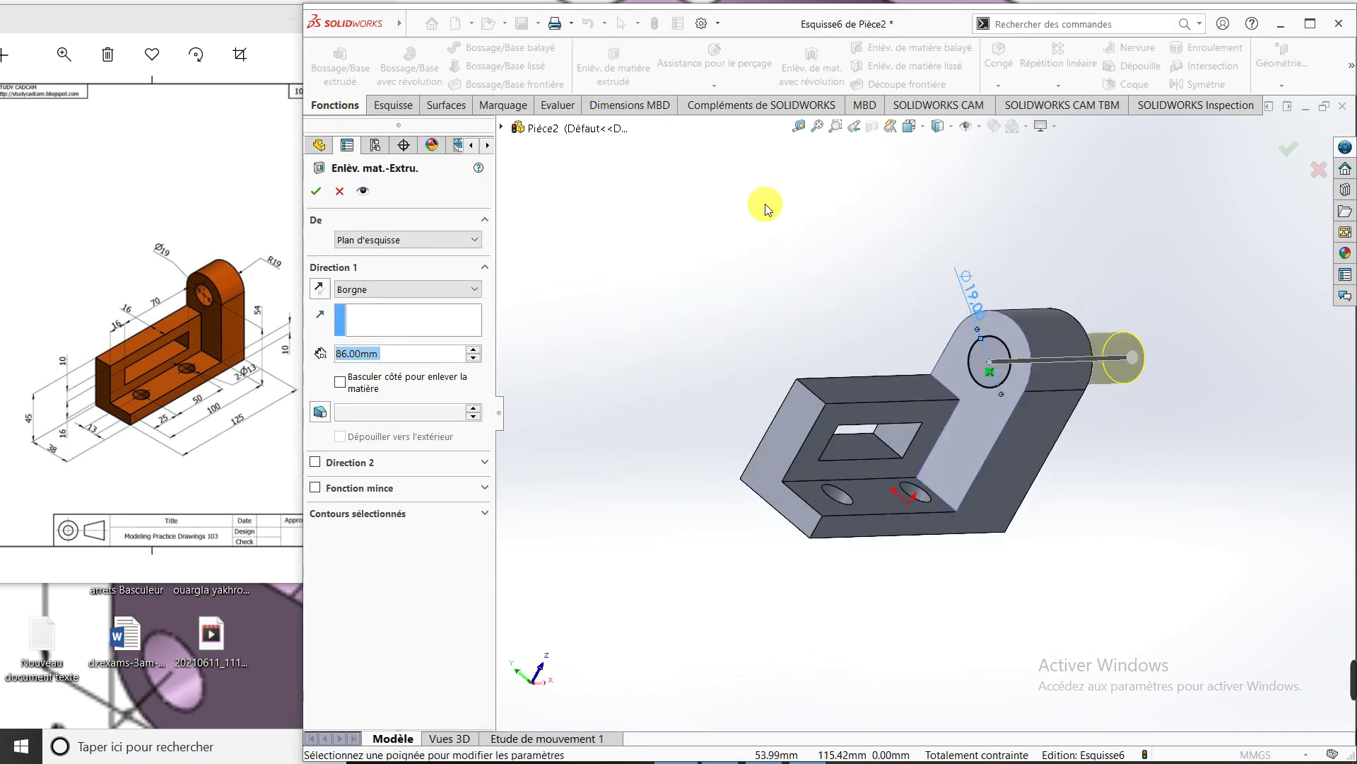
click(439, 290)
click(438, 316)
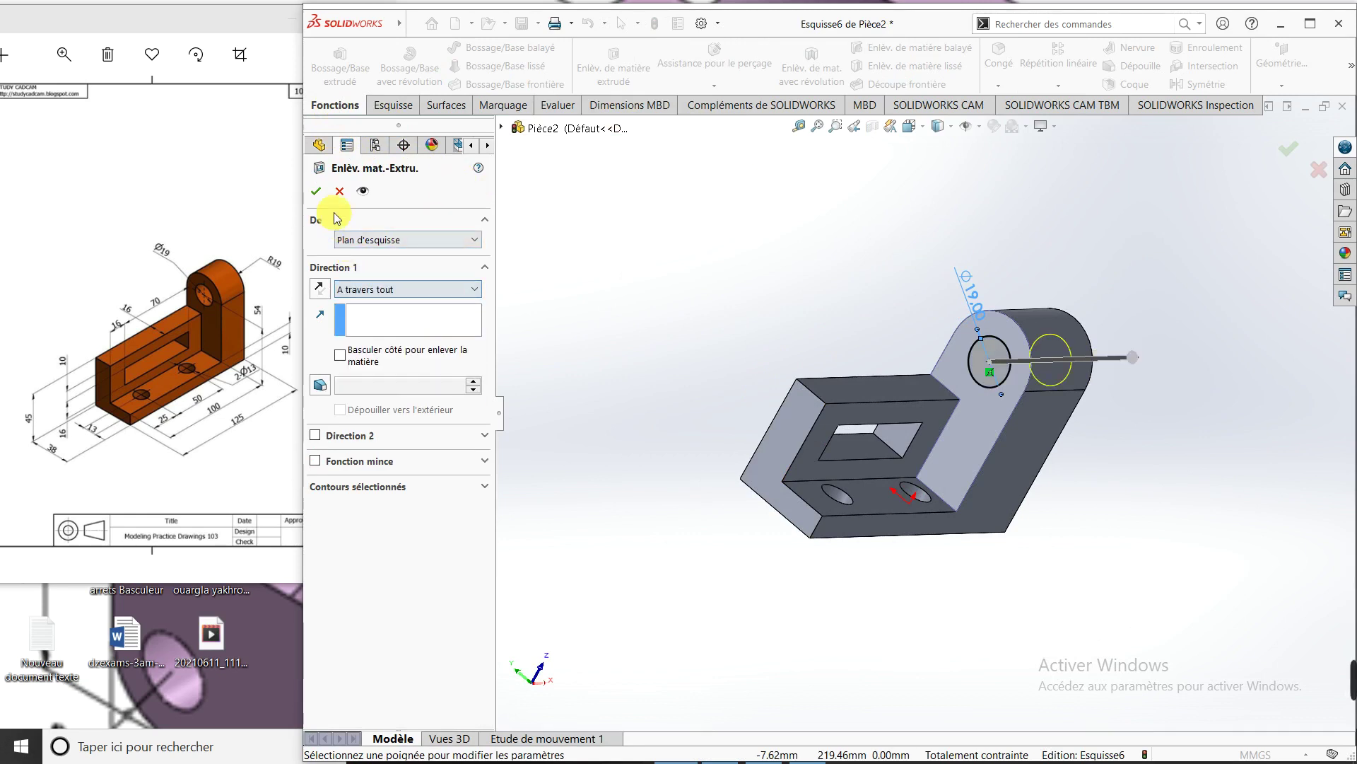
click(316, 191)
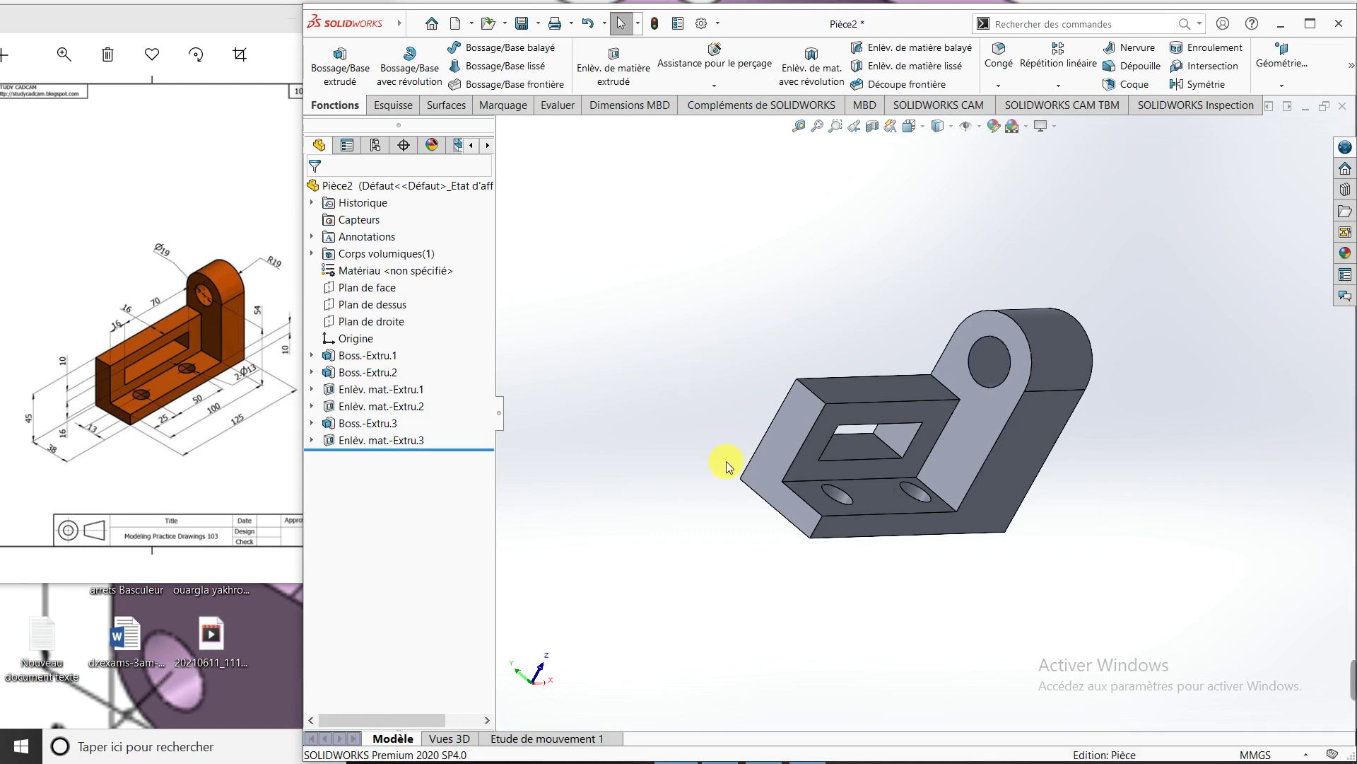
mouse_move(727, 461)
middle_down()
mouse_move(630, 287)
mouse_move(705, 448)
middle_up()
scroll(1040, 435, down, 3)
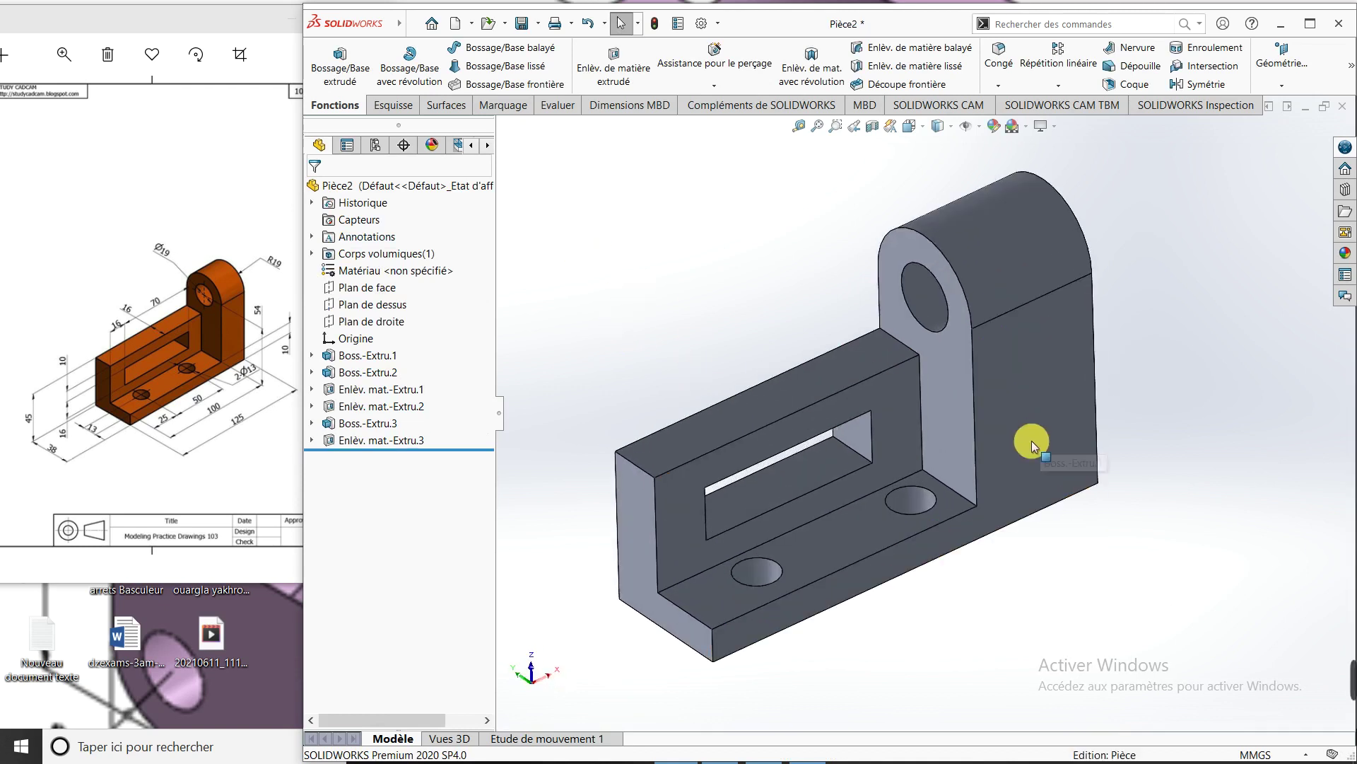
scroll(1031, 444, up, 3)
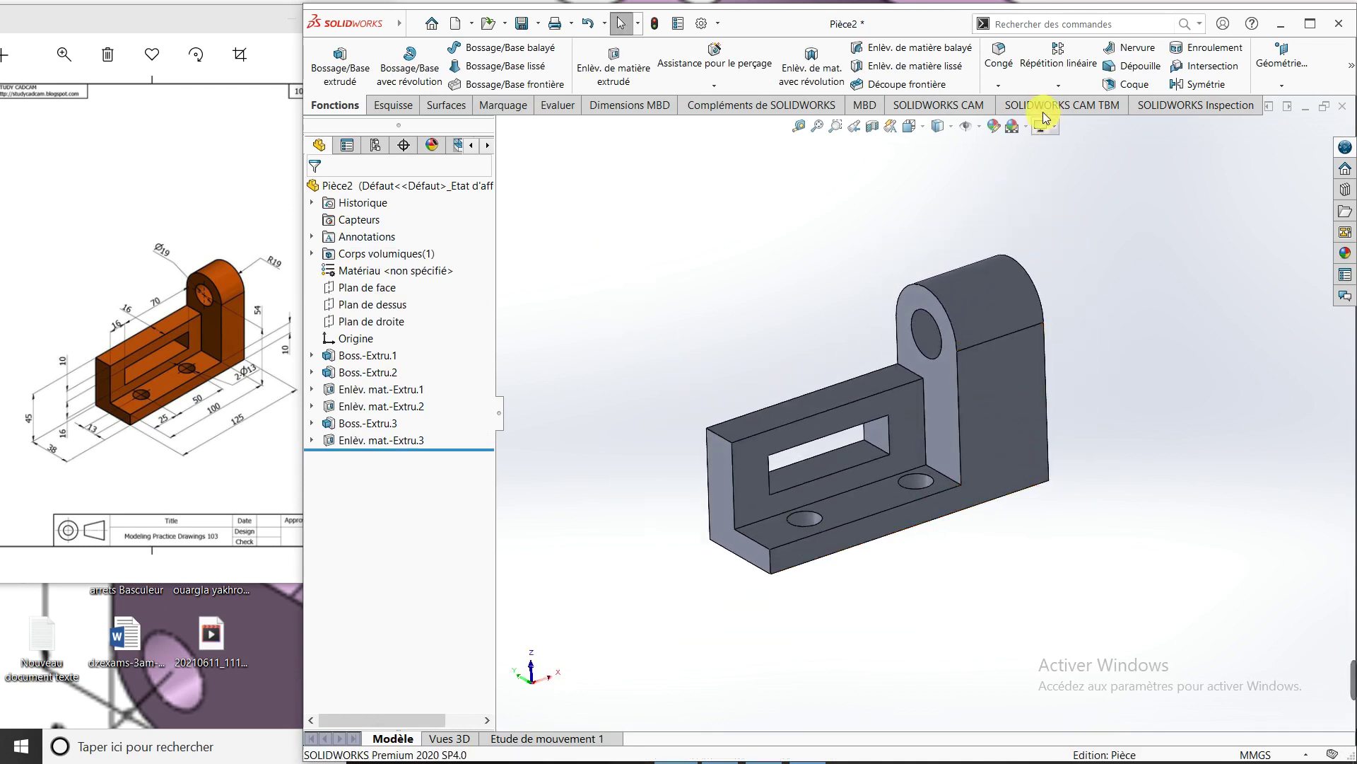
click(987, 135)
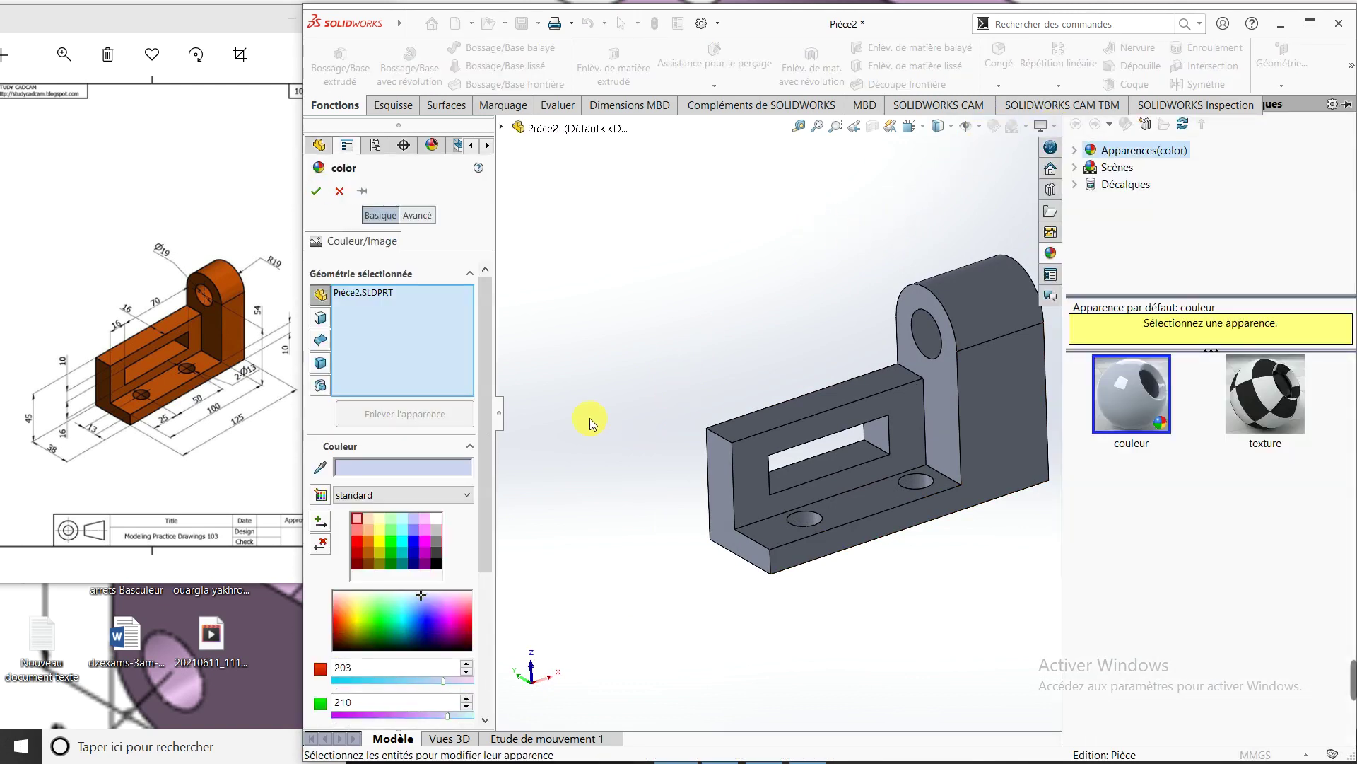
Apply a light green colour swatch to the part and confirm it
click(393, 521)
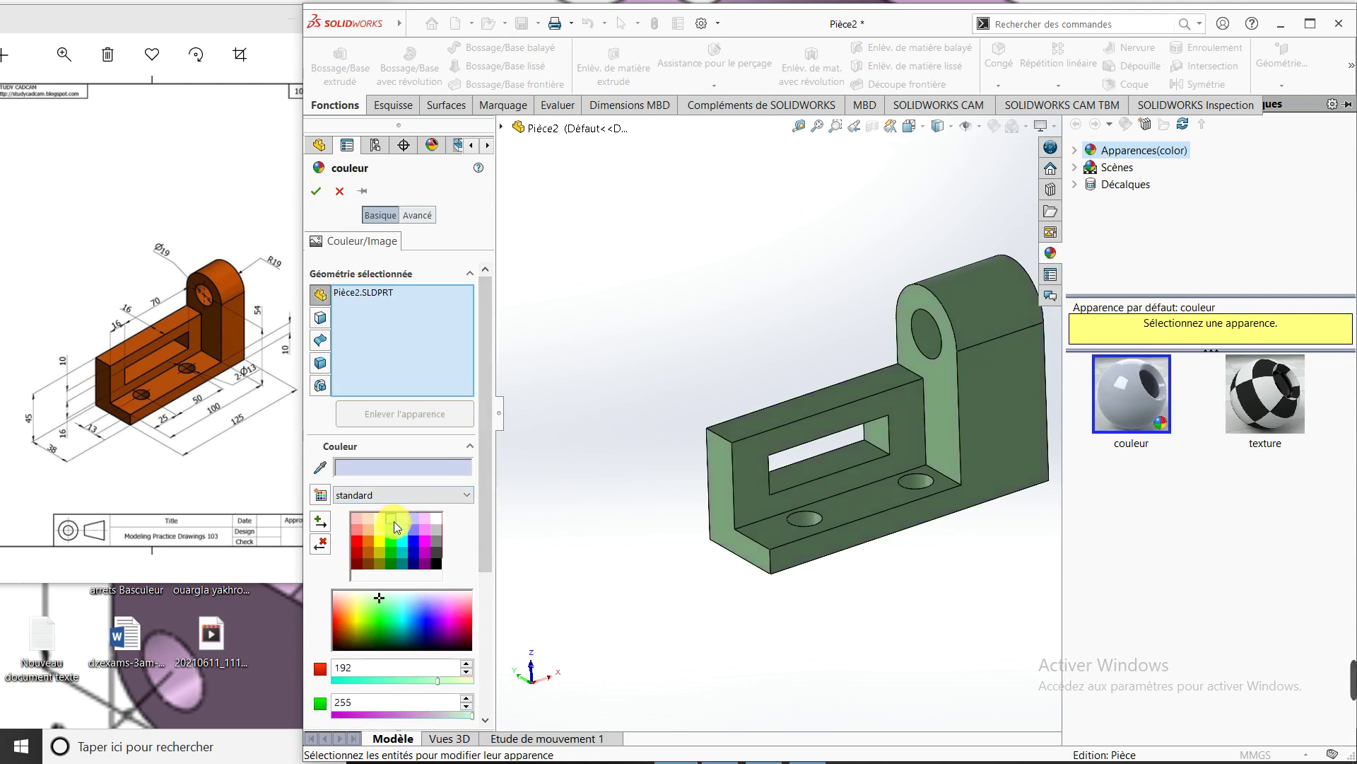
click(317, 191)
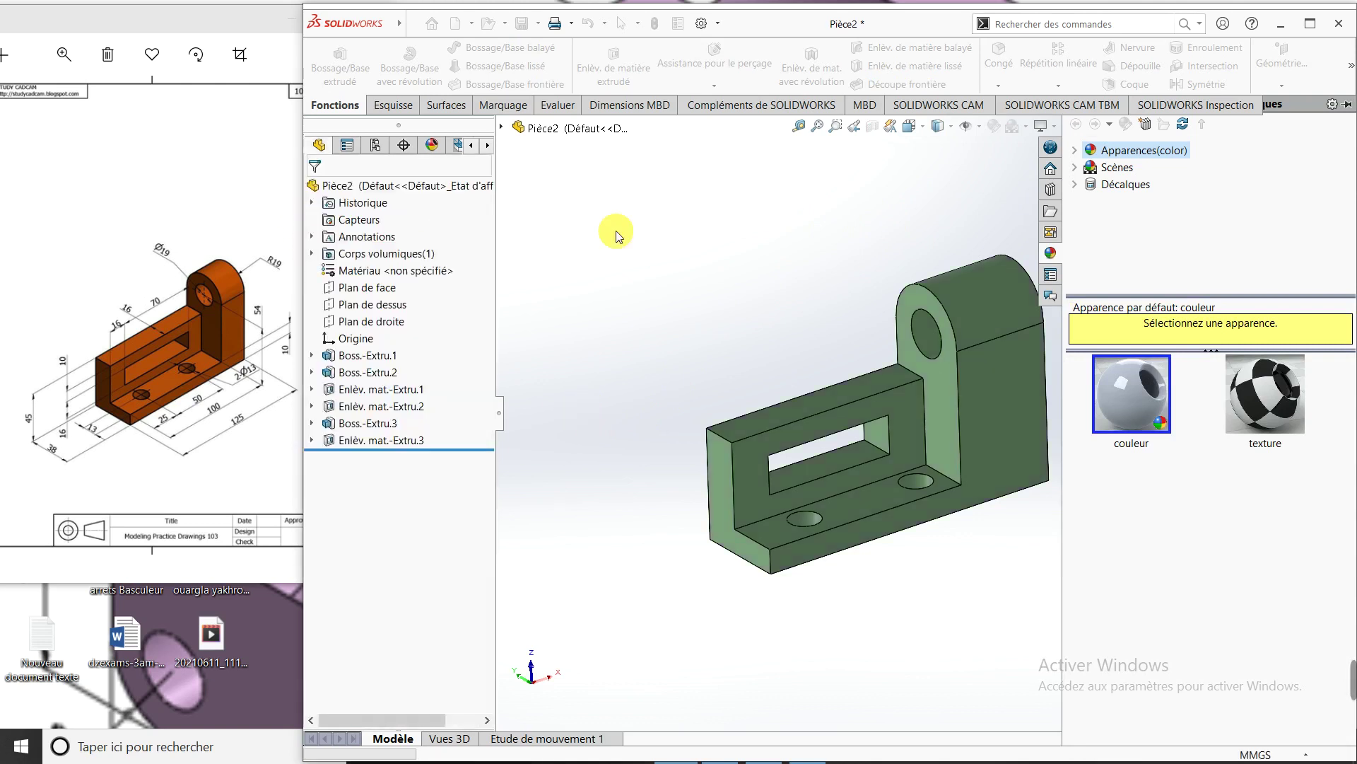
mouse_move(991, 591)
middle_down()
mouse_move(999, 554)
mouse_move(979, 585)
middle_up()
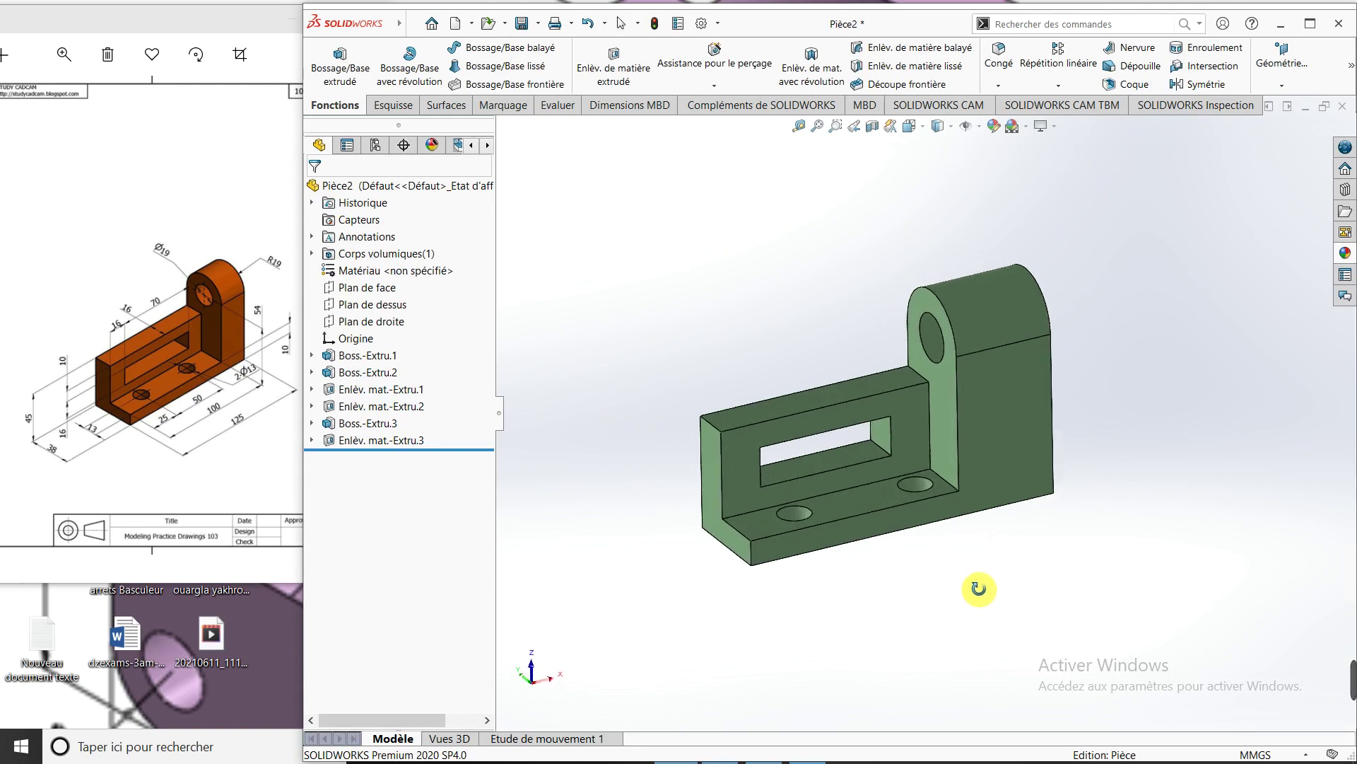
click(956, 132)
click(946, 168)
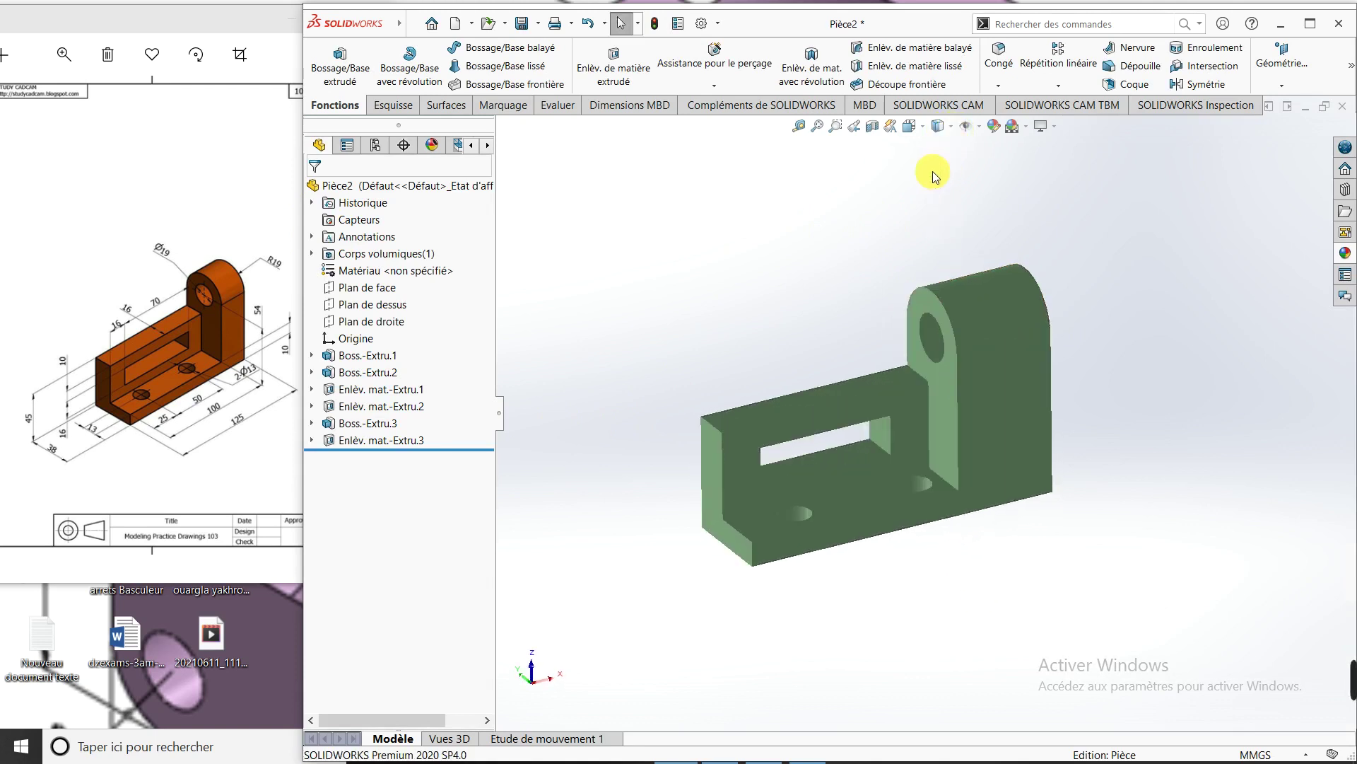
scroll(869, 450, down, 5)
scroll(870, 452, up, 5)
mouse_move(870, 452)
middle_down()
mouse_move(742, 379)
mouse_move(747, 445)
mouse_move(964, 522)
mouse_move(873, 427)
mouse_move(766, 397)
mouse_move(875, 480)
mouse_move(842, 440)
middle_up()
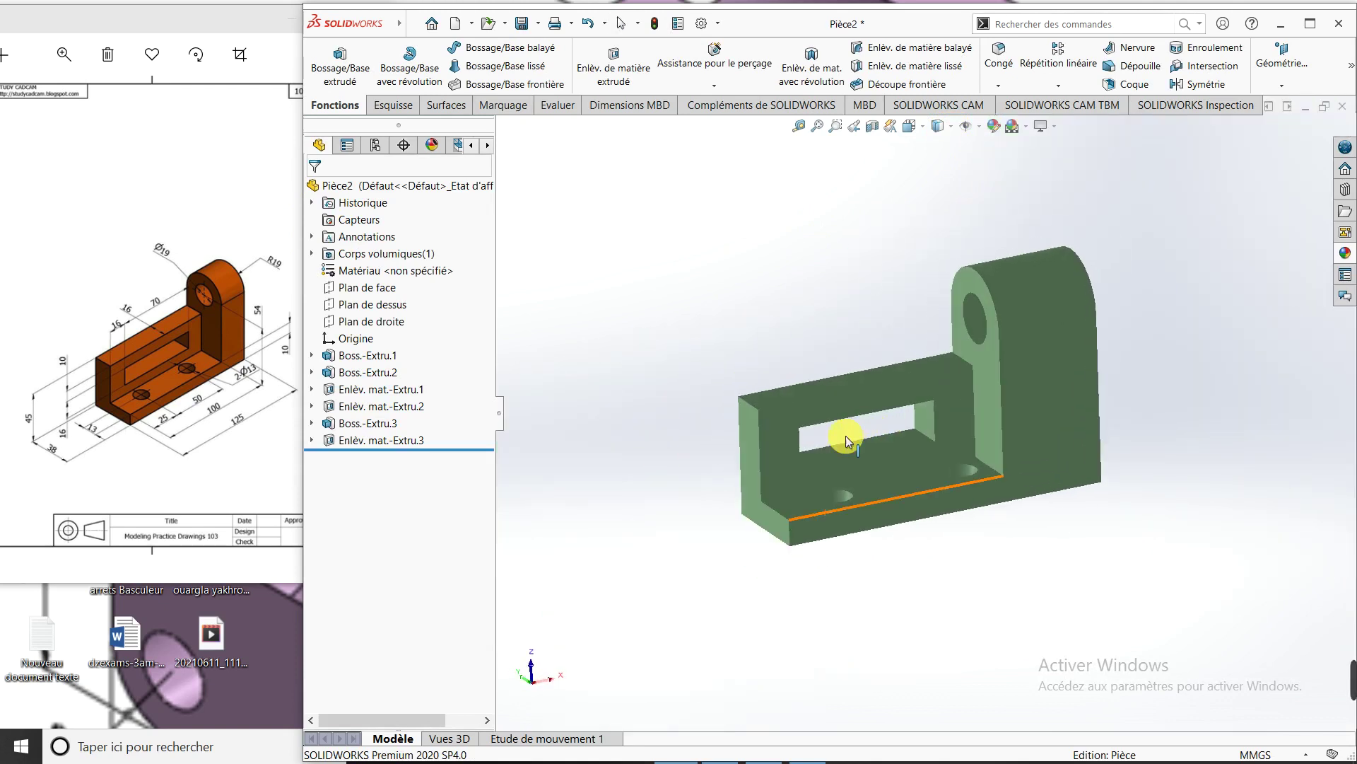
click(950, 128)
click(947, 143)
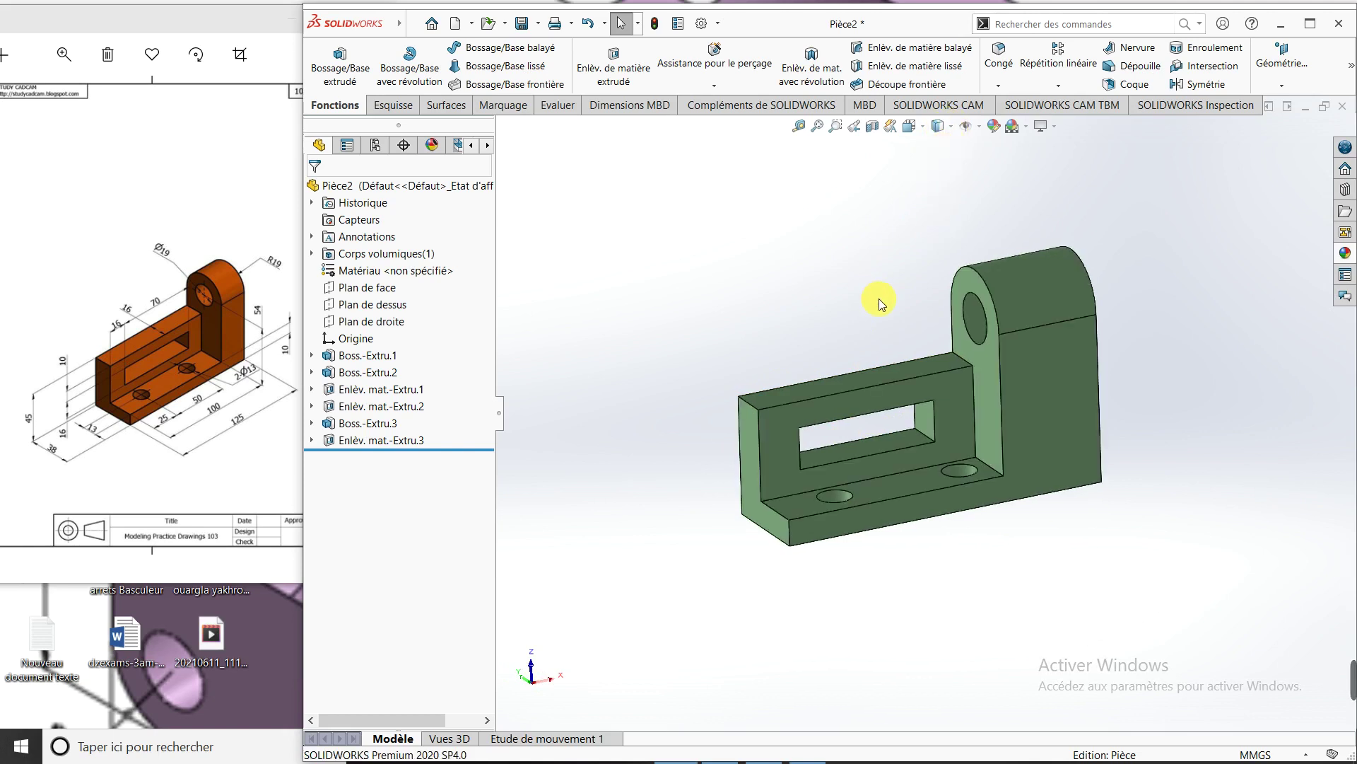
key(Left)
key(Left)
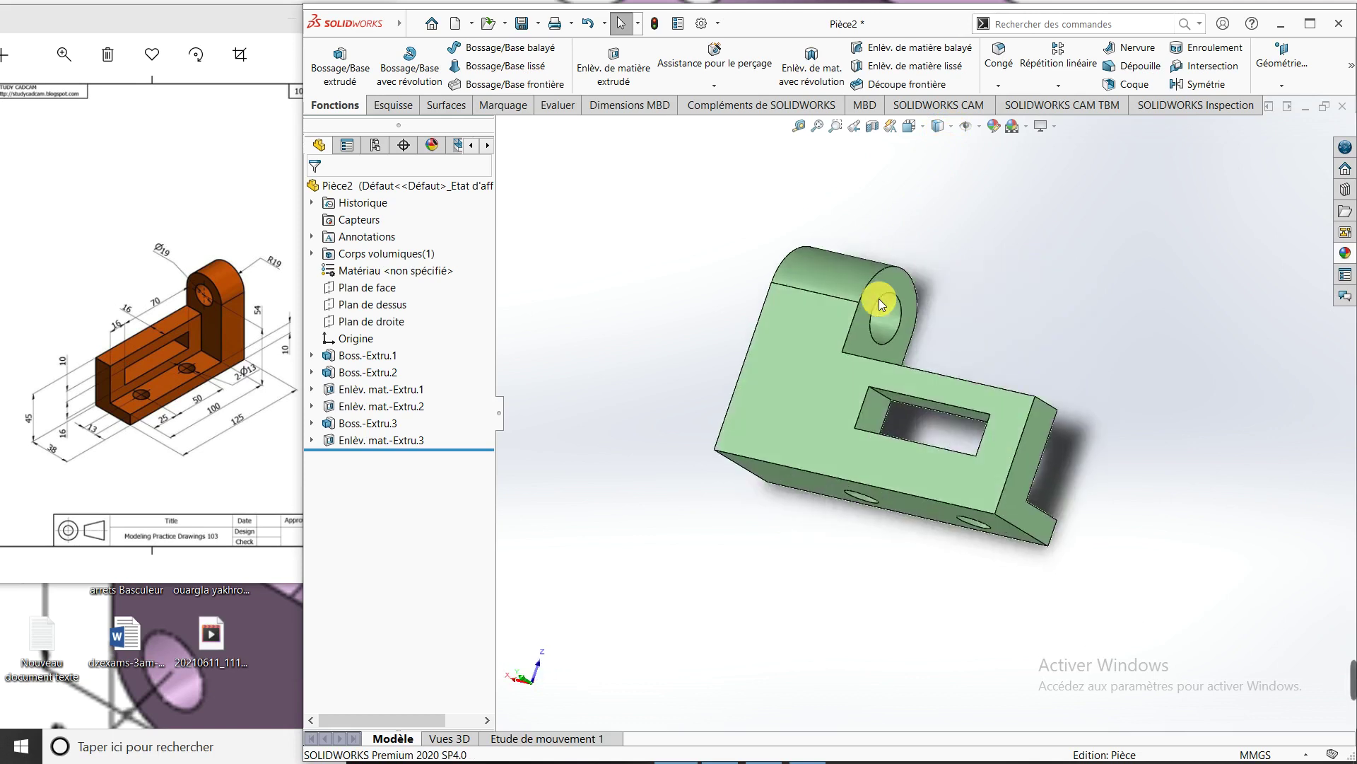
key(Right)
key(Right)
key(Left)
key(Left)
key(Left)
key(Up)
key(Up)
key(Up)
key(Up)
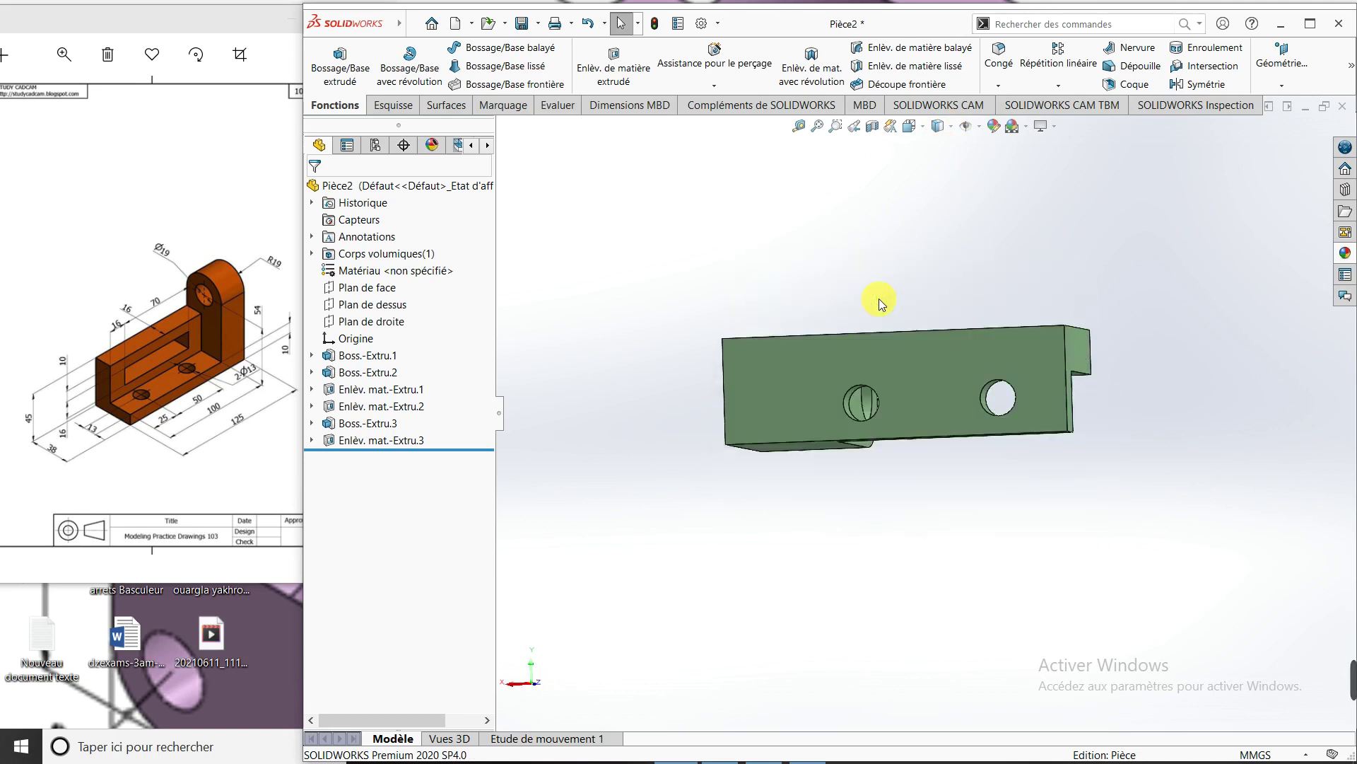
key(Up)
key(Up)
key(Up)
key(Up)
key(Up)
key(Up)
key(Up)
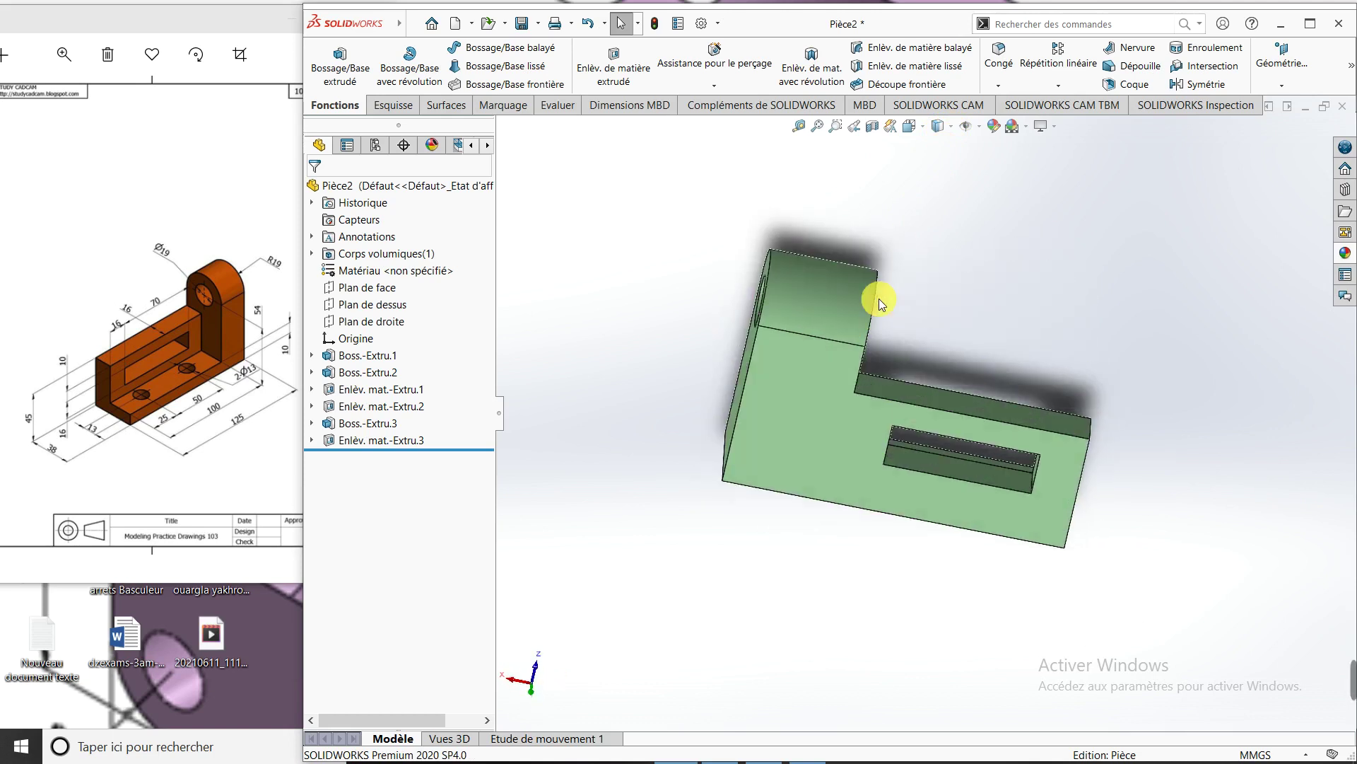
key(Up)
key(Right)
key(Right)
key(Left)
key(Left)
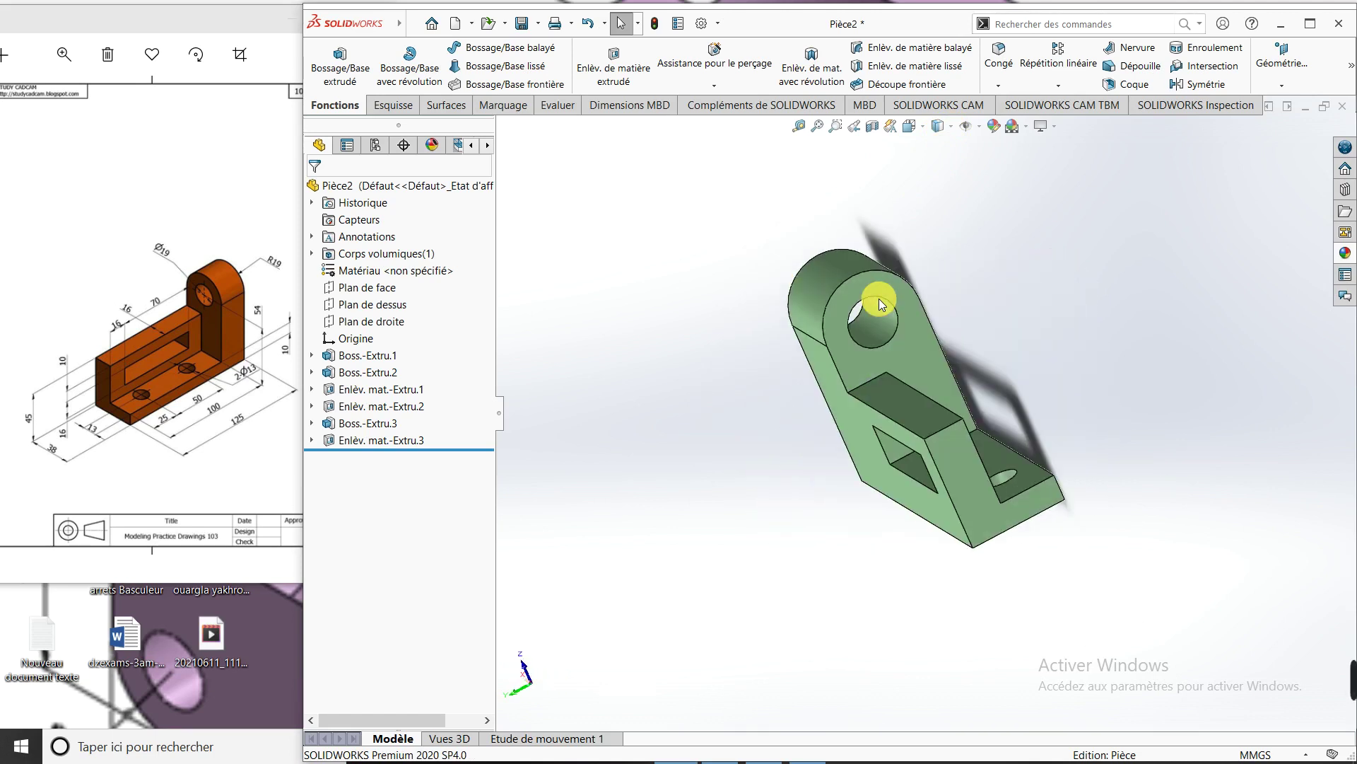
key(Right)
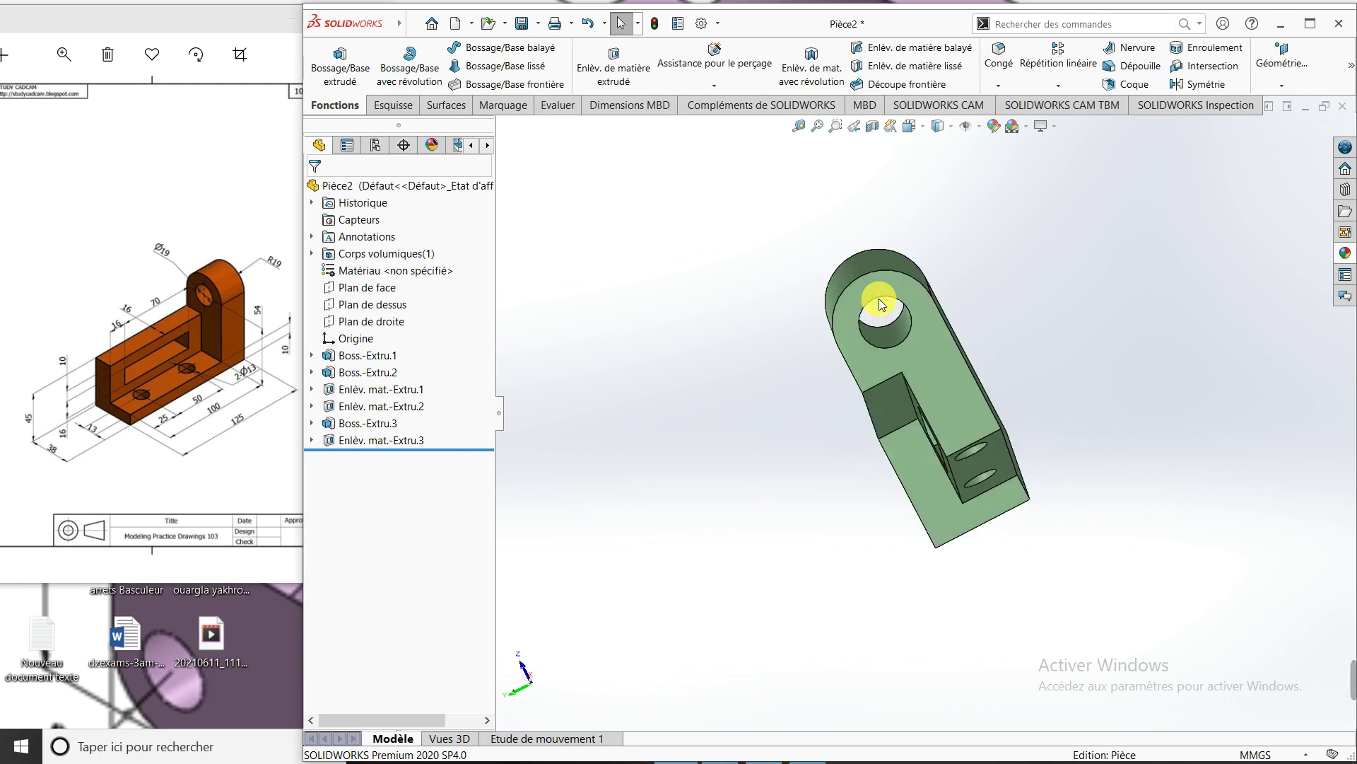
key(Right)
key(Down)
key(Down)
key(Down)
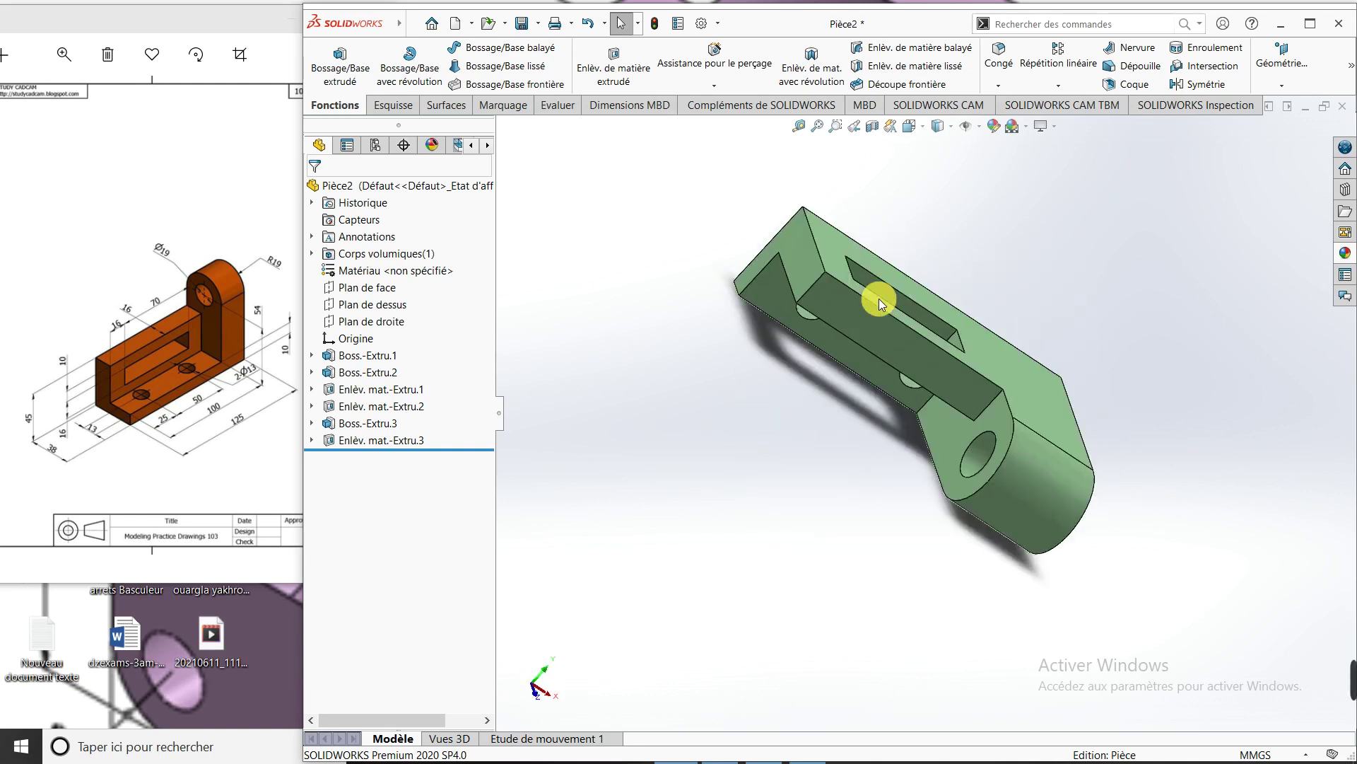
key(Down)
key(Down)
key(Right)
key(Right)
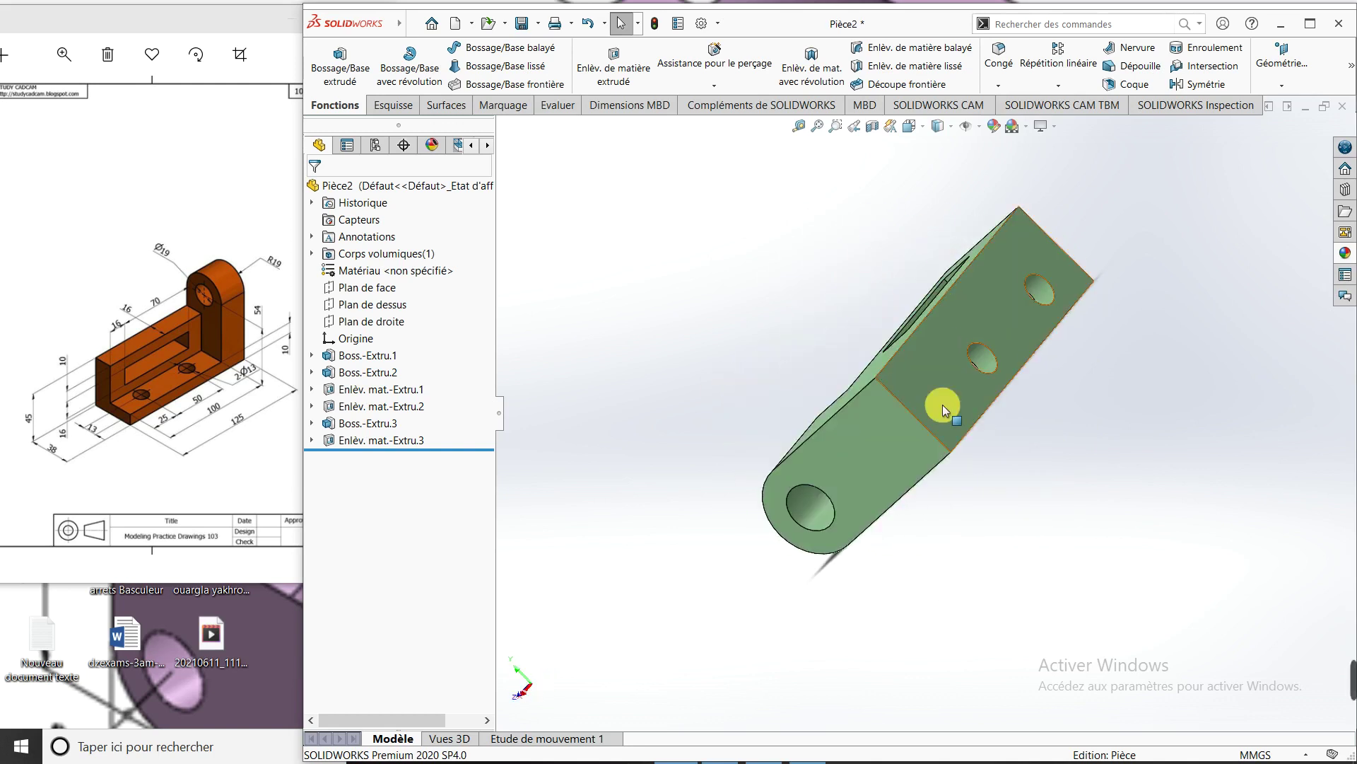
mouse_move(932, 472)
middle_down()
mouse_move(1100, 333)
mouse_move(957, 454)
mouse_move(903, 370)
mouse_move(1054, 308)
mouse_move(997, 281)
middle_up()
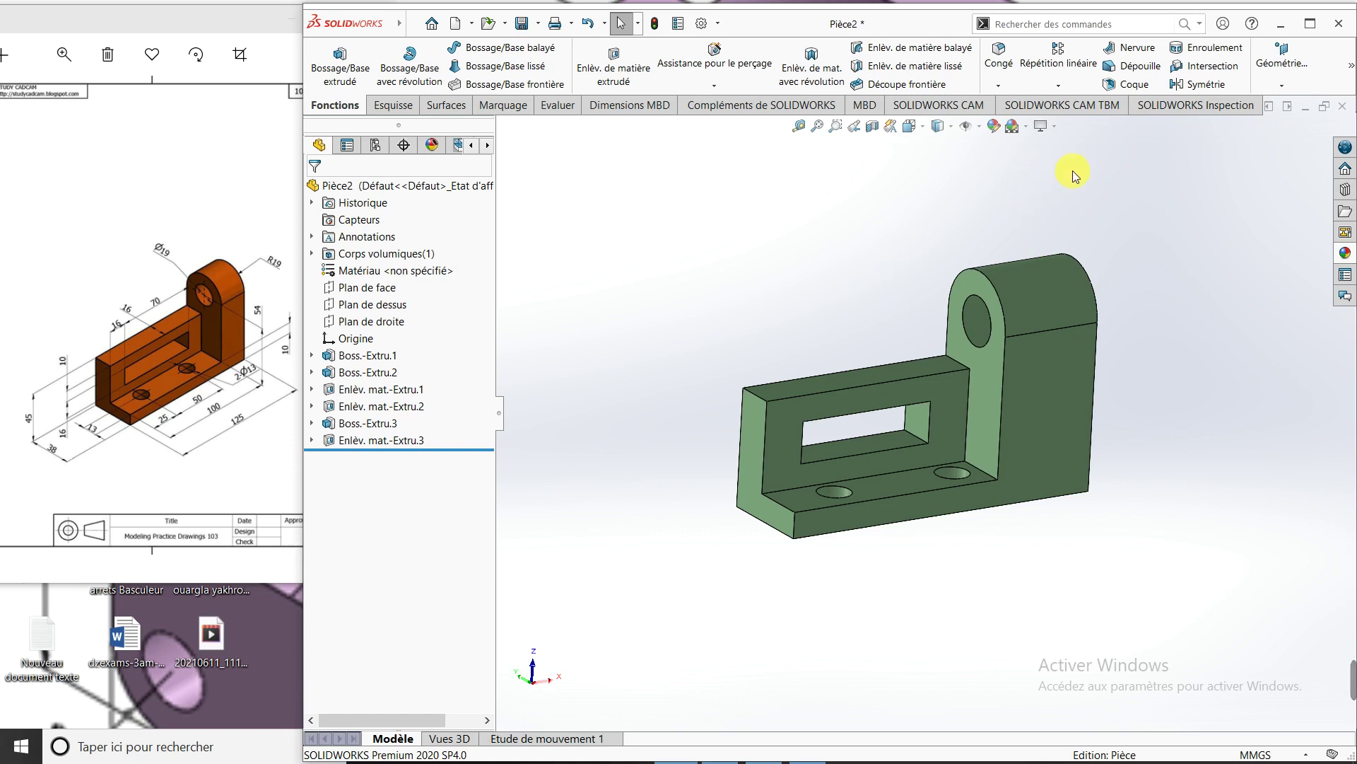
click(1281, 23)
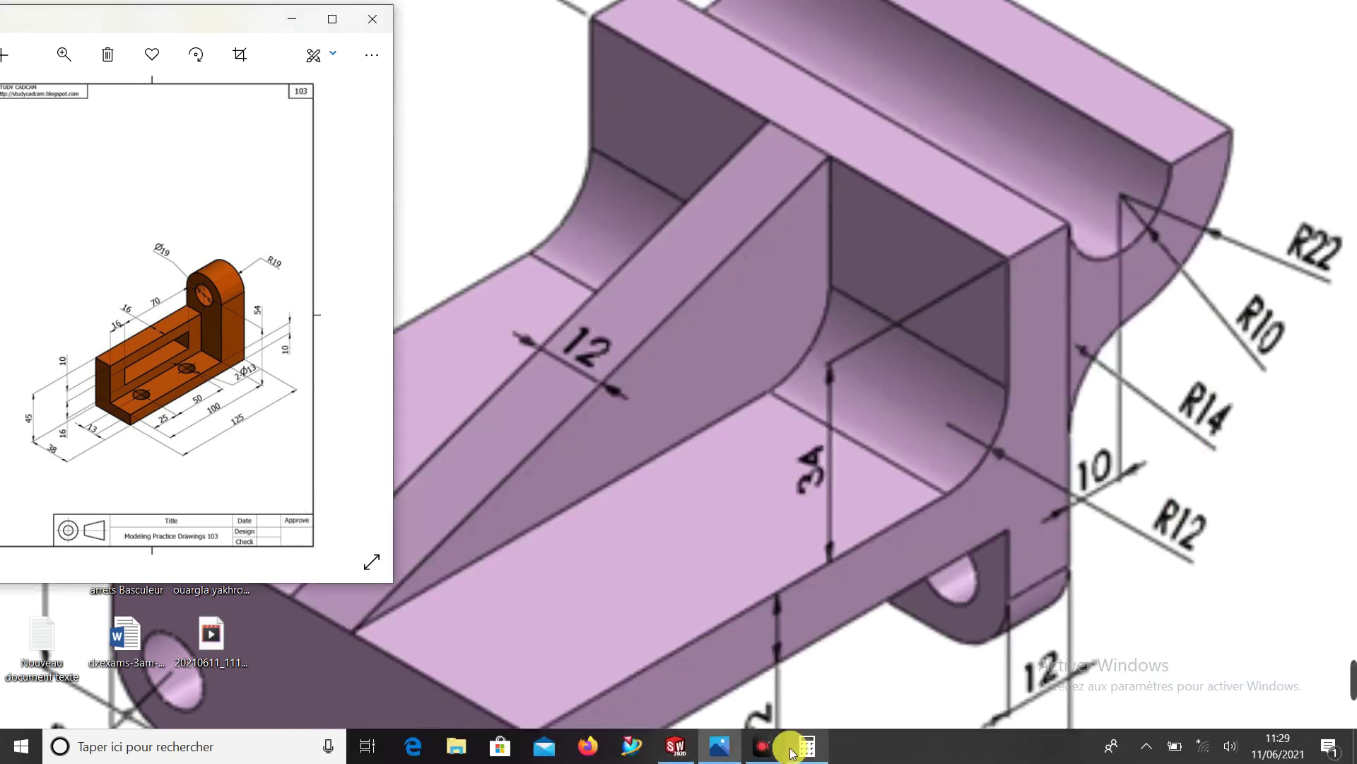
click(762, 746)
click(770, 750)
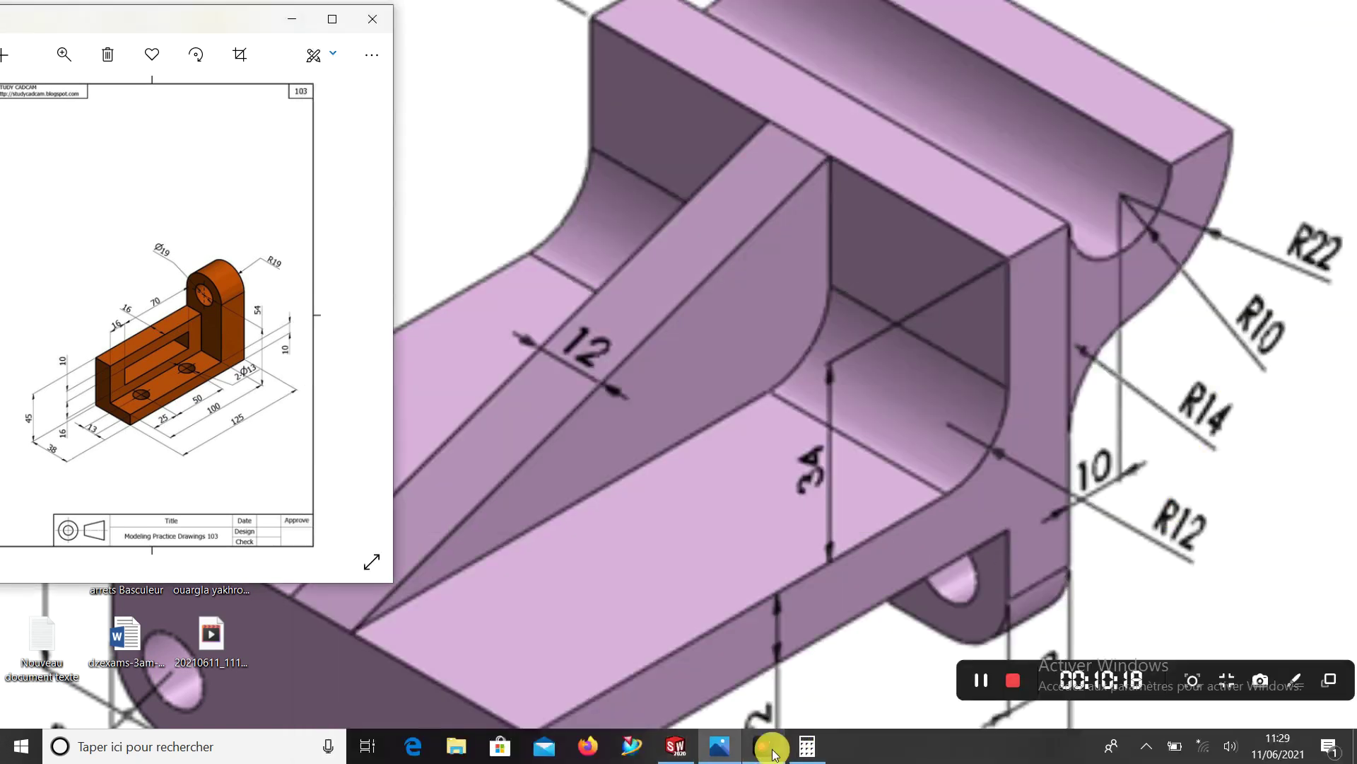
click(675, 746)
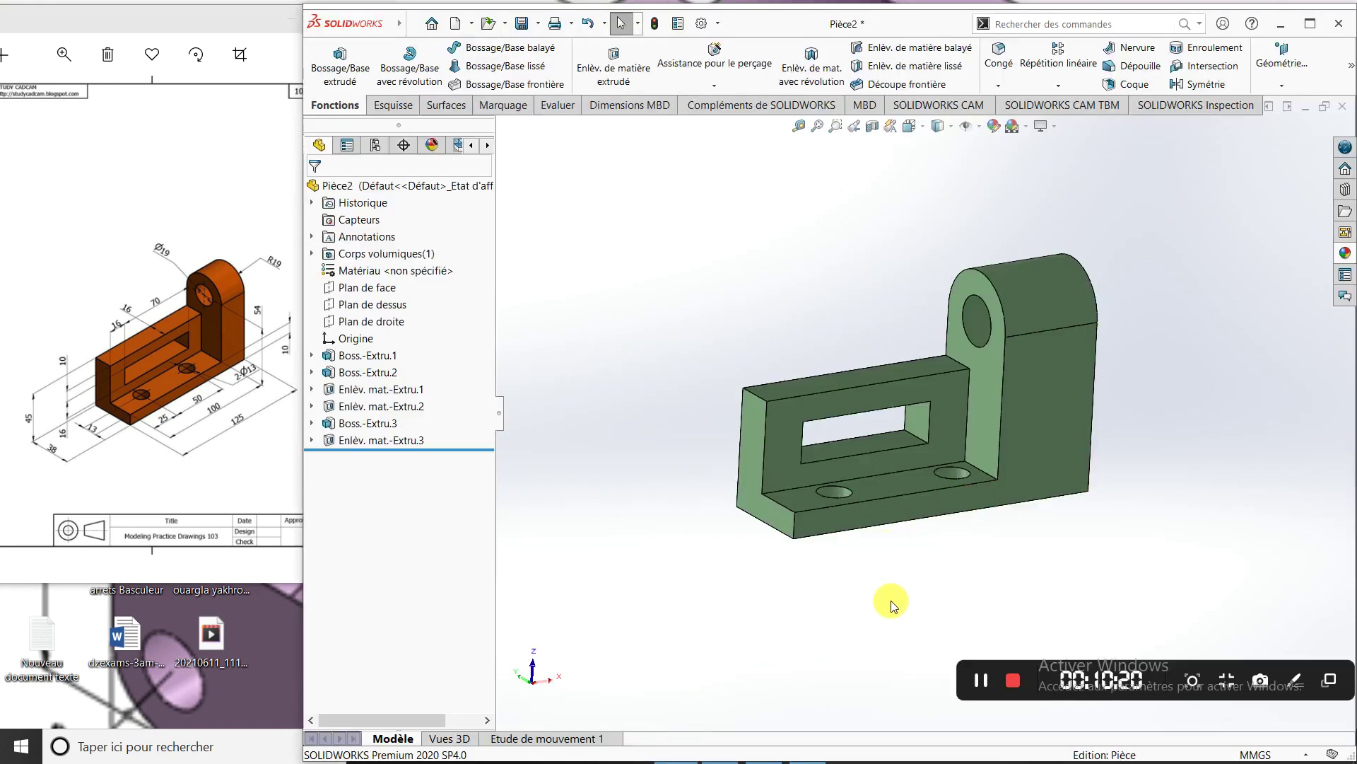
mouse_move(887, 597)
middle_down()
mouse_move(872, 563)
mouse_move(894, 587)
middle_up()
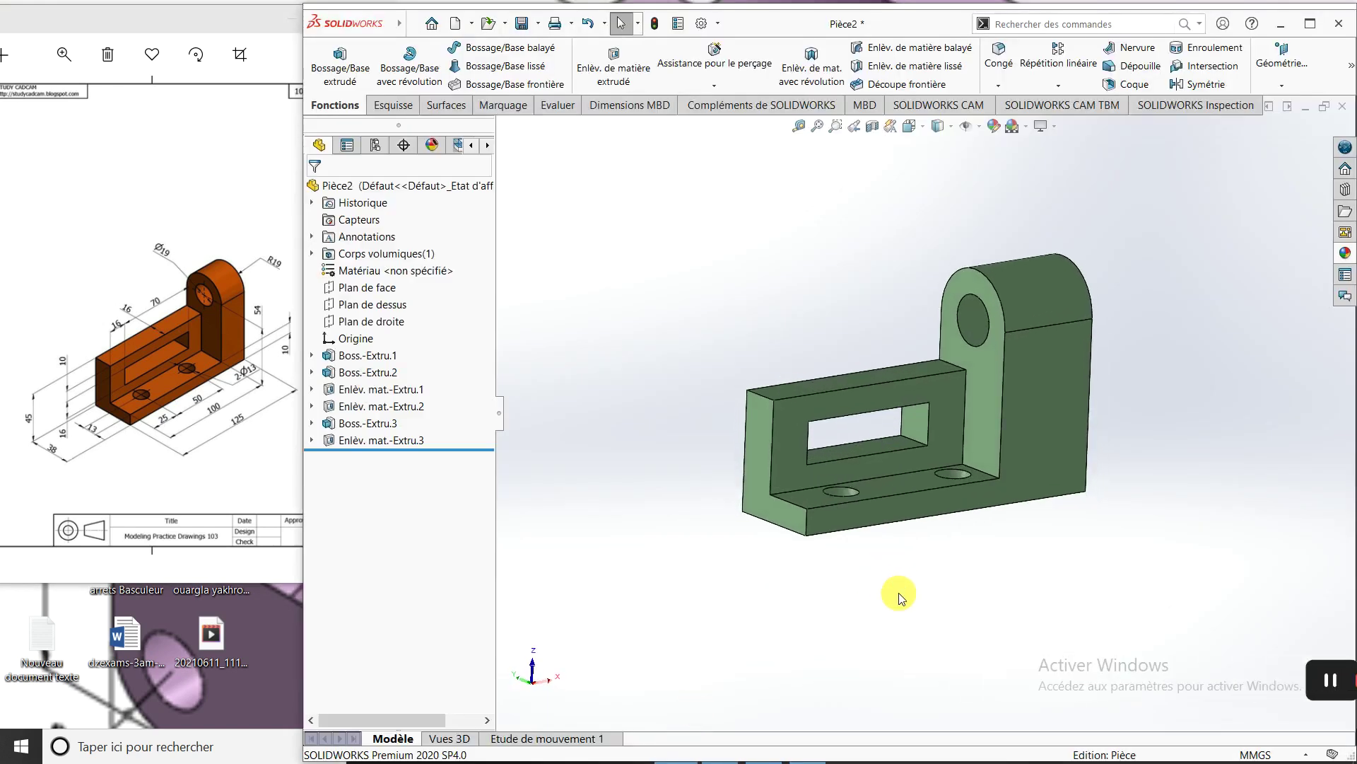
scroll(994, 409, down, 3)
scroll(1000, 448, up, 2)
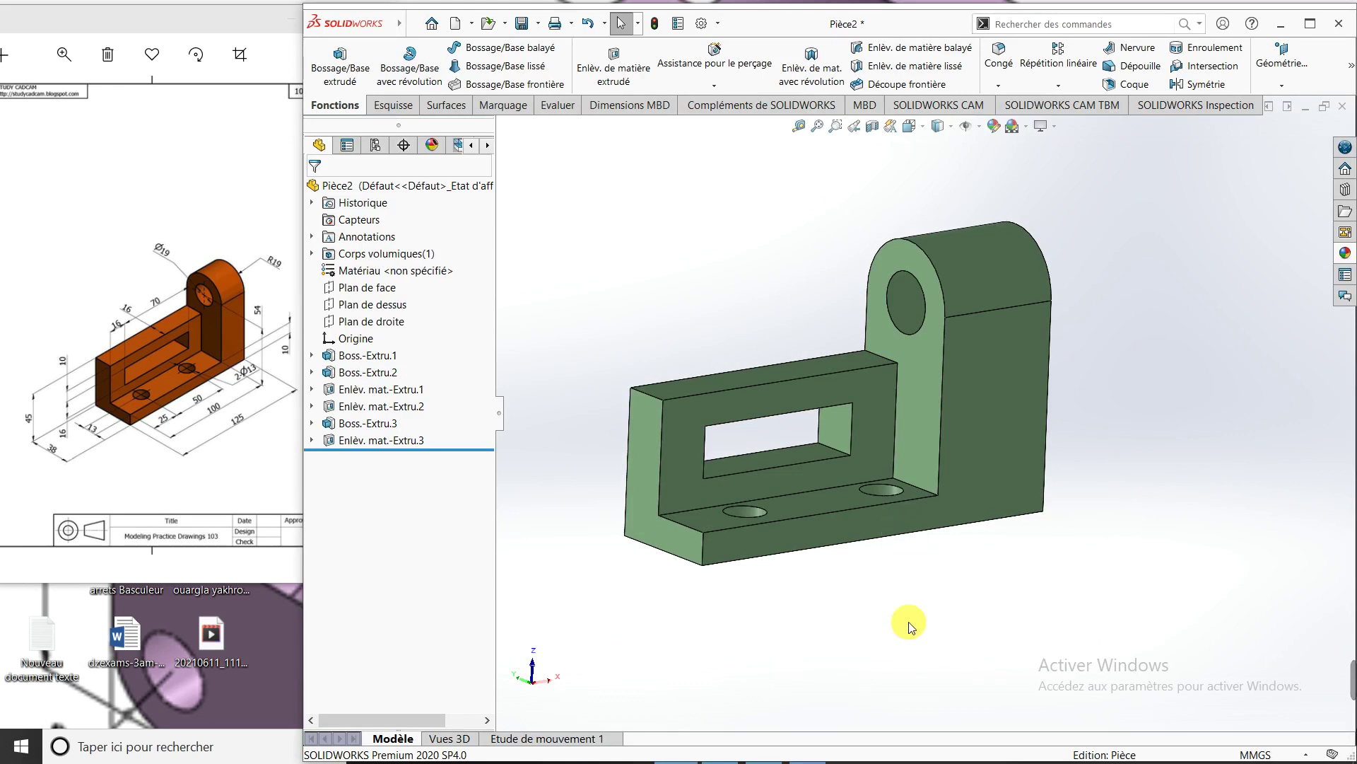
mouse_move(855, 582)
middle_down()
mouse_move(818, 521)
mouse_move(867, 554)
middle_up()
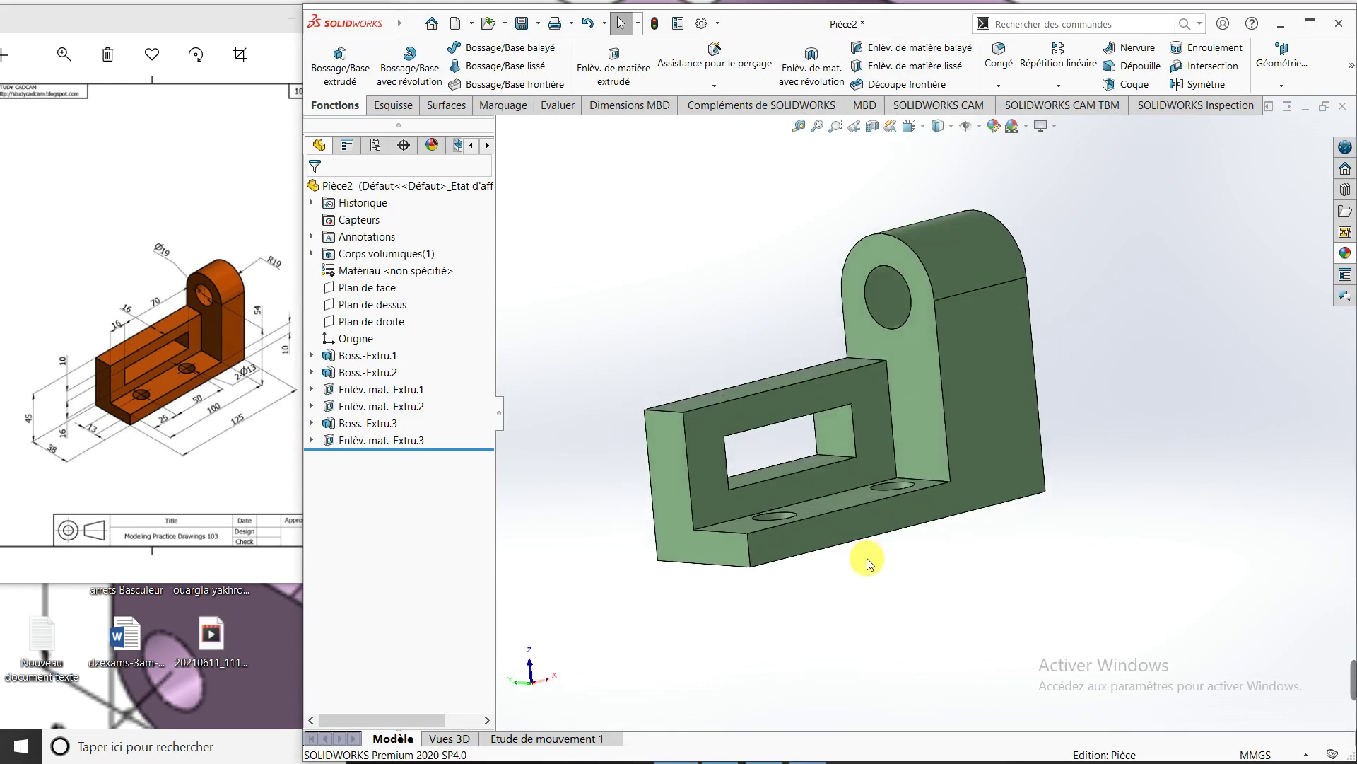